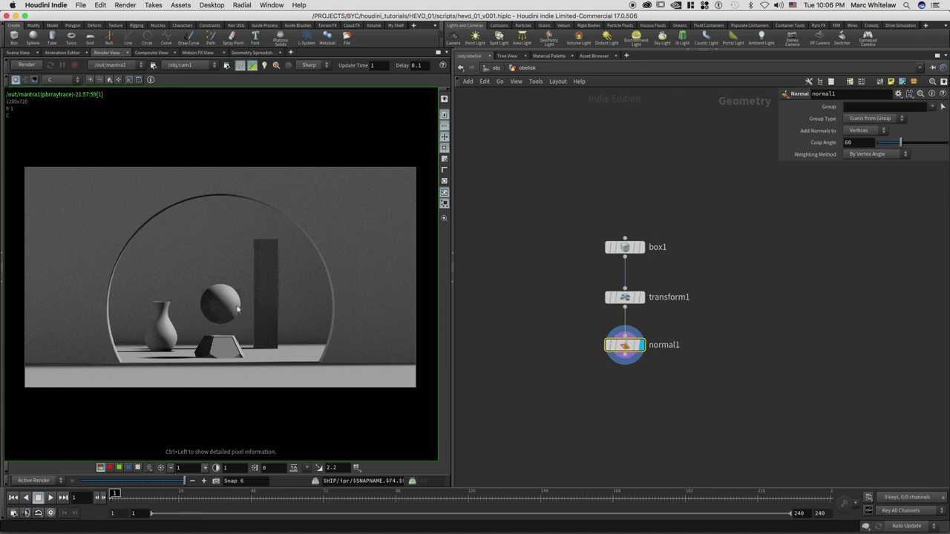
# Step: Return to the object level and look through cam1 in the scene view
pyautogui.click(496, 68)
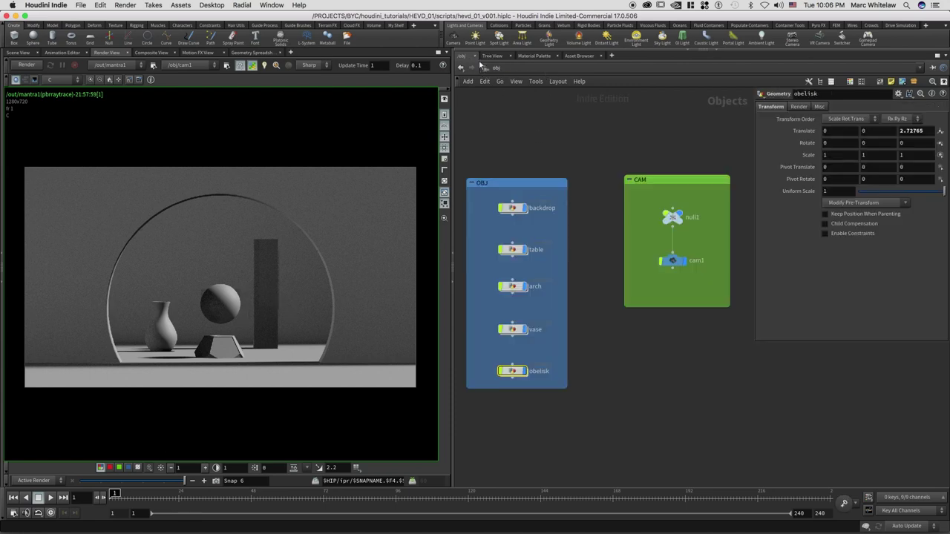
pyautogui.click(20, 52)
pyautogui.click(427, 95)
pyautogui.click(434, 135)
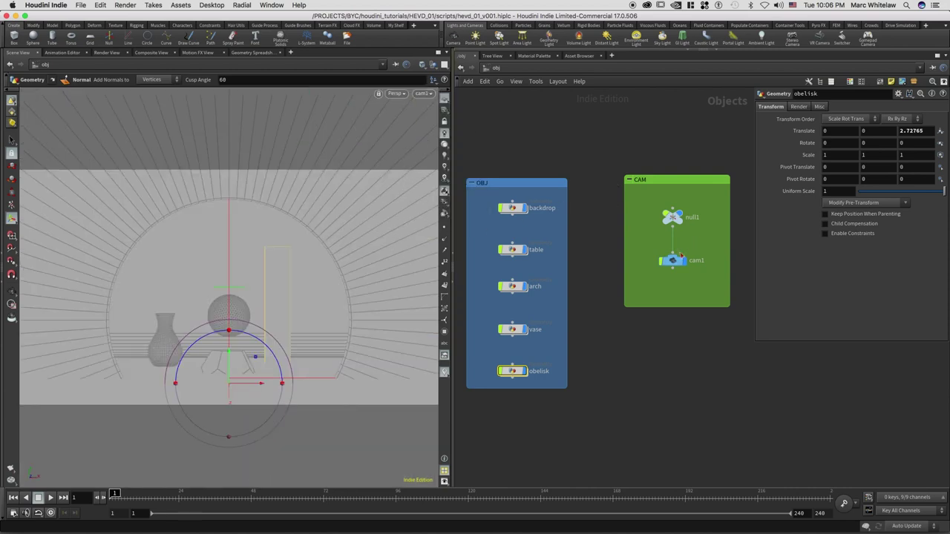
# Step: Set cam1's resolution to 720 by 720 and its focal length to 200 mm
pyautogui.click(672, 261)
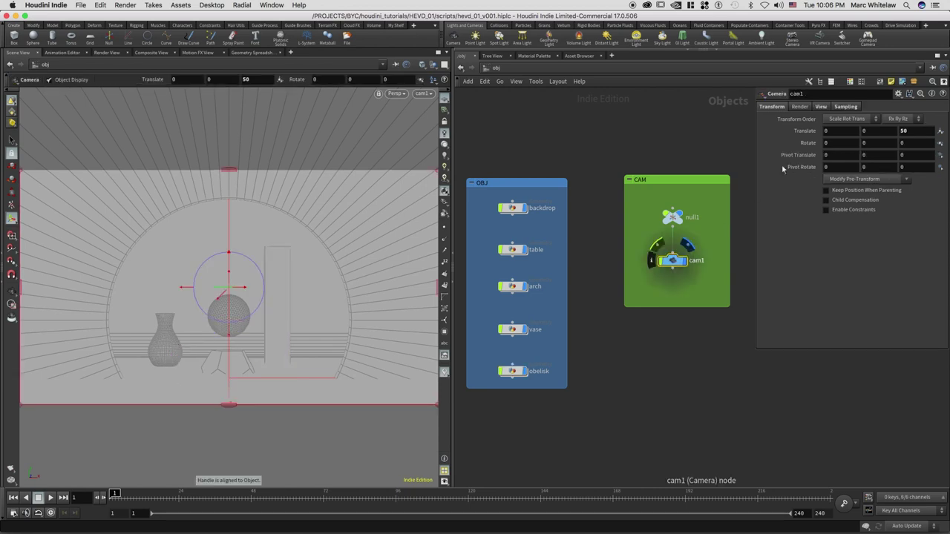
pyautogui.click(821, 107)
pyautogui.moveTo(849, 133); pyautogui.dragTo(812, 131)
pyautogui.write('720')
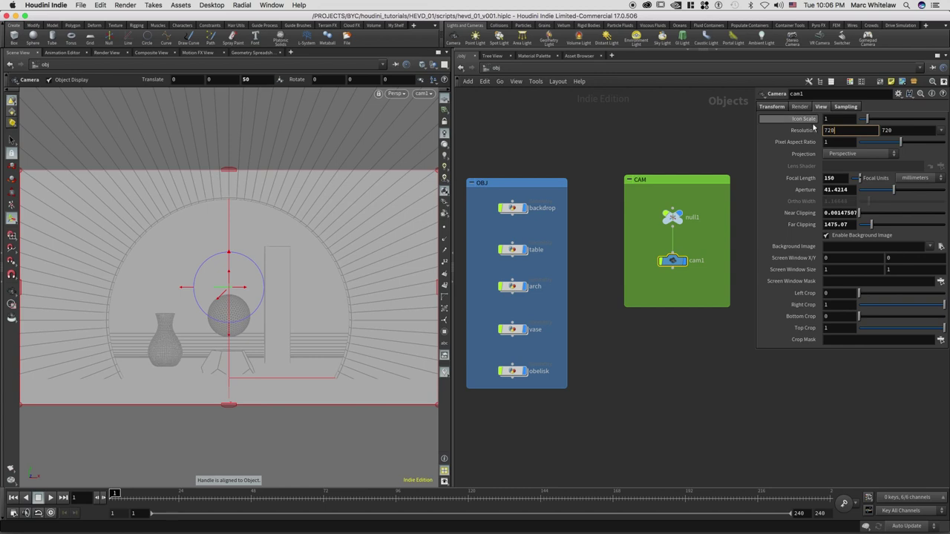
pyautogui.press('Return')
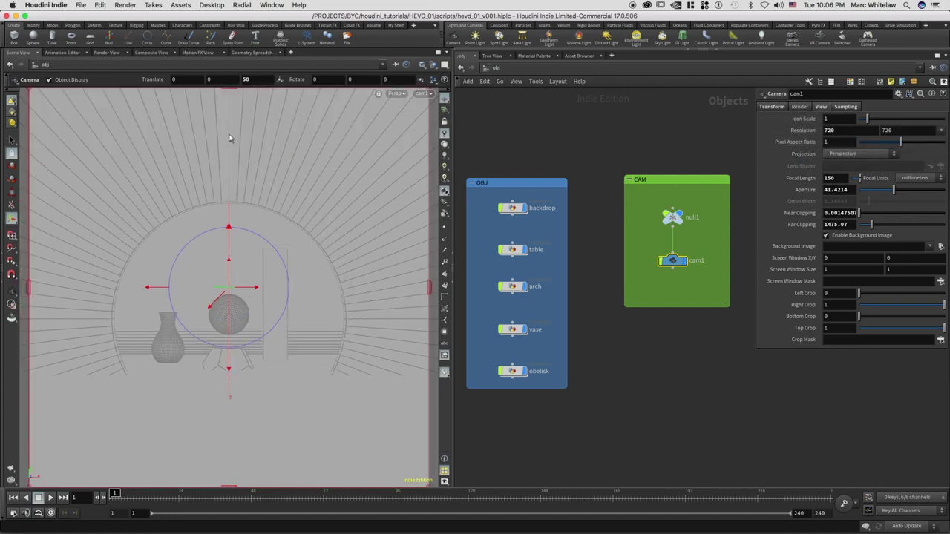
pyautogui.doubleClick(837, 178)
pyautogui.write('200')
pyautogui.press('Return')
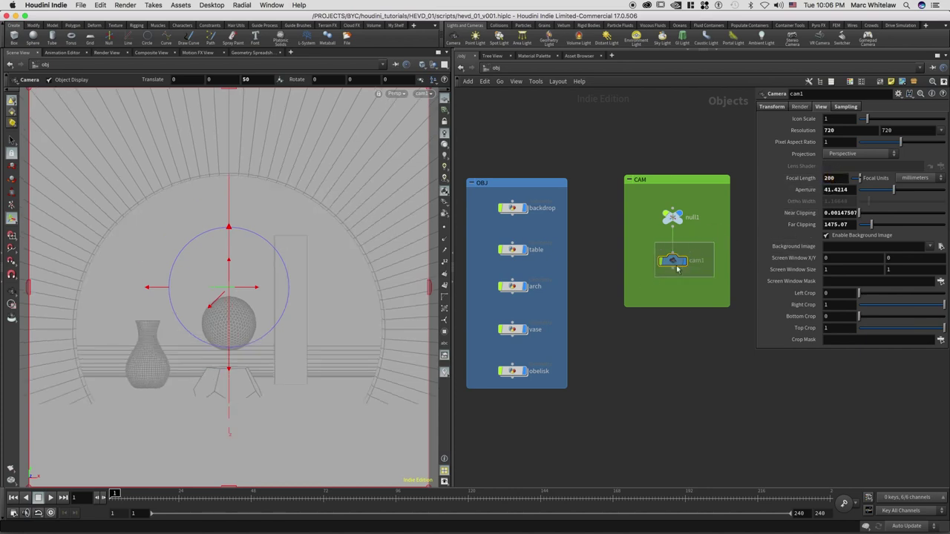
# Step: Move cam1 closer to the scene by trying a Z translation of 40 and settling on 45
pyautogui.click(772, 107)
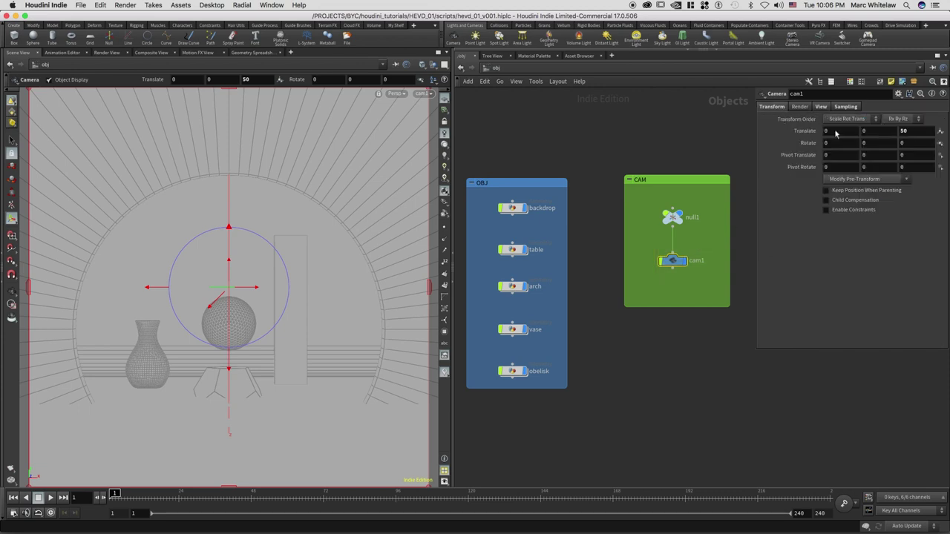
pyautogui.press('Return')
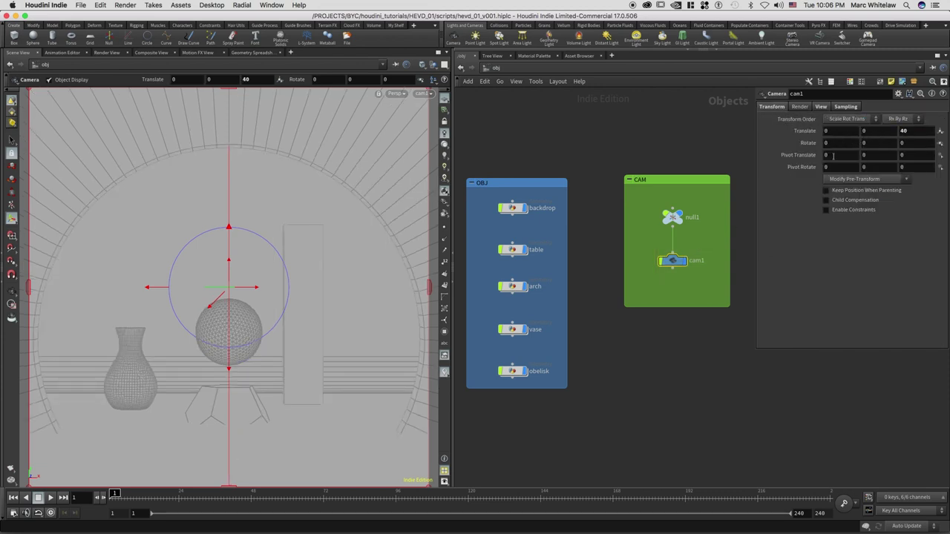
pyautogui.doubleClick(897, 132)
pyautogui.write('45')
pyautogui.press('Return')
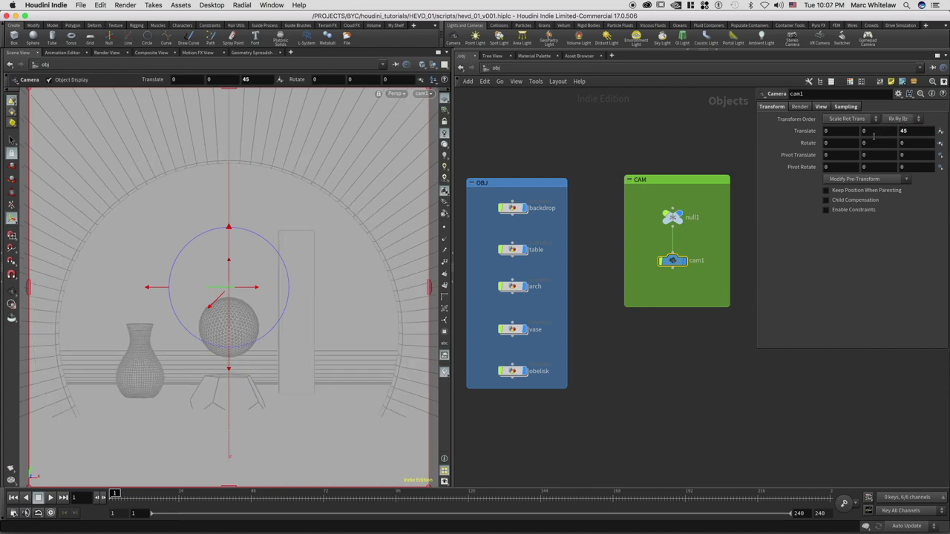
# Step: Change cam1's resolution to 1000 by 800
pyautogui.click(822, 107)
pyautogui.write('1000')
pyautogui.press('Tab')
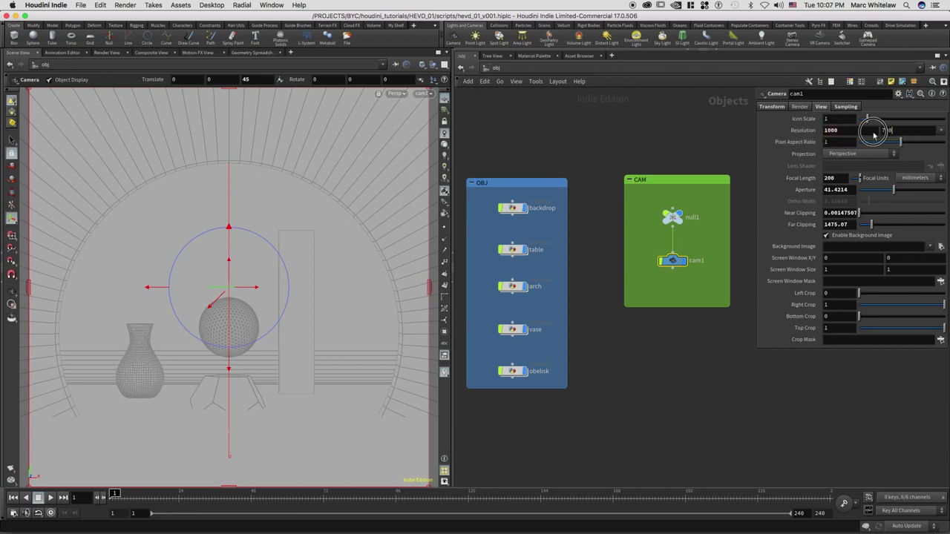
pyautogui.write('800')
pyautogui.press('Return')
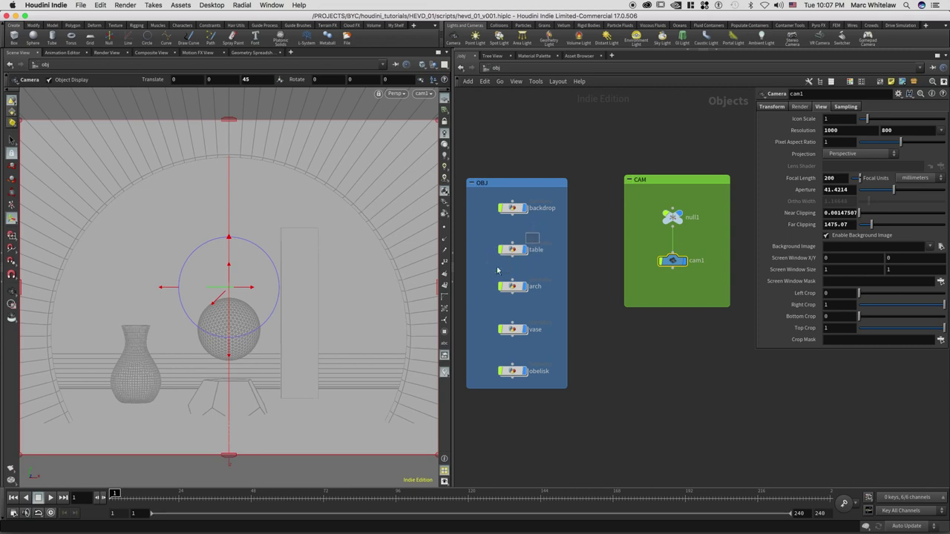
# Step: Inside the table geometry, lower the sphere with transform2 to a Y translation of about 0.77
pyautogui.click(513, 250)
pyautogui.press('Return')
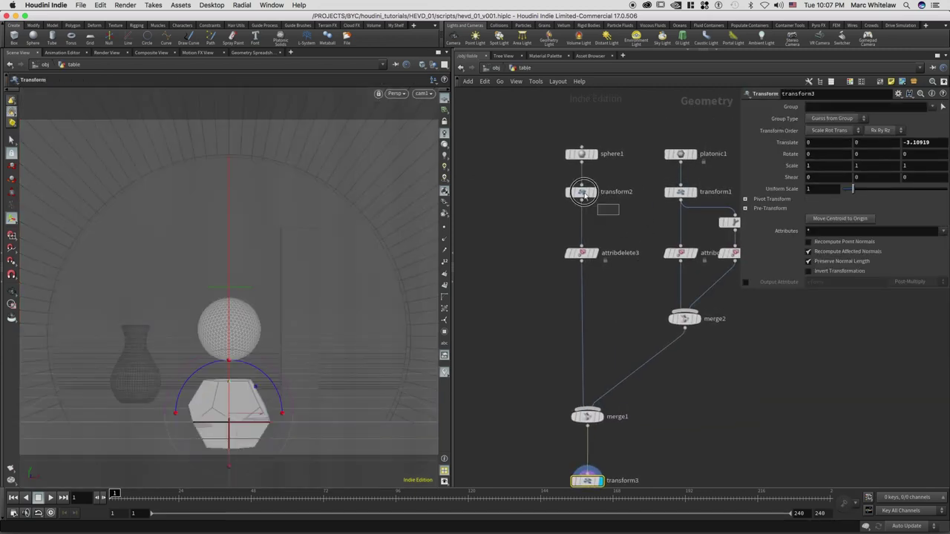
pyautogui.click(583, 192)
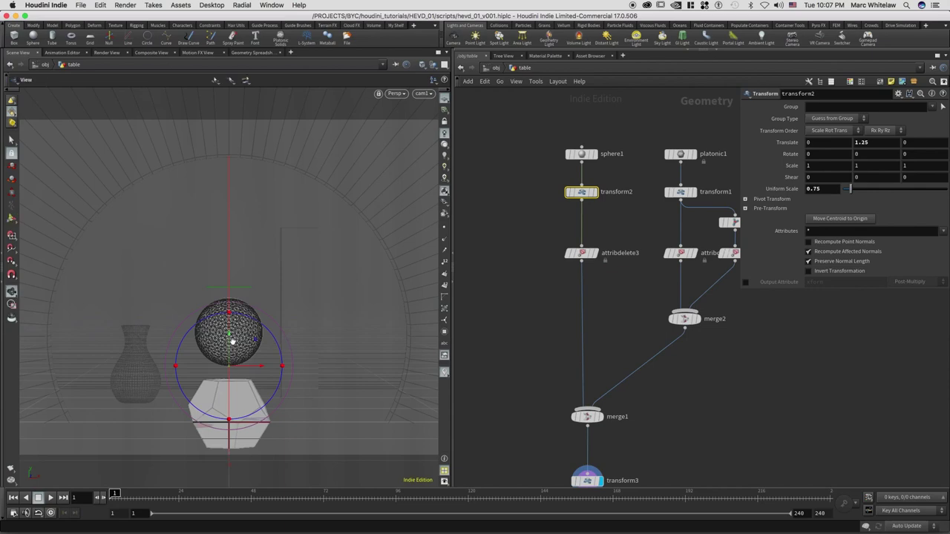
pyautogui.keyDown('alt'); pyautogui.moveTo(224, 355); pyautogui.dragTo(324, 294, button='right'); pyautogui.keyUp('alt')
pyautogui.keyDown('alt'); pyautogui.moveTo(259, 312); pyautogui.dragTo(272, 288, button='right'); pyautogui.keyUp('alt')
pyautogui.hotkey('space', 'g')
pyautogui.moveTo(272, 288); pyautogui.dragTo(181, 376)
pyautogui.press('t')
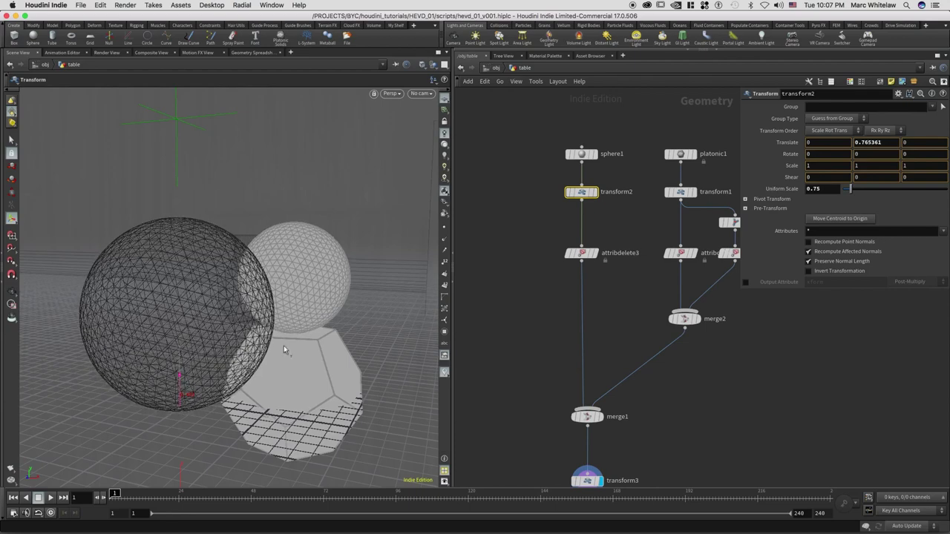
# Step: Display merge1 and fine-tune the sphere's height with transform2 so it rests on the dodecahedron, at a Y translation of about 0.76
pyautogui.press('Escape')
pyautogui.click(600, 416)
pyautogui.moveTo(270, 255); pyautogui.dragTo(234, 328)
pyautogui.moveTo(263, 316); pyautogui.dragTo(284, 231, button='right')
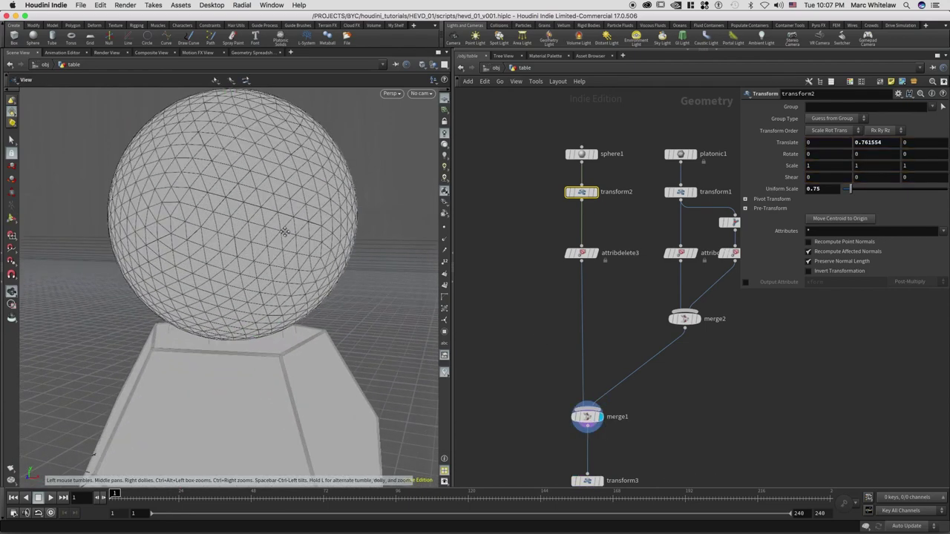
pyautogui.moveTo(241, 343); pyautogui.dragTo(253, 289, button='middle')
pyautogui.moveTo(253, 289); pyautogui.dragTo(314, 306)
pyautogui.press('Return')
pyautogui.press('Escape')
# Step: Select transform1 in the dodecahedron branch and display its result
pyautogui.scroll(-5, 253, 262)
pyautogui.keyDown('alt'); pyautogui.scroll(-6, 243, 327); pyautogui.keyUp('alt')
pyautogui.moveTo(240, 329); pyautogui.dragTo(276, 349)
pyautogui.moveTo(571, 232); pyautogui.dragTo(493, 251, button='middle')
pyautogui.click(594, 211)
pyautogui.click(615, 212)
pyautogui.click(617, 214)
pyautogui.moveTo(636, 193); pyautogui.dragTo(594, 198, button='middle')
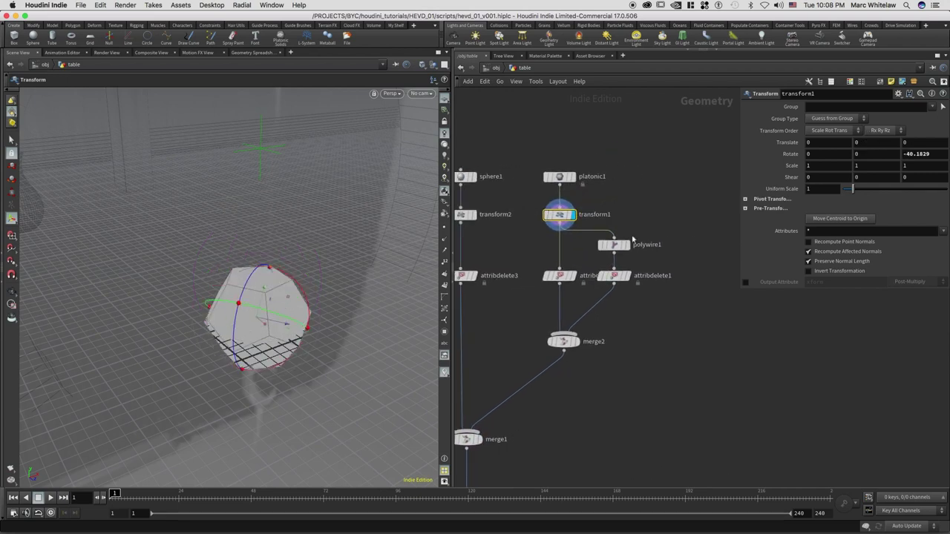
# Step: Move polywire1, its two neighbouring attribdelete nodes and merge2 down, and add a dot where the wire below transform1 branches
pyautogui.moveTo(513, 377); pyautogui.dragTo(652, 229)
pyautogui.moveTo(563, 296)
pyautogui.moveTo(562, 296); pyautogui.dragTo(562, 329)
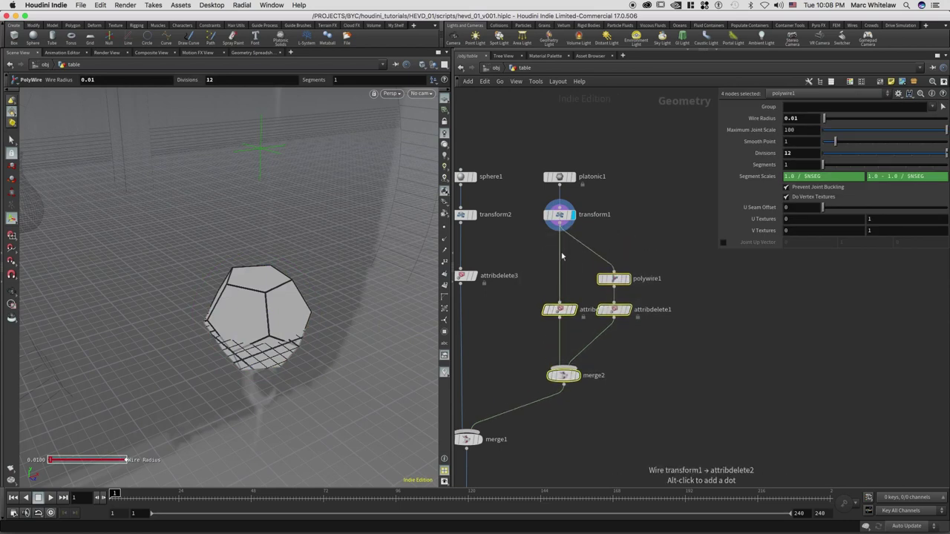
pyautogui.keyDown('alt'); pyautogui.click(560, 260); pyautogui.keyUp('alt')
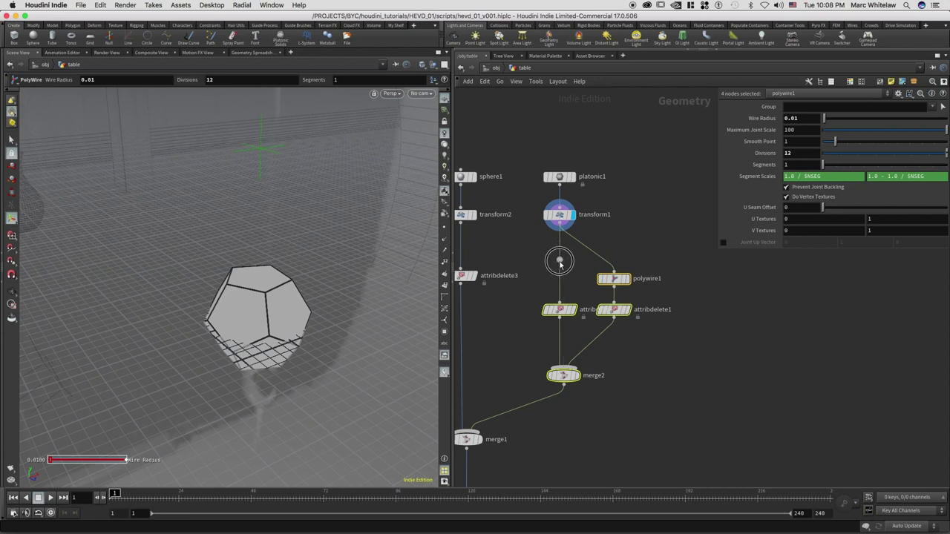
pyautogui.moveTo(561, 263)
pyautogui.mouseDown()
pyautogui.moveTo(580, 267)
pyautogui.moveTo(563, 259)
pyautogui.moveTo(560, 270)
pyautogui.mouseUp()
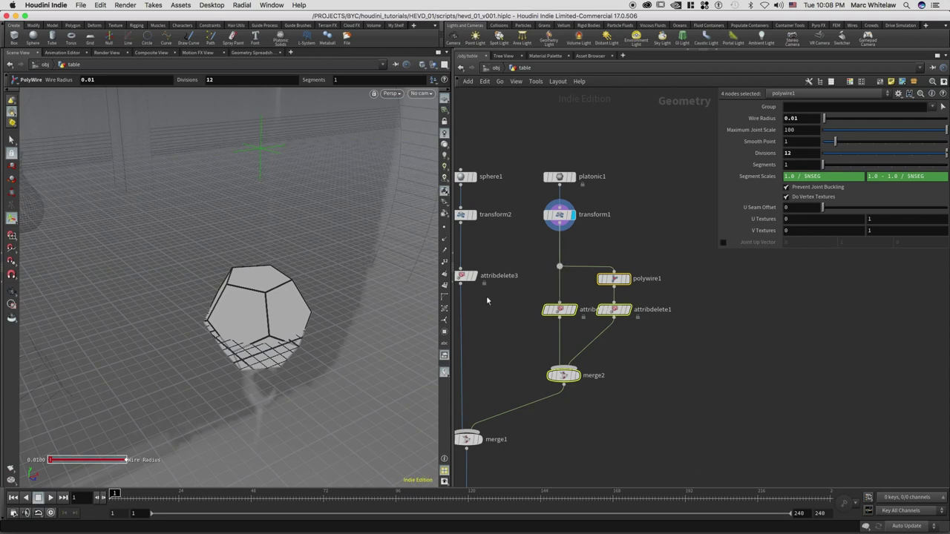
# Step: Add a dot on the wire between attribdelete3 and merge1 and remove it again
pyautogui.keyDown('alt'); pyautogui.click(465, 339); pyautogui.keyUp('alt')
pyautogui.click(470, 338)
pyautogui.press('Delete')
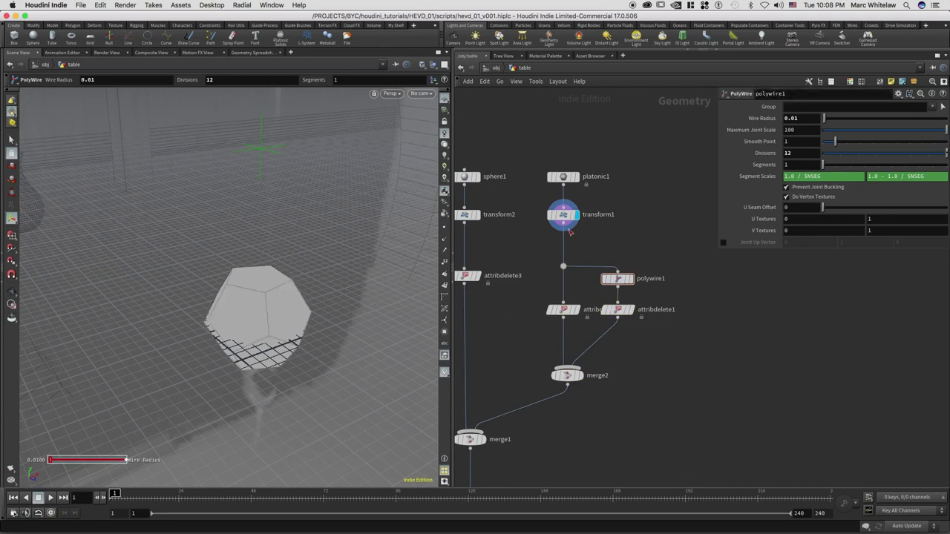
# Step: Insert an Edit node between transform1 and the wire dot, and display it
pyautogui.moveTo(606, 199); pyautogui.dragTo(542, 229)
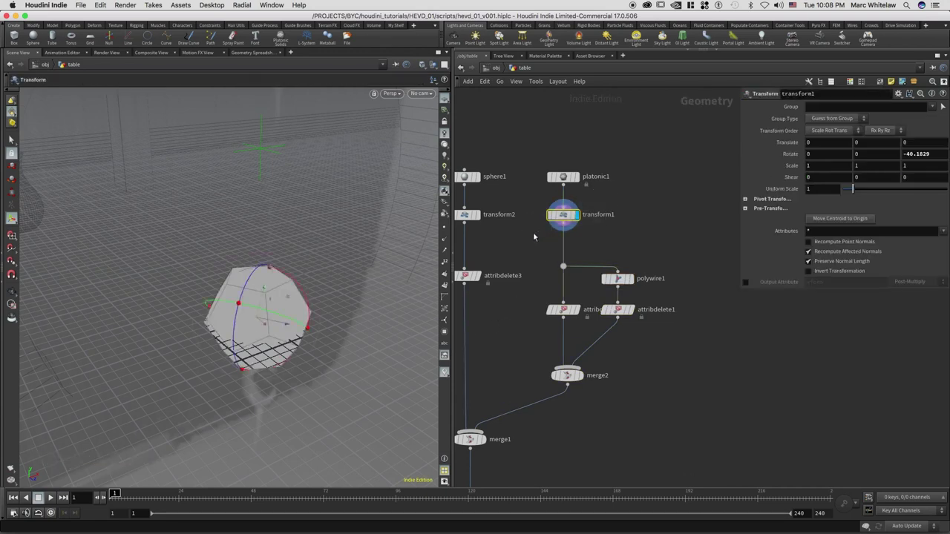
pyautogui.press('Tab')
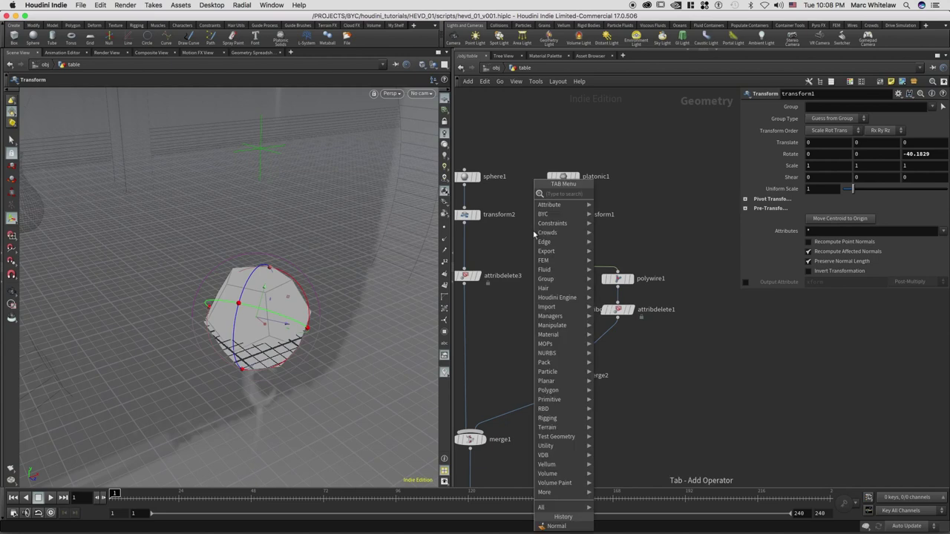
pyautogui.write('edit')
pyautogui.press('Return')
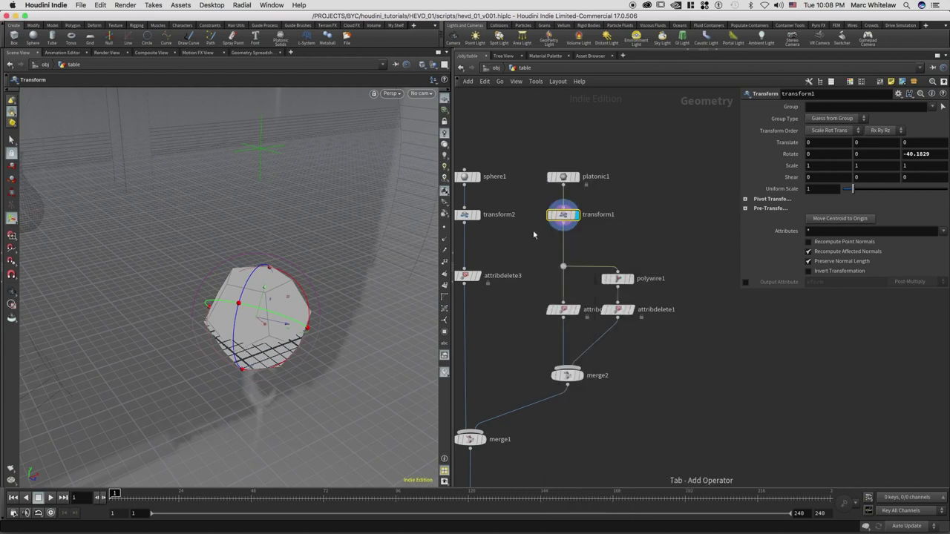
pyautogui.click(569, 250)
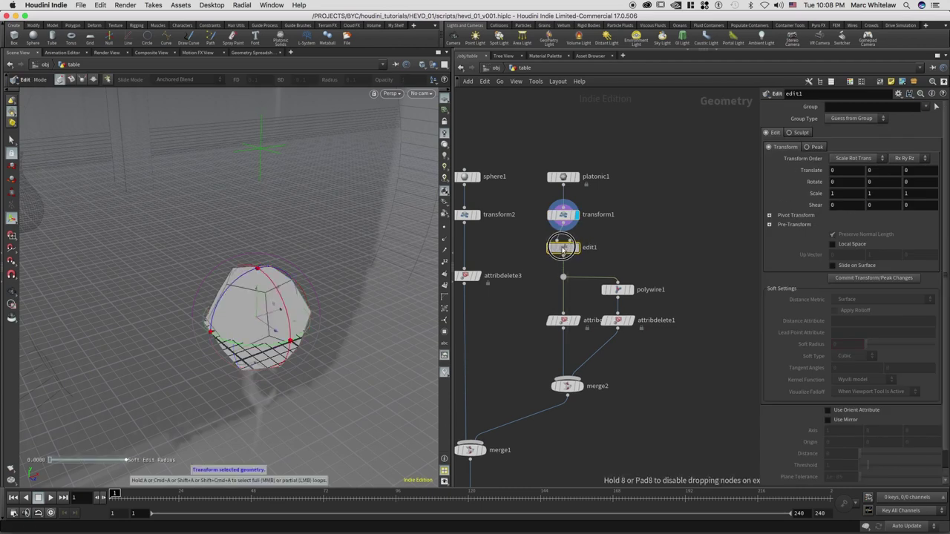
pyautogui.click(576, 249)
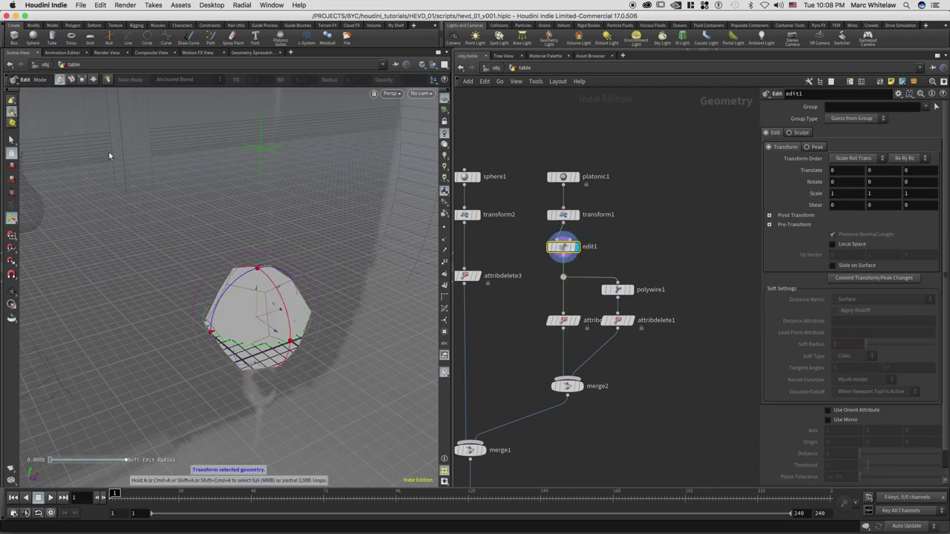
# Step: Switch to point selection and select the dodecahedron's outer corner point on its left side
pyautogui.press('s')
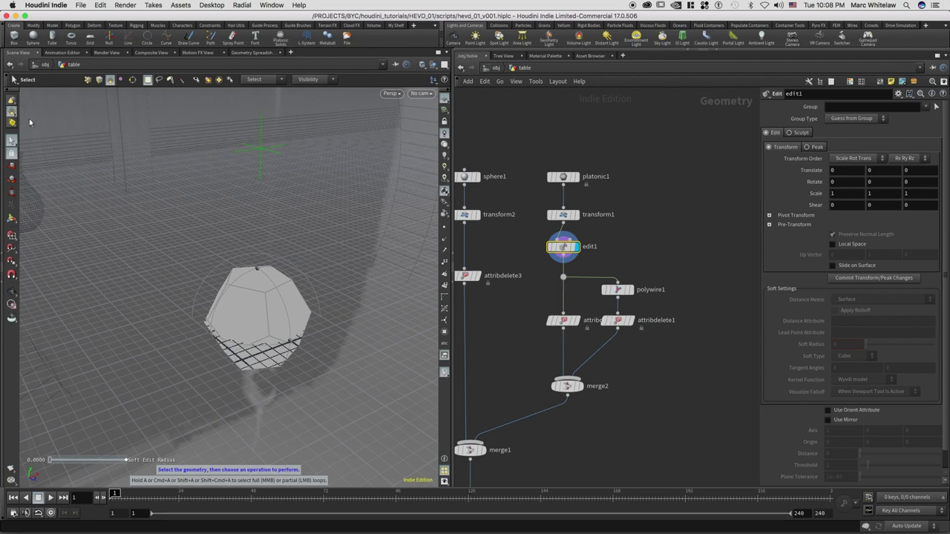
pyautogui.press('1')
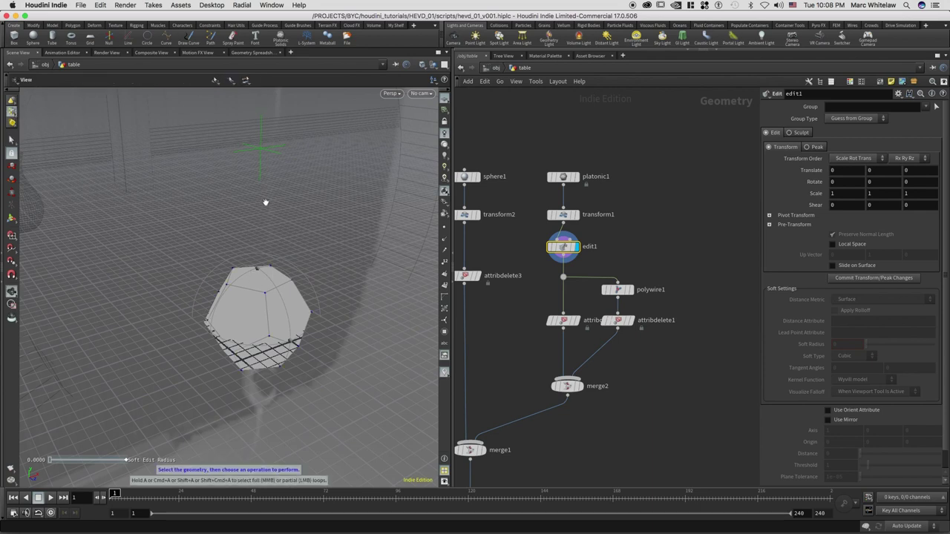
pyautogui.keyDown('alt'); pyautogui.moveTo(255, 286); pyautogui.dragTo(259, 263, button='middle'); pyautogui.keyUp('alt')
pyautogui.keyDown('alt'); pyautogui.moveTo(293, 244); pyautogui.dragTo(280, 269, button='right'); pyautogui.keyUp('alt')
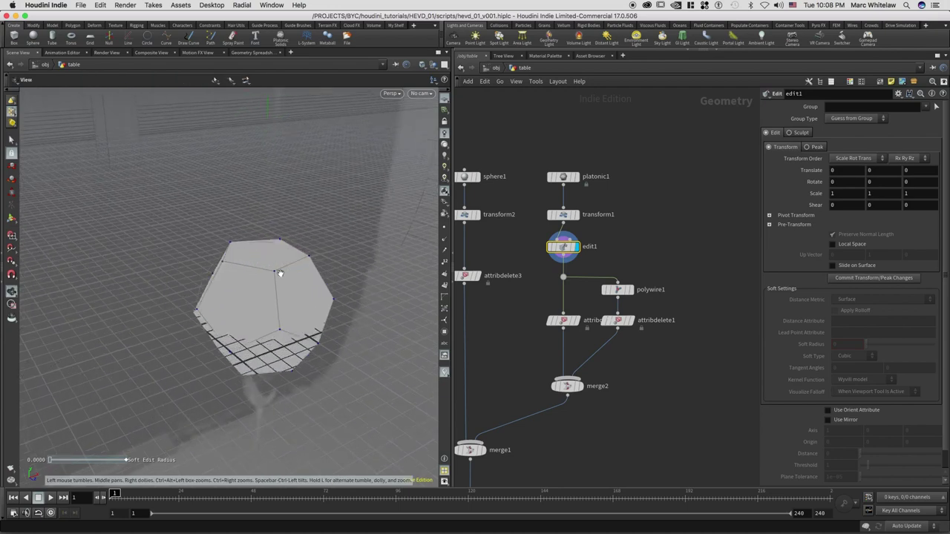
pyautogui.keyDown('alt'); pyautogui.moveTo(265, 293); pyautogui.dragTo(262, 291); pyautogui.keyUp('alt')
pyautogui.press('s')
pyautogui.keyDown('alt'); pyautogui.moveTo(256, 303); pyautogui.dragTo(210, 267, button='right'); pyautogui.keyUp('alt')
pyautogui.click(188, 282)
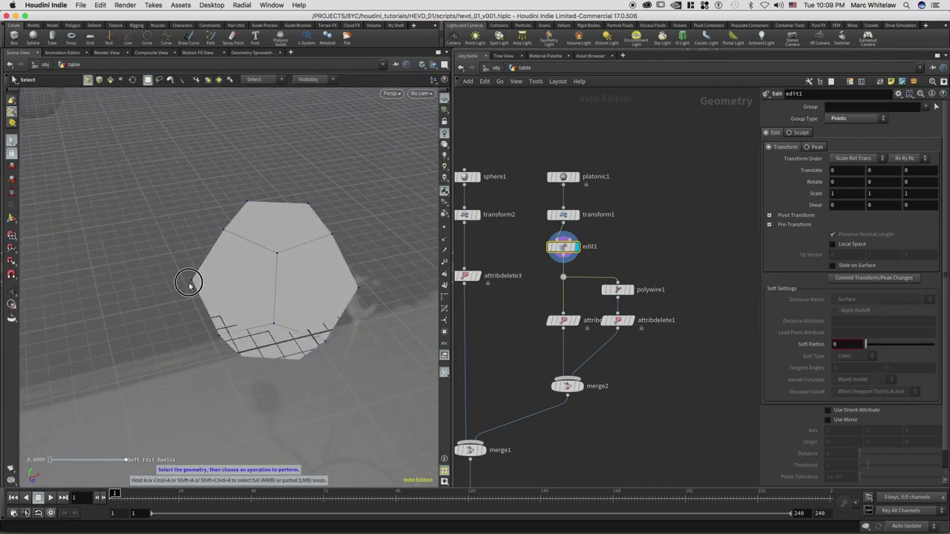
pyautogui.click(192, 280)
pyautogui.press('Escape')
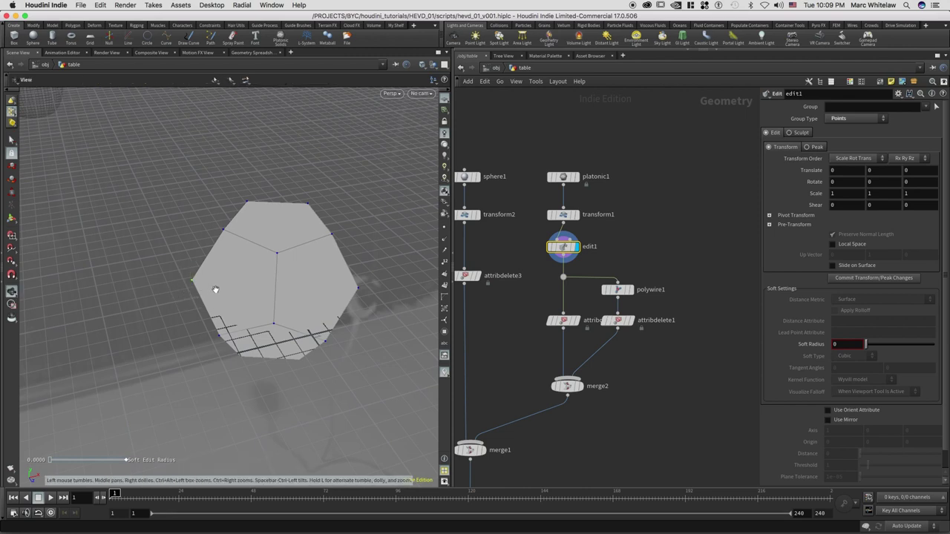
pyautogui.moveTo(214, 289); pyautogui.dragTo(220, 288)
pyautogui.press('s')
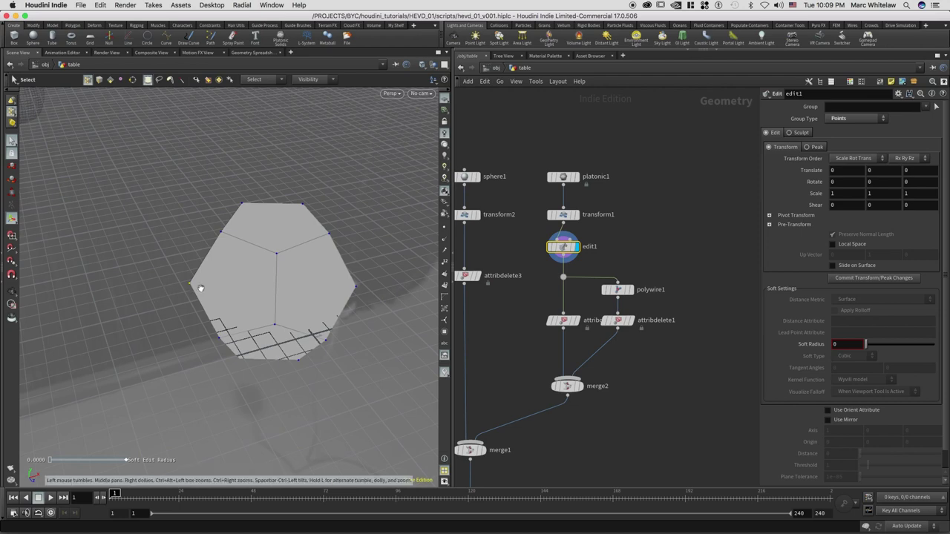
# Step: Switch to the top view, frame the dodecahedron closely and hide the other scene objects
pyautogui.hotkey('space', '2')
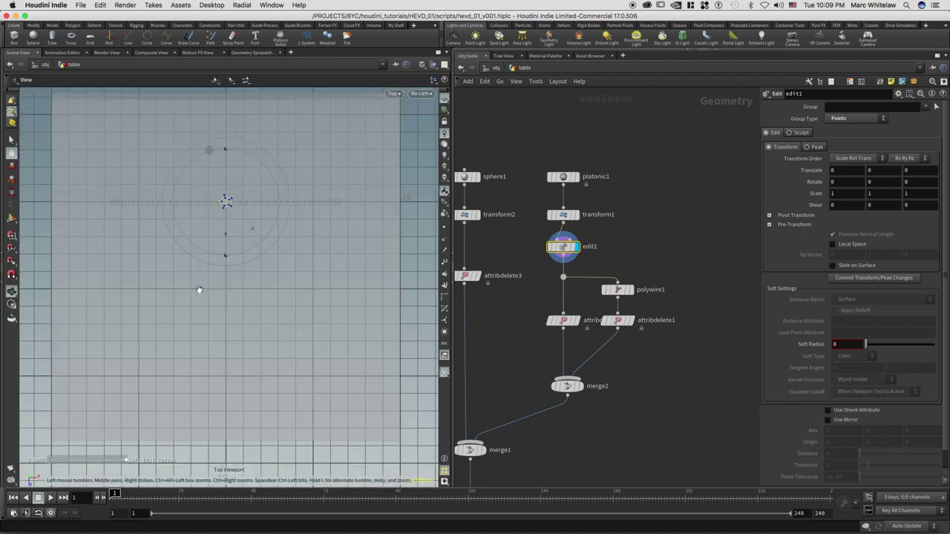
pyautogui.moveTo(223, 213)
pyautogui.mouseDown()
pyautogui.moveTo(364, 185)
pyautogui.moveTo(228, 202)
pyautogui.mouseUp()
pyautogui.moveTo(229, 202); pyautogui.dragTo(302, 187, button='right')
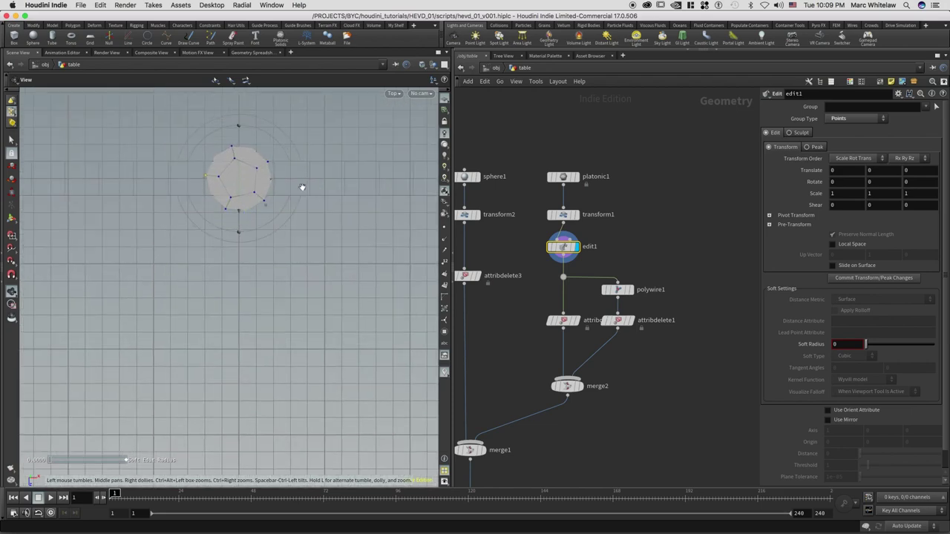
pyautogui.moveTo(239, 199); pyautogui.dragTo(265, 273, button='middle')
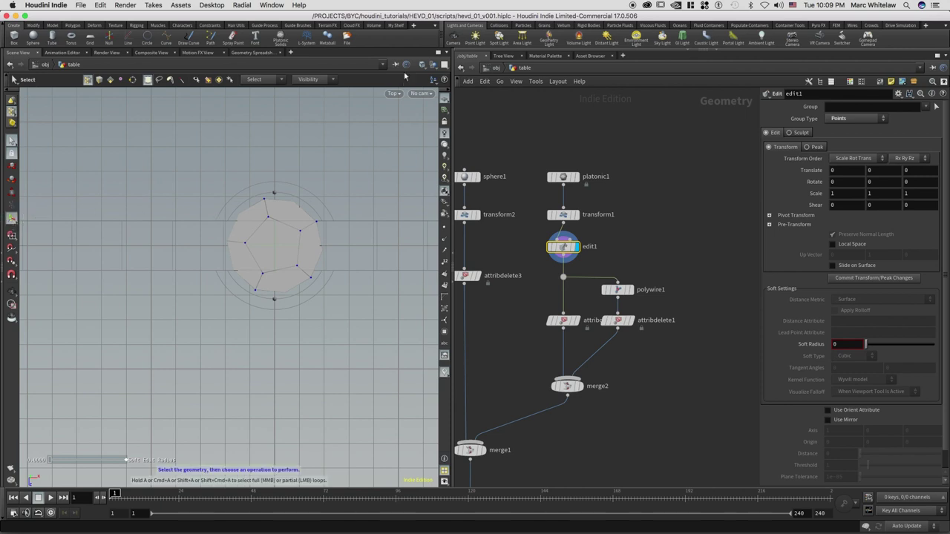
pyautogui.click(434, 65)
pyautogui.click(440, 94)
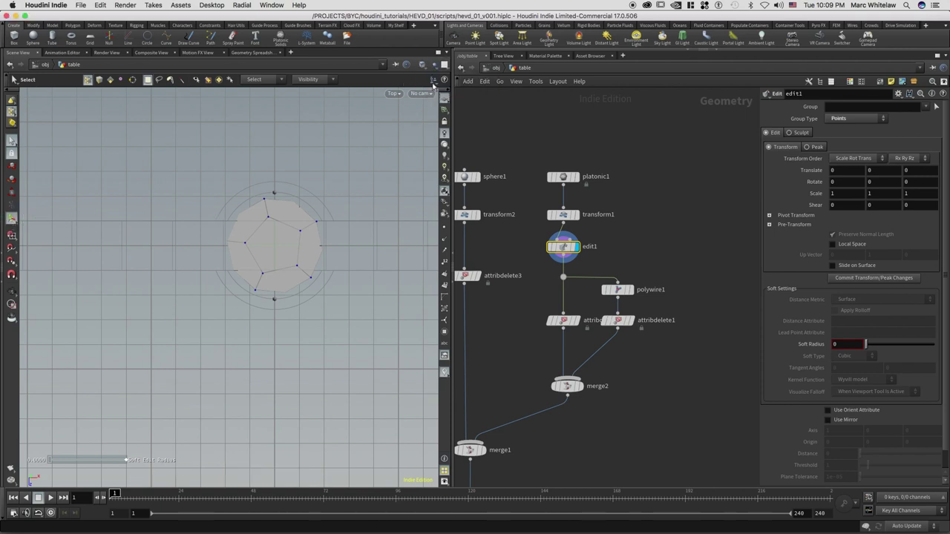
pyautogui.press('Escape')
pyautogui.moveTo(299, 214); pyautogui.dragTo(290, 208, button='right')
# Step: Move the dodecahedron's leftmost point outward by about -0.23 in X, snapping to the grid
pyautogui.press('s')
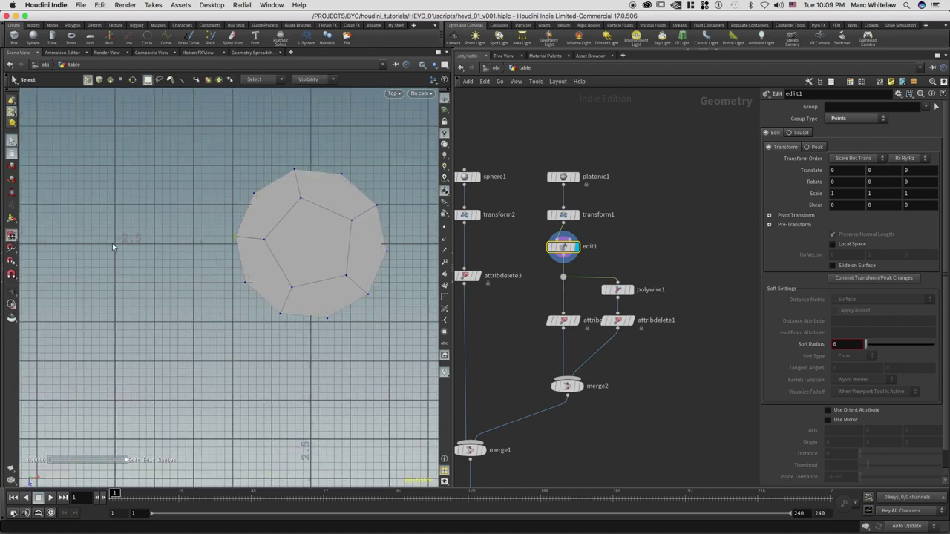
pyautogui.click(236, 239)
pyautogui.moveTo(242, 230); pyautogui.dragTo(245, 225)
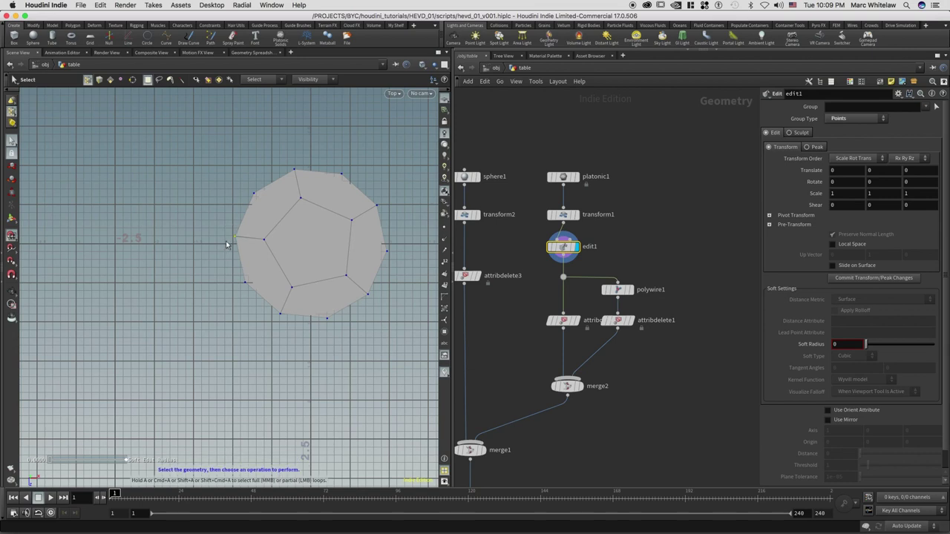
pyautogui.click(227, 244)
pyautogui.moveTo(235, 238)
pyautogui.mouseDown()
pyautogui.moveTo(224, 229)
pyautogui.moveTo(218, 239)
pyautogui.mouseUp()
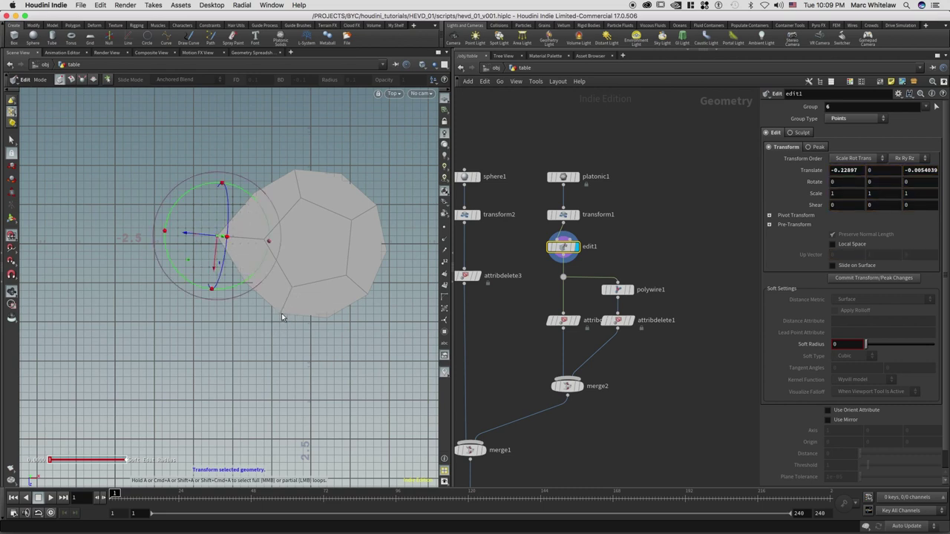
# Step: Select the dodecahedron's lower-left outer point and move it about -0.11 in X and 0.21 in Z
pyautogui.press('s')
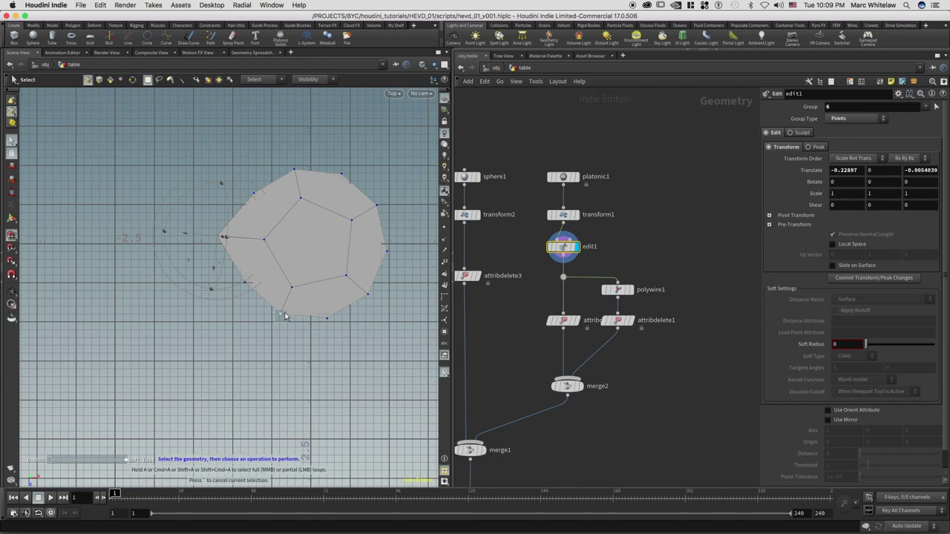
pyautogui.click(282, 317)
pyautogui.press('t')
pyautogui.moveTo(281, 318); pyautogui.dragTo(276, 333)
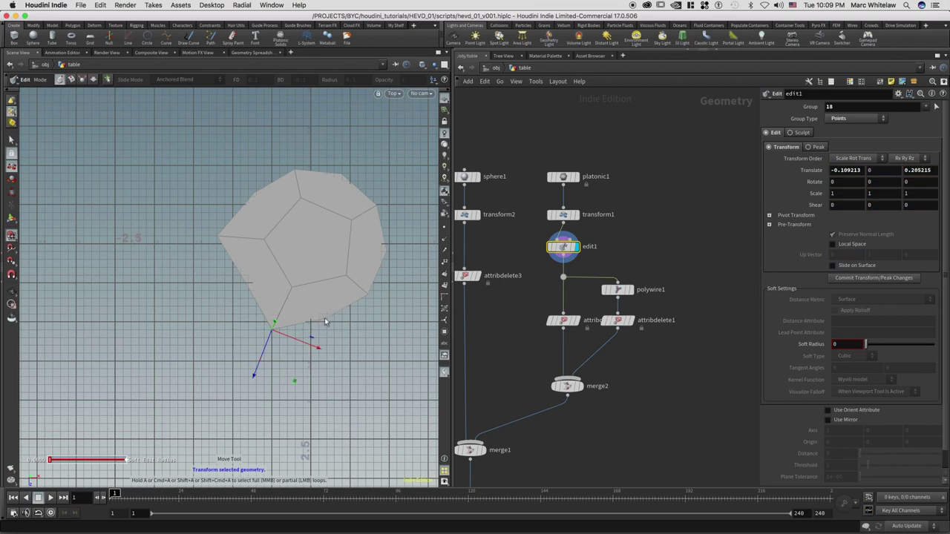
# Step: Select the dodecahedron's upper-right outer point and move it about 0.11 in X and -0.11 in Z
pyautogui.press('s')
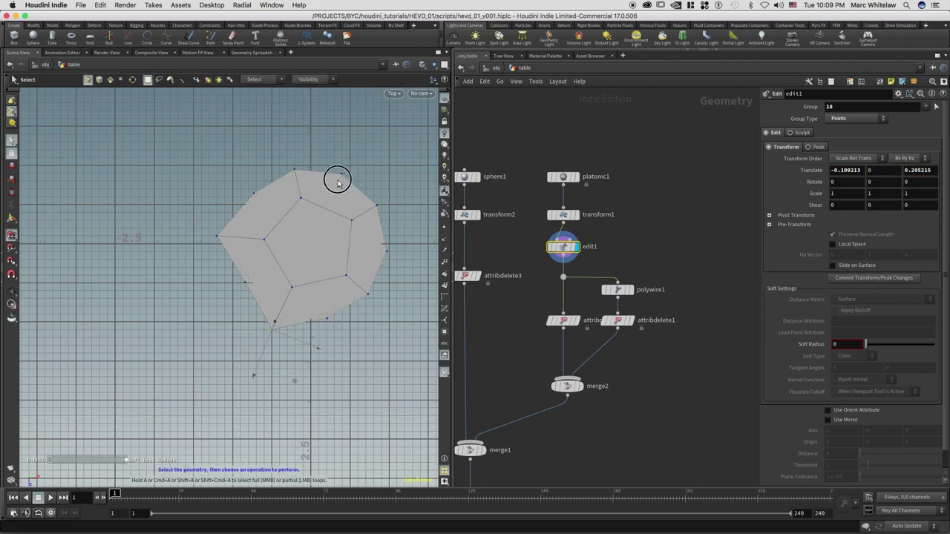
pyautogui.click(337, 183)
pyautogui.press('t')
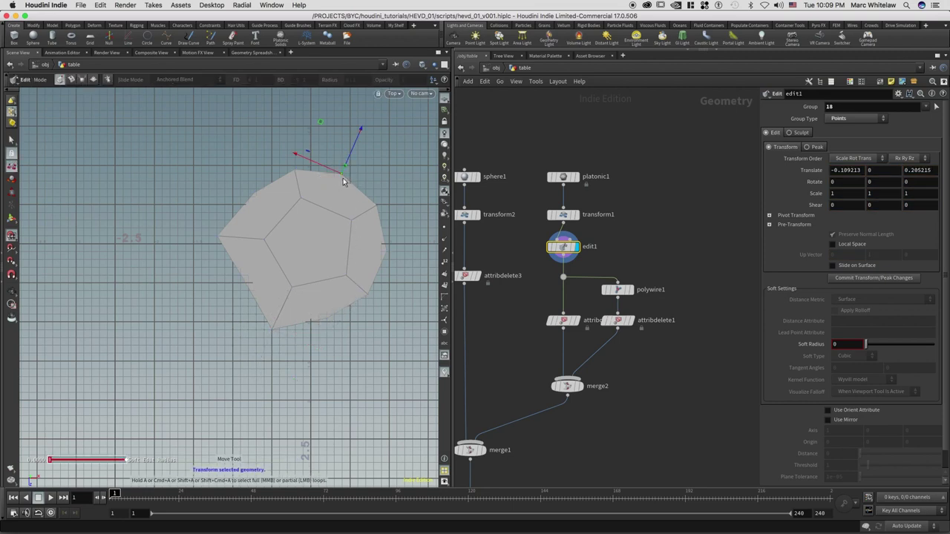
pyautogui.moveTo(342, 174)
pyautogui.mouseDown()
pyautogui.moveTo(343, 159)
pyautogui.moveTo(350, 169)
pyautogui.mouseUp()
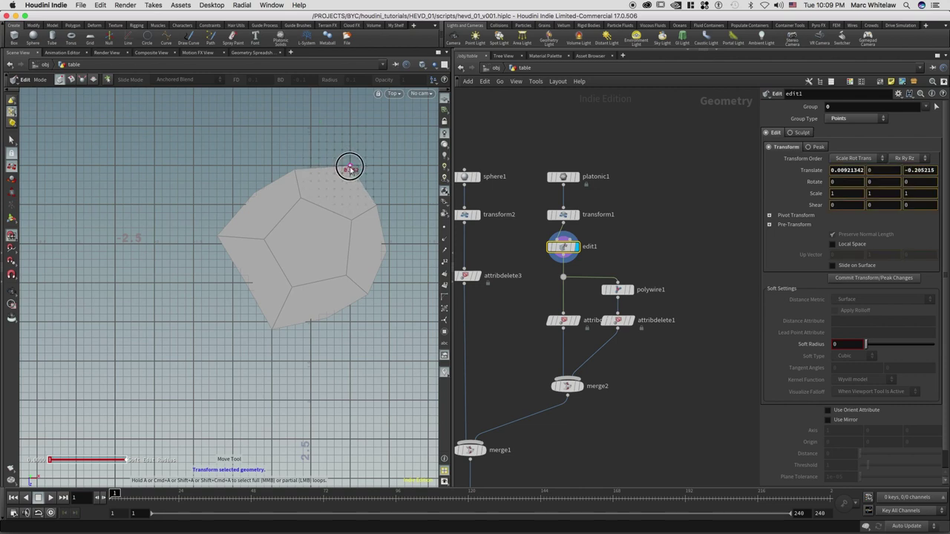
# Step: Select the dodecahedron's lower-right outer point and pull it inward by about -0.03 in X and -0.15 in Z
pyautogui.press('s')
pyautogui.click(362, 303)
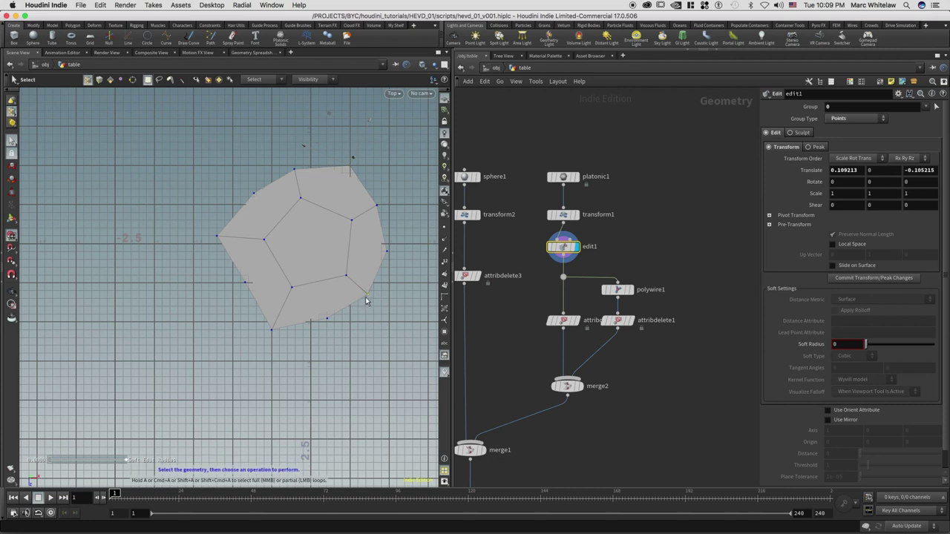
pyautogui.press('Return')
pyautogui.click(371, 309)
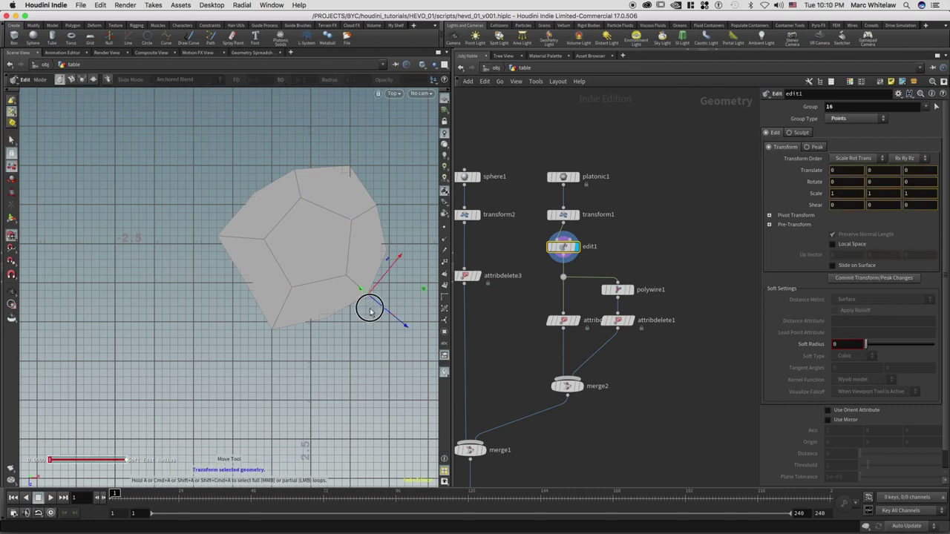
pyautogui.moveTo(371, 314); pyautogui.dragTo(365, 285)
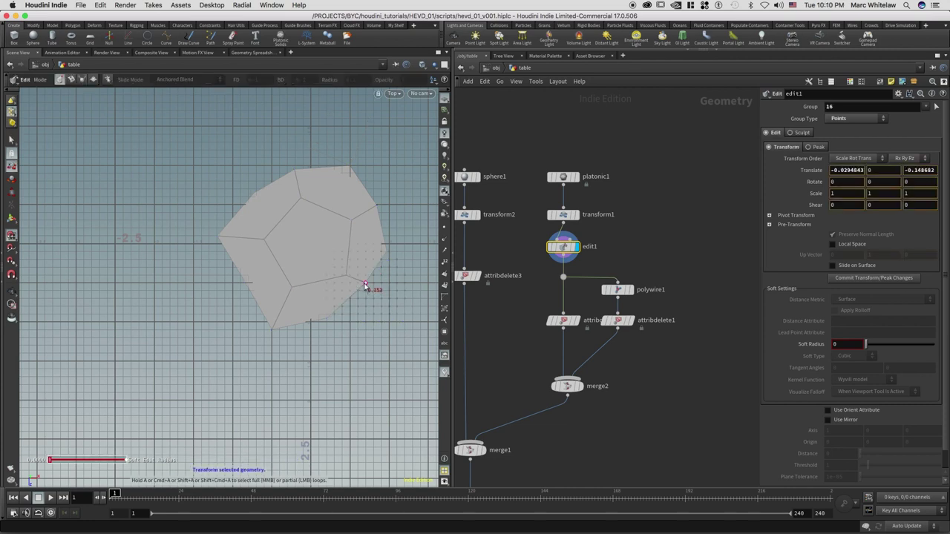
# Step: Inspect the shape in perspective, reselect its pulled-out left point, and move that point -0.3 in X and 0.3 in Z in the top view
pyautogui.hotkey('space', '1')
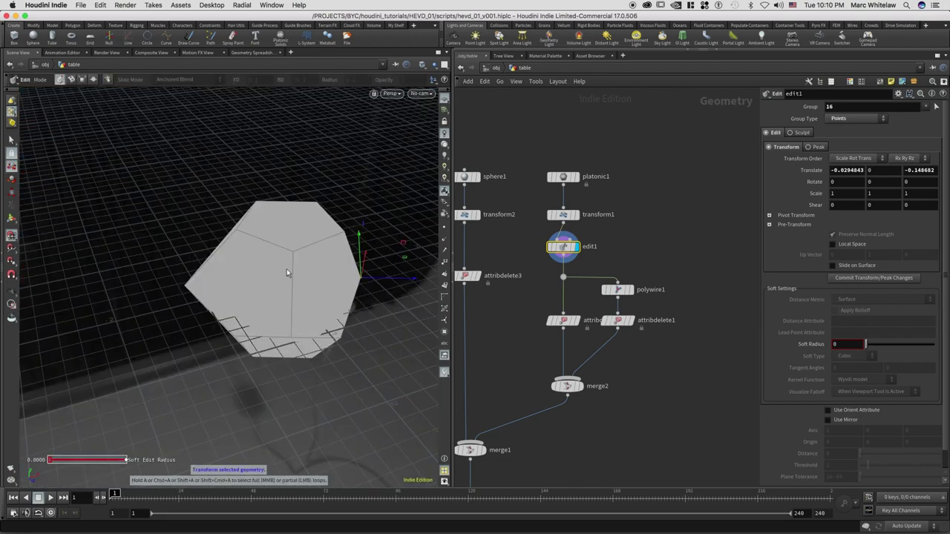
pyautogui.moveTo(271, 253); pyautogui.dragTo(288, 294)
pyautogui.press('s')
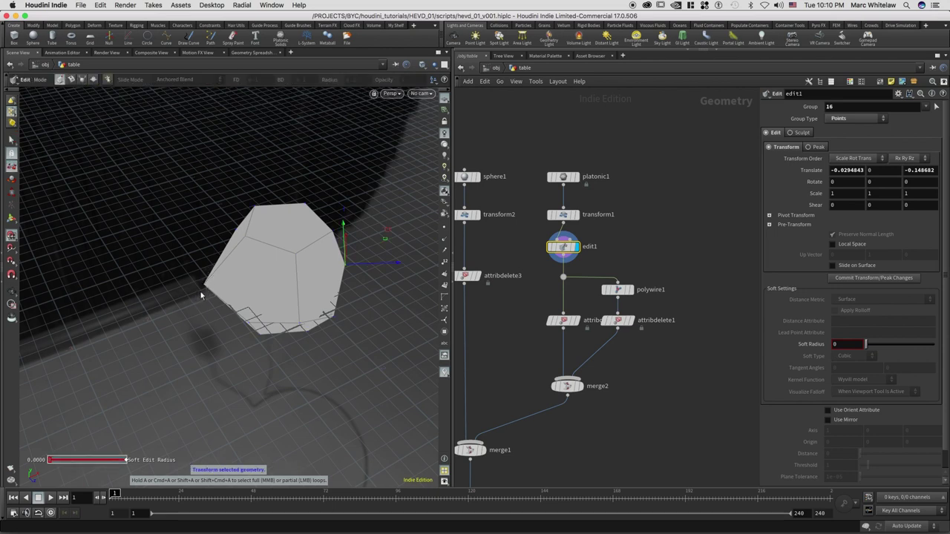
pyautogui.press('s')
pyautogui.moveTo(195, 295); pyautogui.dragTo(211, 278)
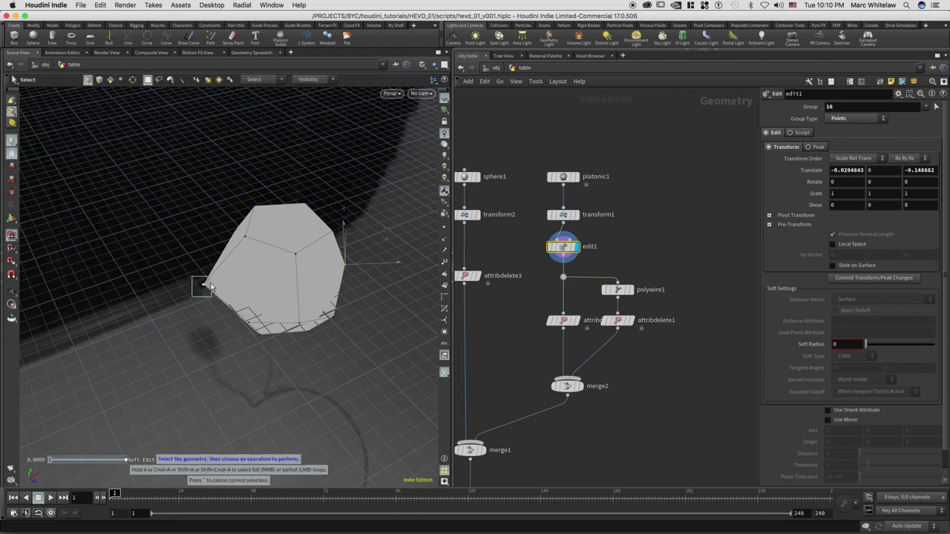
pyautogui.click(205, 289)
pyautogui.press('Return')
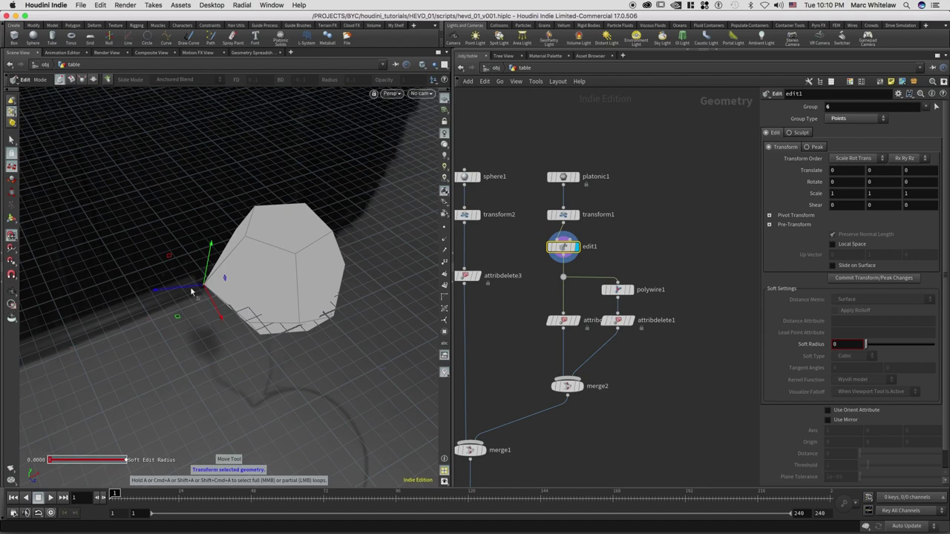
pyautogui.hotkey('space', '2')
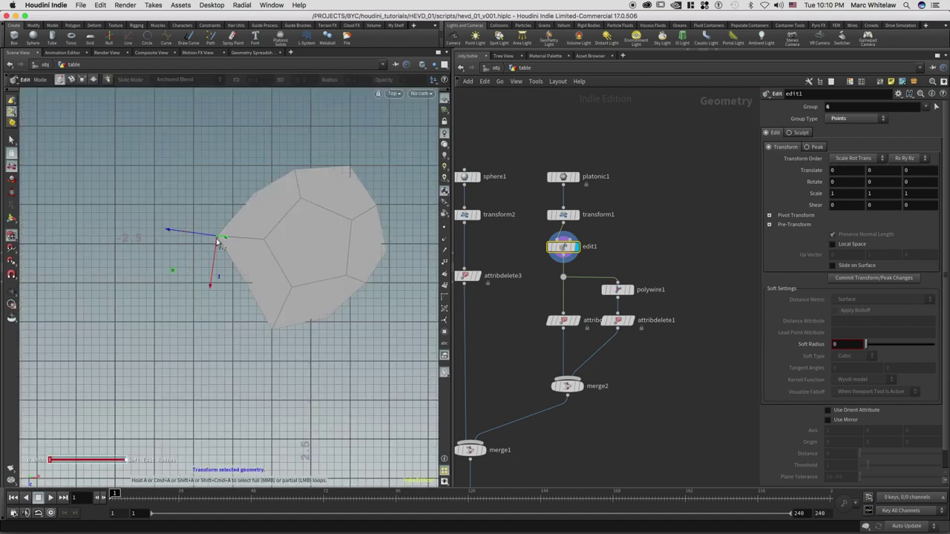
pyautogui.moveTo(217, 239); pyautogui.dragTo(190, 260)
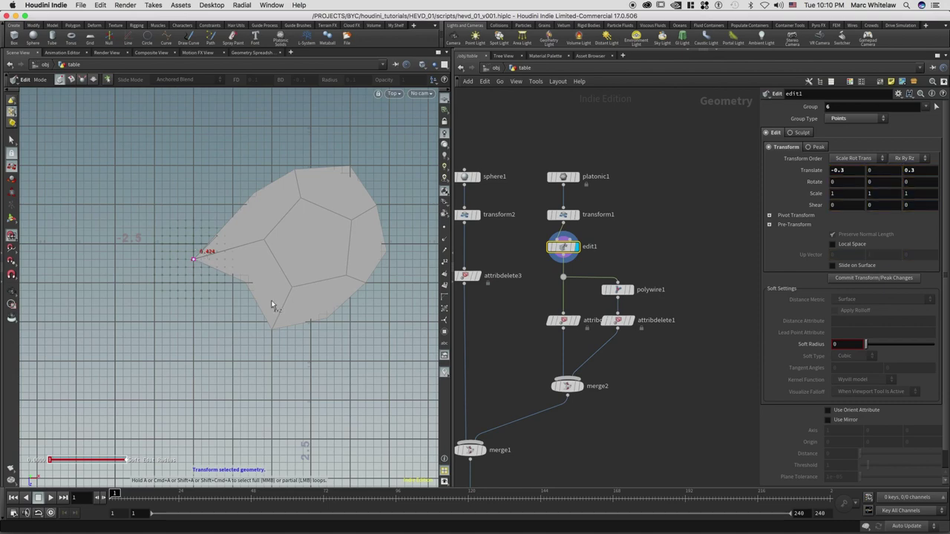
# Step: Switch to wireframe and move the point between the left and lower-left corners about -0.16 in X and 0.31 in Z
pyautogui.press('Escape')
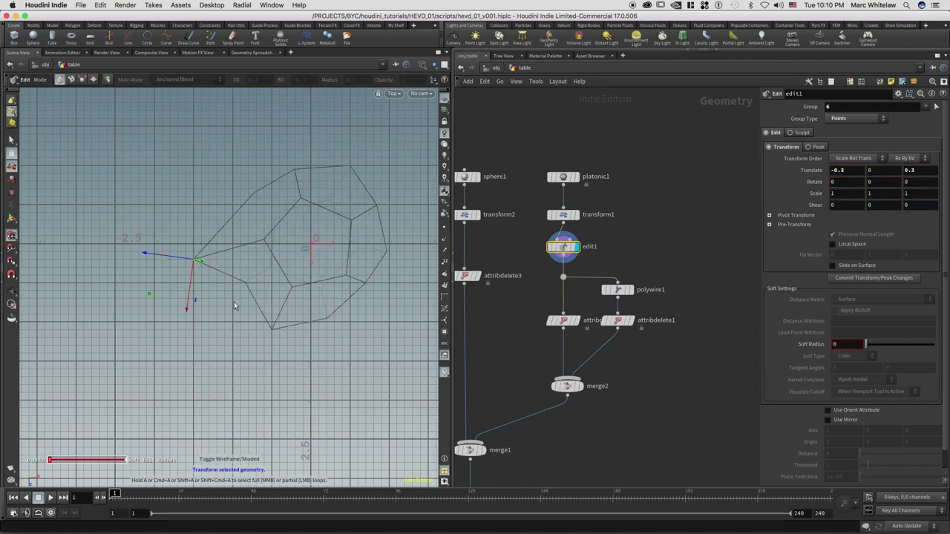
pyautogui.moveTo(249, 291); pyautogui.dragTo(245, 301, button='right')
pyautogui.press('s')
pyautogui.moveTo(235, 298)
pyautogui.mouseDown()
pyautogui.moveTo(255, 270)
pyautogui.moveTo(231, 312)
pyautogui.mouseUp()
pyautogui.press('t')
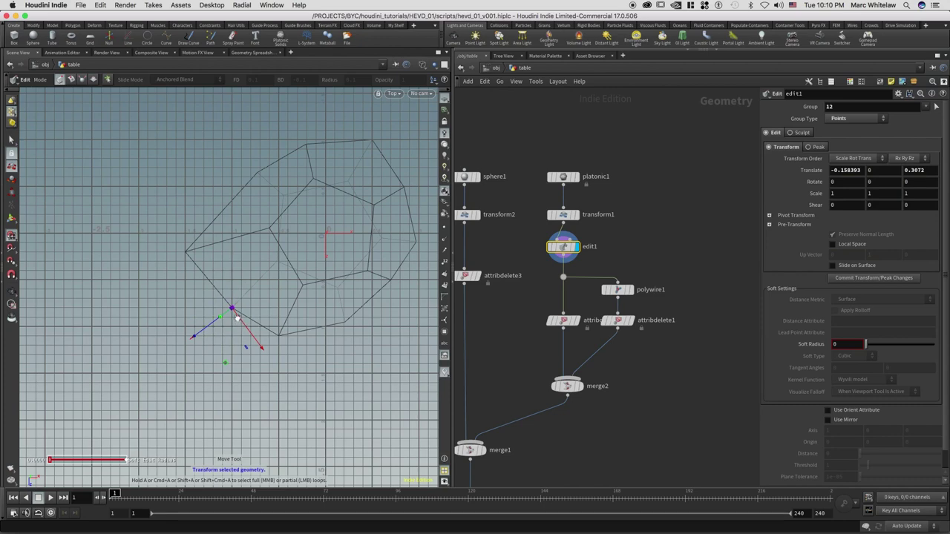
# Step: Return to the shaded perspective view, display merge1, and look through cam1
pyautogui.hotkey('space', '1')
pyautogui.moveTo(251, 281)
pyautogui.mouseDown()
pyautogui.moveTo(272, 250)
pyautogui.moveTo(234, 225)
pyautogui.moveTo(254, 254)
pyautogui.mouseUp()
pyautogui.press('w')
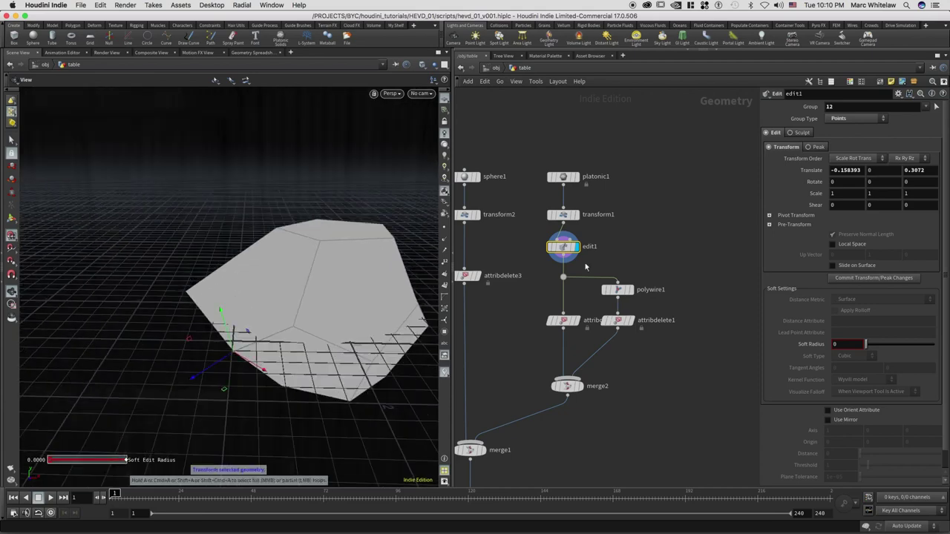
pyautogui.moveTo(474, 464); pyautogui.dragTo(551, 349, button='middle')
pyautogui.click(558, 334)
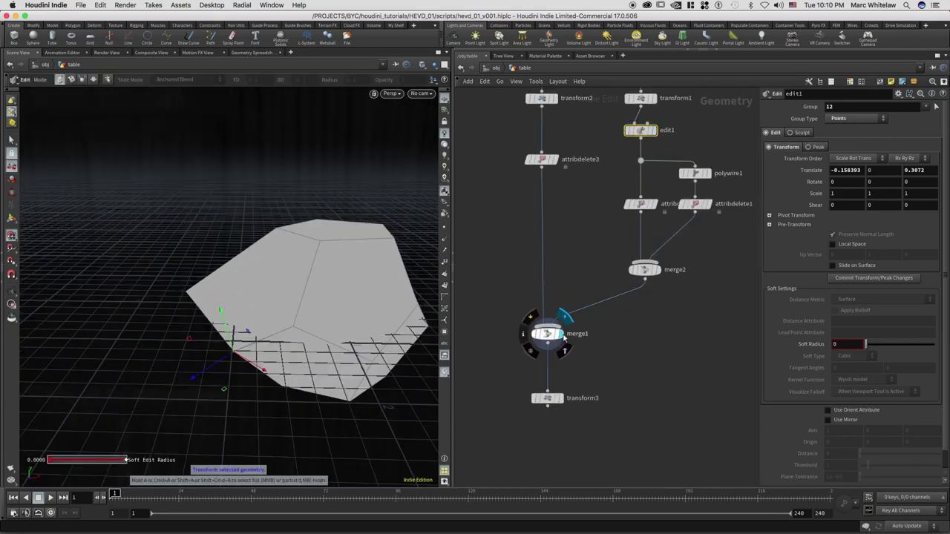
pyautogui.click(421, 92)
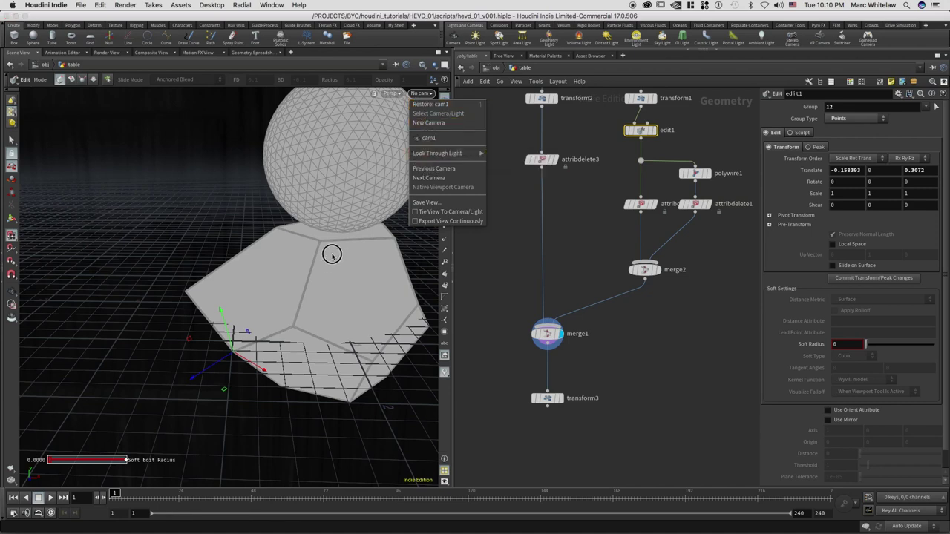
pyautogui.click(427, 138)
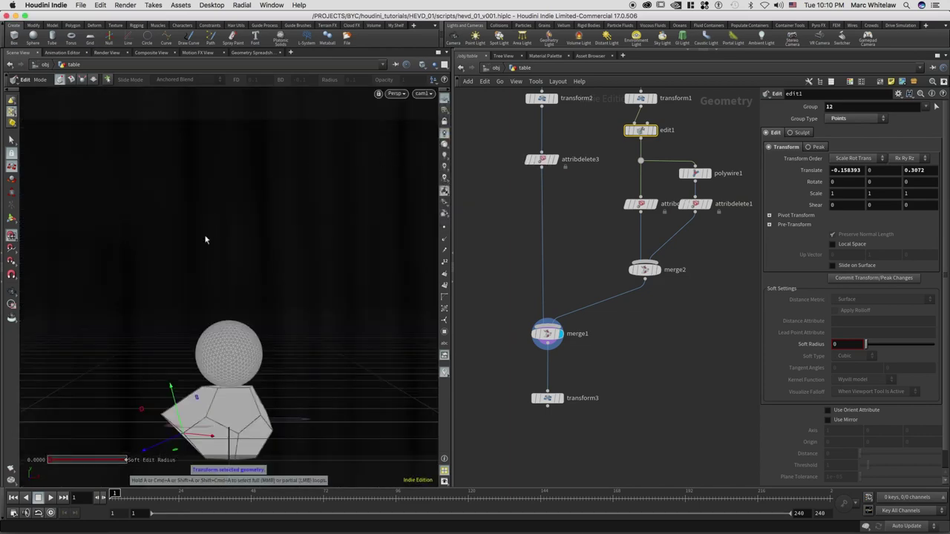
# Step: Display transform3 and show the other scene objects around it again
pyautogui.click(561, 399)
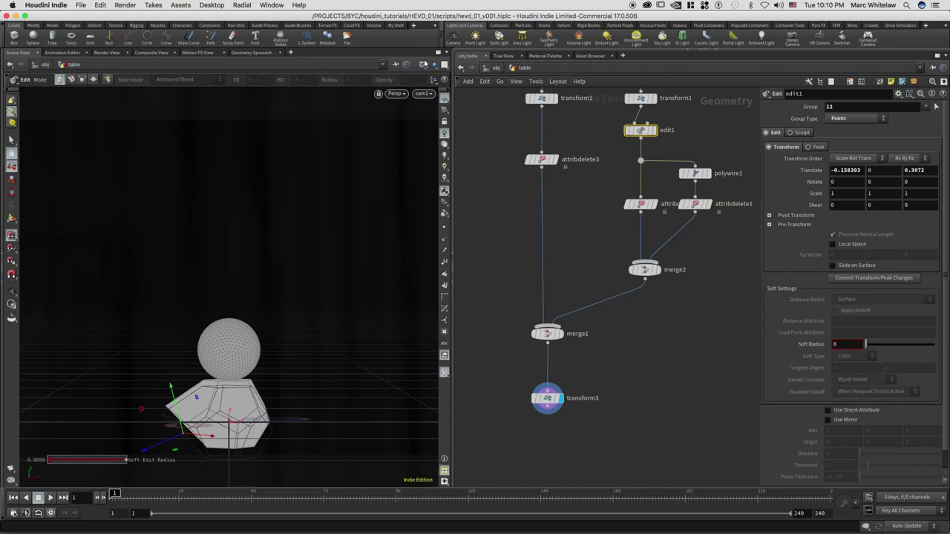
pyautogui.click(436, 68)
pyautogui.click(439, 86)
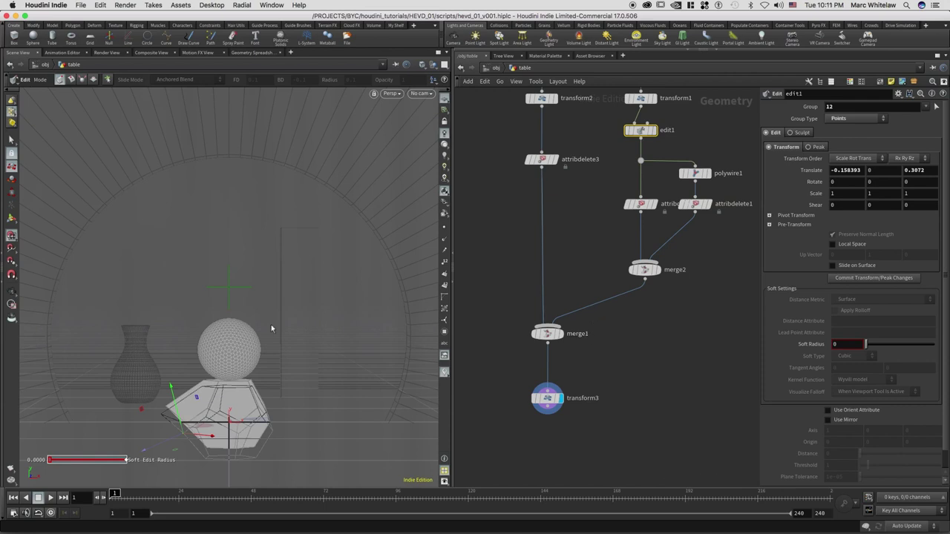
# Step: Select transform3 and translate the sphere and dodecahedron to about 1.29 in X and -4 in Z
pyautogui.moveTo(582, 381); pyautogui.dragTo(518, 417)
pyautogui.moveTo(260, 417); pyautogui.dragTo(288, 416)
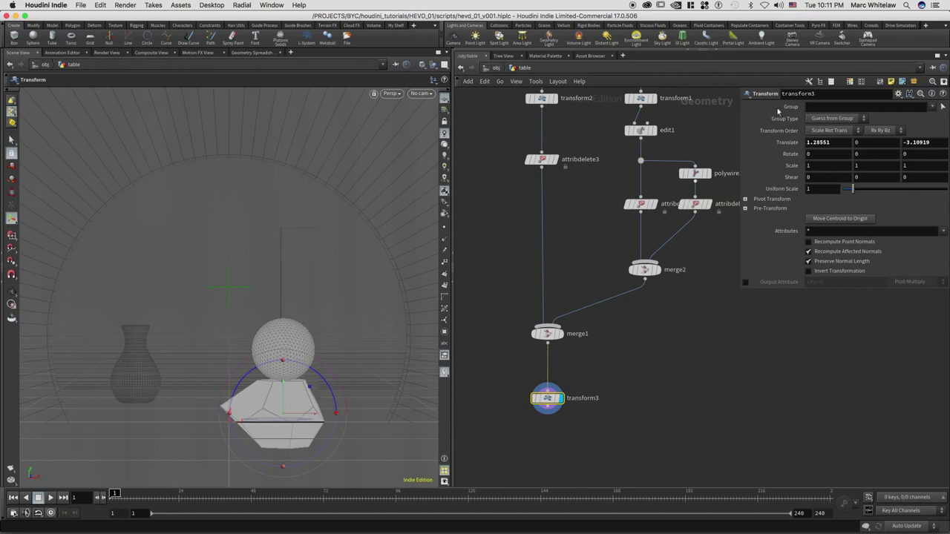
pyautogui.doubleClick(907, 142)
pyautogui.press('Return')
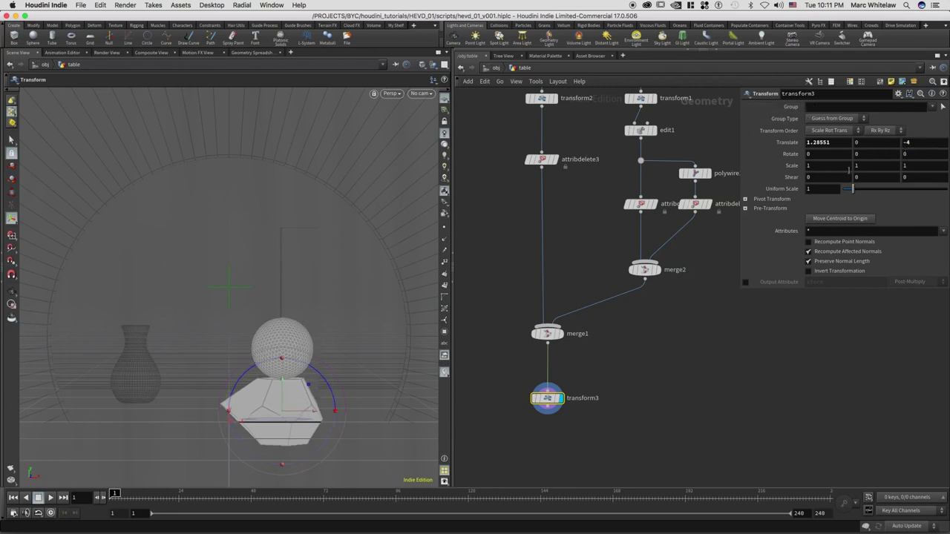
# Step: Select transform2 below sphere1 and set its uniform scale to 0.6
pyautogui.moveTo(570, 218); pyautogui.dragTo(559, 297, button='middle')
pyautogui.moveTo(561, 198); pyautogui.dragTo(547, 134)
pyautogui.click(521, 185)
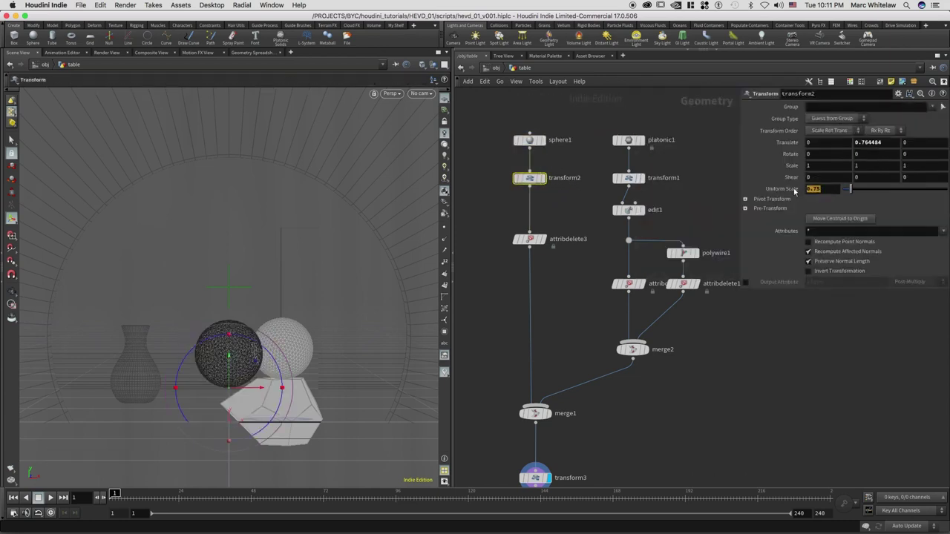
pyautogui.write('.6')
pyautogui.press('Return')
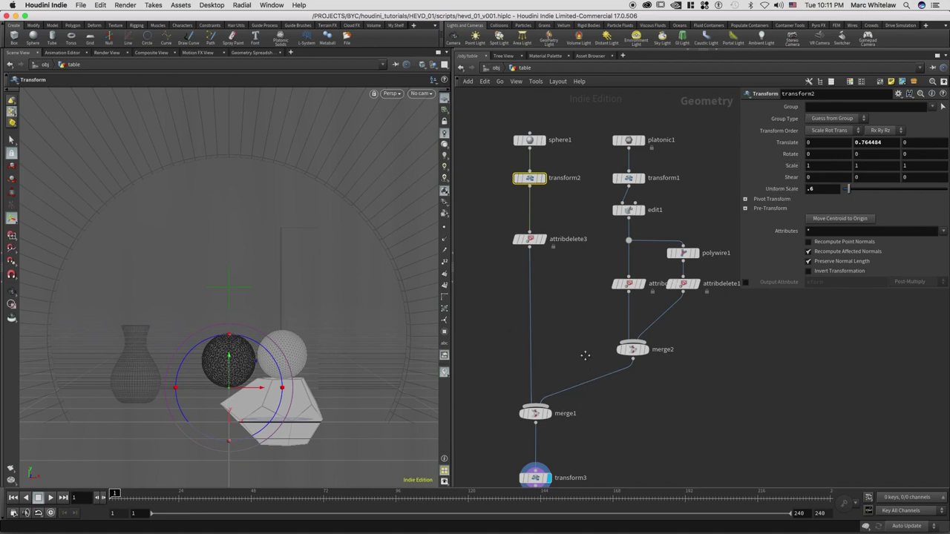
# Step: Select transform3 and set its Y translation to 0.1
pyautogui.moveTo(585, 355); pyautogui.dragTo(588, 309, button='middle')
pyautogui.moveTo(576, 399); pyautogui.dragTo(515, 448)
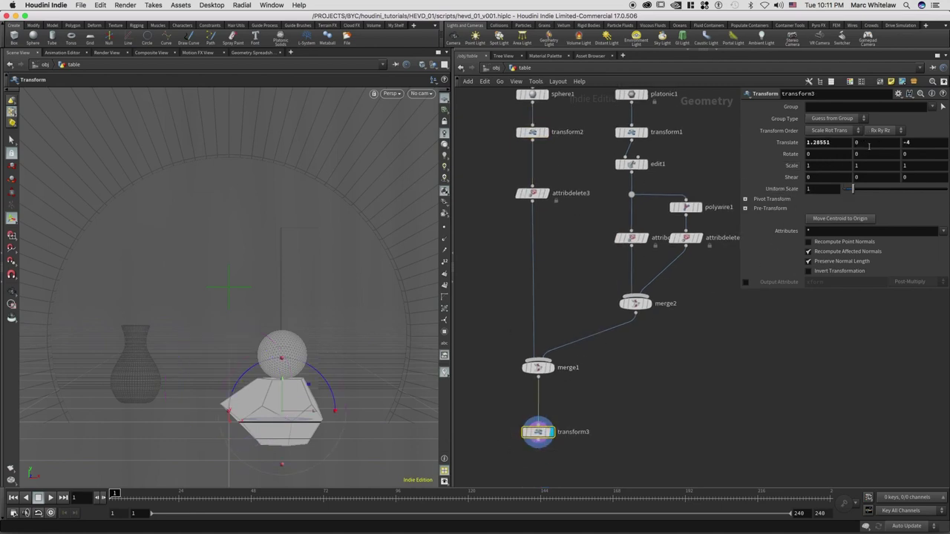
pyautogui.click(862, 142)
pyautogui.write('.1')
pyautogui.press('Return')
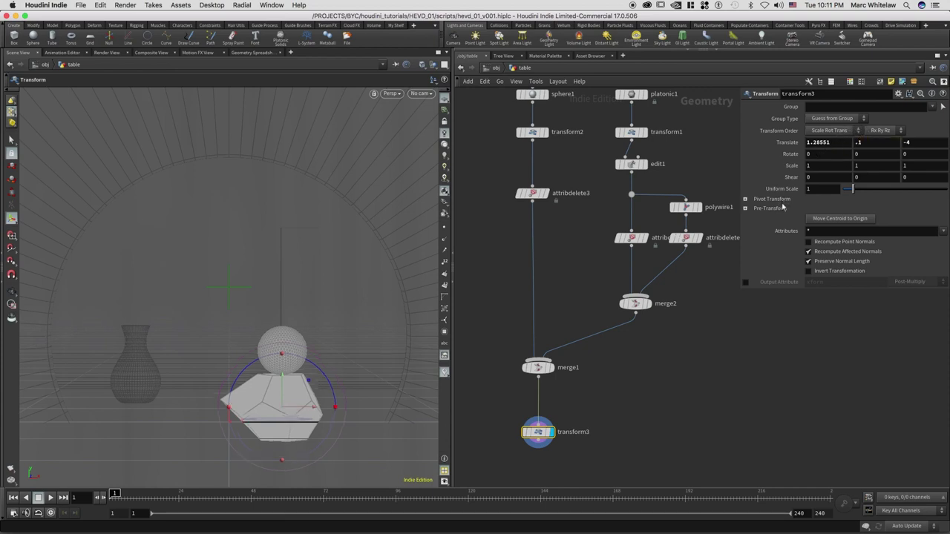
# Step: Try Y rotations of 45 and -15 degrees on transform3
pyautogui.click(858, 154)
pyautogui.press('Return')
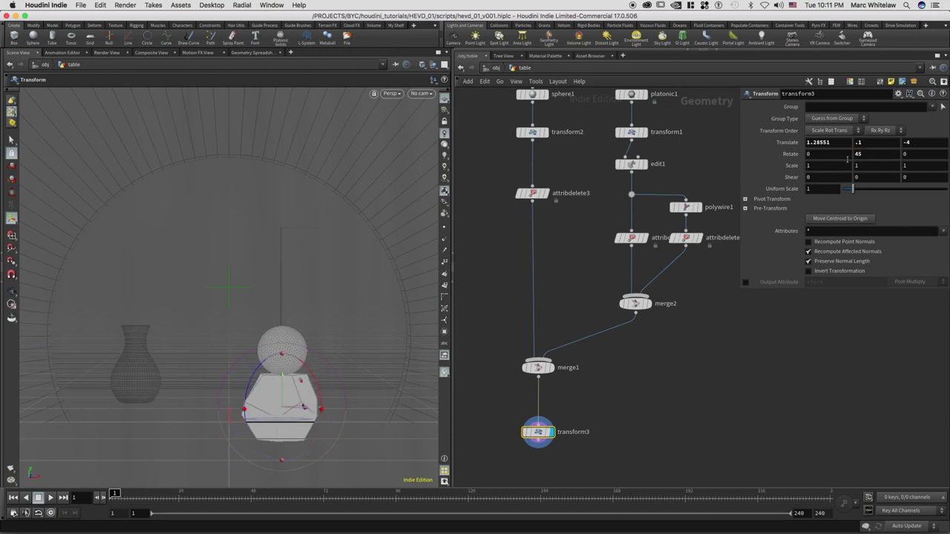
pyautogui.click(870, 153)
pyautogui.write('2')
pyautogui.press('Return')
pyautogui.moveTo(876, 152); pyautogui.dragTo(840, 155)
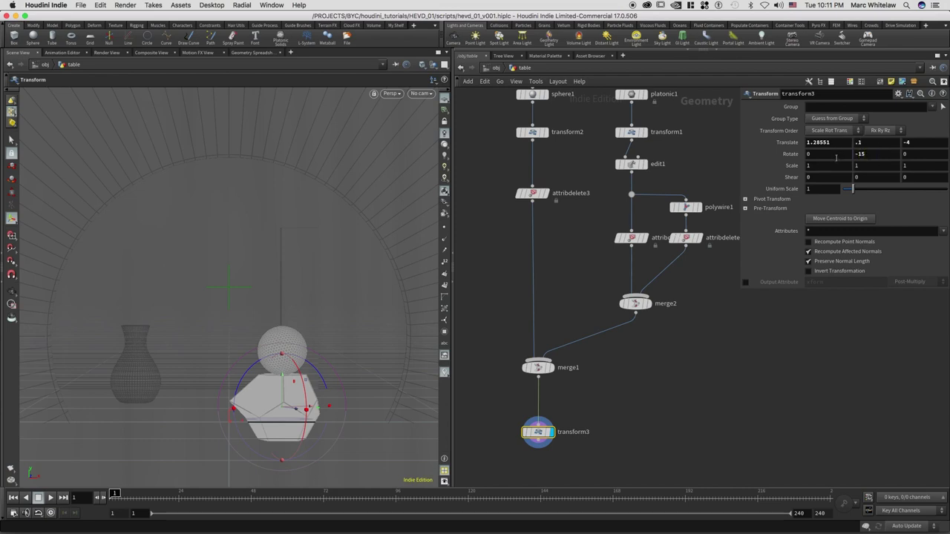
pyautogui.press('Return')
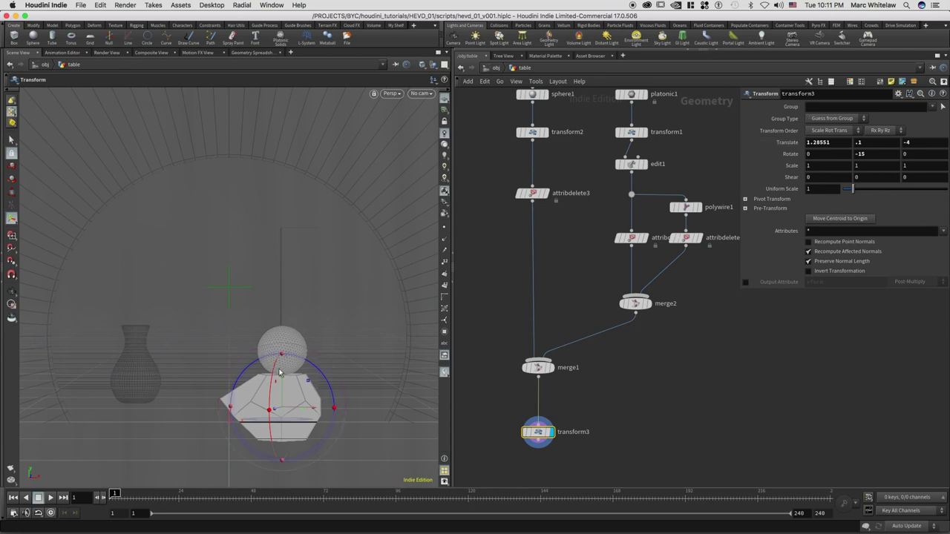
# Step: Lower the sphere and dodecahedron to about 0.03 in Y and set transform3's Y rotation to -35 degrees
pyautogui.moveTo(282, 380); pyautogui.dragTo(284, 382)
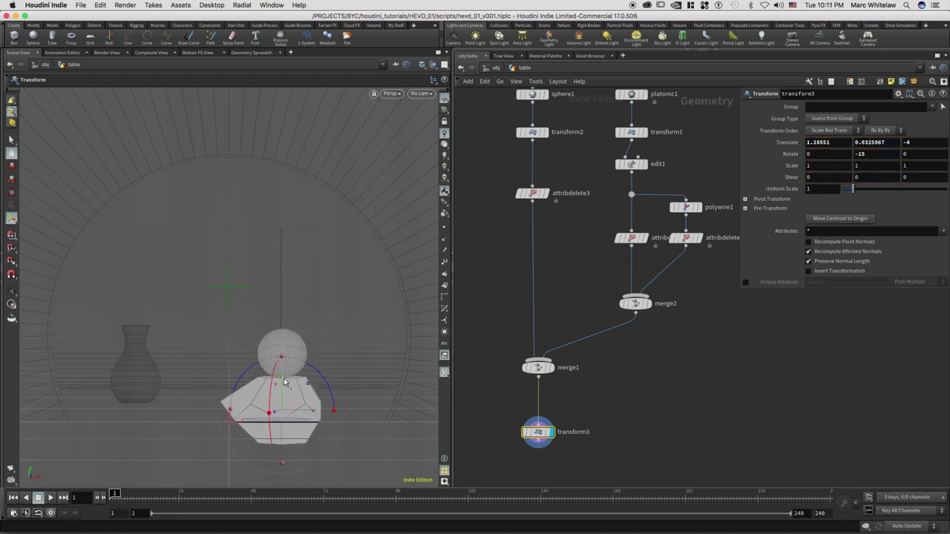
pyautogui.moveTo(867, 156); pyautogui.dragTo(857, 162)
pyautogui.write('35')
pyautogui.press('Return')
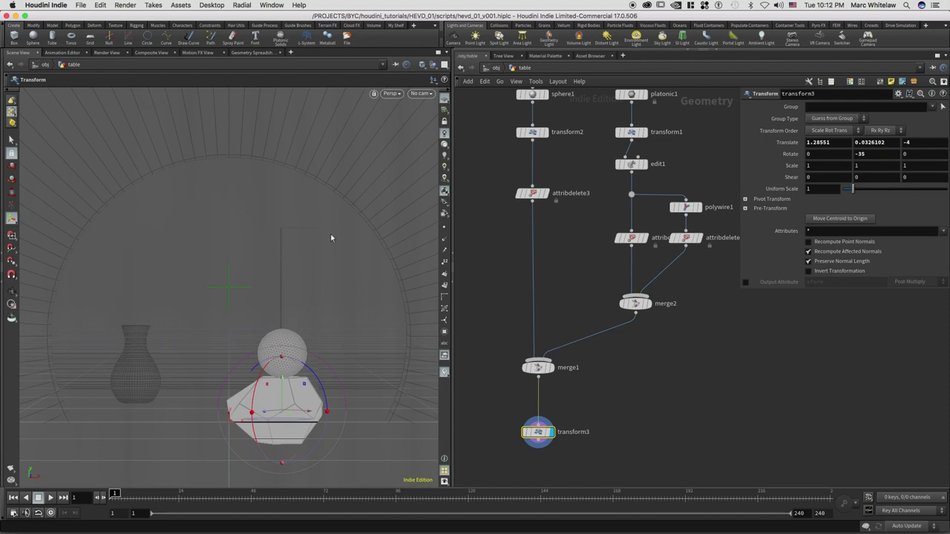
# Step: Return to the object level and view the still life from a raised angle outside the camera
pyautogui.moveTo(600, 264); pyautogui.dragTo(628, 305, button='middle')
pyautogui.click(497, 68)
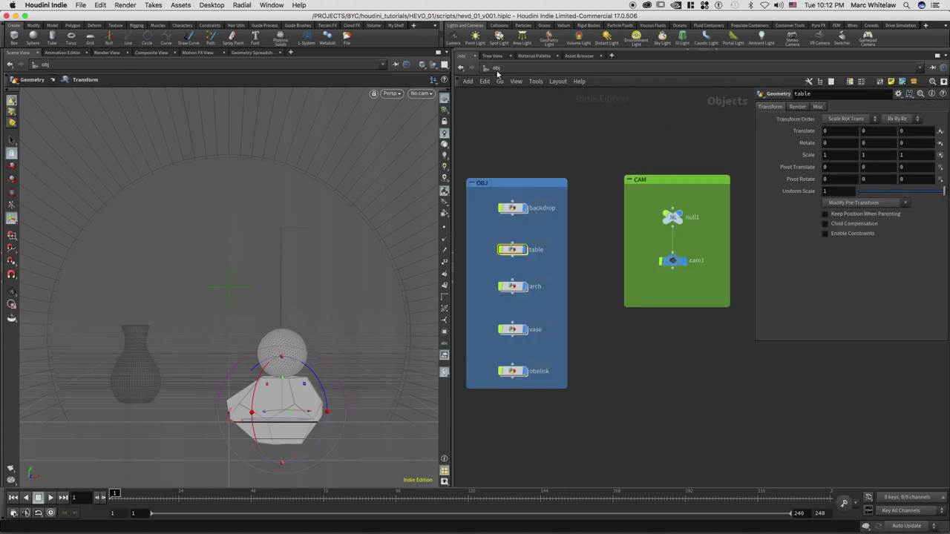
pyautogui.press('Escape')
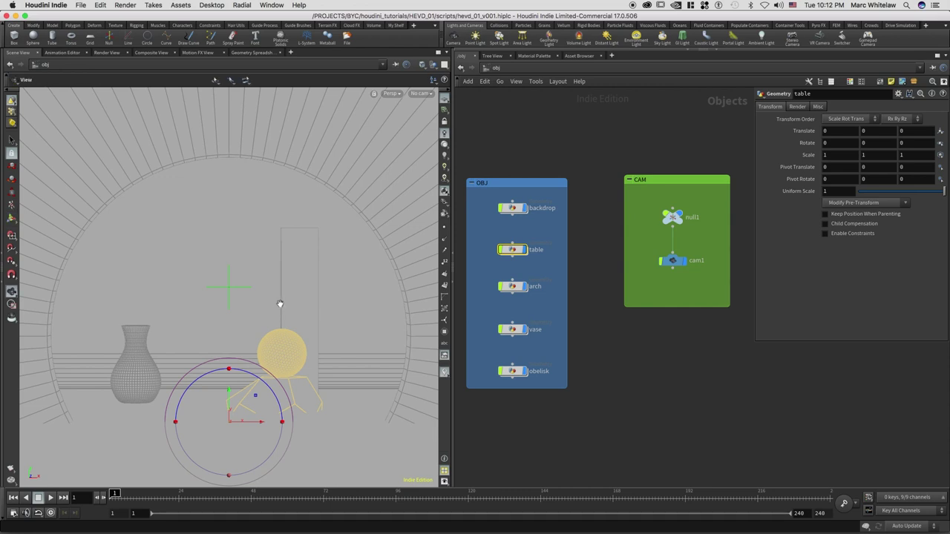
pyautogui.scroll(3, 305, 289)
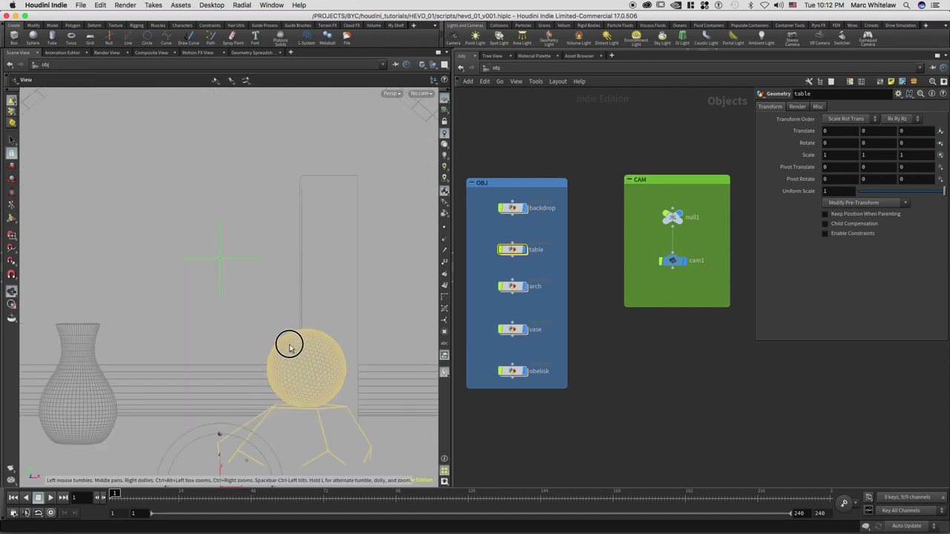
pyautogui.scroll(-5, 290, 341)
pyautogui.press('f')
pyautogui.moveTo(281, 272); pyautogui.dragTo(147, 233, button='right')
pyautogui.moveTo(239, 276)
pyautogui.mouseDown()
pyautogui.moveTo(283, 275)
pyautogui.moveTo(274, 292)
pyautogui.moveTo(244, 294)
pyautogui.moveTo(239, 275)
pyautogui.mouseUp()
pyautogui.moveTo(239, 275); pyautogui.dragTo(314, 322, button='middle')
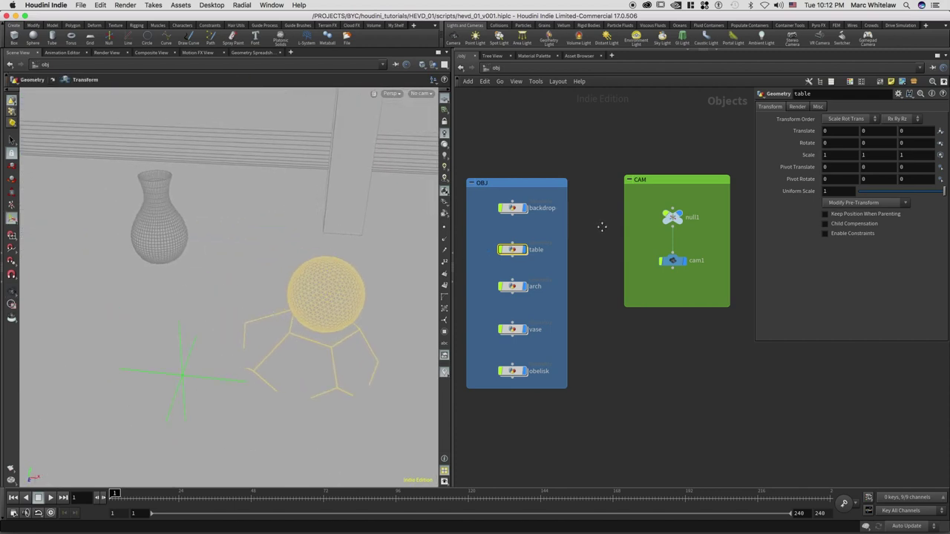
# Step: Move the vase to about -0.07 in X and -6.19 in Z, and look through cam1 again
pyautogui.moveTo(602, 228); pyautogui.dragTo(625, 232, button='middle')
pyautogui.moveTo(569, 308); pyautogui.dragTo(524, 350)
pyautogui.moveTo(195, 261); pyautogui.dragTo(214, 307)
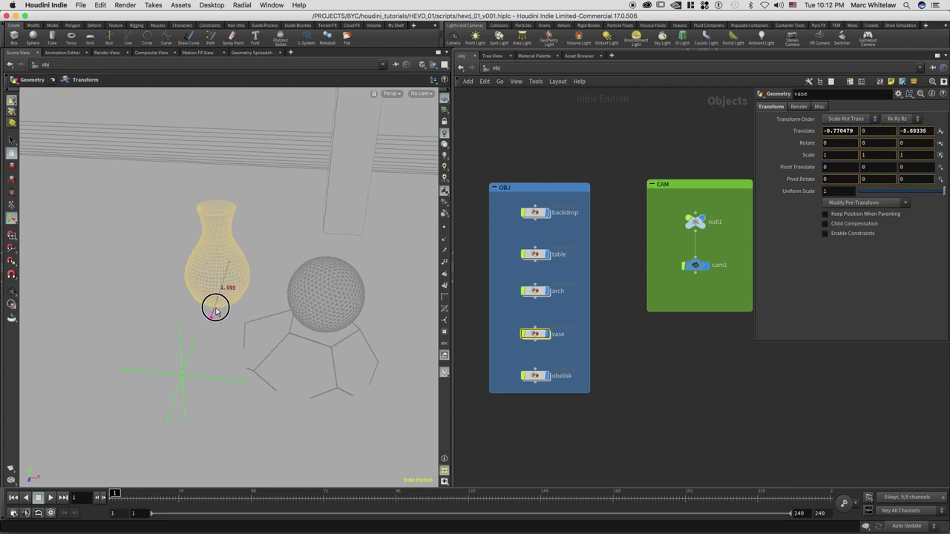
pyautogui.press('r')
pyautogui.press('t')
pyautogui.moveTo(251, 294); pyautogui.dragTo(286, 294)
pyautogui.press('r')
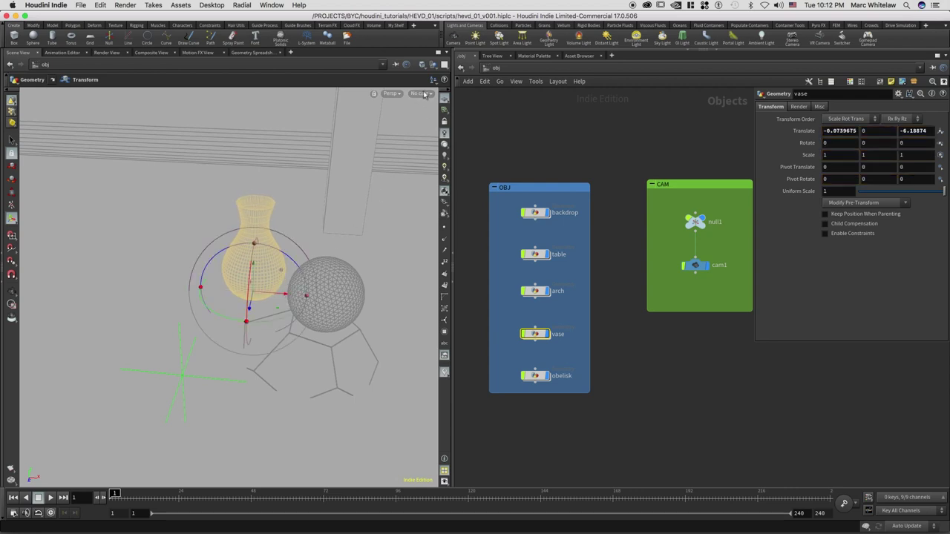
pyautogui.click(423, 93)
pyautogui.click(420, 135)
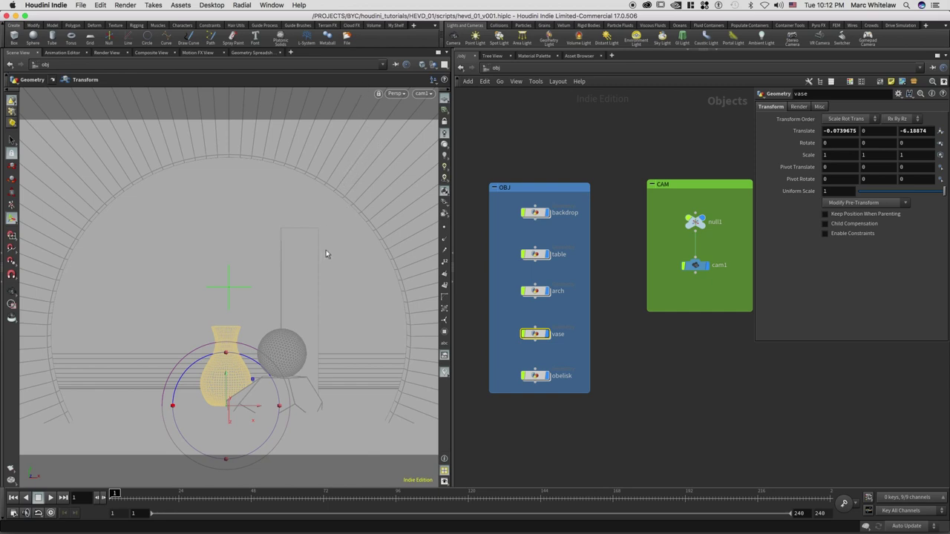
# Step: Open the vase network and raise the top control point of curve1 by about 0.18 to lengthen the neck
pyautogui.doubleClick(541, 337)
pyautogui.moveTo(627, 230); pyautogui.dragTo(569, 227, button='middle')
pyautogui.moveTo(605, 230); pyautogui.dragTo(650, 190)
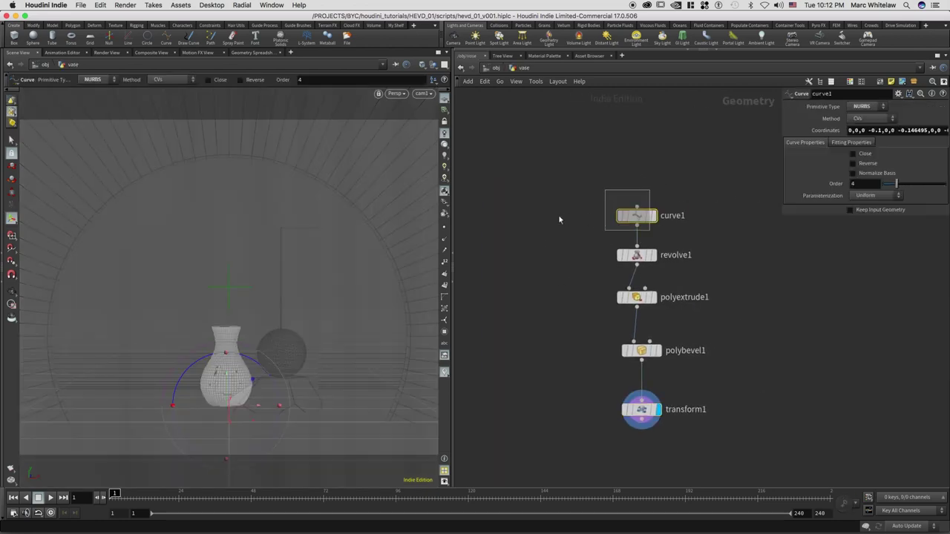
pyautogui.press('Return')
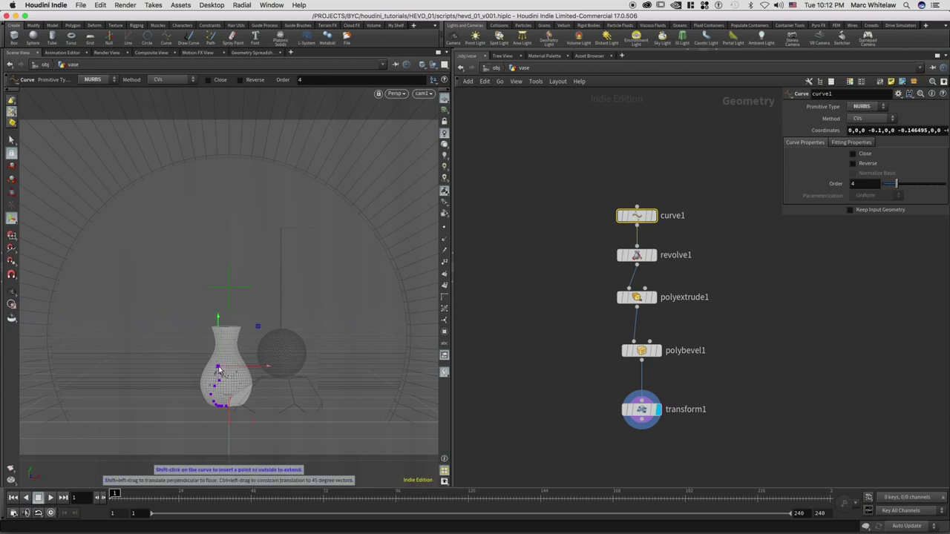
pyautogui.click(219, 314)
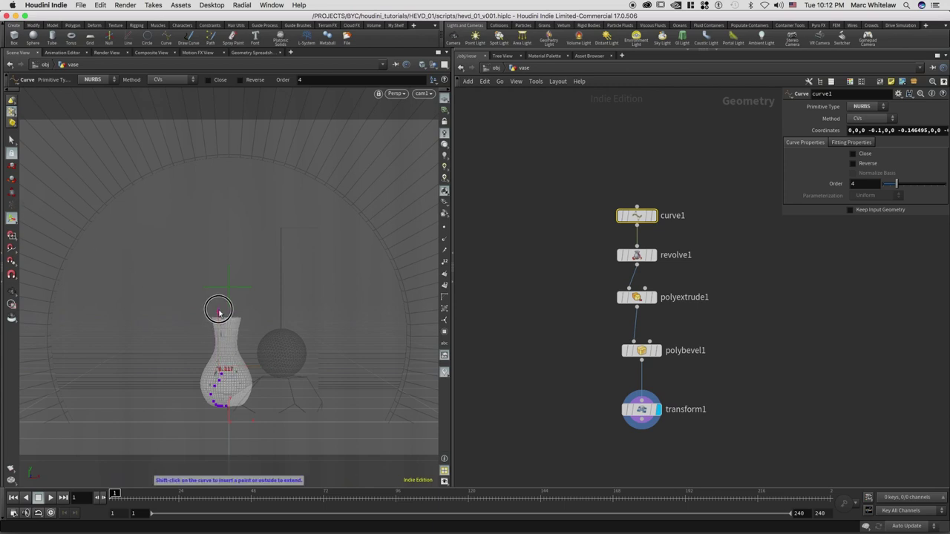
pyautogui.moveTo(219, 313); pyautogui.dragTo(219, 314)
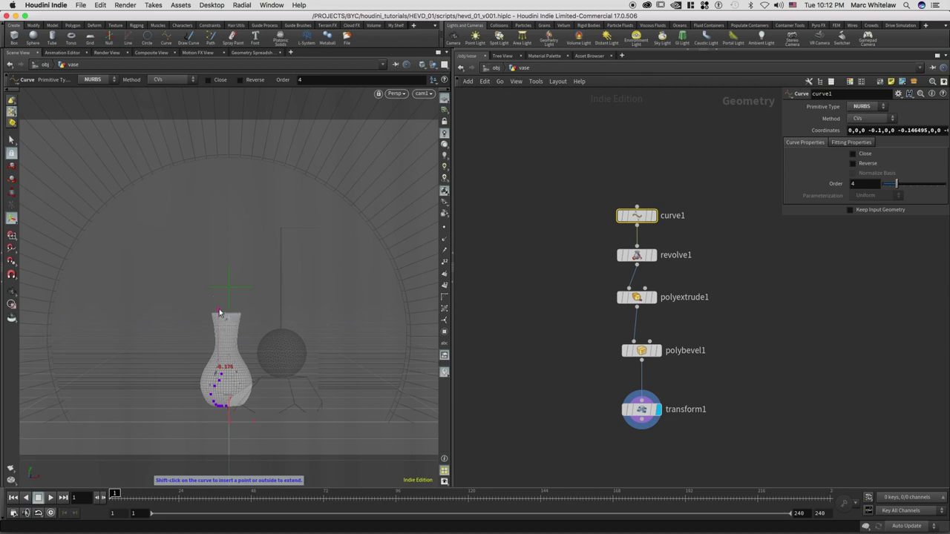
# Step: Reshape the vase's body by adjusting curve1's middle control points, and return to the object level
pyautogui.click(215, 388)
pyautogui.moveTo(217, 389); pyautogui.dragTo(217, 391)
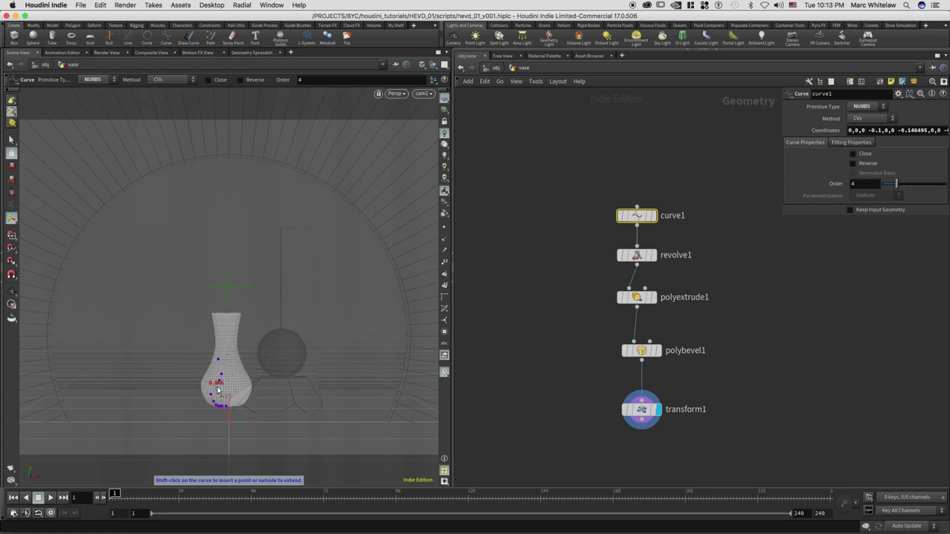
pyautogui.keyDown('shift'); pyautogui.click(216, 387); pyautogui.keyUp('shift')
pyautogui.click(221, 379)
pyautogui.keyDown('shift'); pyautogui.moveTo(222, 377); pyautogui.dragTo(220, 383); pyautogui.keyUp('shift')
pyautogui.press('u')
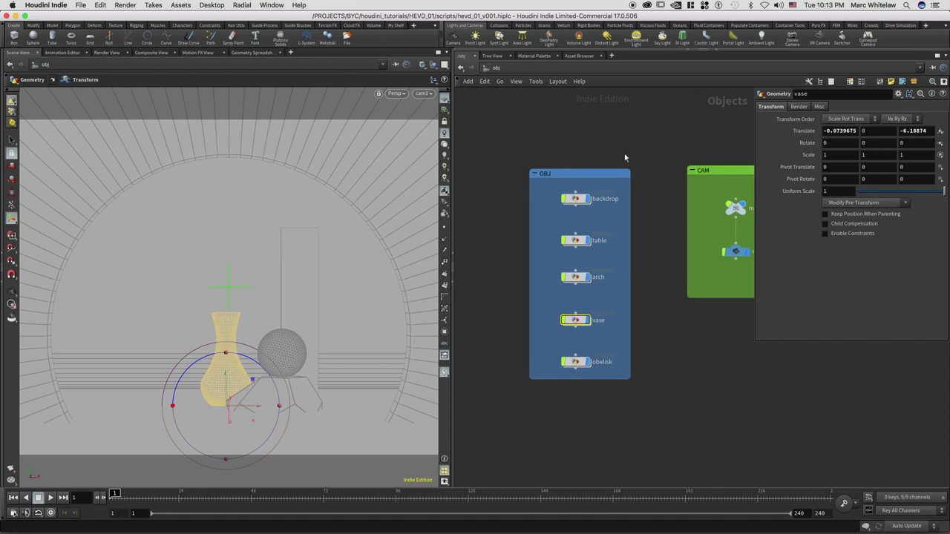
# Step: Add a Tube geometry object below the obelisk node
pyautogui.moveTo(585, 153)
pyautogui.mouseDown(button='middle')
pyautogui.moveTo(600, 154)
pyautogui.moveTo(584, 172)
pyautogui.mouseUp(button='middle')
pyautogui.moveTo(503, 176); pyautogui.dragTo(510, 101, button='middle')
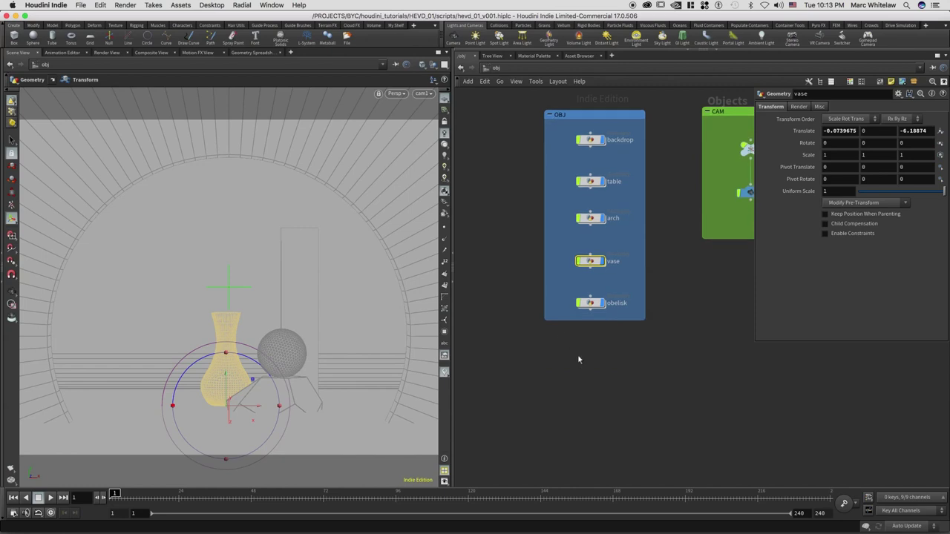
pyautogui.press('Tab')
pyautogui.write('geo')
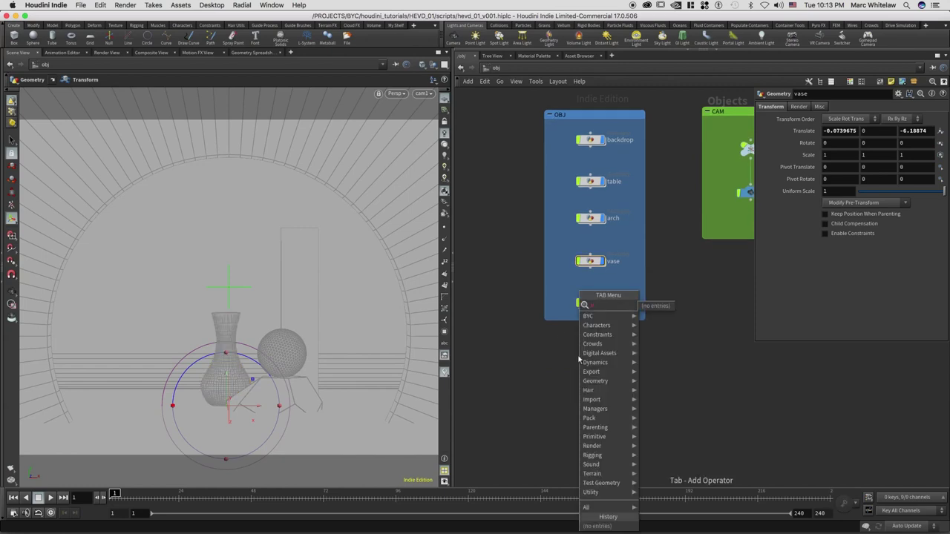
pyautogui.press('Return')
pyautogui.press('BackSpace')
pyautogui.press('BackSpace')
pyautogui.write('tu')
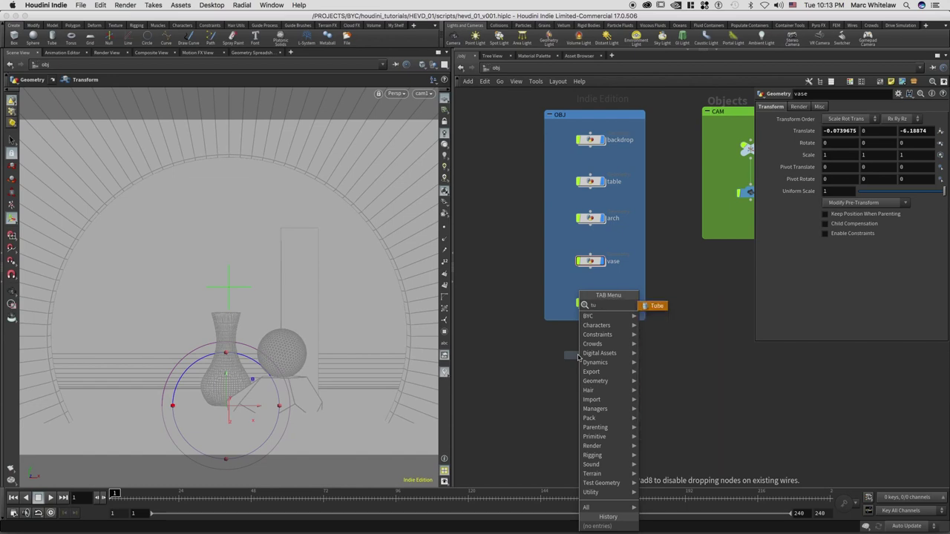
pyautogui.write('be')
pyautogui.press('Return')
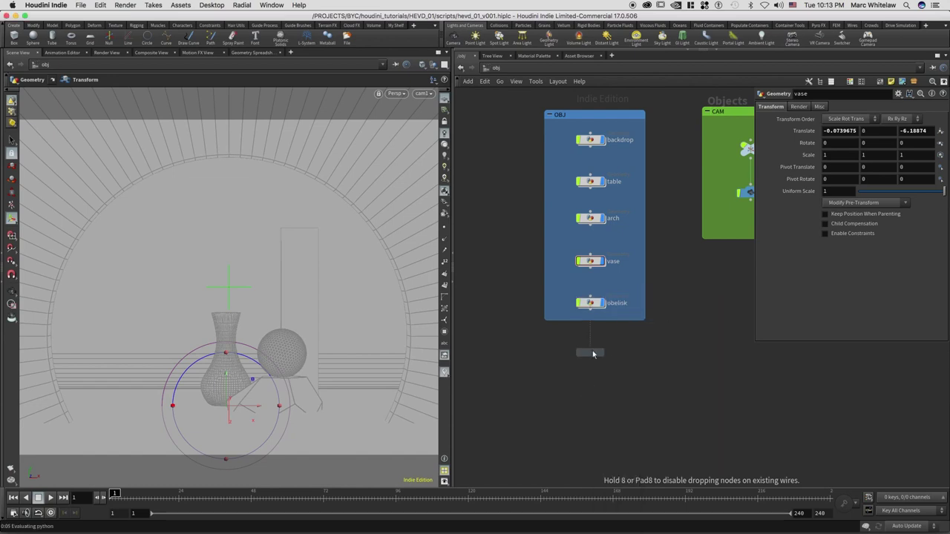
pyautogui.click(593, 357)
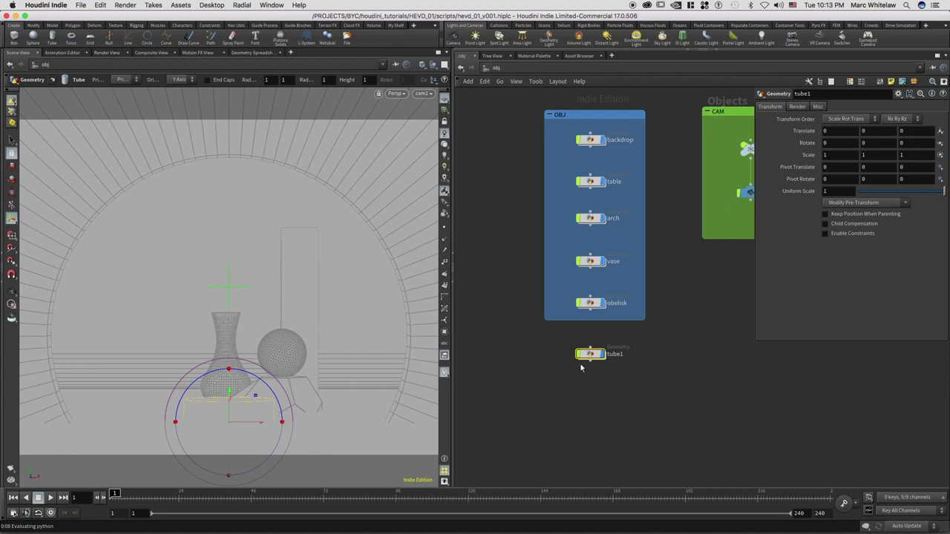
# Step: Save the scene and extend the OBJ network box to enclose the tube node
pyautogui.click(639, 381)
pyautogui.press('super+s')
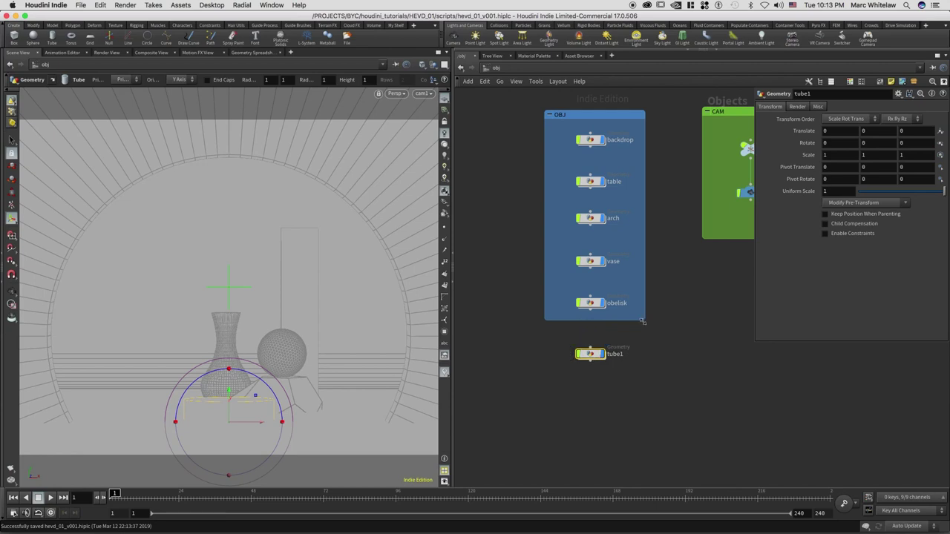
pyautogui.moveTo(643, 325); pyautogui.dragTo(646, 382)
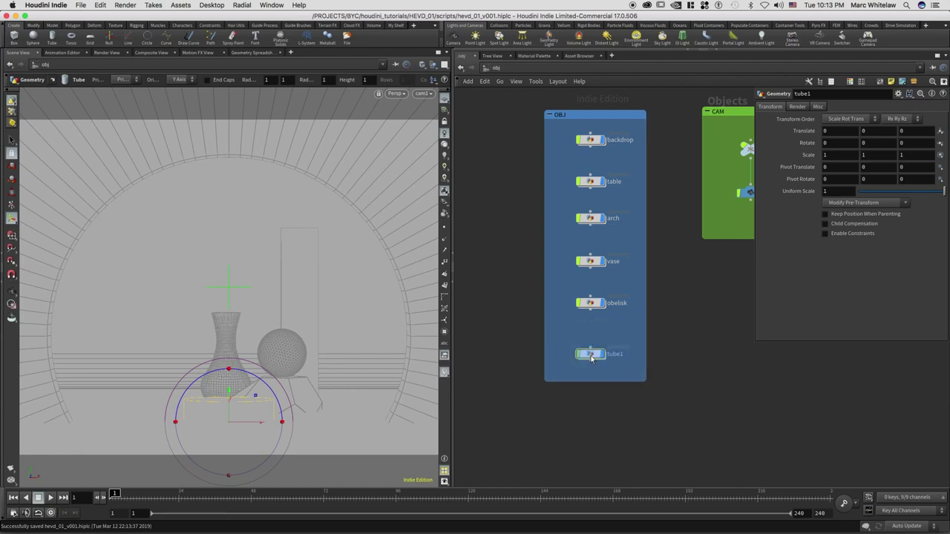
# Step: Open the tube object's network and set the tube to Polygon type with Z Axis orientation
pyautogui.click(594, 356)
pyautogui.press('Return')
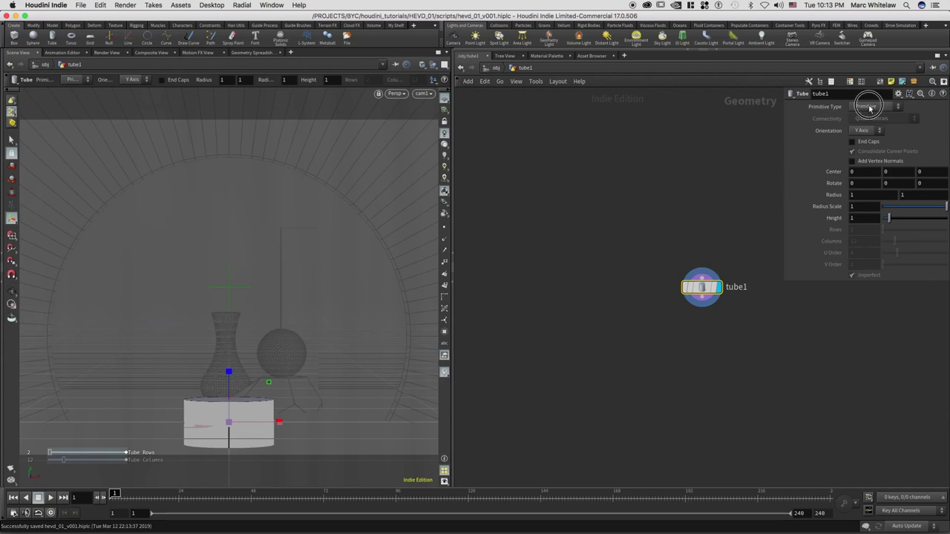
pyautogui.click(870, 106)
pyautogui.click(866, 116)
pyautogui.click(861, 130)
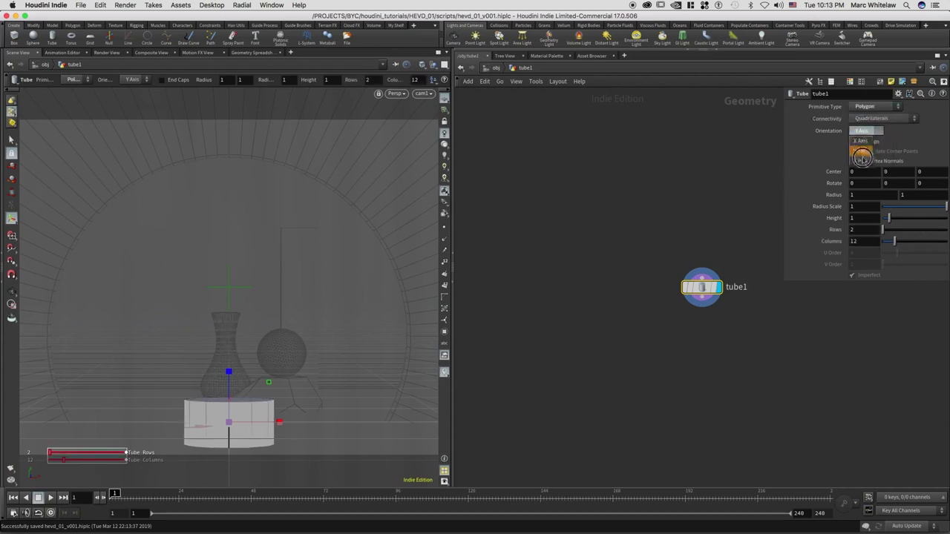
pyautogui.click(860, 160)
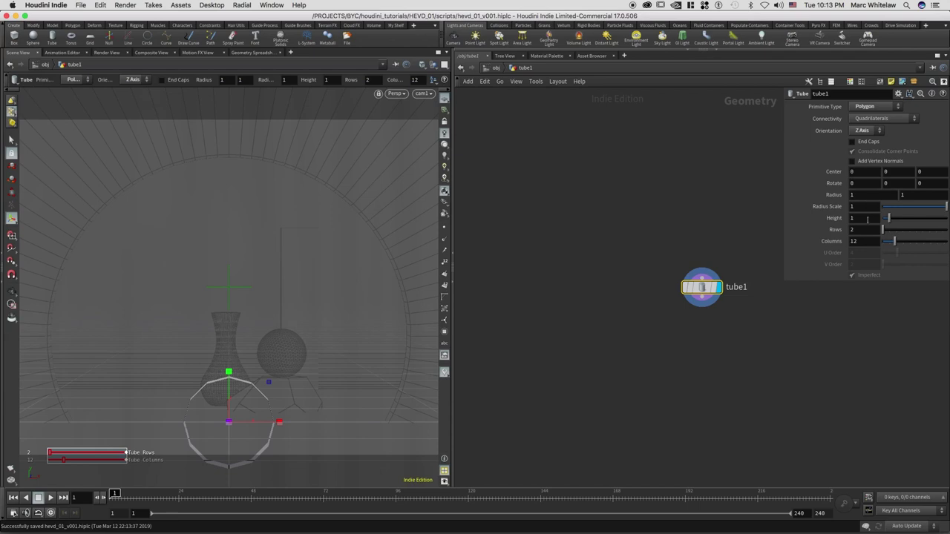
# Step: Set the tube's columns to 50 and its radius scale to 2
pyautogui.click(864, 243)
pyautogui.write('50')
pyautogui.press('Return')
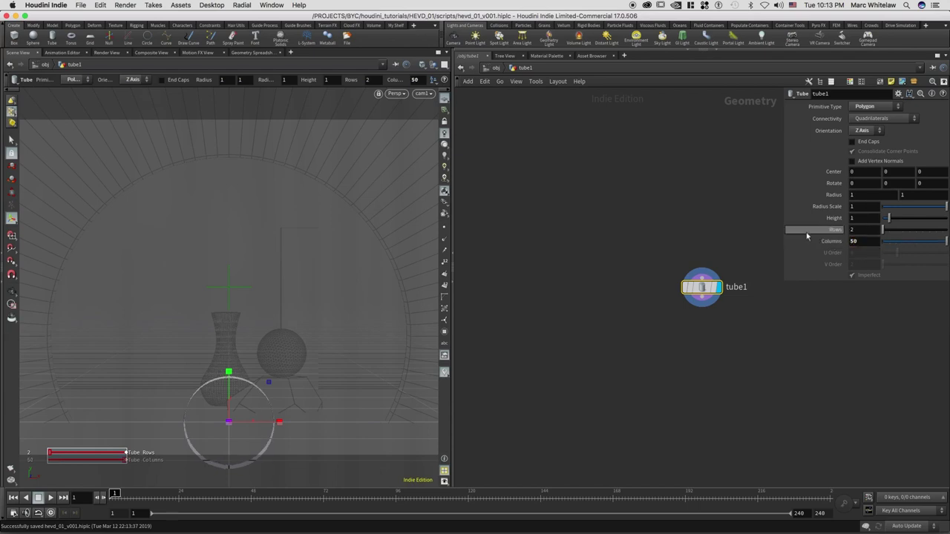
pyautogui.click(865, 242)
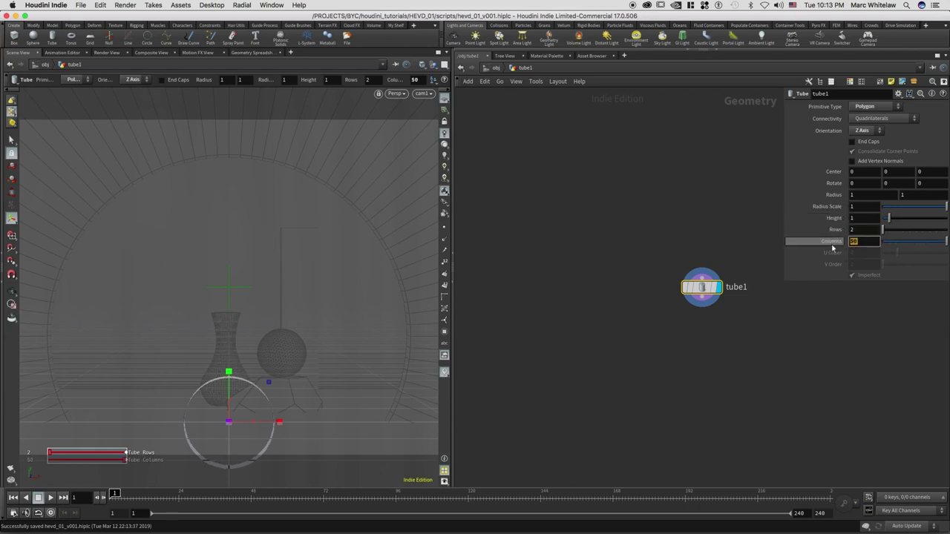
pyautogui.click(865, 207)
pyautogui.write('2')
pyautogui.press('Return')
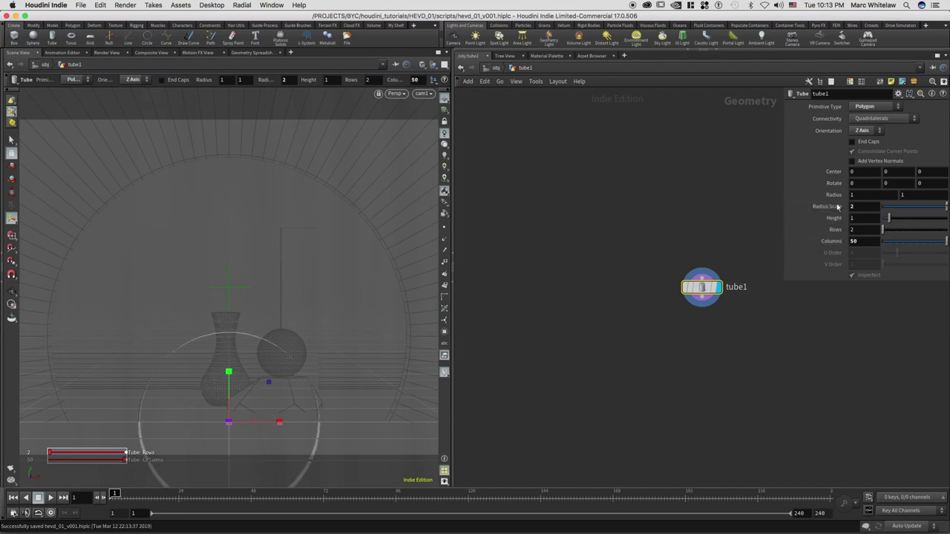
# Step: Add a Transform node below tube1 and set its Y rotation to 45 degrees
pyautogui.press('Tab')
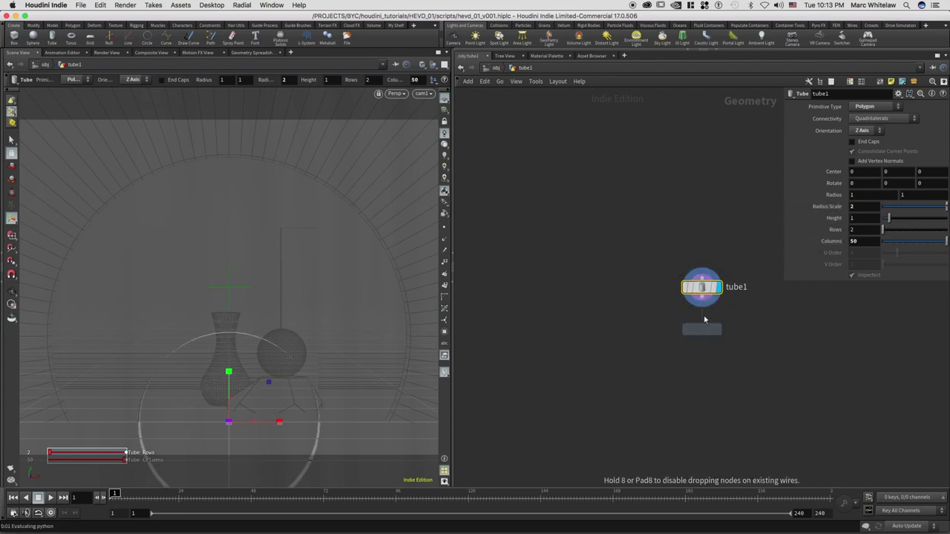
pyautogui.click(680, 338)
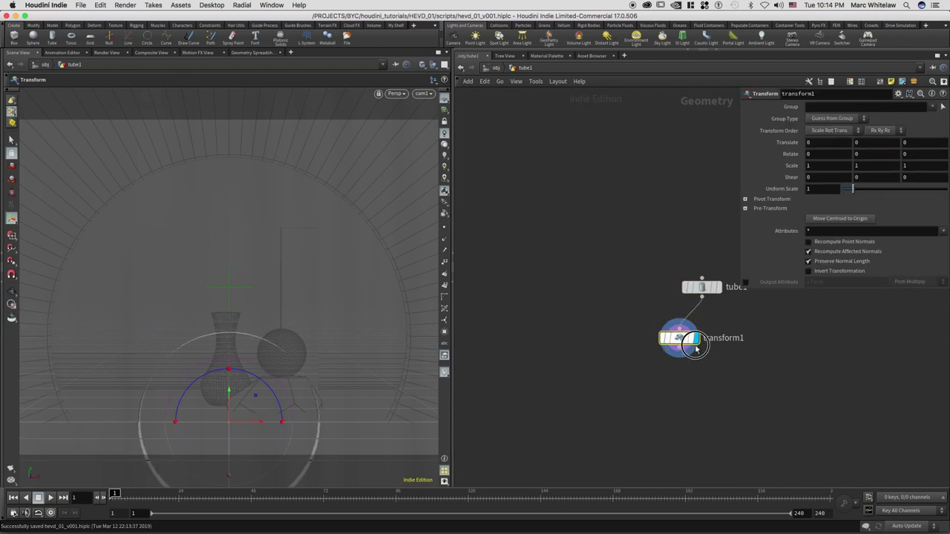
pyautogui.press('l')
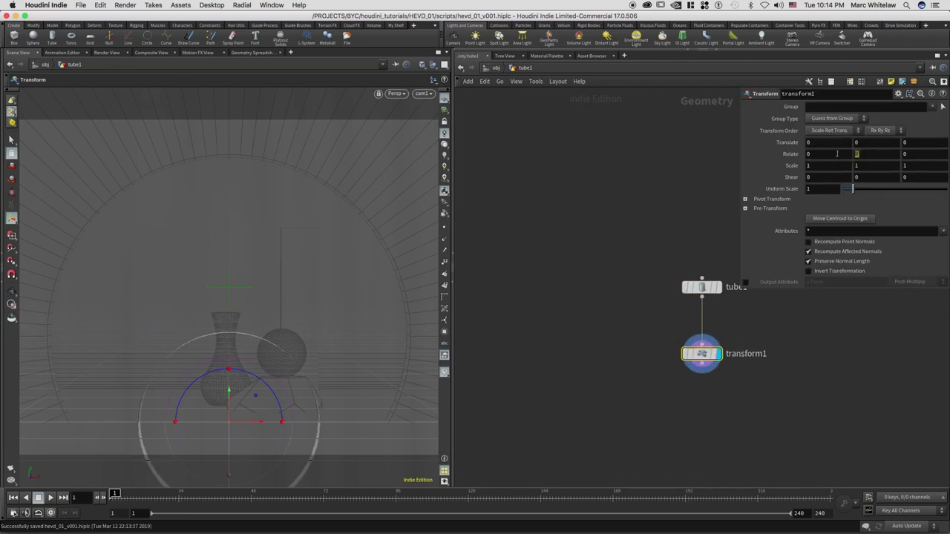
pyautogui.press('Return')
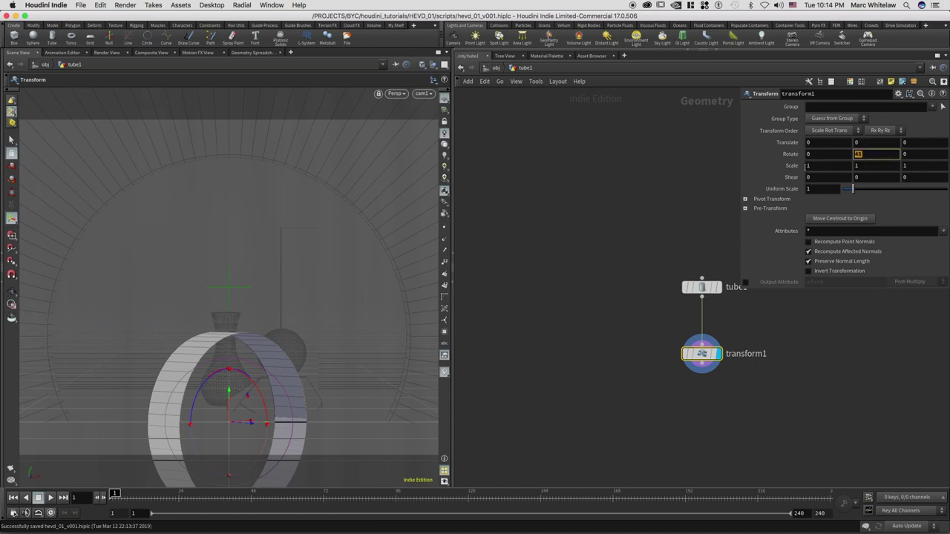
# Step: Set the Transform node's Y rotation to -35 degrees and the tube's columns to 100
pyautogui.write('5')
pyautogui.press('Return')
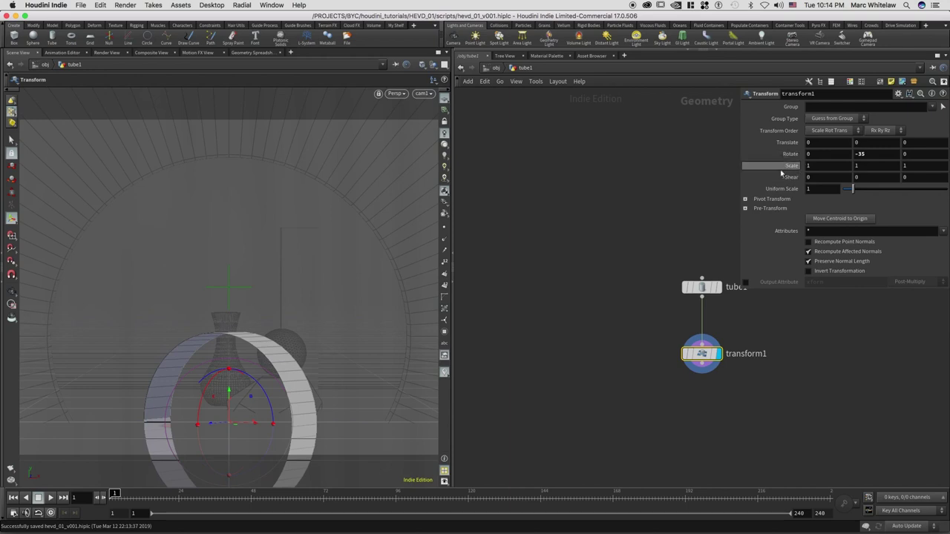
pyautogui.moveTo(637, 196); pyautogui.dragTo(510, 144, button='middle')
pyautogui.moveTo(610, 200); pyautogui.dragTo(548, 247)
pyautogui.doubleClick(856, 241)
pyautogui.write('100')
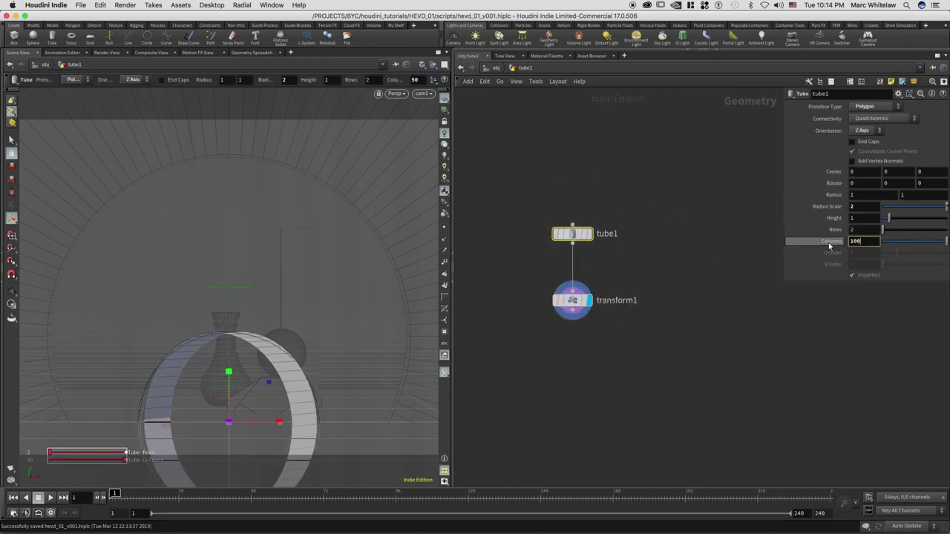
pyautogui.press('Return')
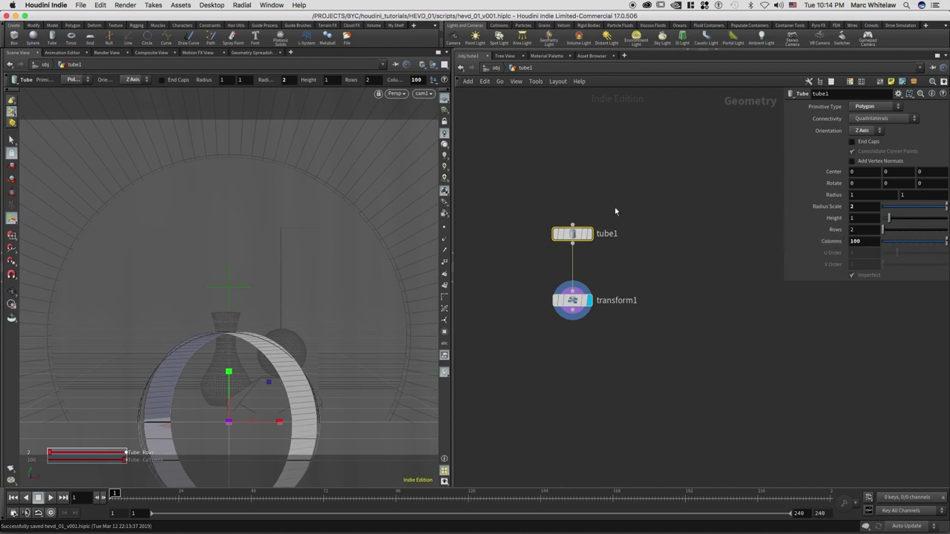
# Step: Insert a PolyExtrude node between tube1 and transform1
pyautogui.press('Tab')
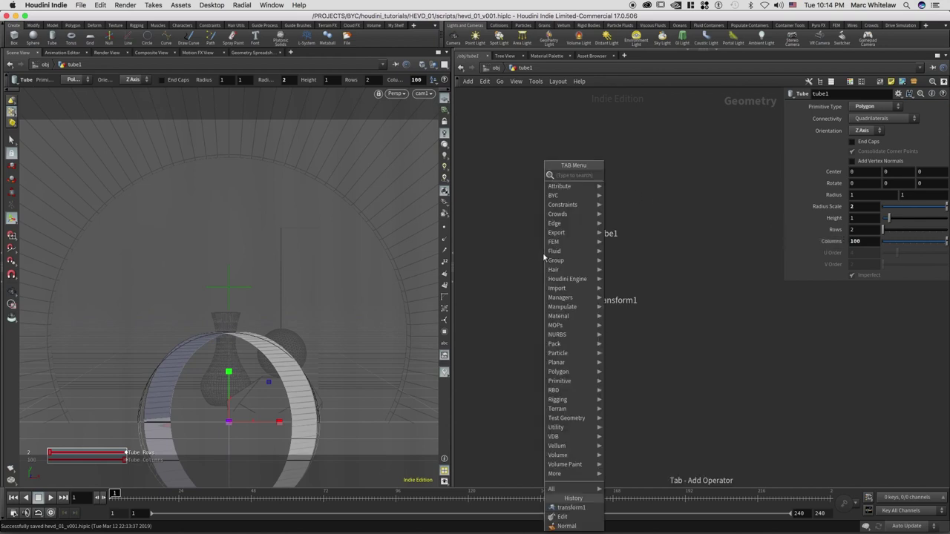
pyautogui.write('extrude')
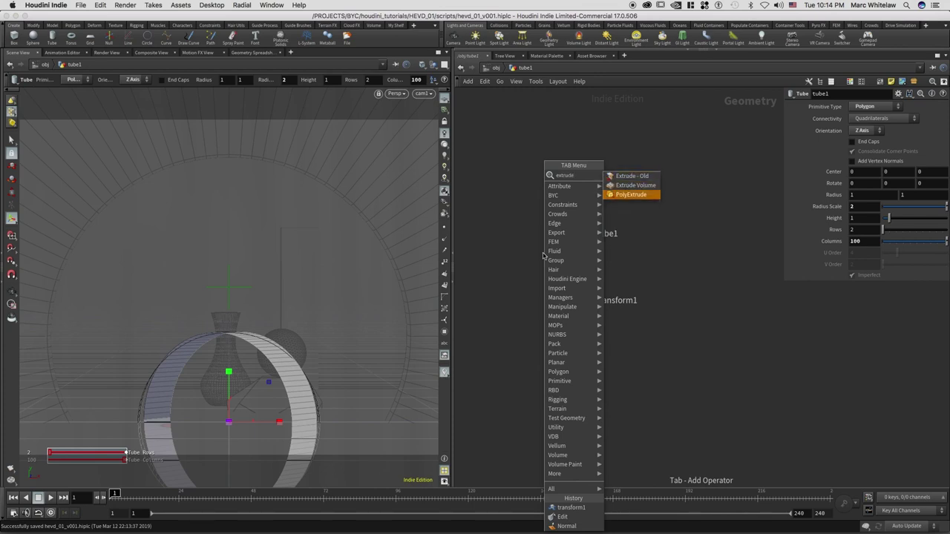
pyautogui.press('Return')
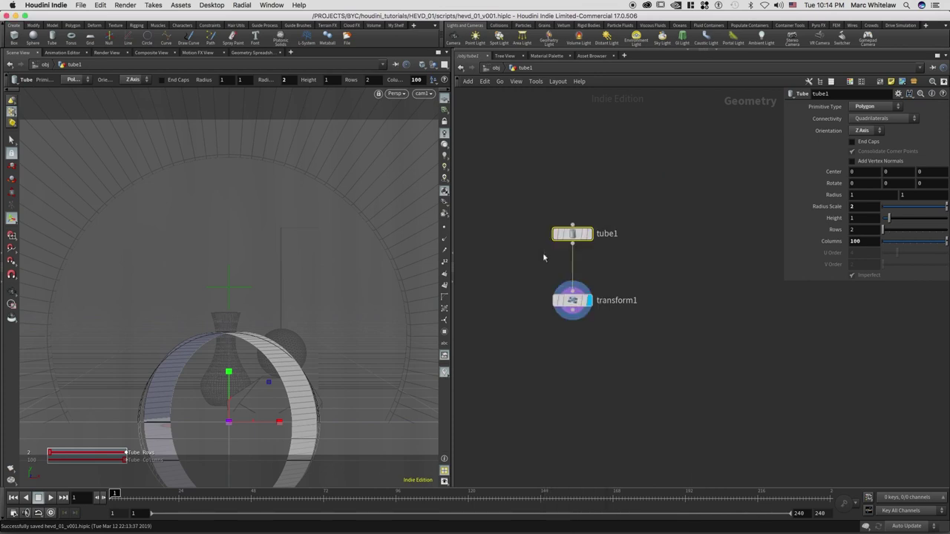
pyautogui.click(573, 276)
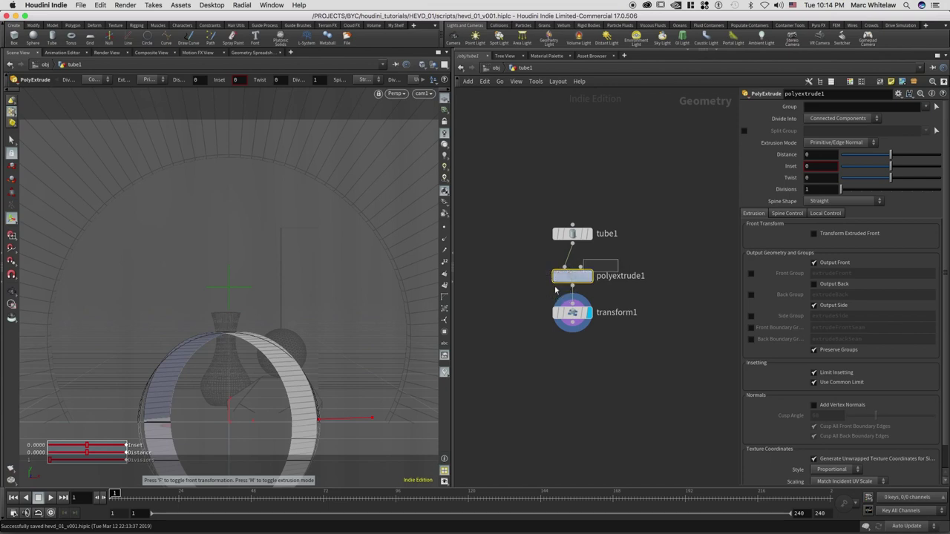
# Step: Set the PolyExtrude distance to 0.1 and enable Output Back to give the ring solid thickness
pyautogui.write('.')
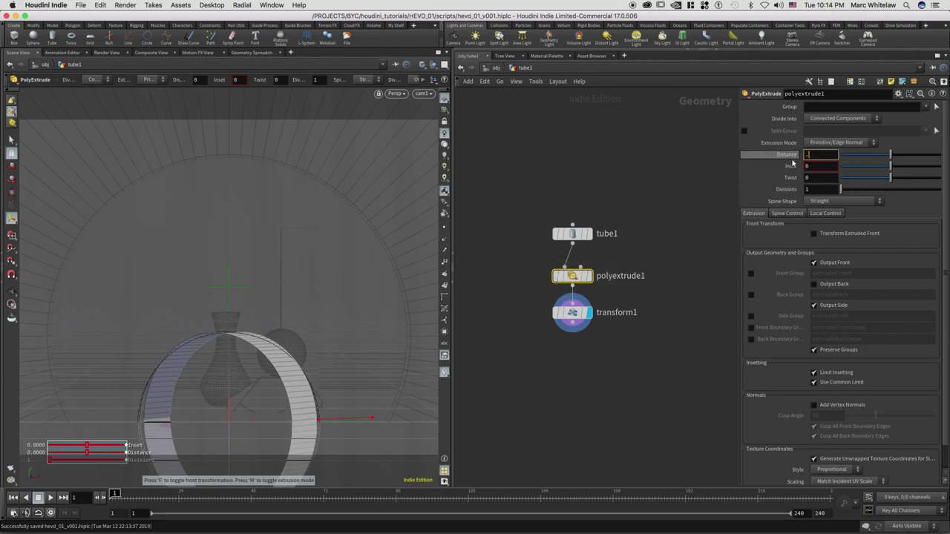
pyautogui.write('1')
pyautogui.press('Return')
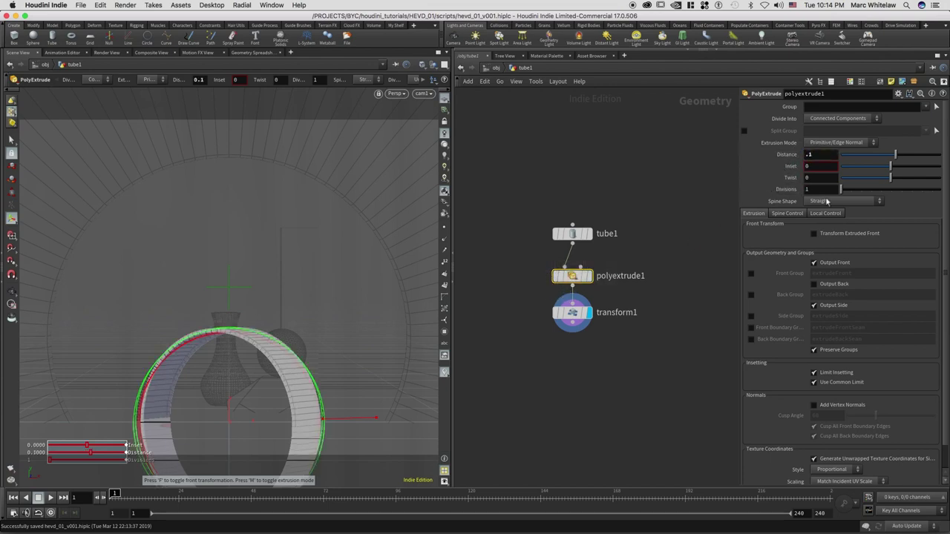
pyautogui.click(834, 286)
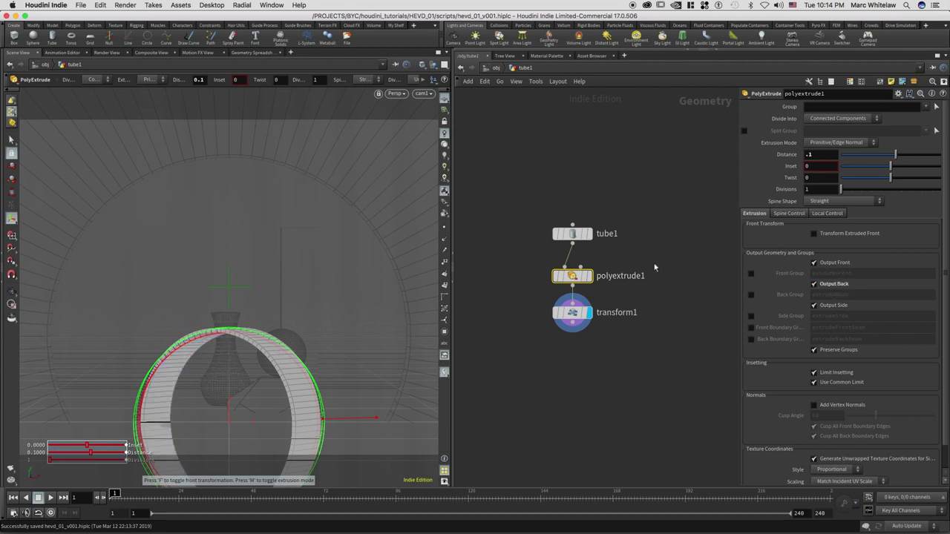
# Step: Space transform1 lower in the network and raise the ring by setting its Y translation to 3.5
pyautogui.moveTo(655, 267); pyautogui.dragTo(657, 248, button='middle')
pyautogui.moveTo(657, 247)
pyautogui.mouseDown()
pyautogui.moveTo(560, 284)
pyautogui.moveTo(583, 306)
pyautogui.moveTo(583, 334)
pyautogui.mouseUp()
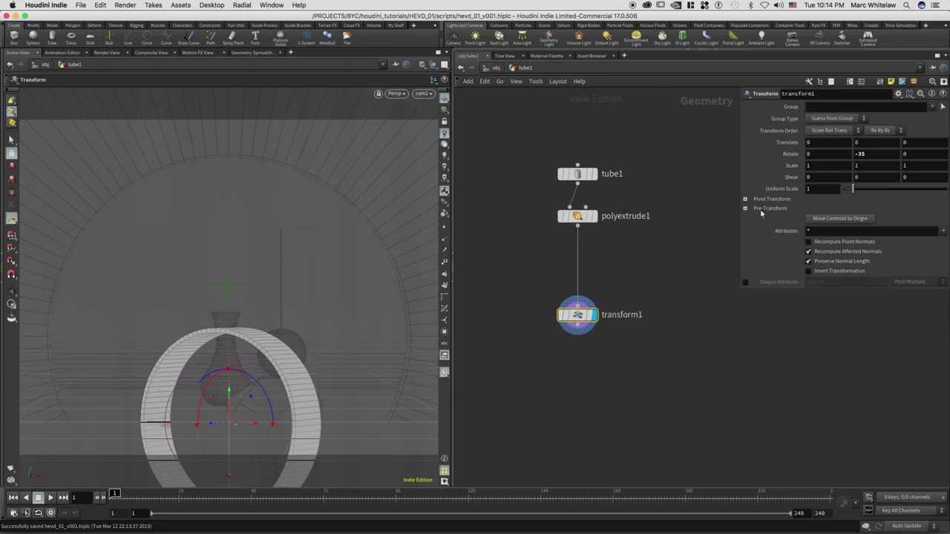
pyautogui.click(862, 144)
pyautogui.press('Return')
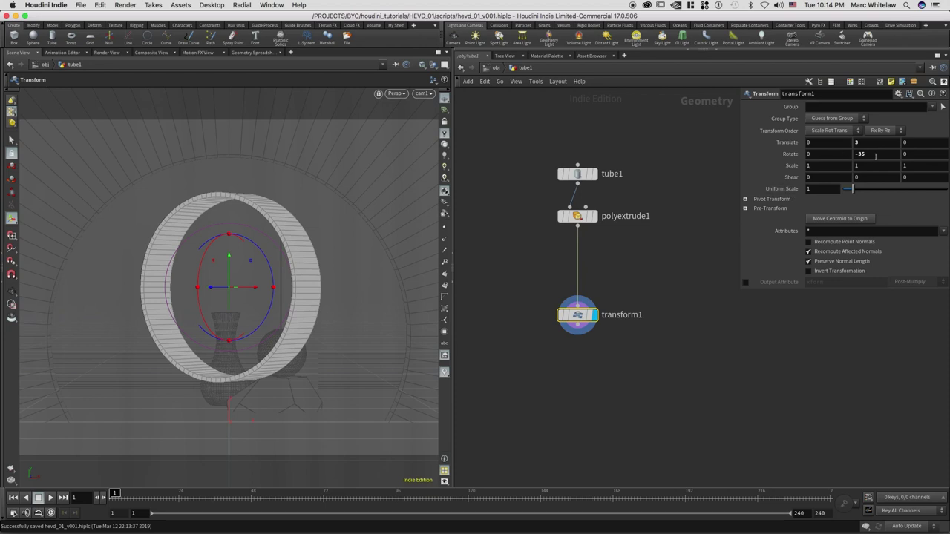
pyautogui.moveTo(866, 144); pyautogui.dragTo(835, 145)
pyautogui.write('3.5')
pyautogui.press('Return')
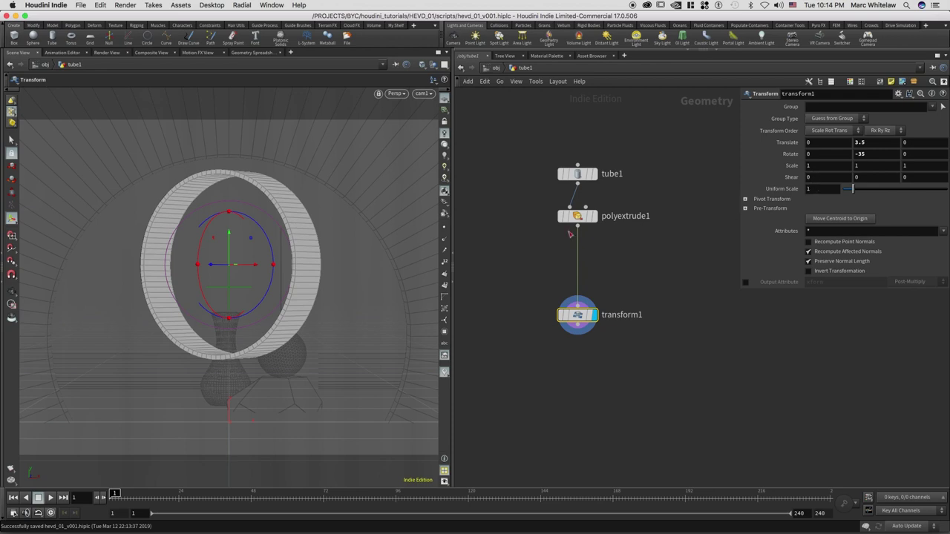
# Step: Display polyextrude1 and insert a second Transform node between it and transform1
pyautogui.click(594, 218)
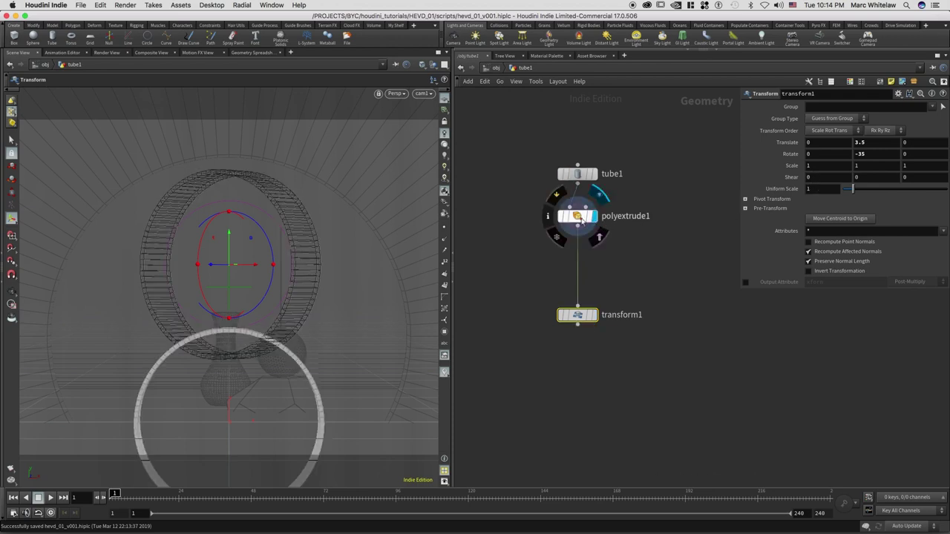
pyautogui.moveTo(580, 224); pyautogui.dragTo(581, 227)
pyautogui.moveTo(641, 203)
pyautogui.mouseDown()
pyautogui.moveTo(565, 237)
pyautogui.moveTo(533, 236)
pyautogui.mouseUp()
pyautogui.moveTo(620, 162); pyautogui.dragTo(558, 189)
pyautogui.moveTo(578, 227)
pyautogui.mouseDown()
pyautogui.moveTo(594, 220)
pyautogui.moveTo(549, 242)
pyautogui.moveTo(562, 241)
pyautogui.mouseUp()
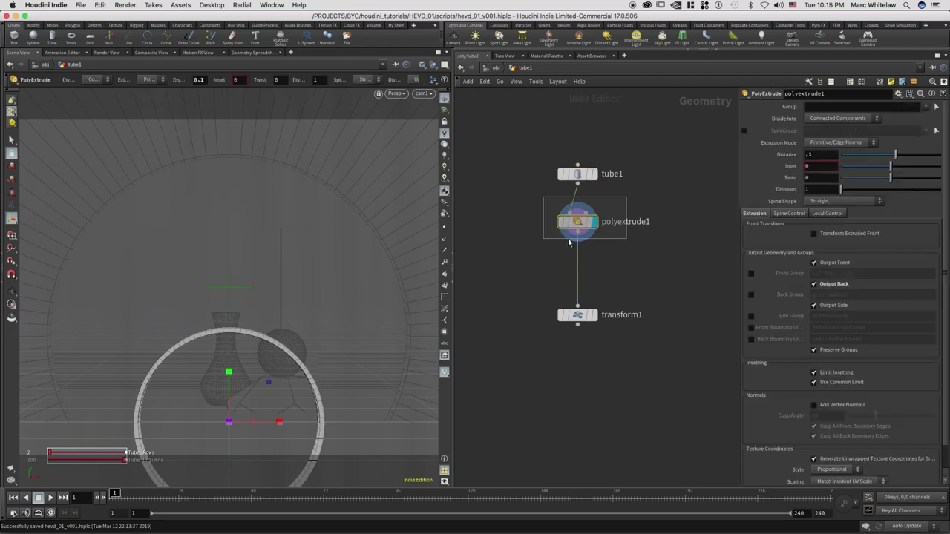
pyautogui.hotkey('ctrl', 'v')
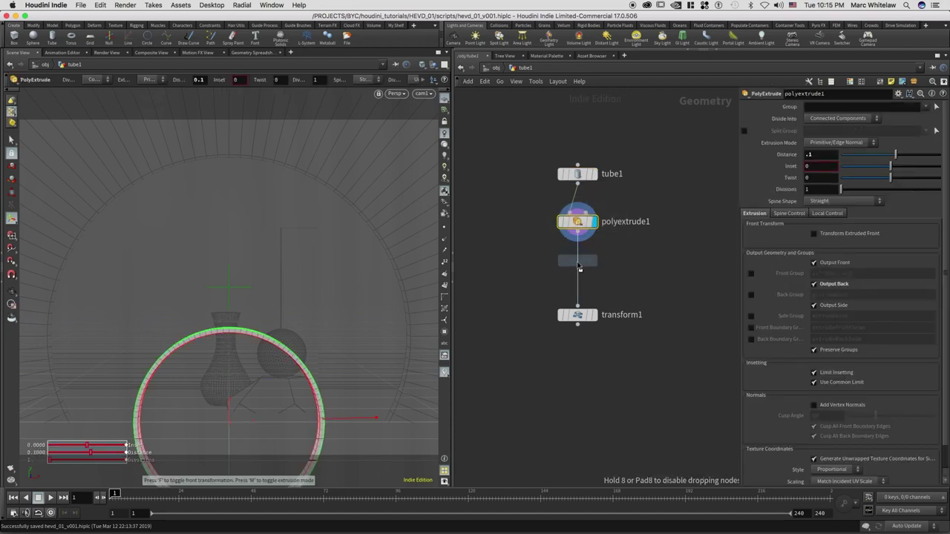
pyautogui.click(579, 260)
pyautogui.moveTo(571, 270); pyautogui.dragTo(590, 269)
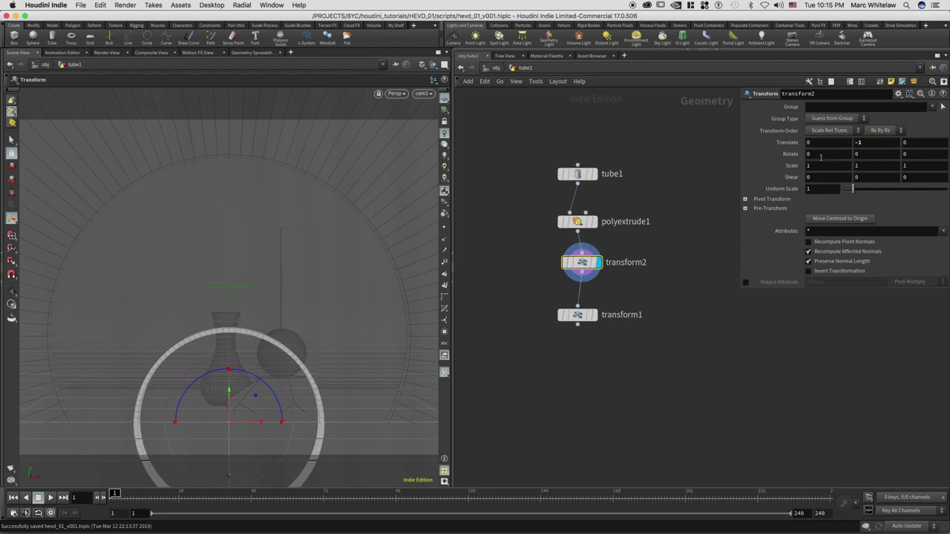
# Step: Set transform2's Y translation to -2 and inspect the lowered ring in the perspective view
pyautogui.moveTo(867, 144); pyautogui.dragTo(849, 148)
pyautogui.write('-1.5')
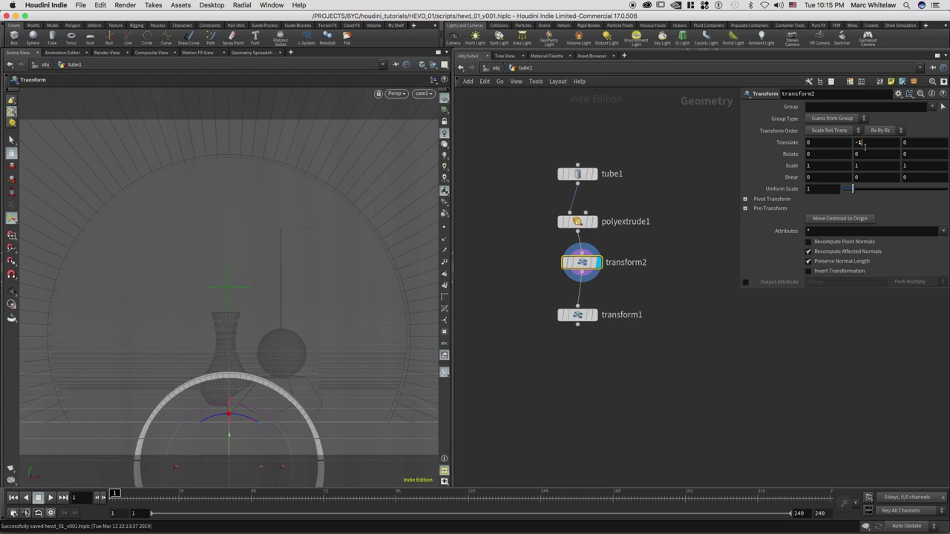
pyautogui.press('Return')
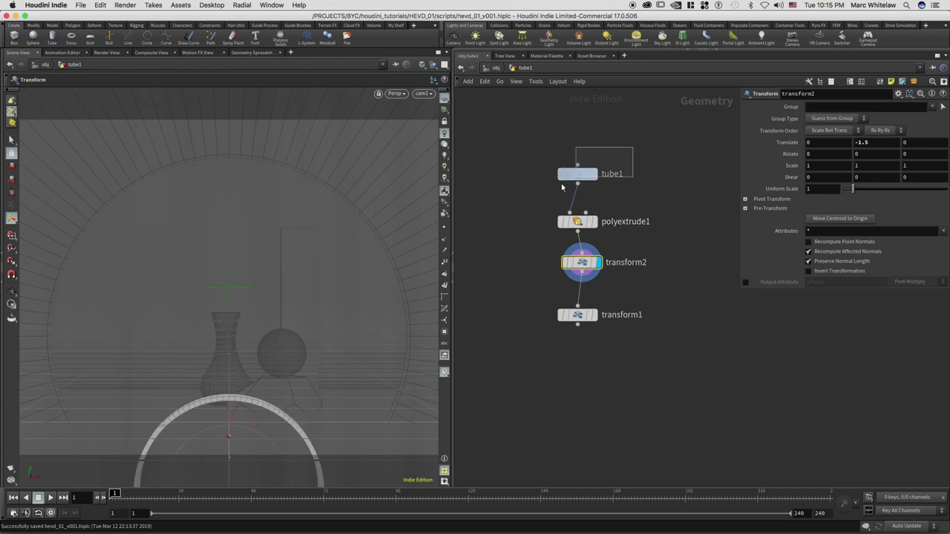
pyautogui.click(579, 175)
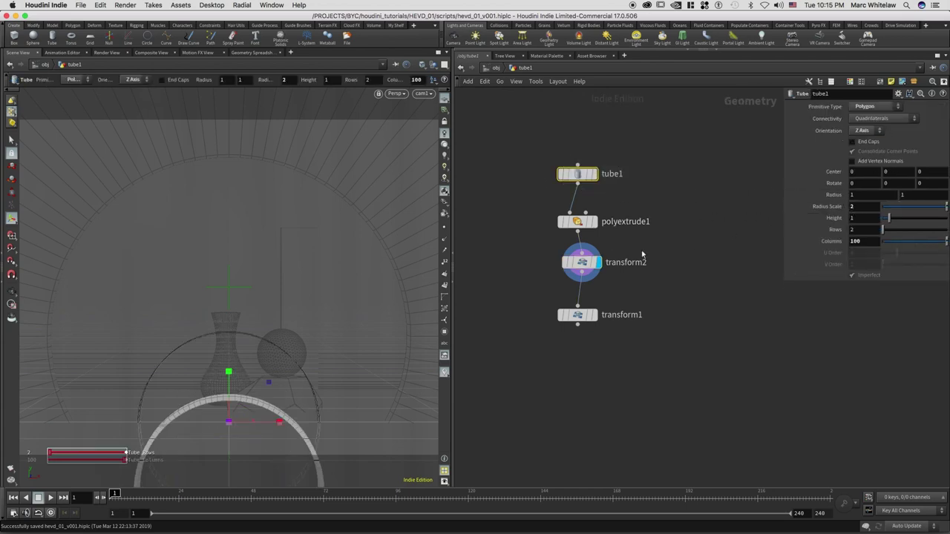
pyautogui.click(582, 262)
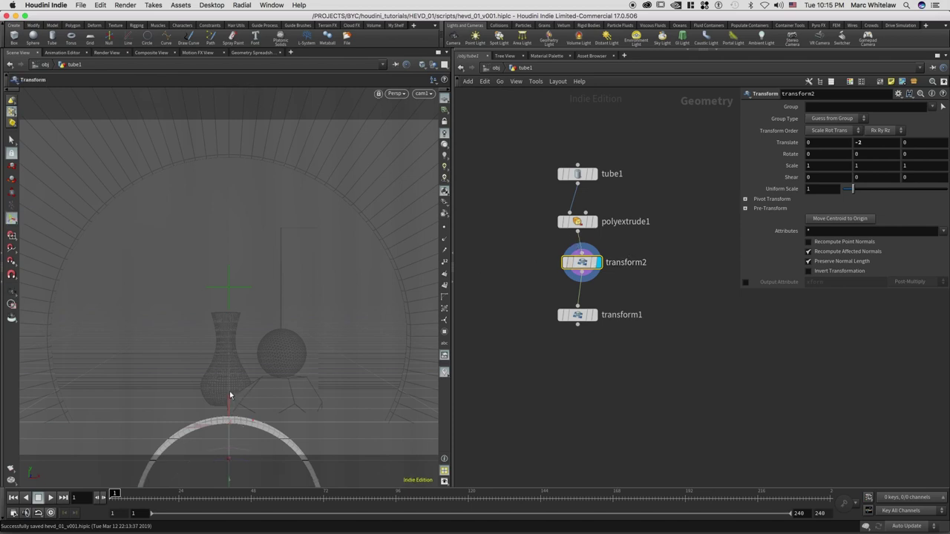
pyautogui.hotkey('space', 'g')
pyautogui.press('Escape')
pyautogui.moveTo(288, 280); pyautogui.dragTo(272, 246)
pyautogui.moveTo(297, 243); pyautogui.dragTo(344, 225, button='right')
pyautogui.moveTo(344, 225); pyautogui.dragTo(269, 265)
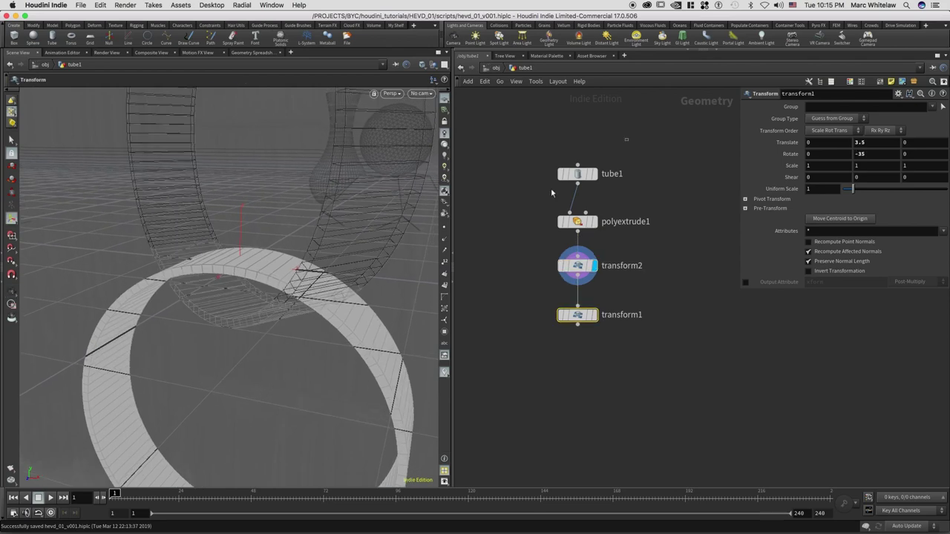
# Step: Add a Line node apart from the tube chain and display it in the viewport
pyautogui.click(581, 175)
pyautogui.moveTo(583, 179); pyautogui.dragTo(584, 183)
pyautogui.moveTo(659, 182); pyautogui.dragTo(526, 203, button='middle')
pyautogui.click(591, 215)
pyautogui.press('Tab')
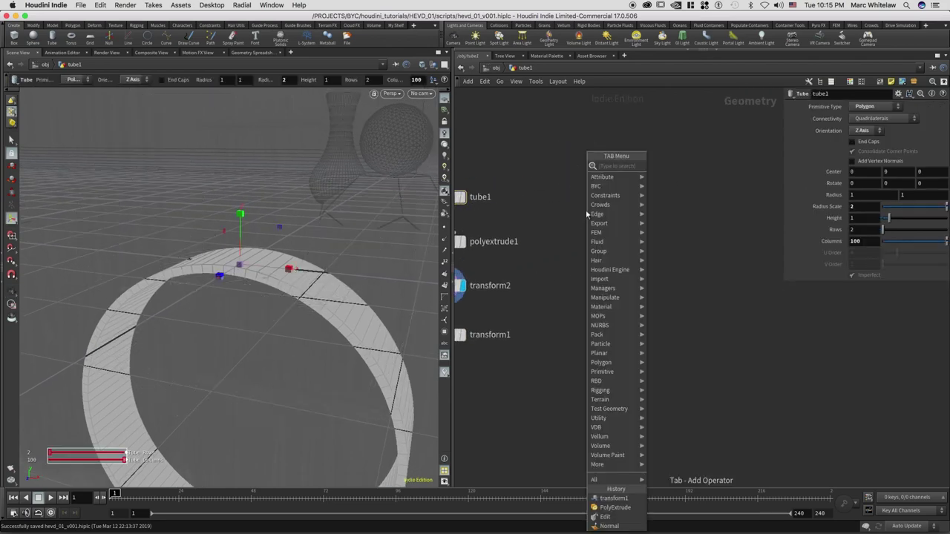
pyautogui.write('line')
pyautogui.press('Return')
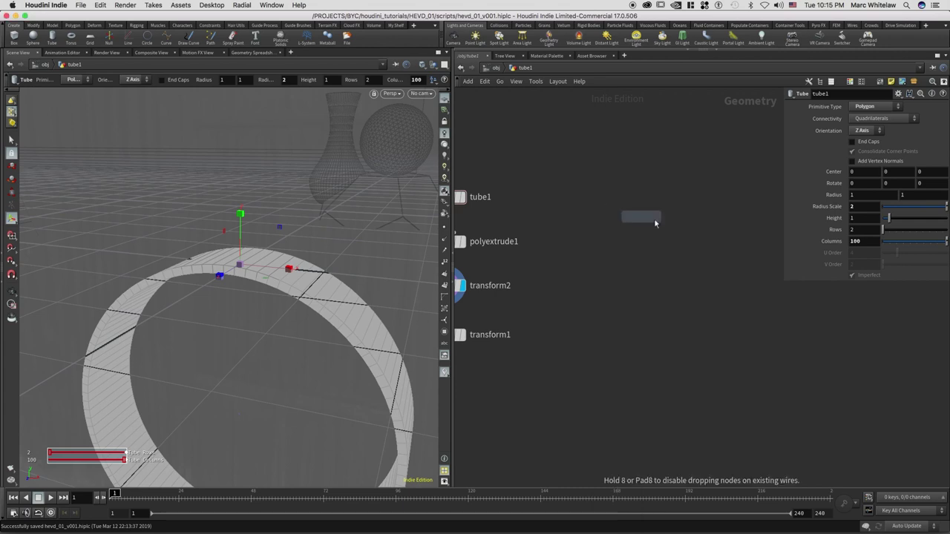
pyautogui.click(657, 224)
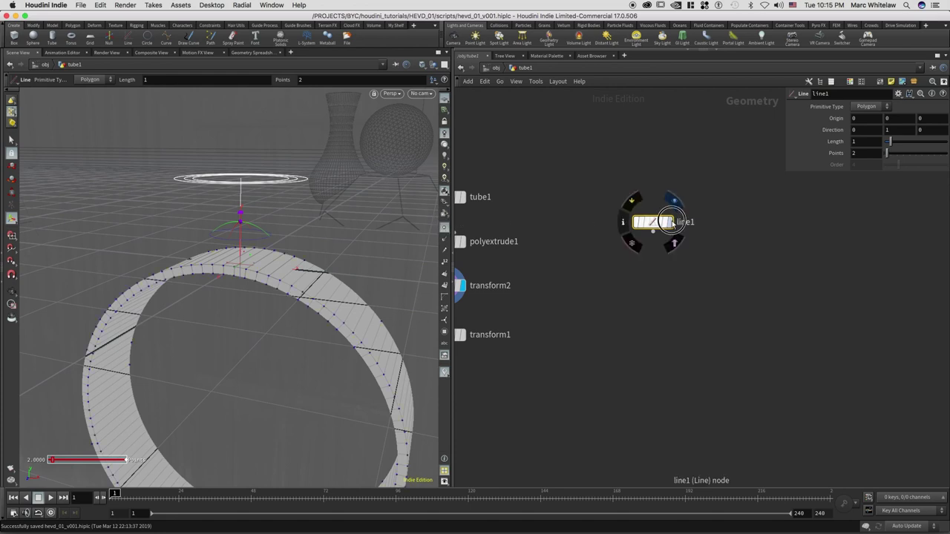
pyautogui.click(670, 222)
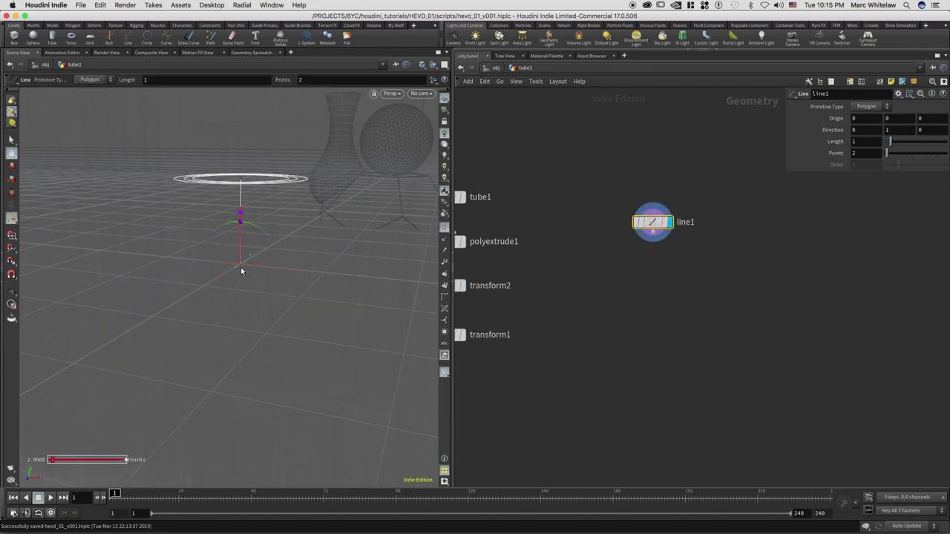
pyautogui.press('Escape')
pyautogui.moveTo(653, 224); pyautogui.dragTo(694, 210)
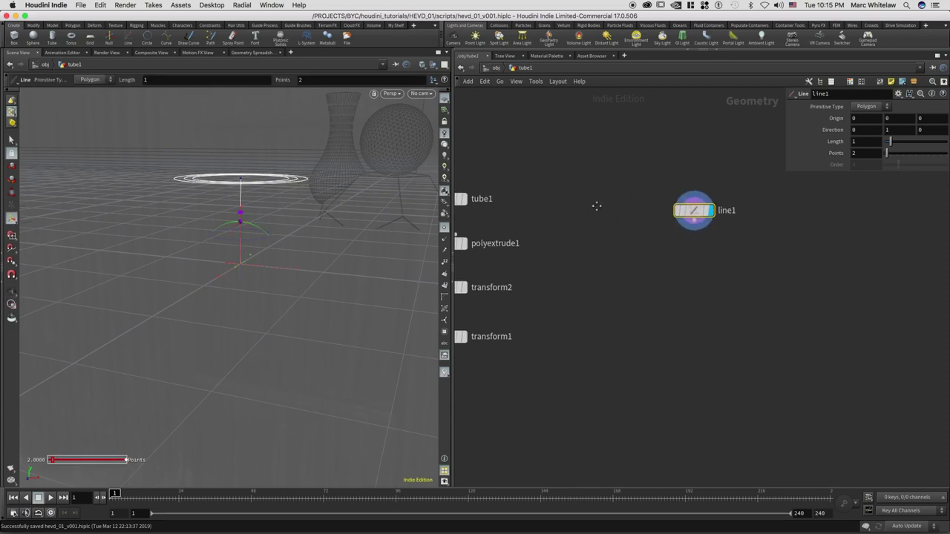
# Step: Add a Circle node beside line1
pyautogui.moveTo(594, 206); pyautogui.dragTo(623, 216, button='middle')
pyautogui.click(506, 210)
pyautogui.moveTo(507, 209); pyautogui.dragTo(464, 264)
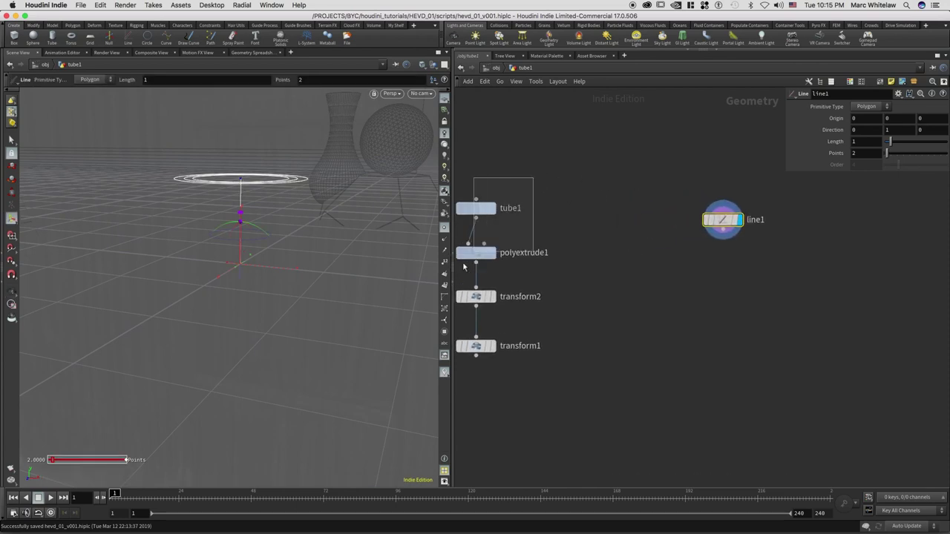
pyautogui.click(658, 238)
pyautogui.press('Tab')
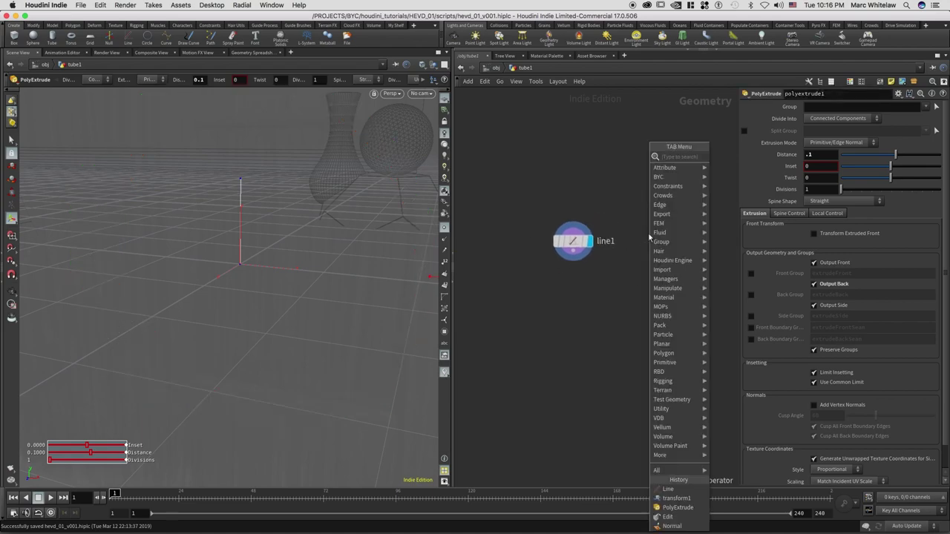
pyautogui.write('cir')
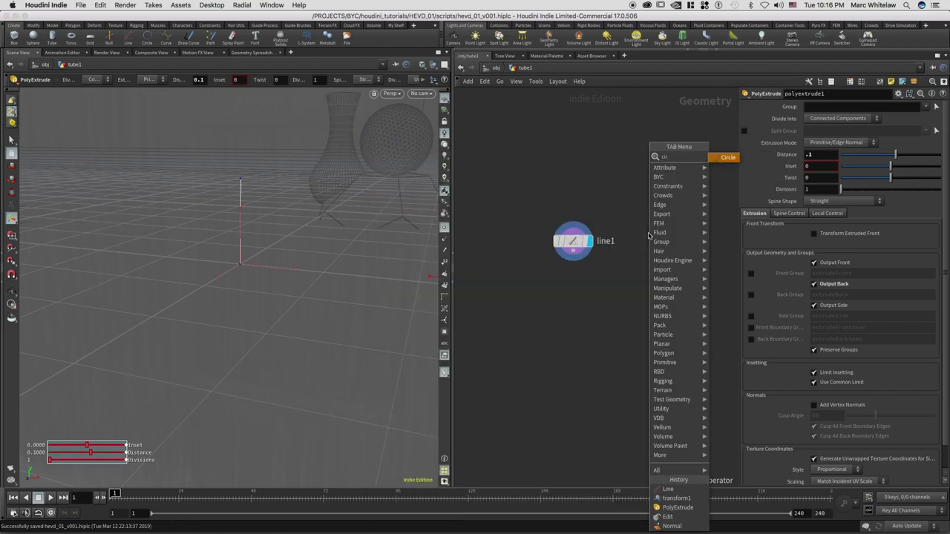
pyautogui.press('Return')
pyautogui.click(649, 241)
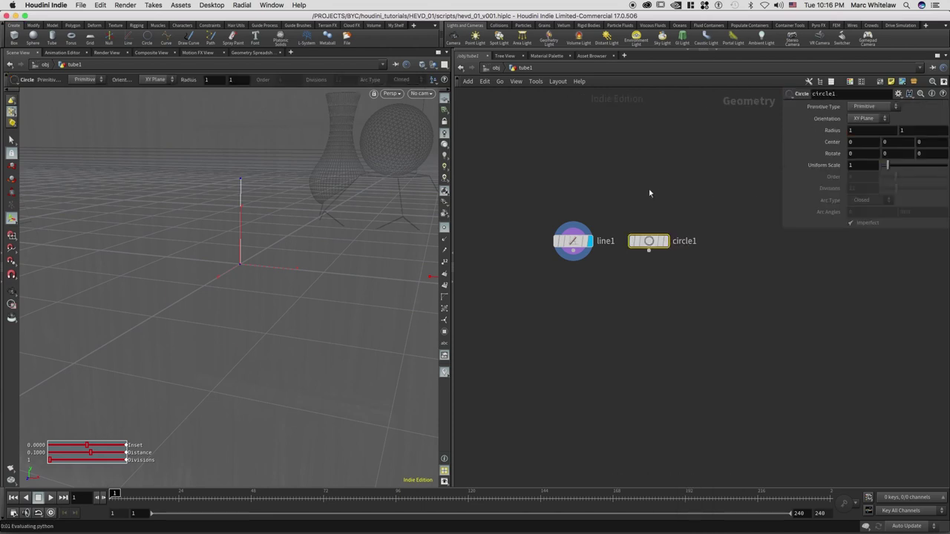
# Step: Set the circle to Polygon type in the ZX Plane orientation and display it
pyautogui.click(869, 120)
pyautogui.click(864, 144)
pyautogui.click(870, 110)
pyautogui.click(868, 125)
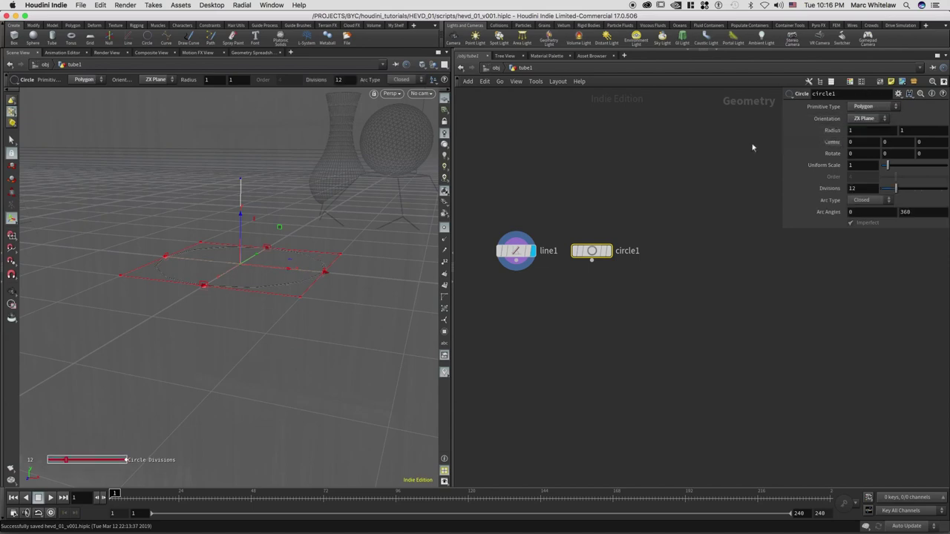
pyautogui.click(610, 252)
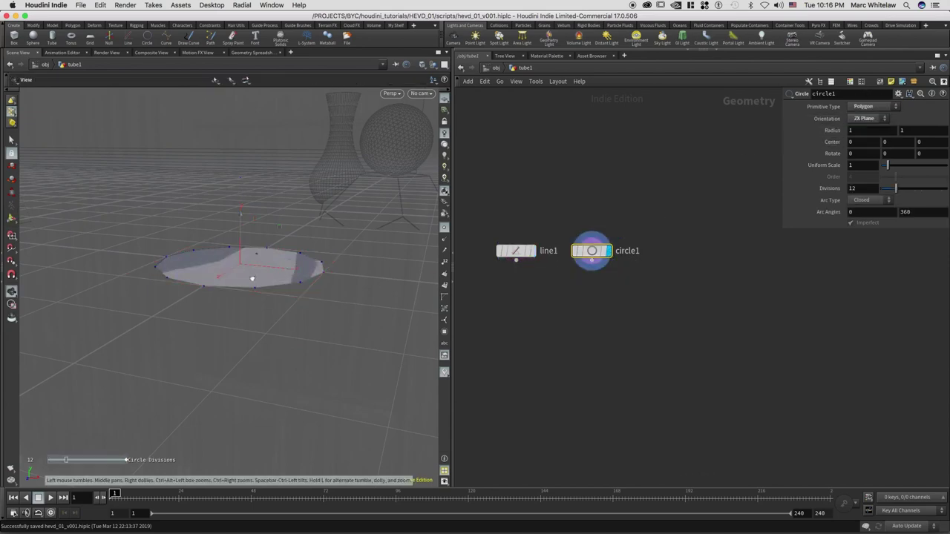
# Step: Set the circle's divisions to 50
pyautogui.keyDown('alt'); pyautogui.moveTo(250, 278); pyautogui.dragTo(249, 298); pyautogui.keyUp('alt')
pyautogui.press('Return')
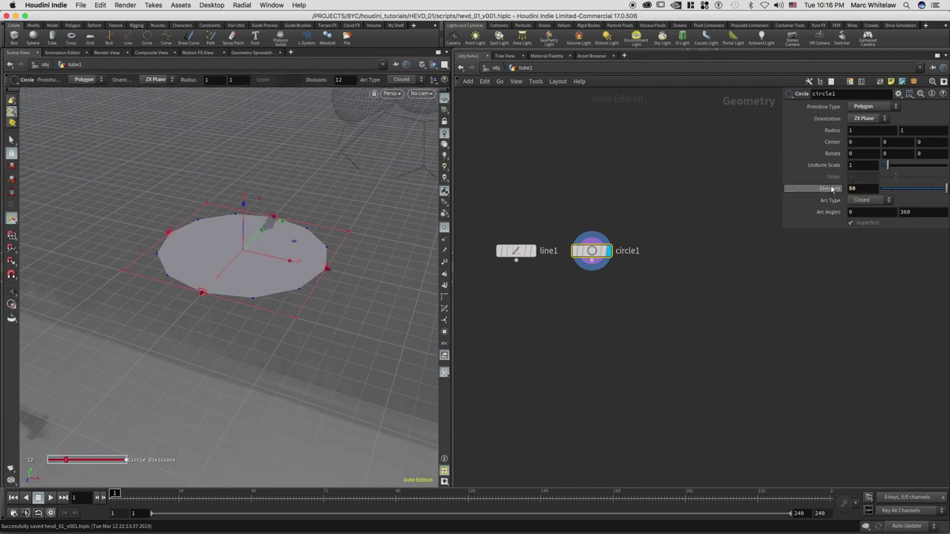
pyautogui.press('Return')
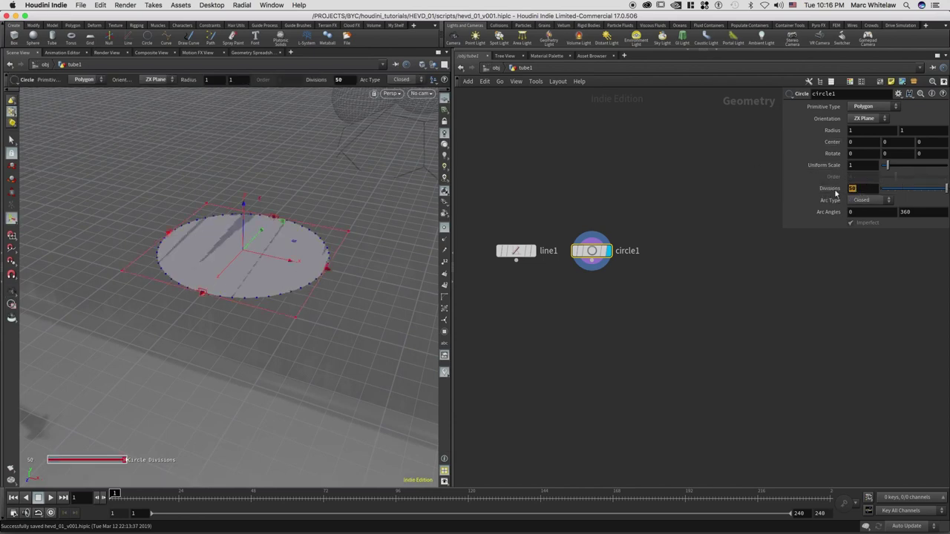
# Step: Set the circle's divisions to 100 and feed circle1 into a new PolyExtrude node placed below it
pyautogui.write('100')
pyautogui.press('Return')
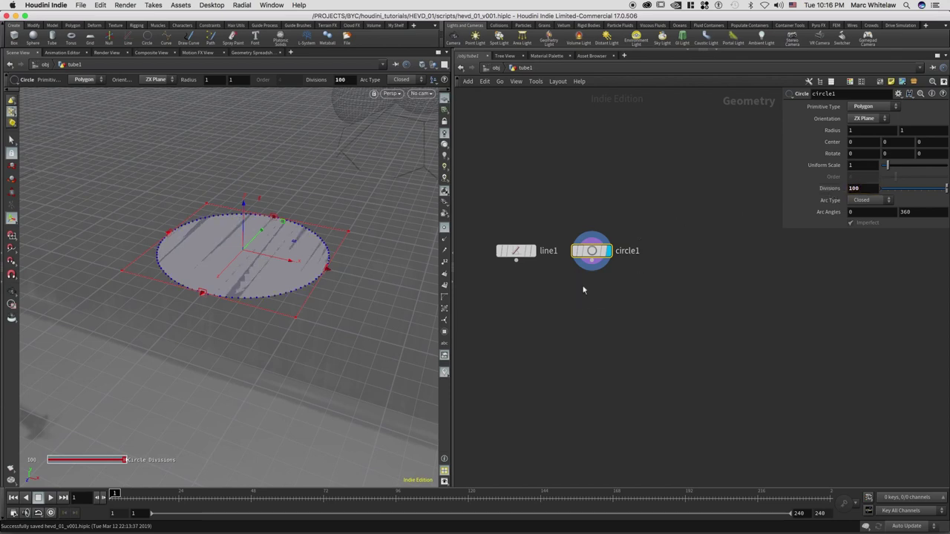
pyautogui.press('Tab')
pyautogui.write('extrude')
pyautogui.press('Up')
pyautogui.press('Down')
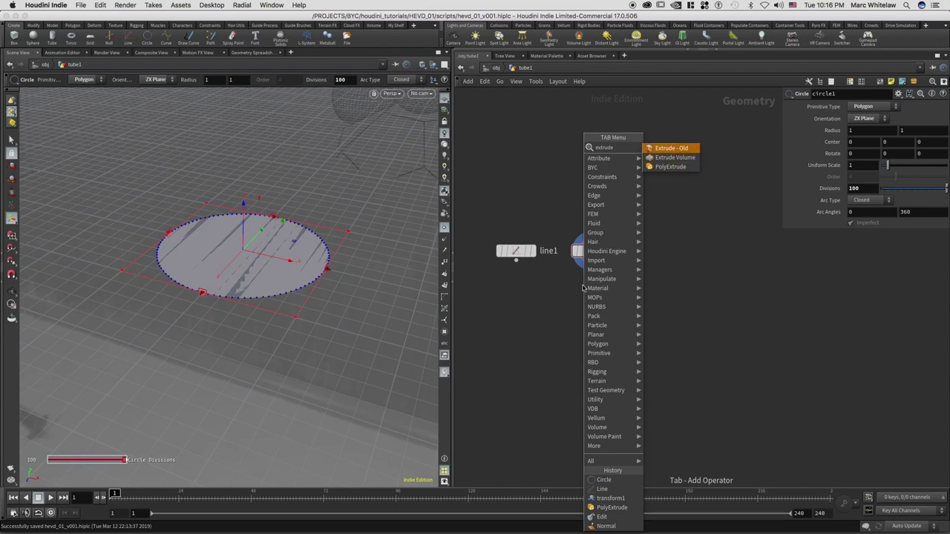
pyautogui.press('Up')
pyautogui.press('Return')
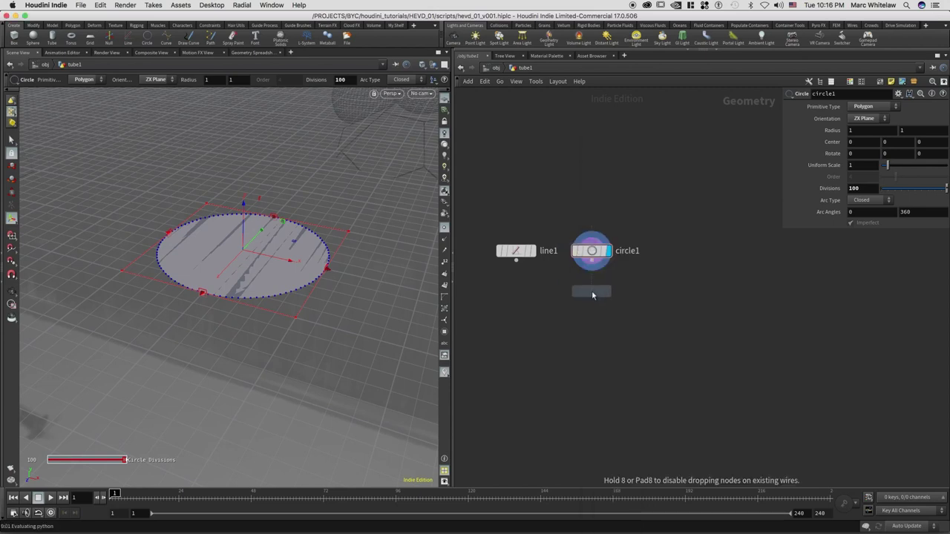
pyautogui.click(593, 271)
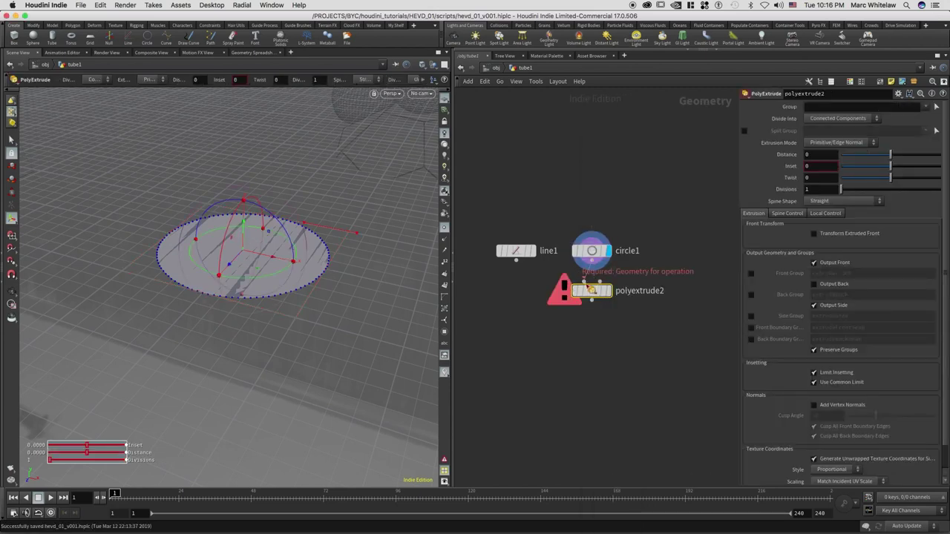
# Step: Set the PolyExtrude distance to 0.1 with Output Back enabled, and display the extruded disc in the viewport
pyautogui.click(813, 155)
pyautogui.write('.01')
pyautogui.press('Return')
pyautogui.click(821, 154)
pyautogui.write('.1')
pyautogui.press('Return')
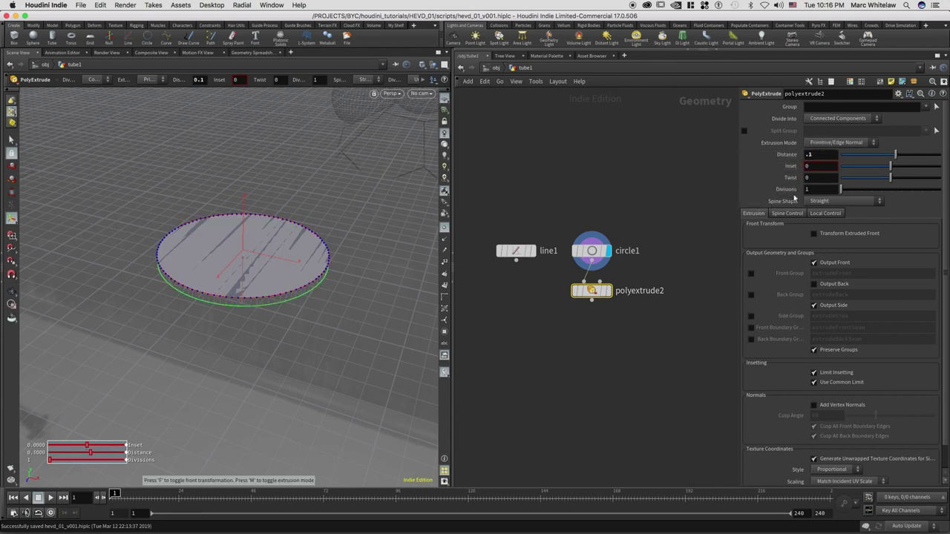
pyautogui.click(815, 285)
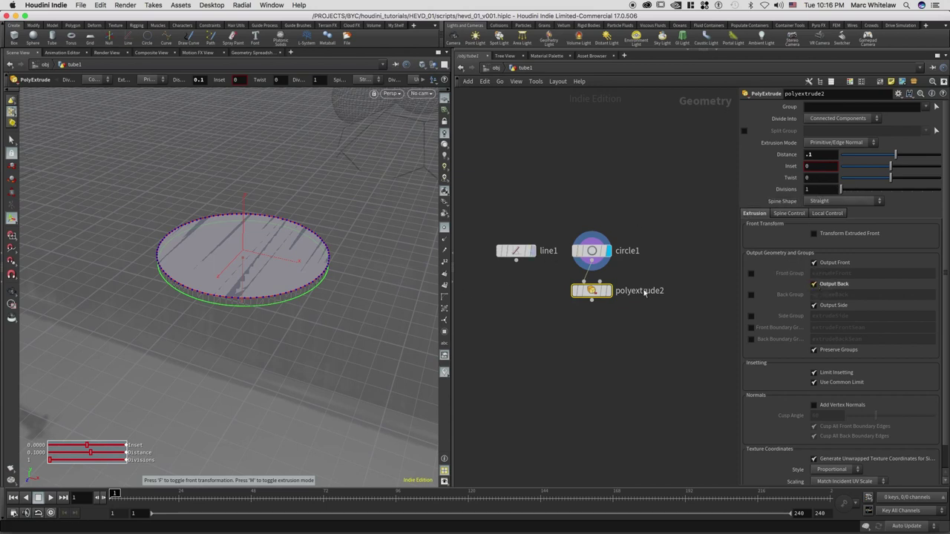
pyautogui.click(607, 291)
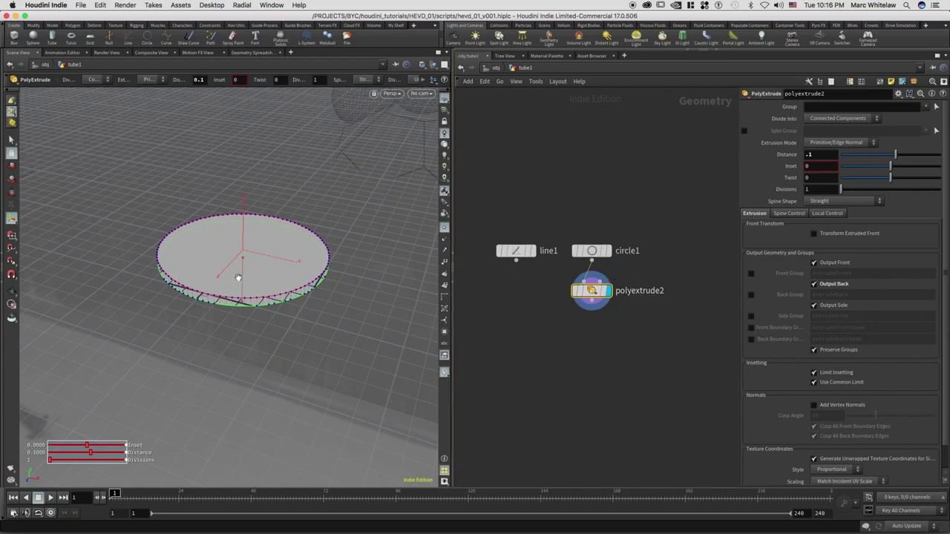
pyautogui.keyDown('alt'); pyautogui.moveTo(248, 271); pyautogui.dragTo(282, 265, button='right'); pyautogui.keyUp('alt')
pyautogui.moveTo(270, 256)
pyautogui.keyDown('alt'); pyautogui.mouseDown()
pyautogui.moveTo(272, 228)
pyautogui.moveTo(259, 297)
pyautogui.moveTo(255, 259)
pyautogui.moveTo(265, 297)
pyautogui.moveTo(255, 314)
pyautogui.moveTo(257, 264)
pyautogui.mouseUp(); pyautogui.keyUp('alt')
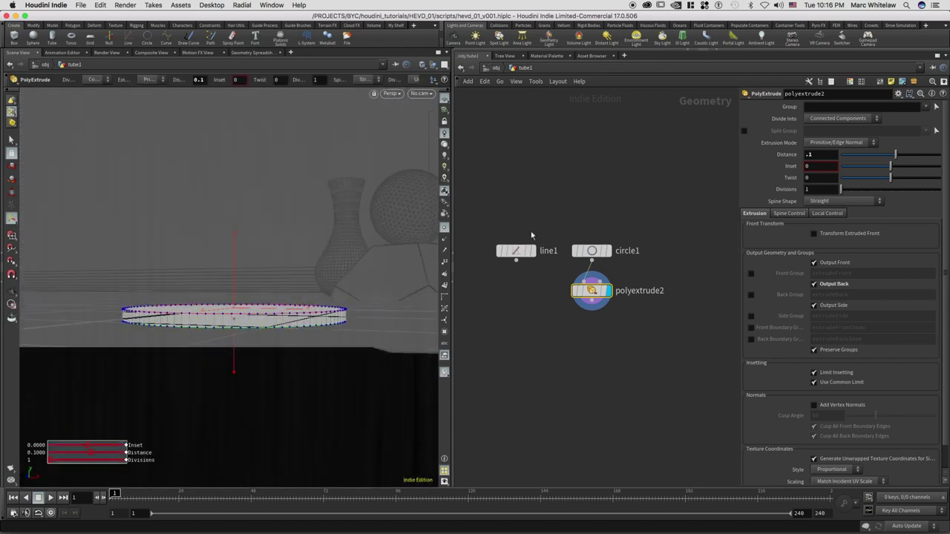
# Step: Try the XY Plane and YZ Plane orientations on circle1 and return it to ZX Plane
pyautogui.click(590, 255)
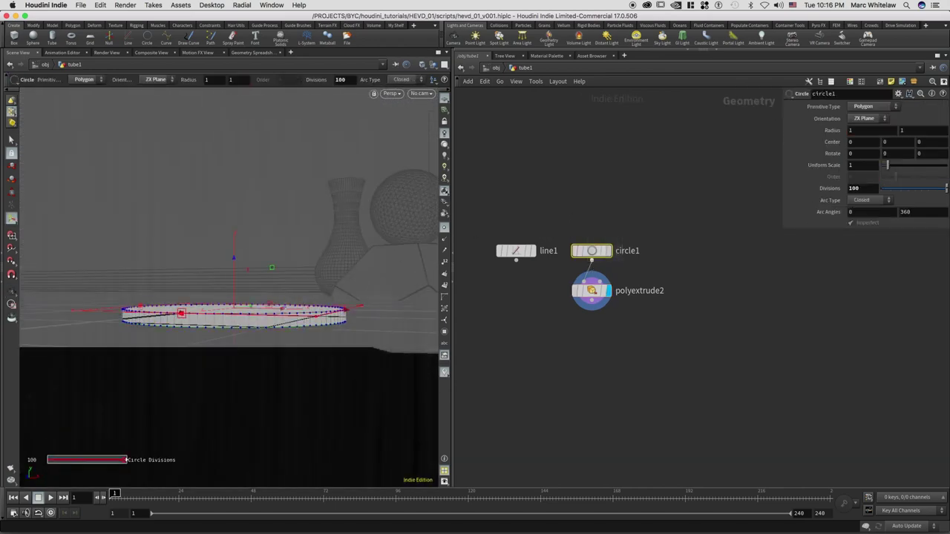
pyautogui.click(868, 119)
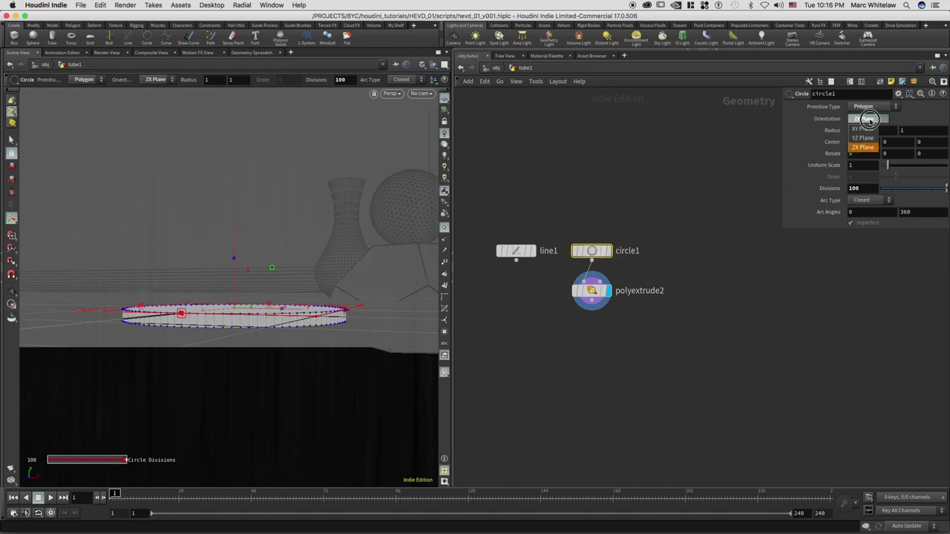
pyautogui.click(868, 130)
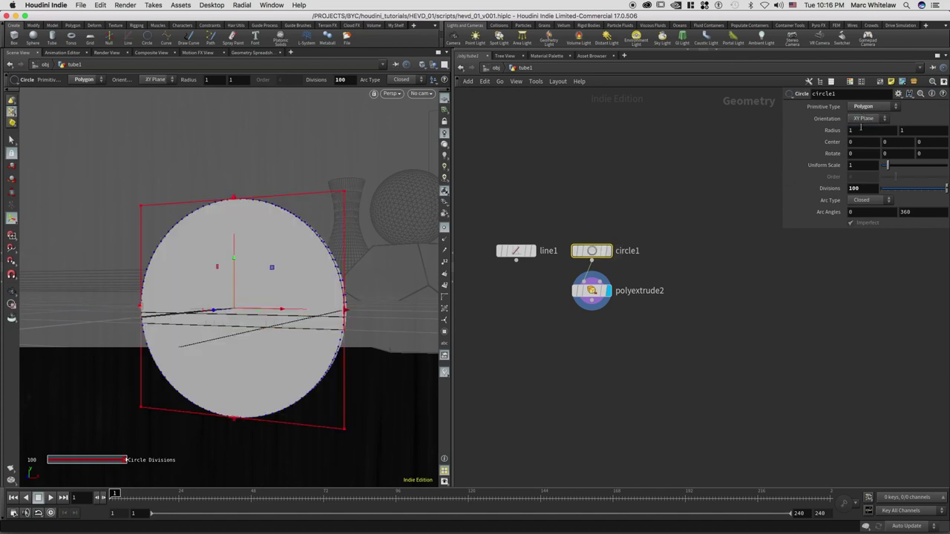
pyautogui.click(866, 120)
pyautogui.click(865, 139)
pyautogui.click(866, 121)
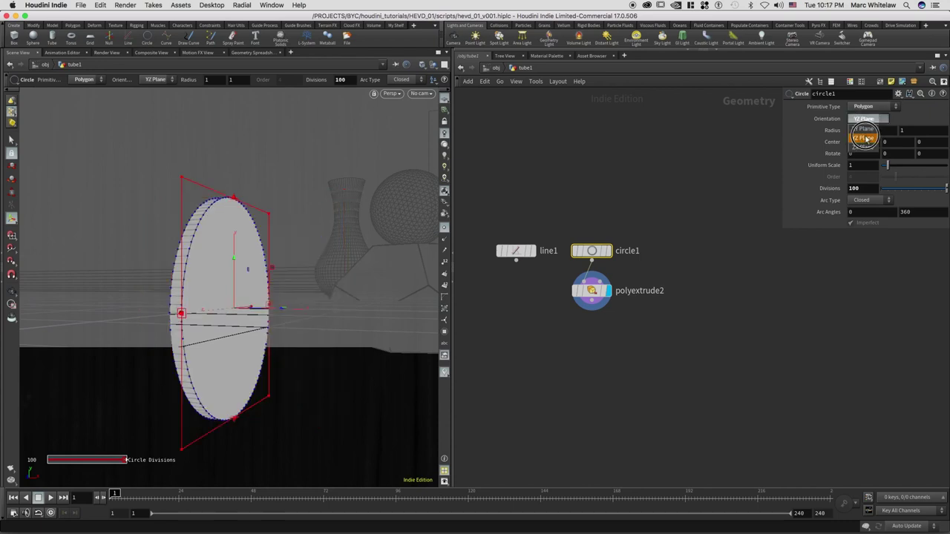
pyautogui.click(863, 147)
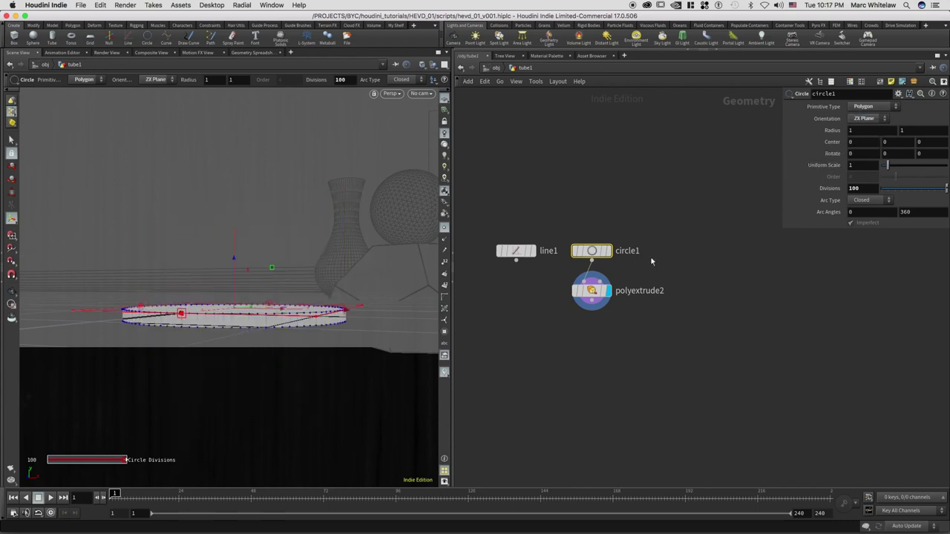
pyautogui.click(592, 291)
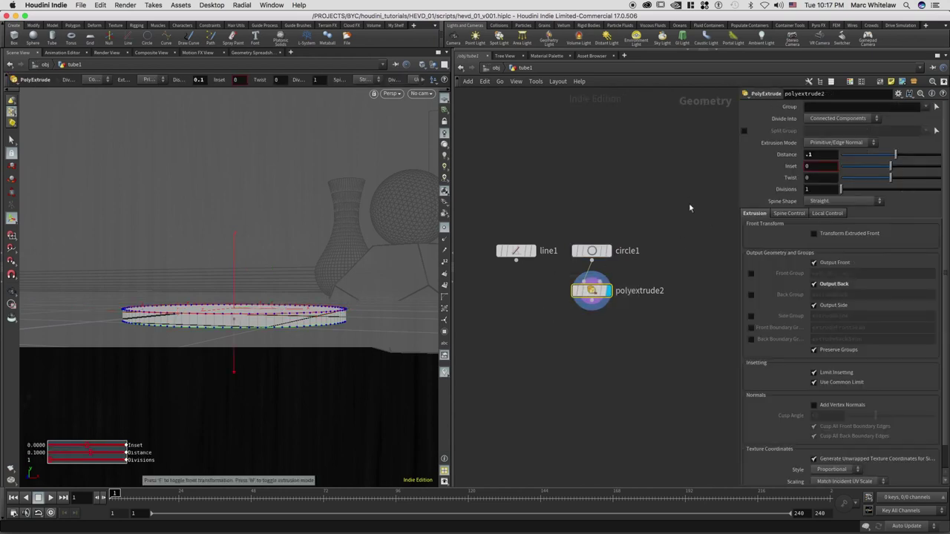
pyautogui.moveTo(657, 210); pyautogui.dragTo(642, 221, button='middle')
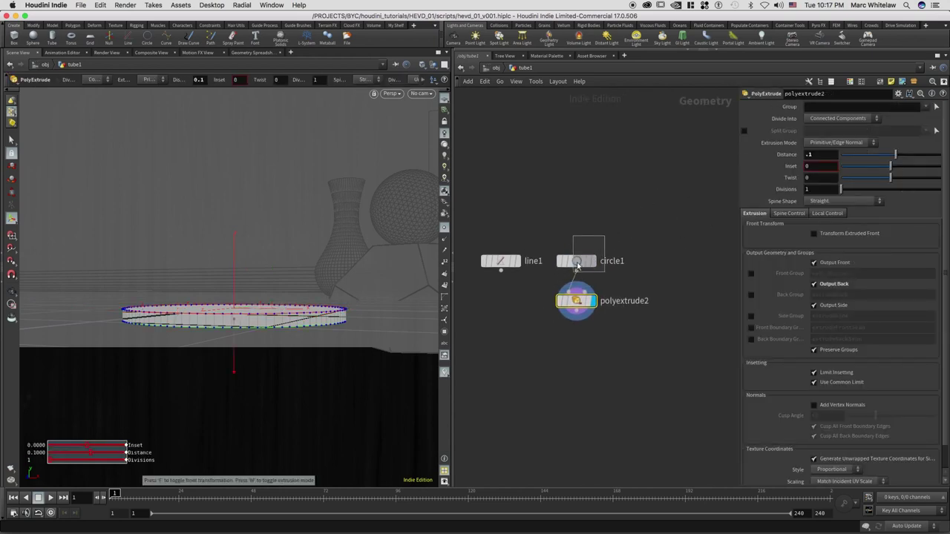
# Step: Move circle1 higher in the network and set its X rotation to 180 to flip the disc
pyautogui.click(576, 261)
pyautogui.moveTo(576, 261); pyautogui.dragTo(580, 239)
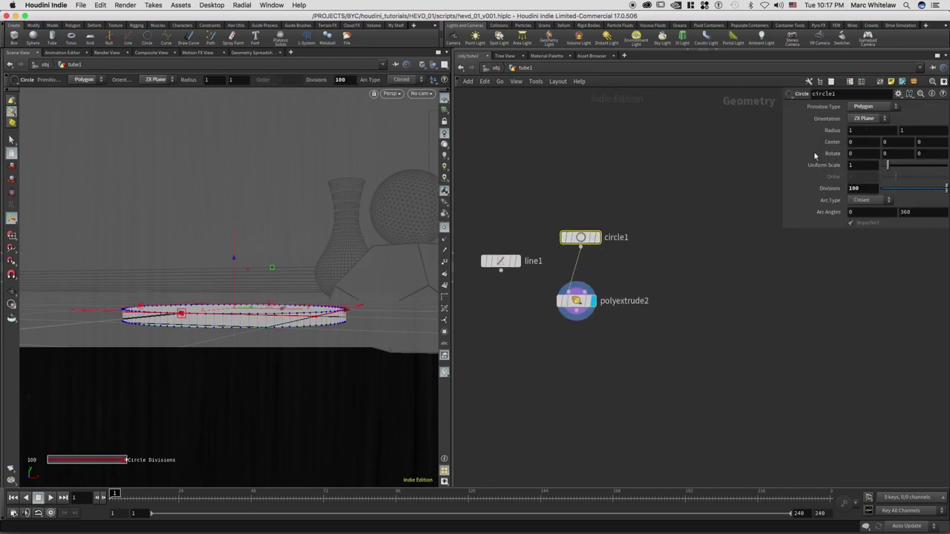
pyautogui.click(864, 153)
pyautogui.write('180')
pyautogui.press('Return')
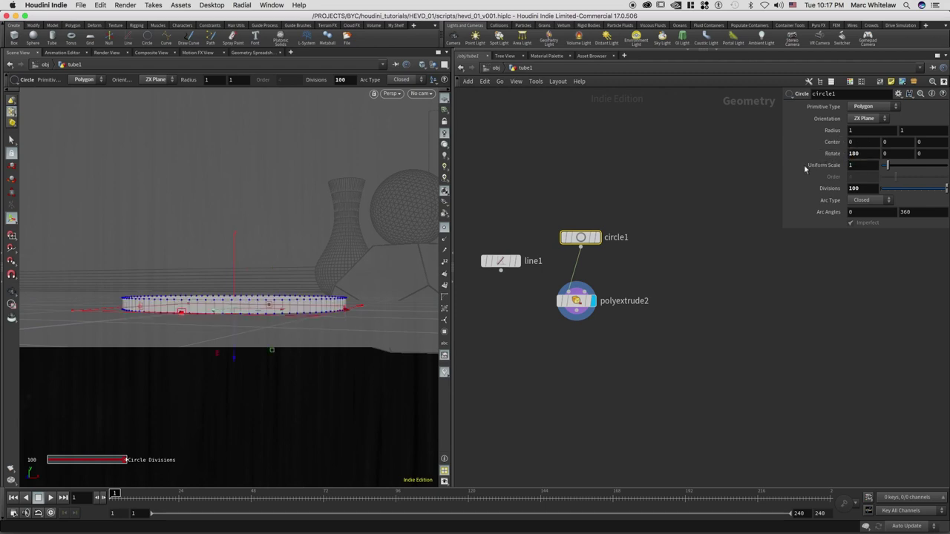
pyautogui.moveTo(578, 214); pyautogui.dragTo(600, 248)
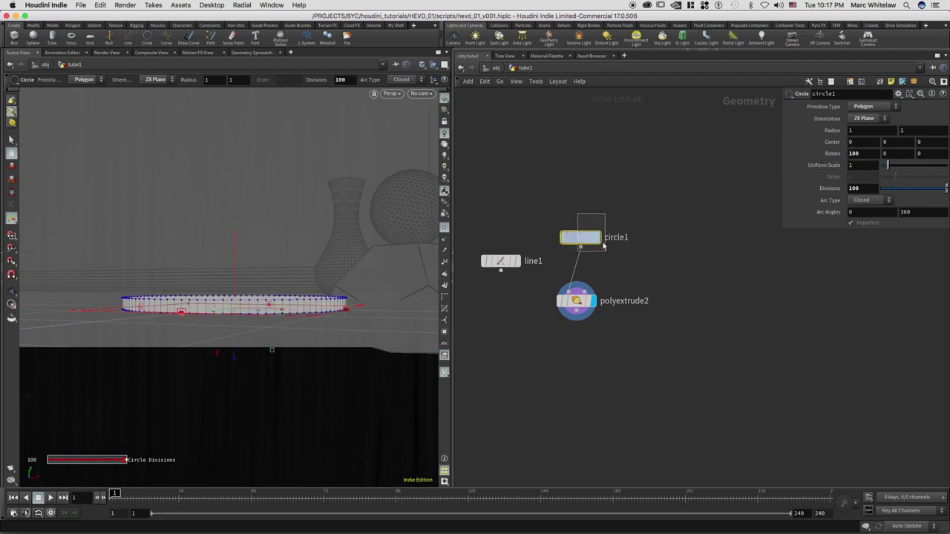
pyautogui.click(577, 301)
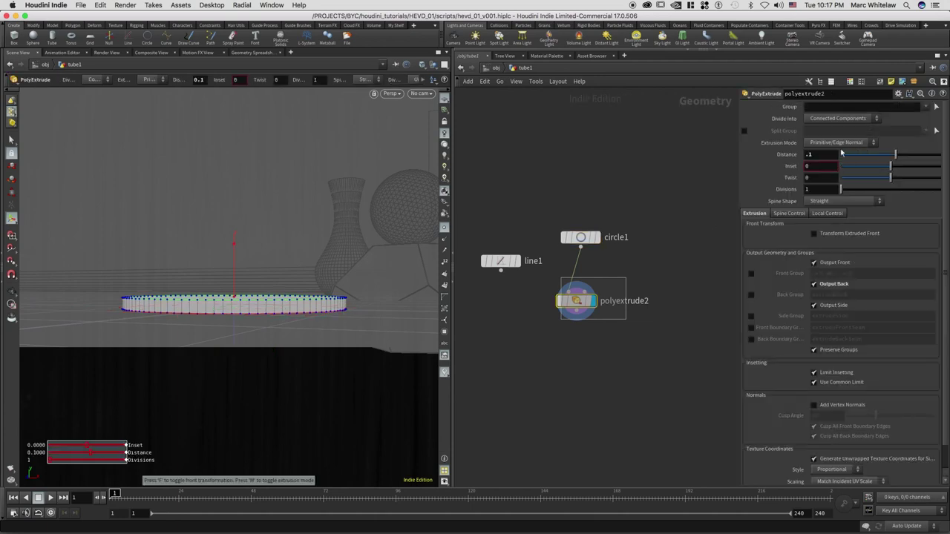
pyautogui.moveTo(818, 154); pyautogui.dragTo(795, 162)
pyautogui.write('.2')
pyautogui.press('Return')
pyautogui.press('Return')
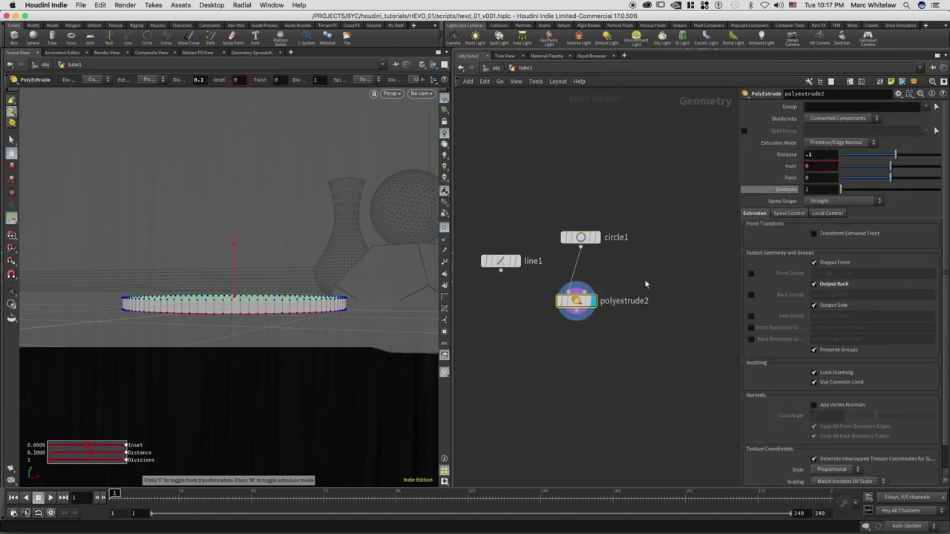
# Step: Tidy the line1 and circle1 layout and add a Copy Stamp node below the PolyExtrude node
pyautogui.moveTo(484, 306); pyautogui.dragTo(583, 287, button='middle')
pyautogui.moveTo(583, 288); pyautogui.dragTo(583, 289, button='right')
pyautogui.scroll(-2, 582, 289)
pyautogui.moveTo(598, 258); pyautogui.dragTo(592, 243)
pyautogui.moveTo(614, 290); pyautogui.dragTo(573, 288, button='middle')
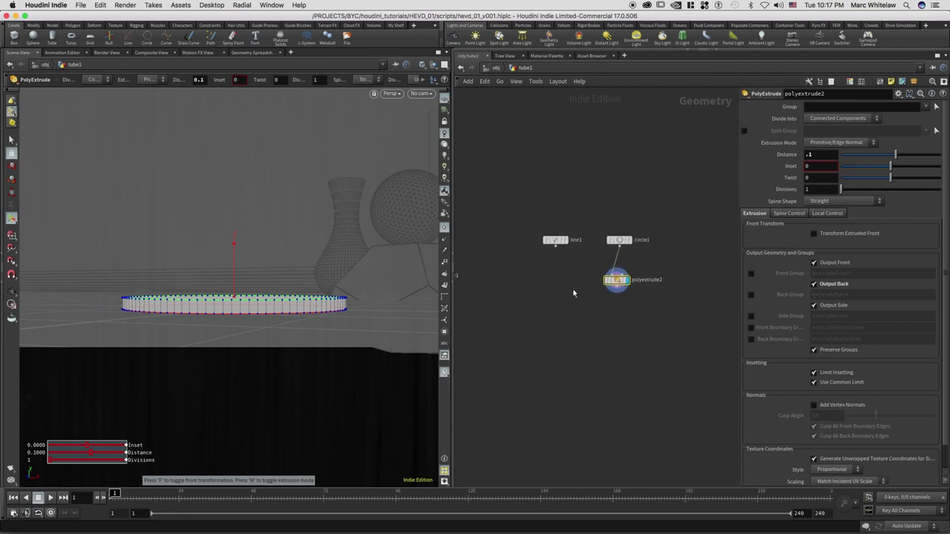
pyautogui.press('Tab')
pyautogui.write('copys')
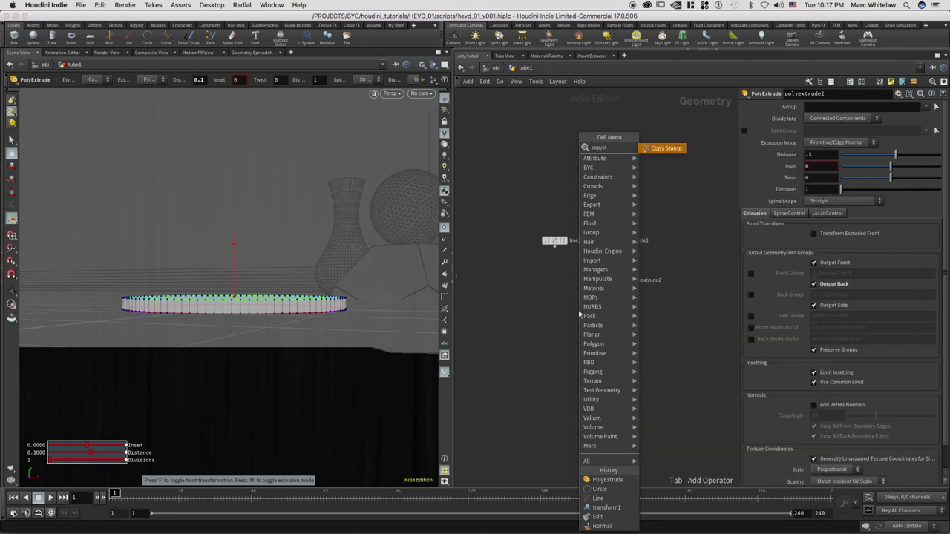
pyautogui.write('t')
pyautogui.press('Return')
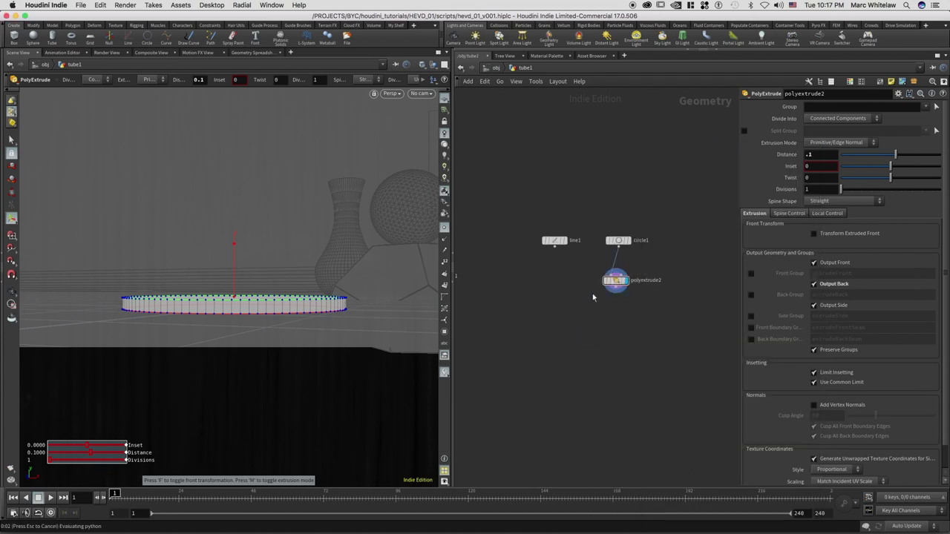
pyautogui.click(586, 331)
# Step: Connect polyextrude2 to the Copy Stamp's primitives input and line1 to its template input
pyautogui.moveTo(547, 329); pyautogui.dragTo(689, 326)
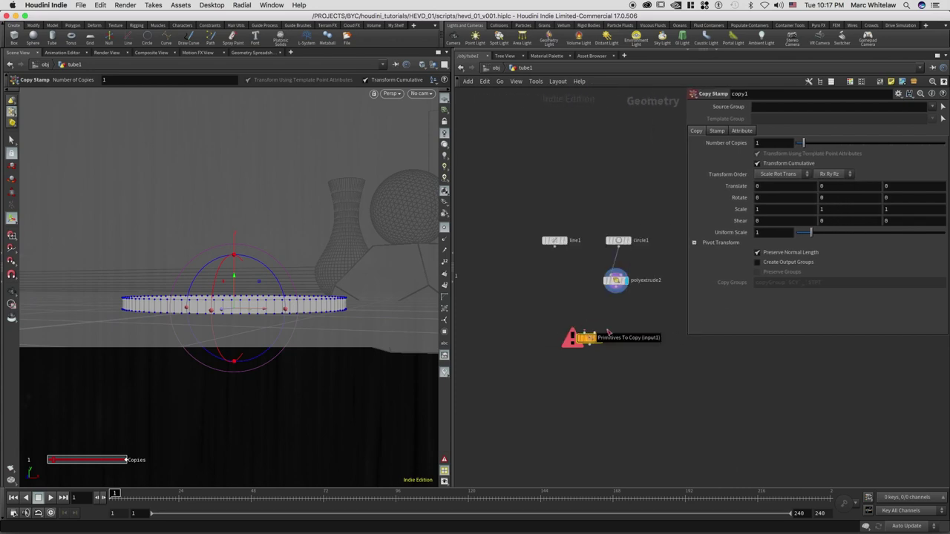
pyautogui.moveTo(585, 334); pyautogui.dragTo(616, 291)
pyautogui.moveTo(600, 339); pyautogui.dragTo(638, 339)
pyautogui.moveTo(648, 322); pyautogui.dragTo(566, 335, button='middle')
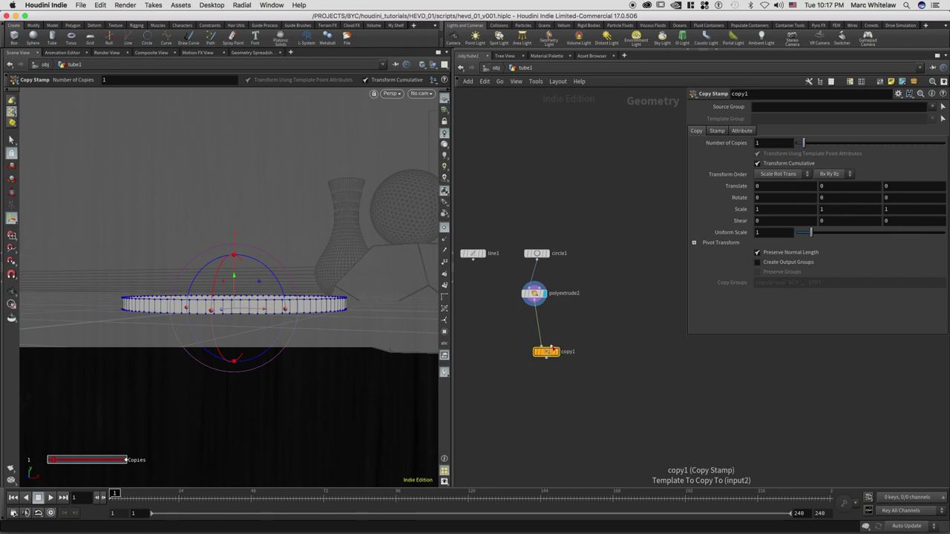
pyautogui.moveTo(474, 255); pyautogui.dragTo(551, 352)
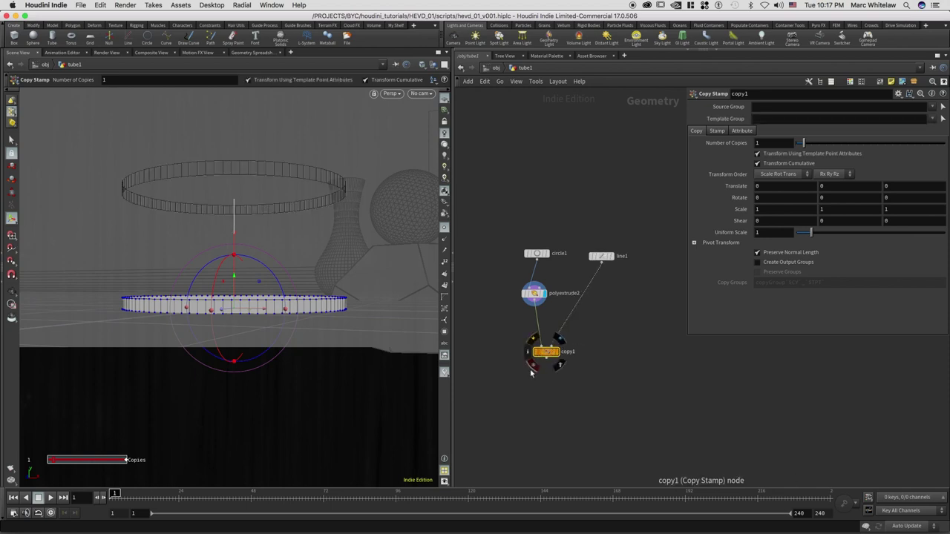
# Step: Save the scene and display the Copy Stamp node's result in the viewport
pyautogui.press('super+s')
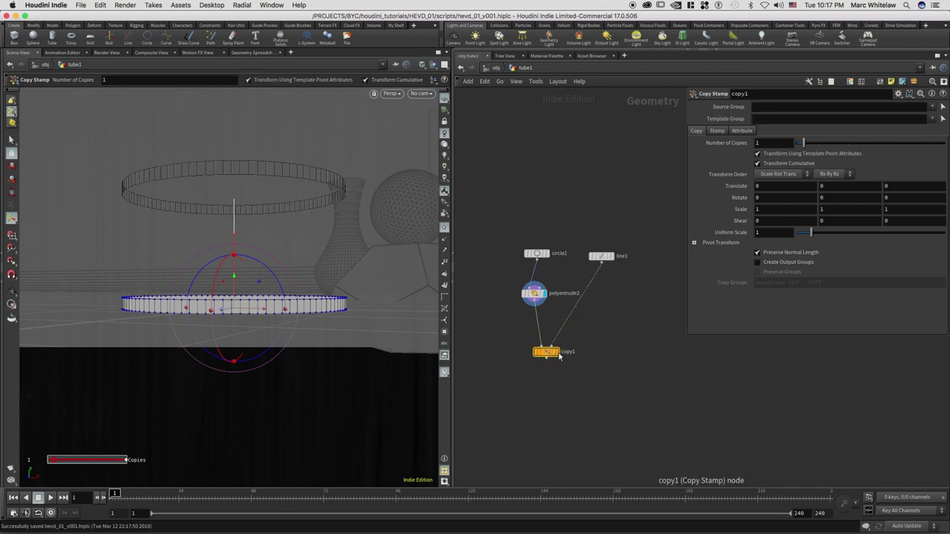
pyautogui.click(558, 338)
pyautogui.press('Escape')
pyautogui.moveTo(277, 229)
pyautogui.mouseDown()
pyautogui.moveTo(264, 231)
pyautogui.moveTo(265, 244)
pyautogui.mouseUp()
pyautogui.moveTo(608, 261); pyautogui.dragTo(604, 265)
pyautogui.moveTo(612, 302); pyautogui.dragTo(681, 300, button='middle')
pyautogui.moveTo(506, 278); pyautogui.dragTo(412, 279, button='middle')
pyautogui.moveTo(615, 302); pyautogui.dragTo(581, 302, button='middle')
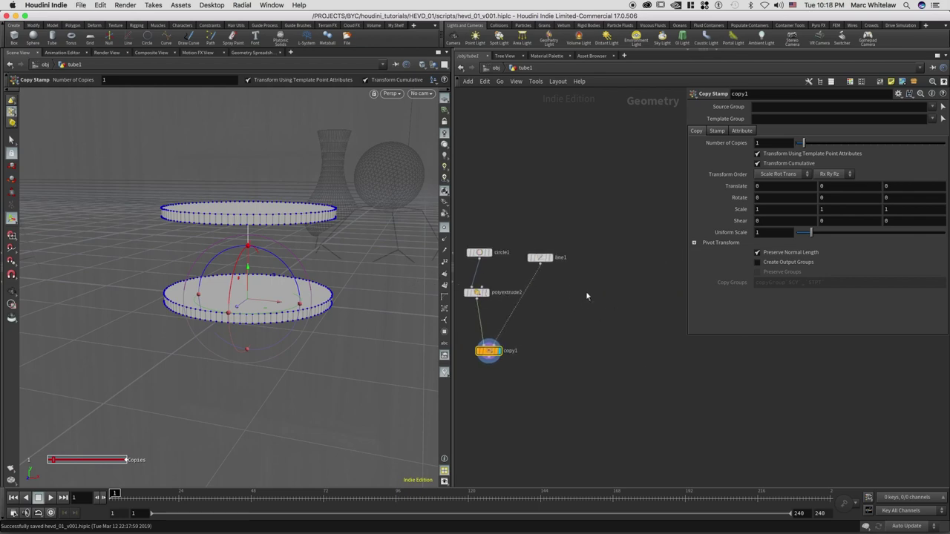
# Step: Add a PolyWire node below line1 and connect line1 to its input
pyautogui.press('Tab')
pyautogui.write('po')
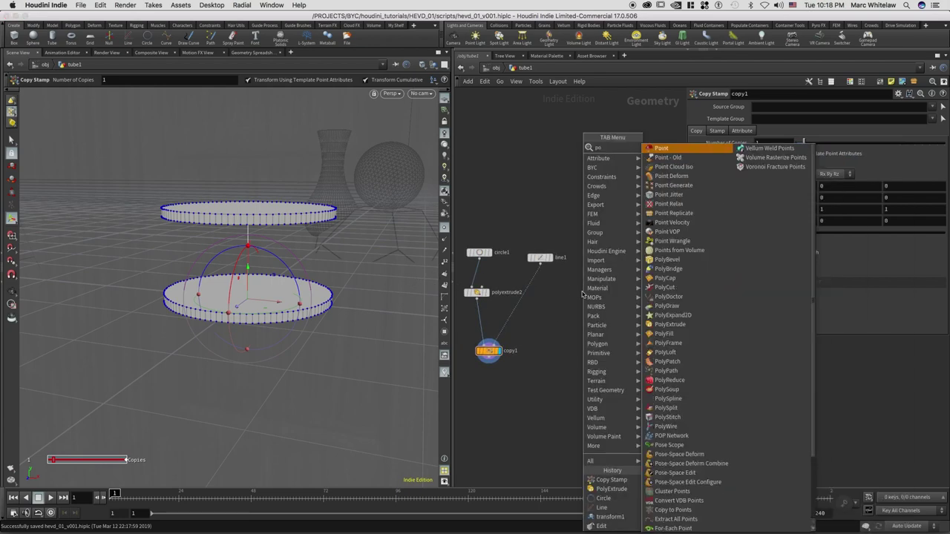
pyautogui.write('ly')
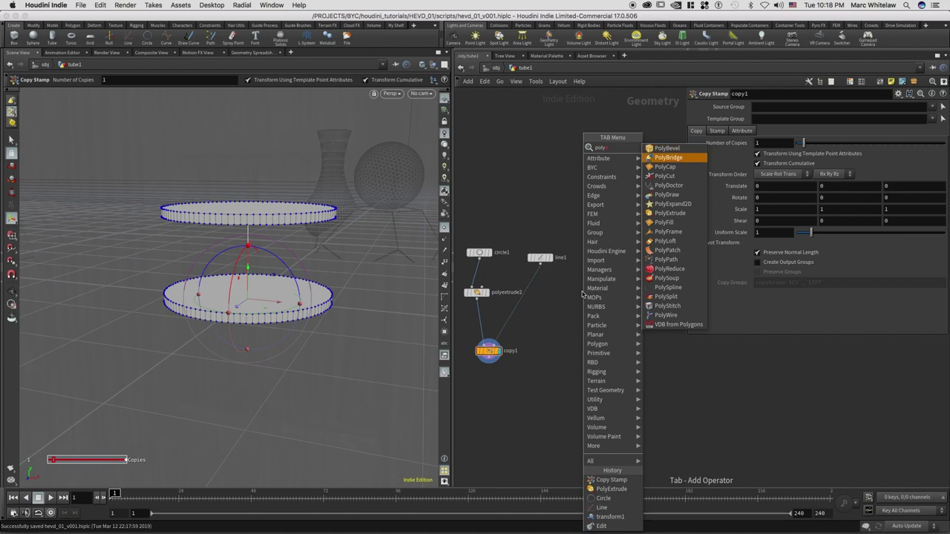
pyautogui.click(667, 324)
pyautogui.click(552, 302)
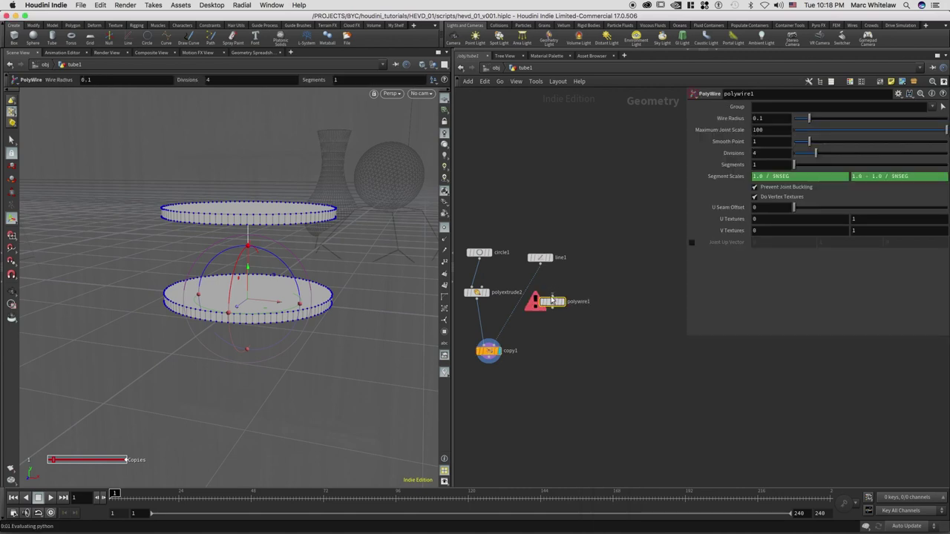
pyautogui.hotkey('ctrl', 's')
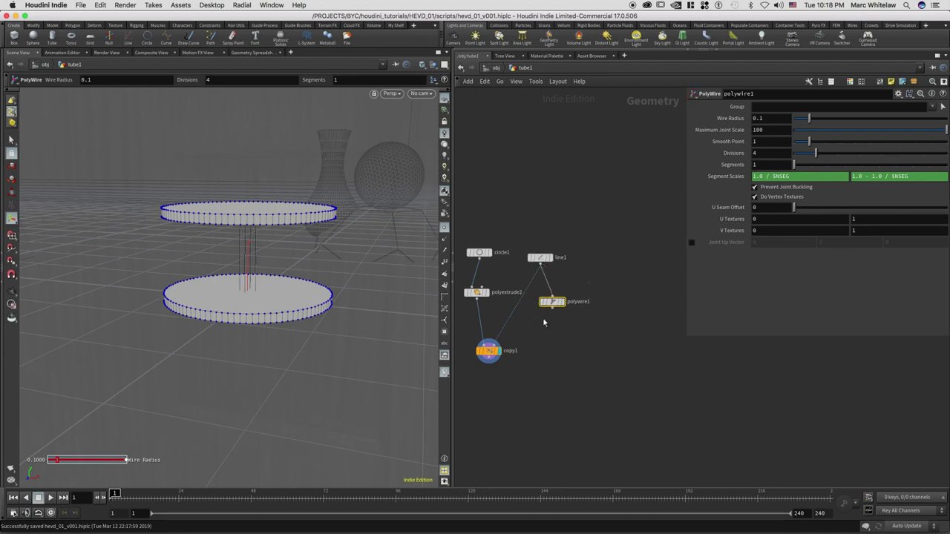
# Step: Set the PolyWire's wire radius to 0.01 and its divisions to 12
pyautogui.moveTo(737, 119); pyautogui.dragTo(733, 121)
pyautogui.write('.')
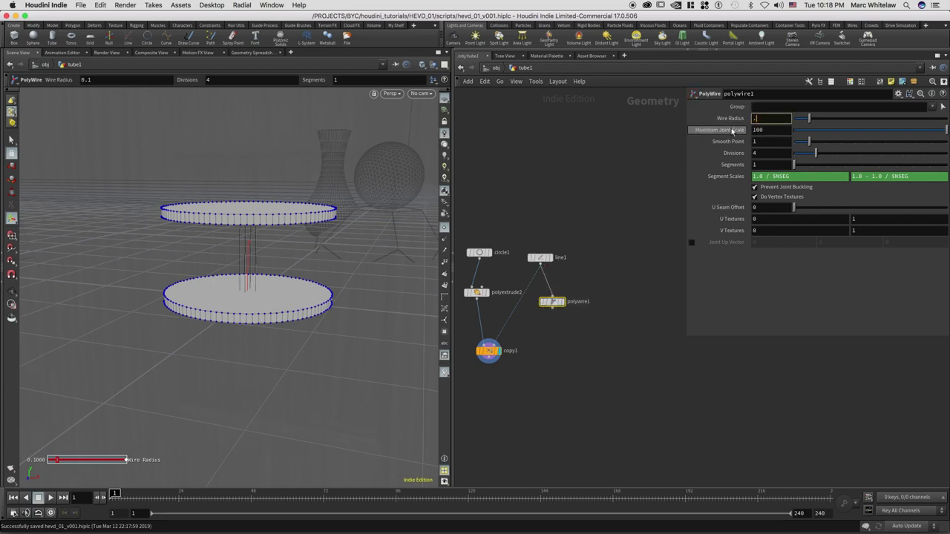
pyautogui.click(758, 152)
pyautogui.write('12')
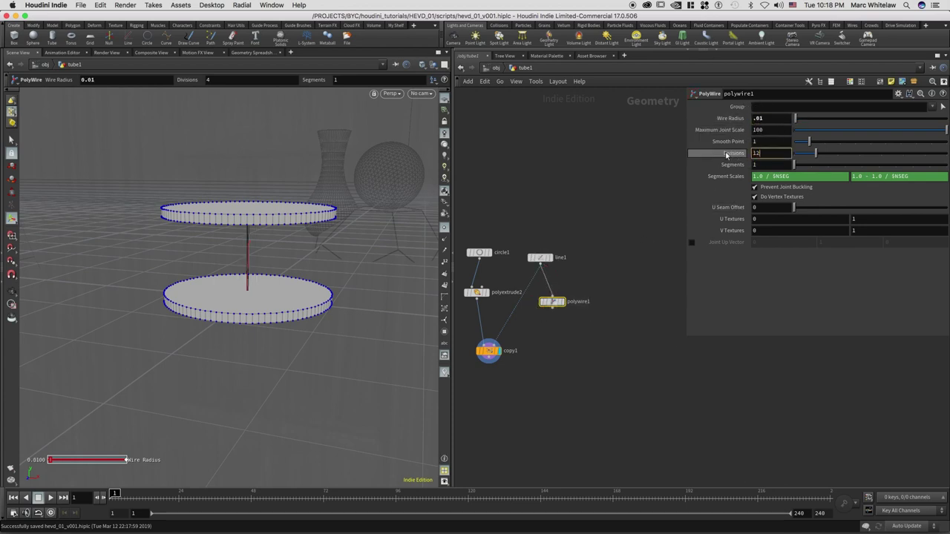
pyautogui.press('Return')
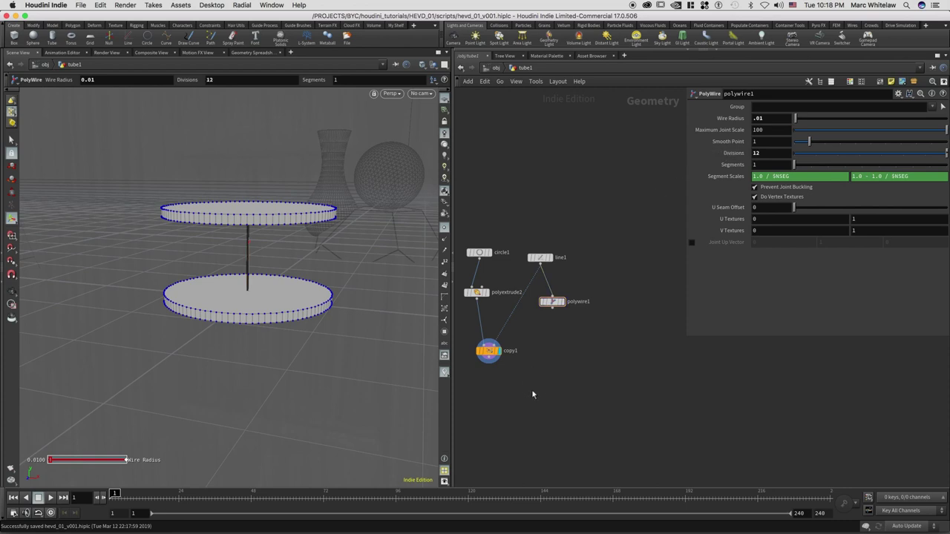
# Step: Combine the Copy Stamp and PolyWire outputs in a displayed Merge node and set the wire radius to 0.025
pyautogui.press('Return')
pyautogui.click(536, 404)
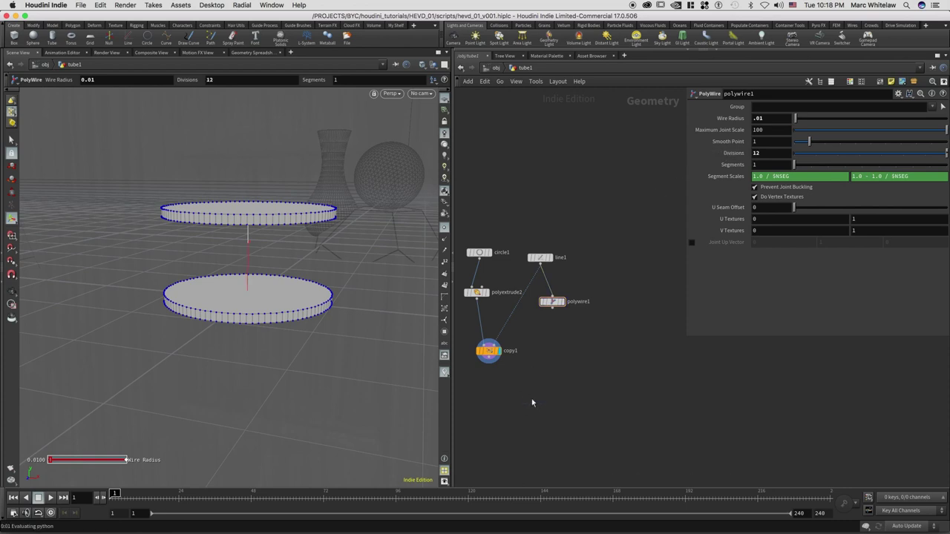
pyautogui.hotkey('ctrl', 's')
pyautogui.moveTo(489, 358); pyautogui.dragTo(520, 399)
pyautogui.moveTo(551, 309); pyautogui.dragTo(519, 399)
pyautogui.moveTo(550, 333); pyautogui.dragTo(578, 310, button='middle')
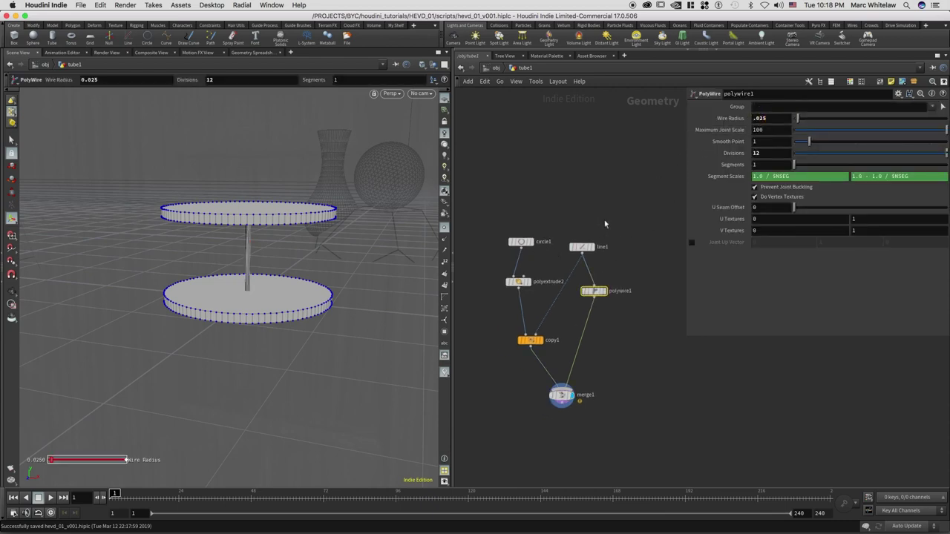
# Step: Set the length of line1 to 2 to space the two discs farther apart
pyautogui.moveTo(582, 247)
pyautogui.mouseDown()
pyautogui.moveTo(592, 242)
pyautogui.moveTo(580, 256)
pyautogui.mouseUp()
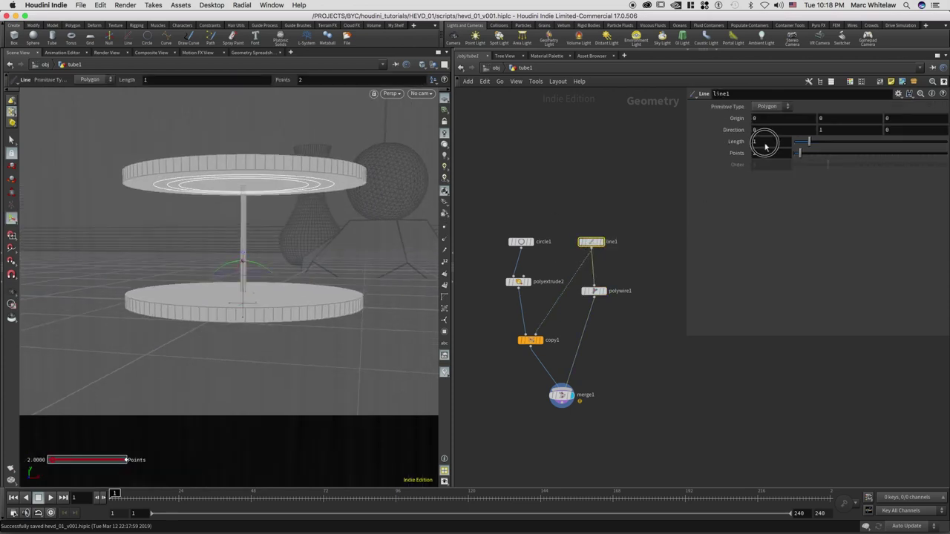
pyautogui.write('2')
pyautogui.press('Return')
pyautogui.moveTo(312, 234)
pyautogui.keyDown('alt'); pyautogui.mouseDown(button='right')
pyautogui.moveTo(275, 235)
pyautogui.moveTo(299, 231)
pyautogui.mouseUp(button='right'); pyautogui.keyUp('alt')
pyautogui.keyDown('alt'); pyautogui.moveTo(318, 176); pyautogui.dragTo(302, 237, button='middle'); pyautogui.keyUp('alt')
pyautogui.keyDown('alt'); pyautogui.moveTo(303, 239); pyautogui.dragTo(300, 244); pyautogui.keyUp('alt')
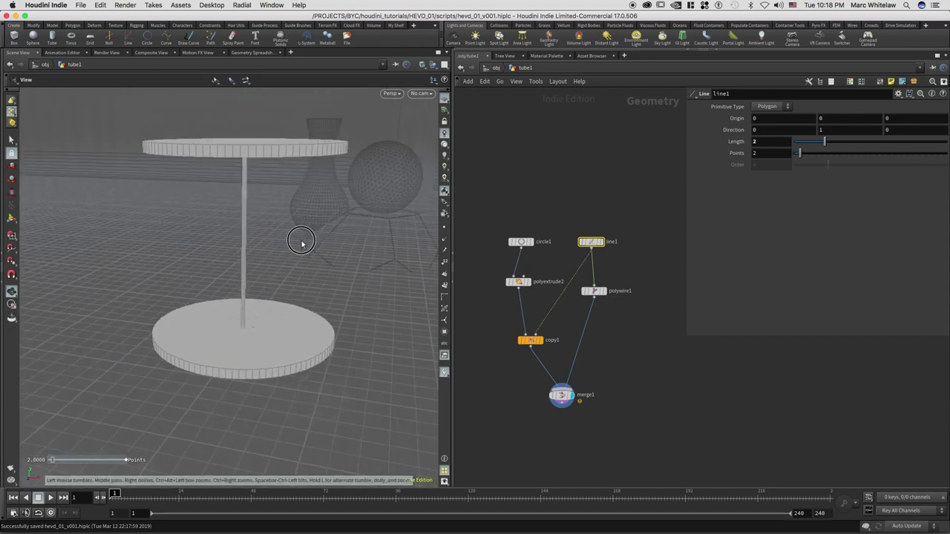
# Step: Inspect the Copy Stamp node's parameters and move circle1 closer to polyextrude2 in the network
pyautogui.moveTo(577, 304); pyautogui.dragTo(600, 267, button='middle')
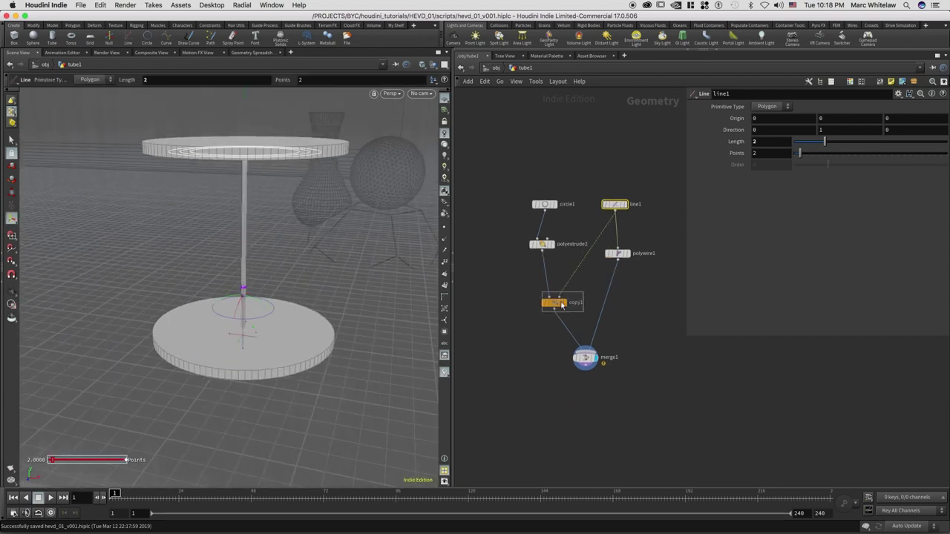
pyautogui.click(562, 305)
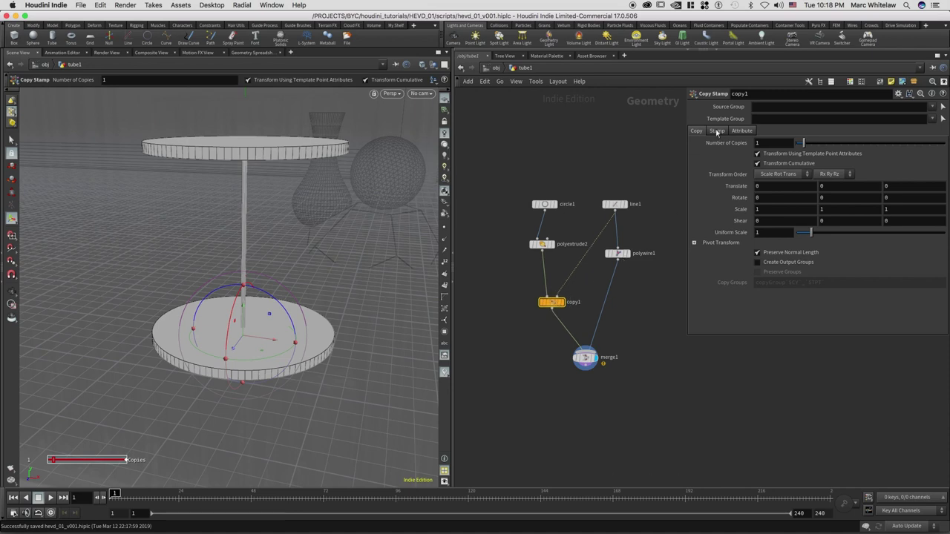
pyautogui.moveTo(570, 180); pyautogui.dragTo(545, 218)
pyautogui.moveTo(587, 190); pyautogui.dragTo(635, 221)
pyautogui.click(555, 302)
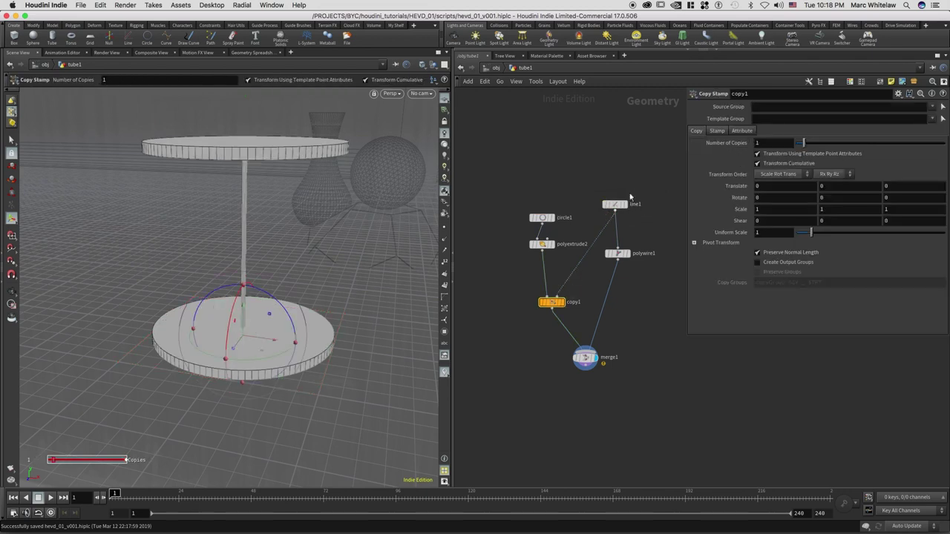
# Step: Try 3, 5 and 8 points on line1, and set the points back to 2
pyautogui.moveTo(623, 208); pyautogui.dragTo(604, 218)
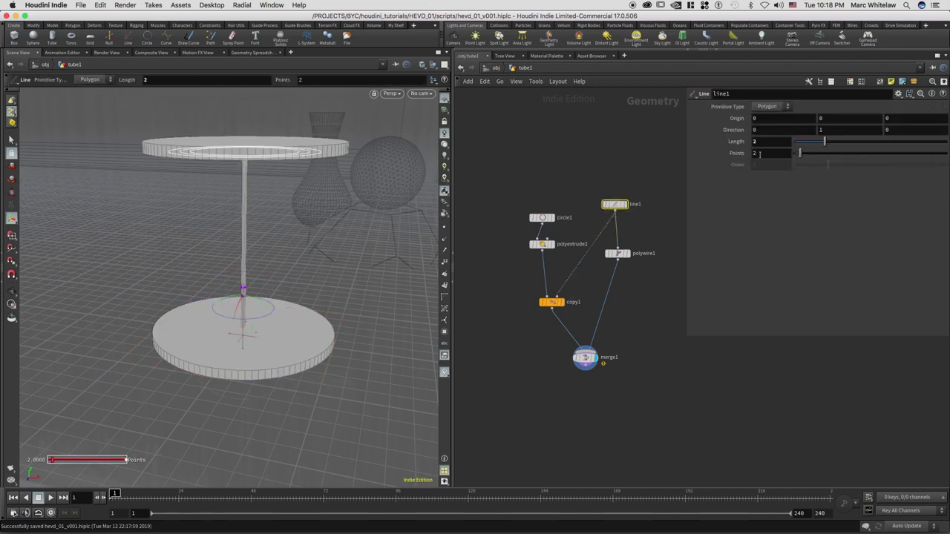
pyautogui.click(752, 154)
pyautogui.write('3')
pyautogui.press('Return')
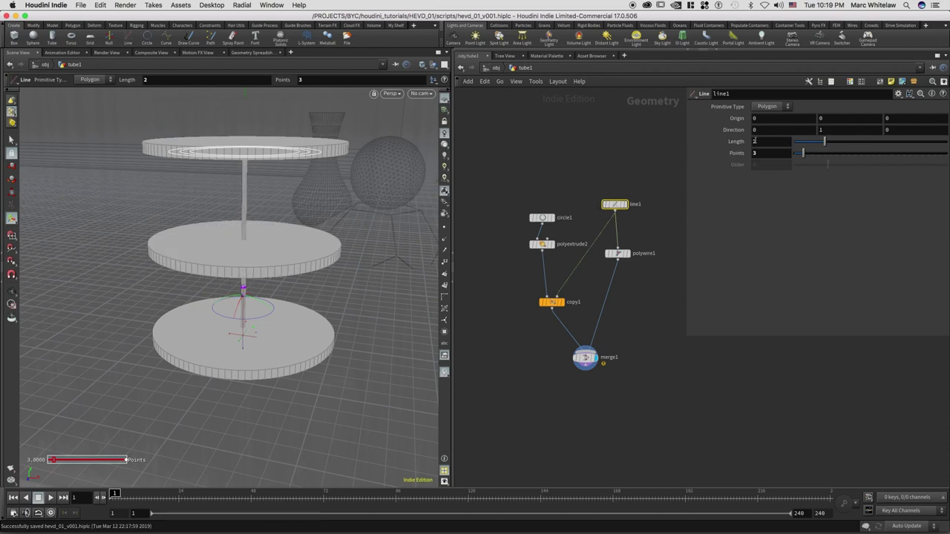
pyautogui.click(755, 153)
pyautogui.write('5')
pyautogui.press('Return')
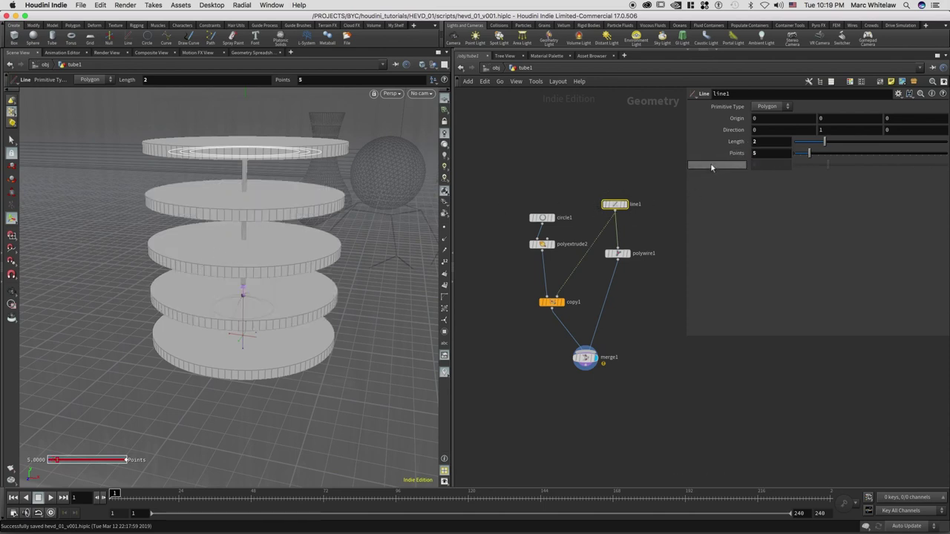
pyautogui.write('8')
pyautogui.press('Return')
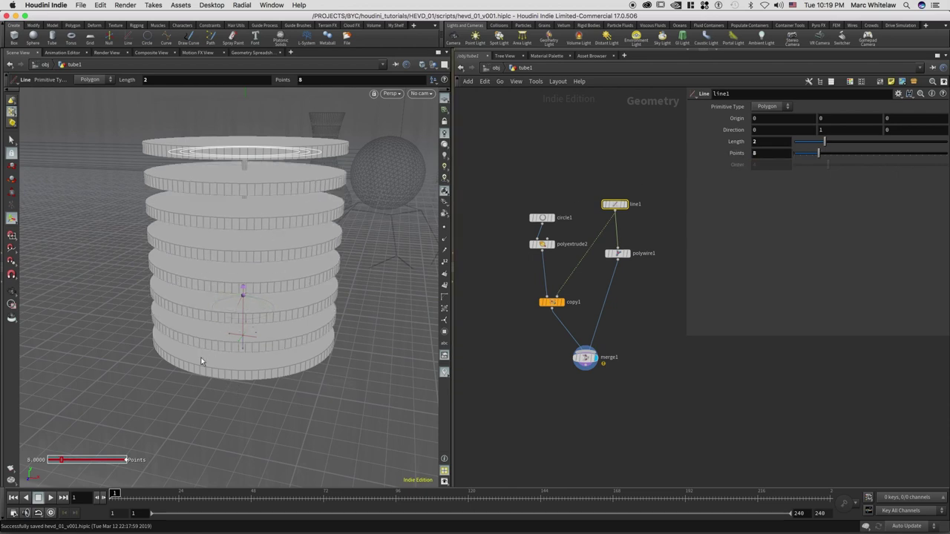
pyautogui.click(752, 155)
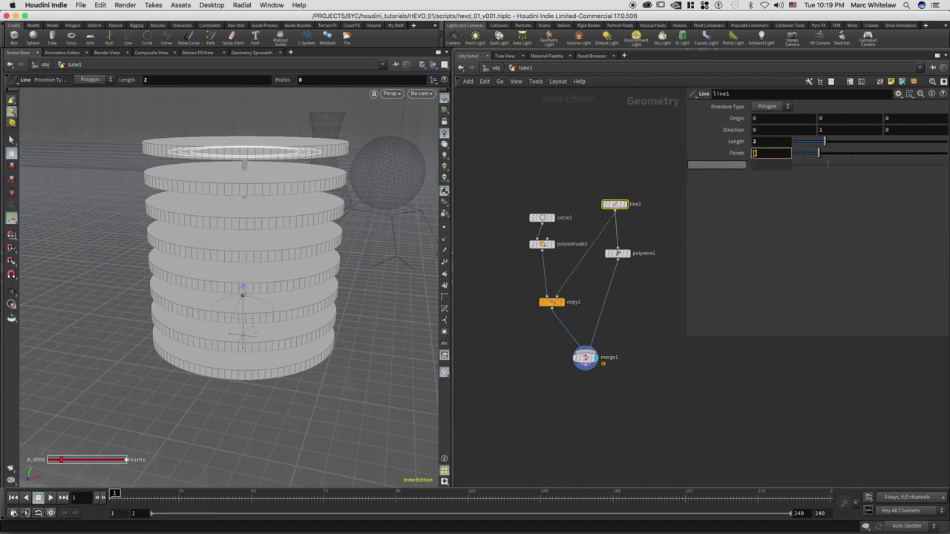
pyautogui.write('2')
pyautogui.press('Return')
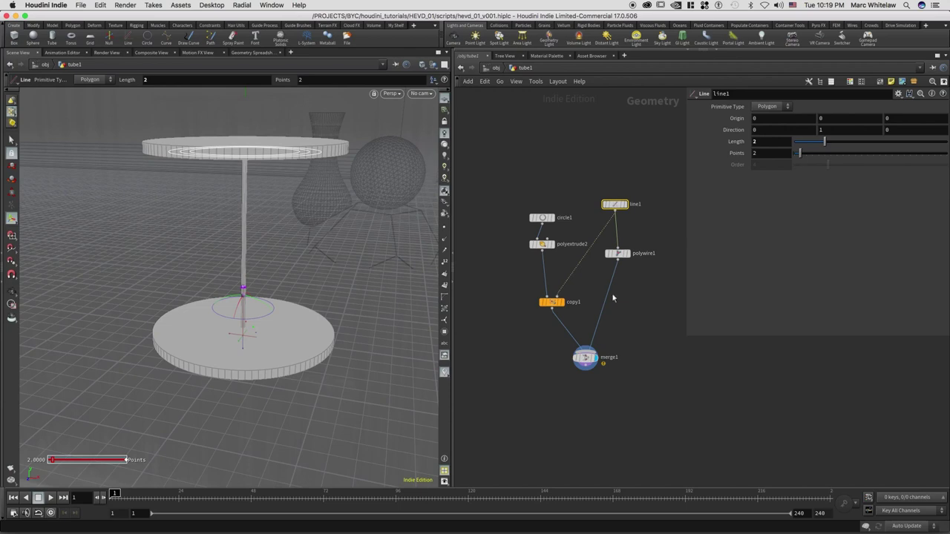
# Step: Line up the circle, extrude, copy and merge nodes in a column and add a second, displayed Merge node
pyautogui.moveTo(624, 286); pyautogui.dragTo(628, 243, button='middle')
pyautogui.moveTo(593, 319); pyautogui.dragTo(555, 315)
pyautogui.moveTo(532, 220); pyautogui.dragTo(579, 154)
pyautogui.moveTo(556, 201); pyautogui.dragTo(566, 196)
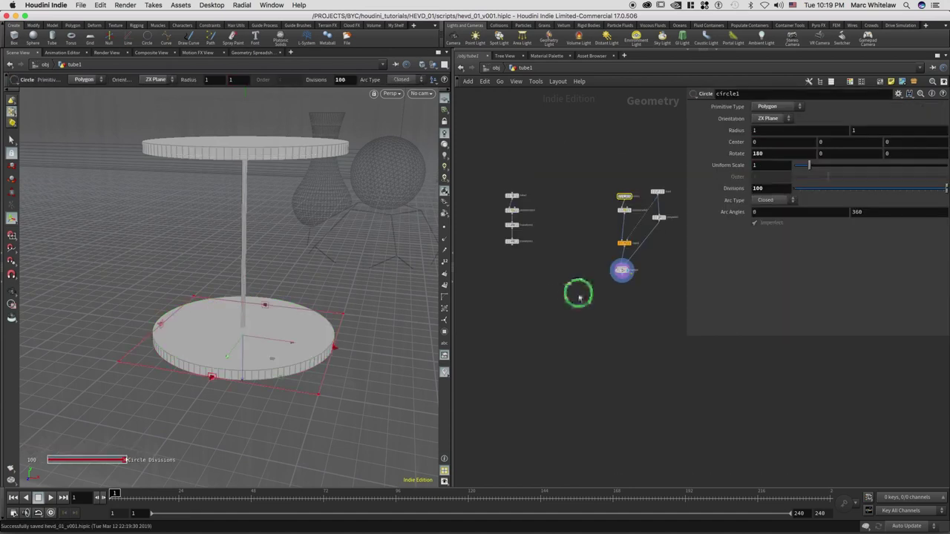
pyautogui.scroll(2, 576, 299)
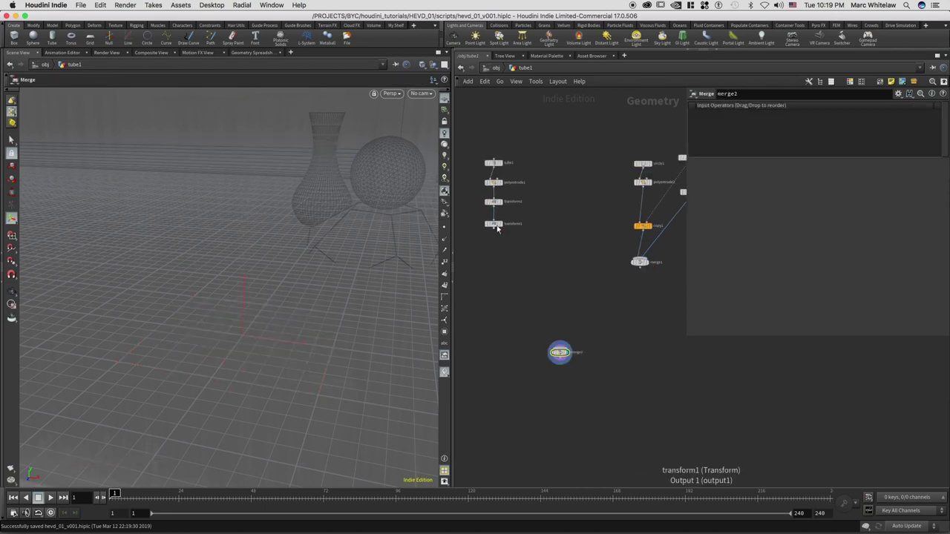
# Step: Space transform1 and transform2 apart and connect transform2 and merge1 to the second Merge node
pyautogui.moveTo(496, 223); pyautogui.dragTo(480, 346)
pyautogui.moveTo(496, 208); pyautogui.dragTo(632, 277)
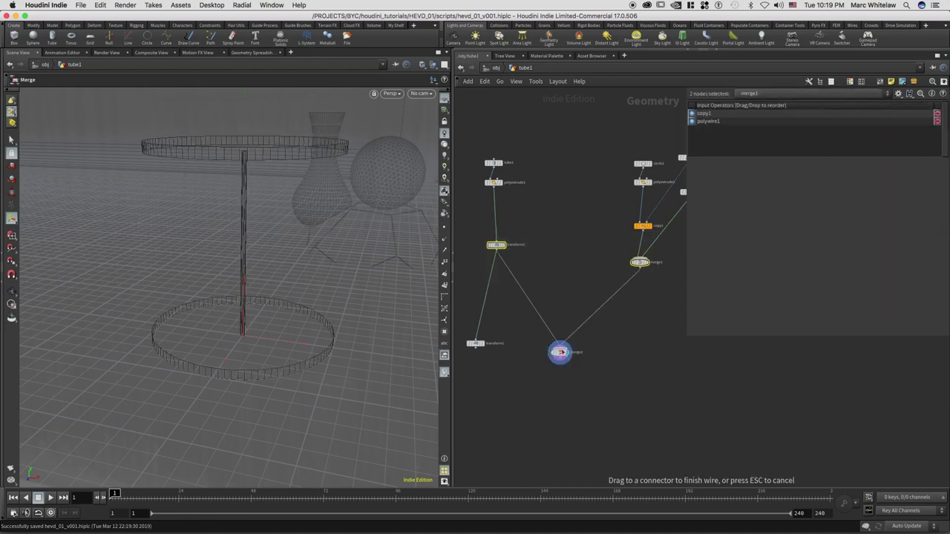
pyautogui.click(559, 346)
pyautogui.moveTo(286, 292); pyautogui.dragTo(310, 314)
pyautogui.scroll(3, 354, 288)
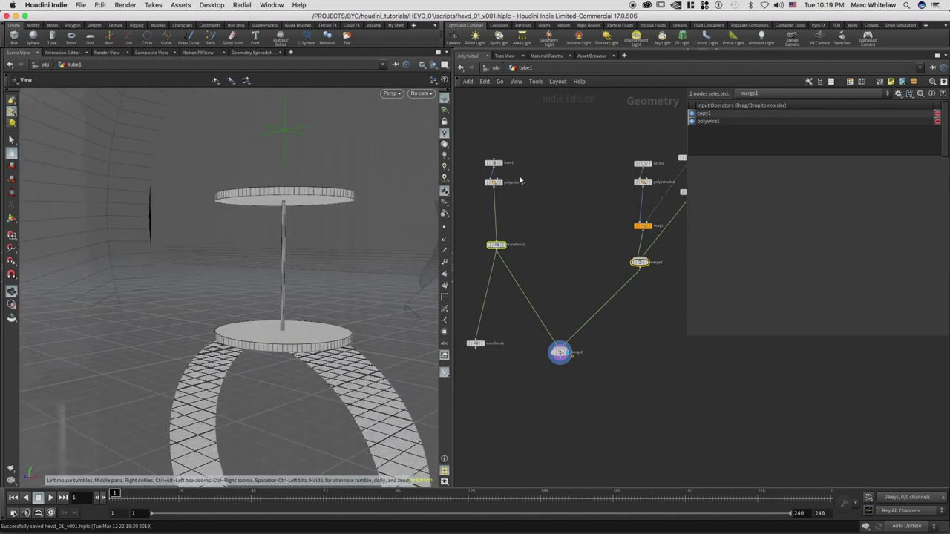
# Step: Shrink the discs by setting circle1's uniform scale to 0.5 and refining it to 0.35
pyautogui.moveTo(618, 153); pyautogui.dragTo(649, 170)
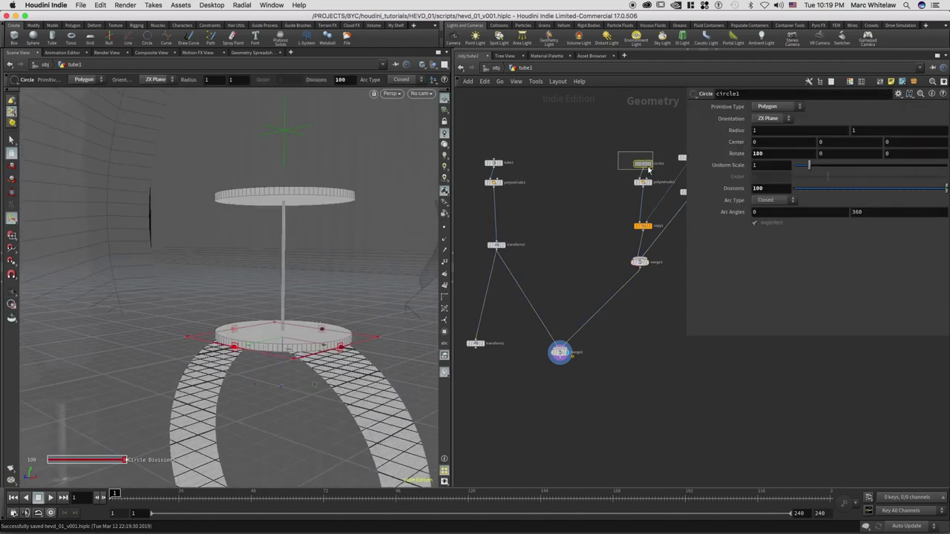
pyautogui.moveTo(761, 166); pyautogui.dragTo(737, 170)
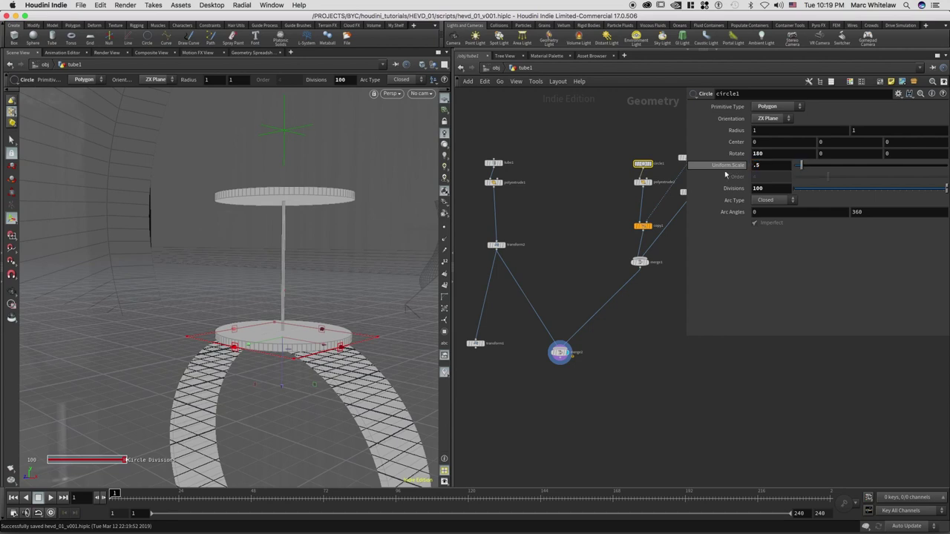
pyautogui.write('.5')
pyautogui.press('Return')
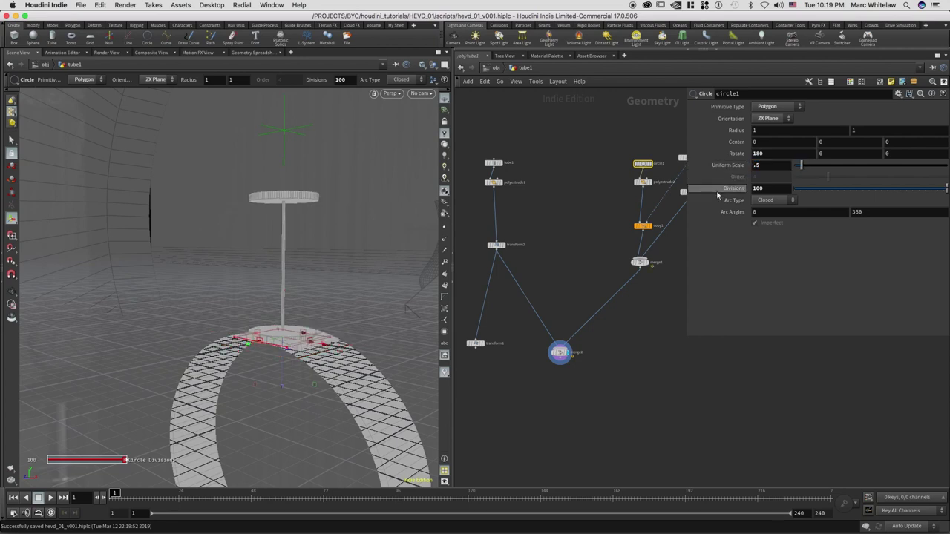
pyautogui.write('.35')
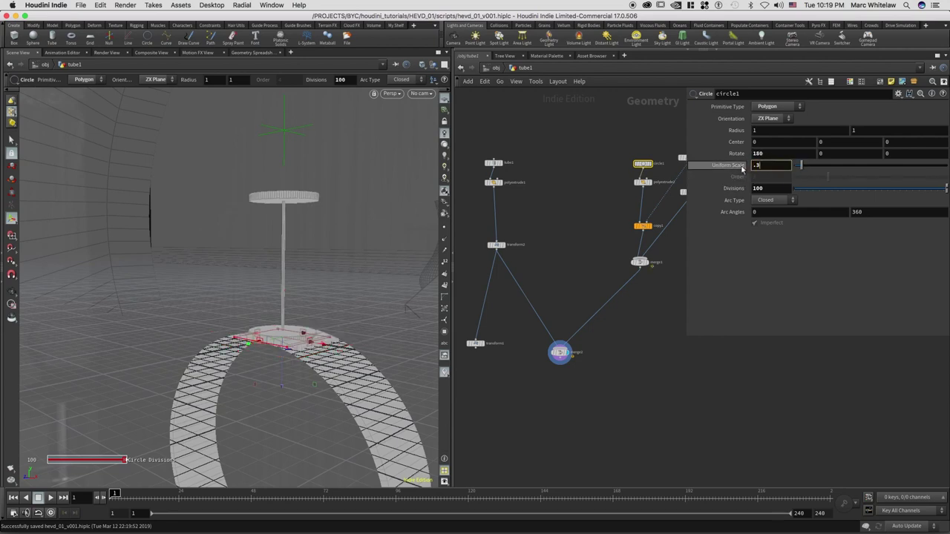
pyautogui.press('Return')
pyautogui.keyDown('alt'); pyautogui.moveTo(316, 327); pyautogui.dragTo(356, 292, button='right'); pyautogui.keyUp('alt')
pyautogui.keyDown('alt'); pyautogui.moveTo(305, 320); pyautogui.dragTo(288, 335); pyautogui.keyUp('alt')
# Step: Insert a Transform node between merge1 and merge2 with a Y translation of 0.05, and display merge2
pyautogui.moveTo(577, 282); pyautogui.dragTo(532, 300, button='middle')
pyautogui.press('Tab')
pyautogui.press('Return')
pyautogui.click(572, 317)
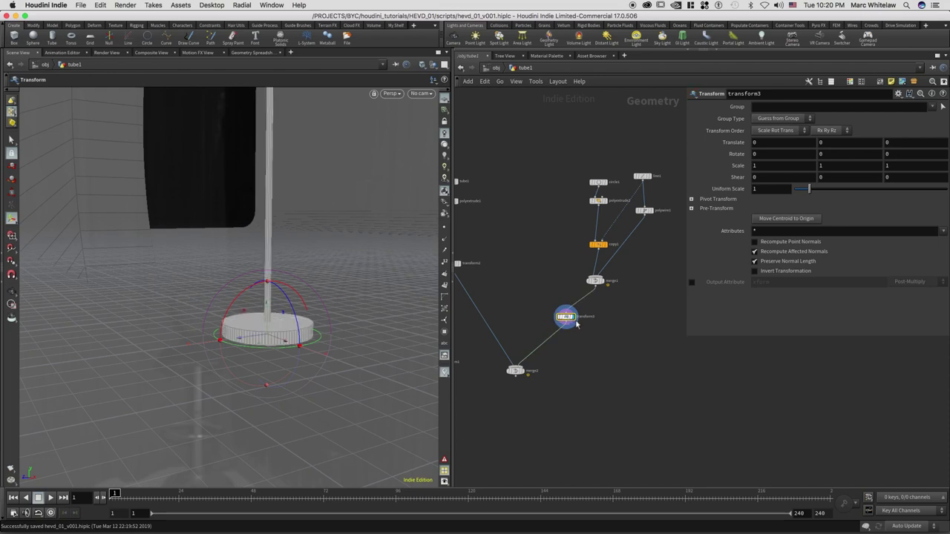
pyautogui.moveTo(570, 317); pyautogui.dragTo(585, 323)
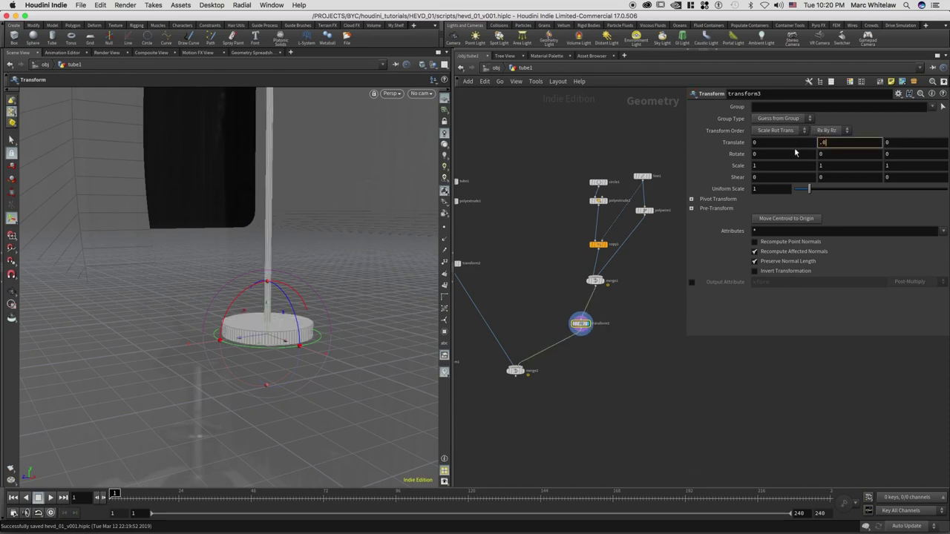
pyautogui.click(524, 364)
pyautogui.keyDown('alt'); pyautogui.moveTo(235, 334); pyautogui.dragTo(288, 324, button='right'); pyautogui.keyUp('alt')
pyautogui.moveTo(291, 325)
pyautogui.keyDown('alt'); pyautogui.mouseDown()
pyautogui.moveTo(260, 325)
pyautogui.moveTo(279, 320)
pyautogui.mouseUp(); pyautogui.keyUp('alt')
pyautogui.keyDown('alt'); pyautogui.moveTo(230, 333); pyautogui.dragTo(217, 336, button='right'); pyautogui.keyUp('alt')
pyautogui.keyDown('alt'); pyautogui.moveTo(296, 290); pyautogui.dragTo(257, 280, button='middle'); pyautogui.keyUp('alt')
pyautogui.keyDown('alt'); pyautogui.moveTo(248, 154); pyautogui.dragTo(294, 237); pyautogui.keyUp('alt')
pyautogui.keyDown('alt'); pyautogui.moveTo(242, 251); pyautogui.dragTo(256, 220, button='middle'); pyautogui.keyUp('alt')
# Step: Rewire transform1 to take its input from merge2, place it below that node, and display its result
pyautogui.moveTo(515, 252); pyautogui.dragTo(579, 209, button='middle')
pyautogui.moveTo(505, 282); pyautogui.dragTo(579, 335)
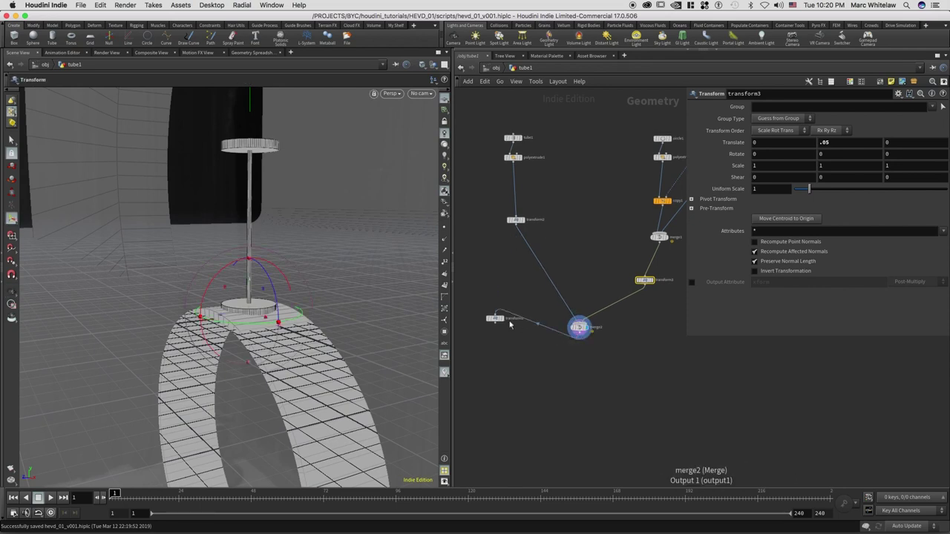
pyautogui.moveTo(497, 320); pyautogui.dragTo(585, 381)
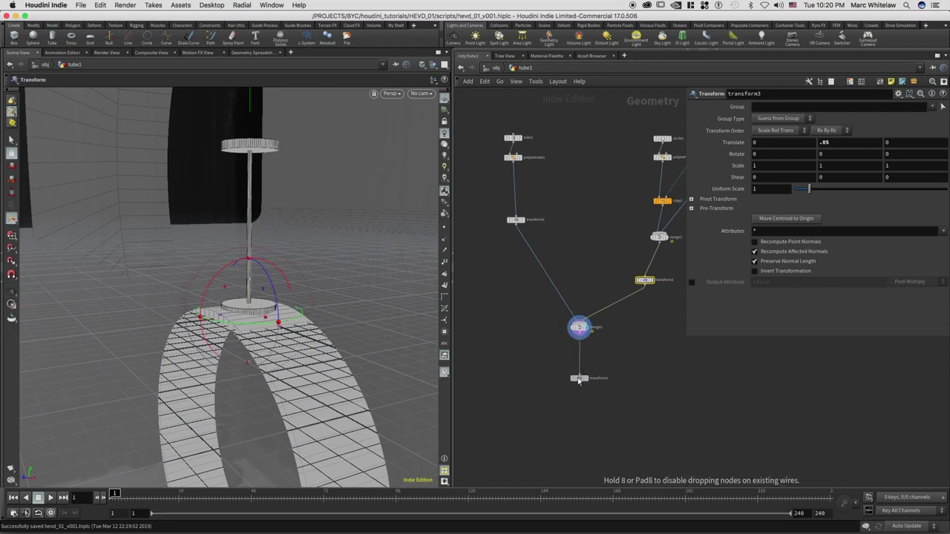
pyautogui.click(585, 382)
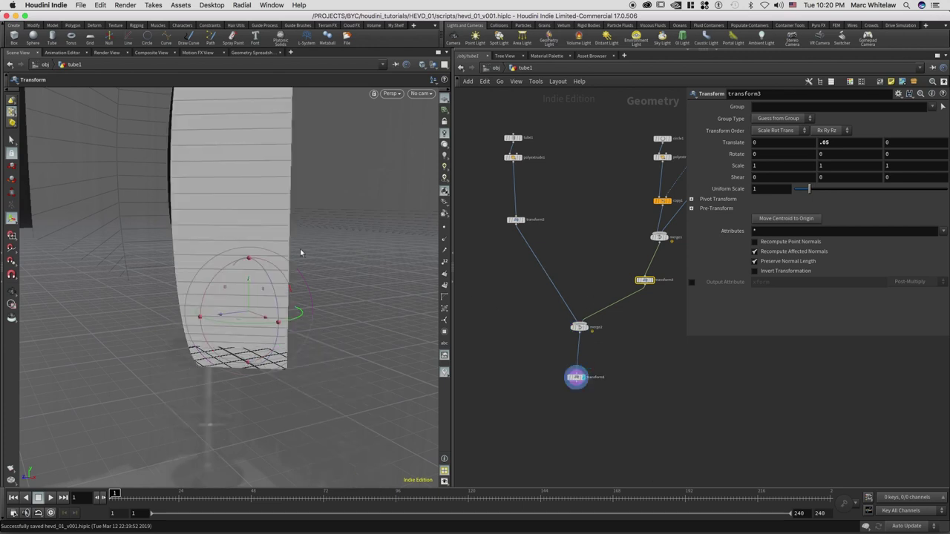
pyautogui.moveTo(527, 201); pyautogui.dragTo(497, 232)
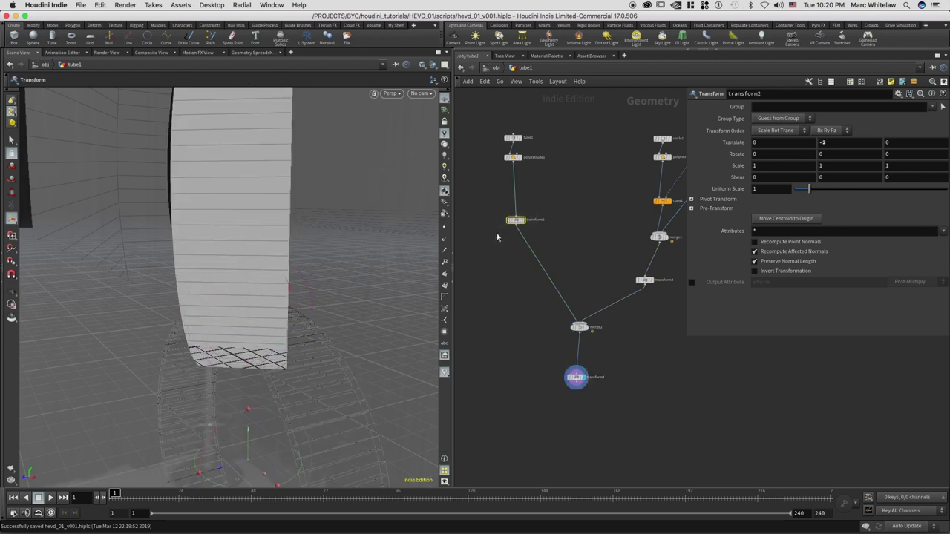
pyautogui.click(591, 325)
pyautogui.moveTo(563, 337); pyautogui.dragTo(564, 334)
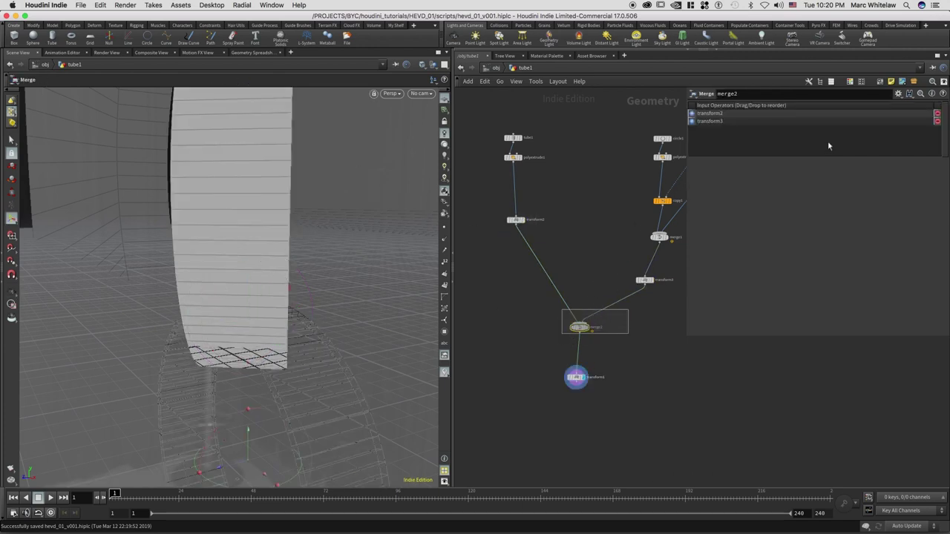
# Step: Set transform1's Y translation to 5.5 and look through cam1 in the viewport
pyautogui.moveTo(557, 386); pyautogui.dragTo(556, 386)
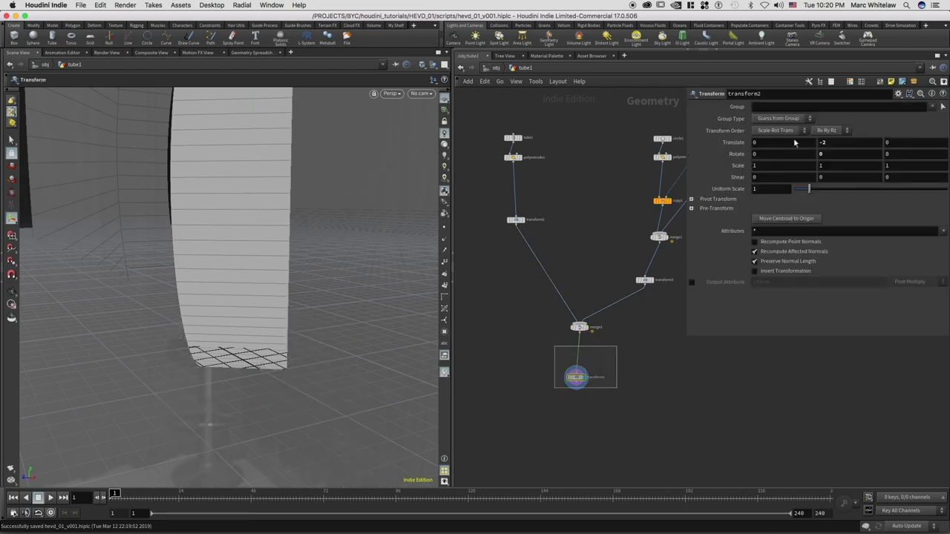
pyautogui.moveTo(832, 143); pyautogui.dragTo(802, 142)
pyautogui.write('5.5')
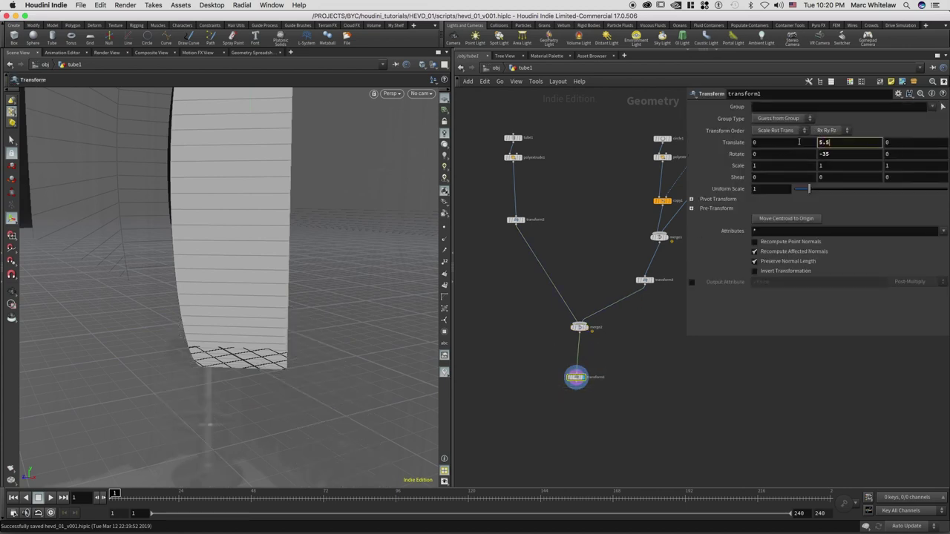
pyautogui.press('Return')
pyautogui.keyDown('alt'); pyautogui.moveTo(319, 192); pyautogui.dragTo(327, 178); pyautogui.keyUp('alt')
pyautogui.press('t')
pyautogui.click(421, 93)
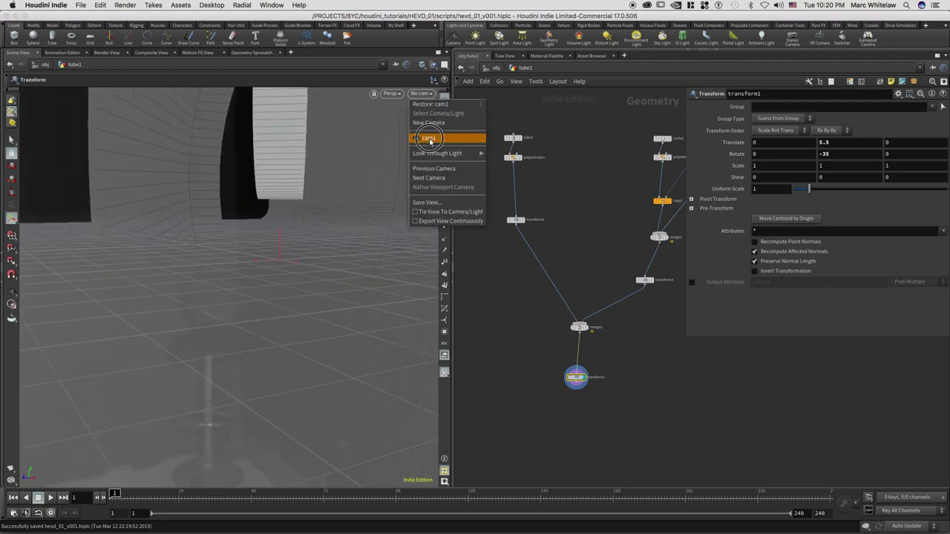
pyautogui.click(429, 139)
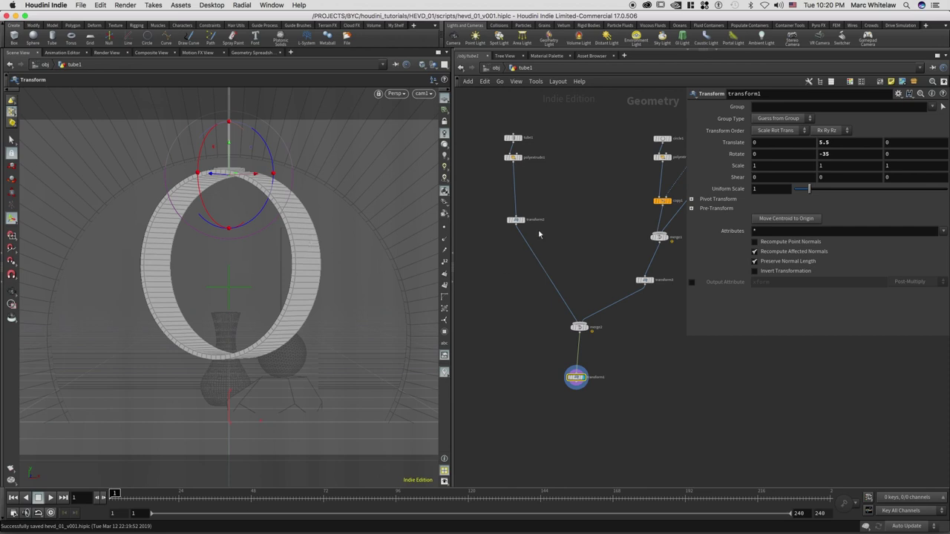
# Step: Add a displayed Transform node below transform1 and set its Z translation to -5
pyautogui.moveTo(542, 398); pyautogui.dragTo(599, 355)
pyautogui.click(578, 412)
pyautogui.moveTo(577, 384)
pyautogui.mouseDown()
pyautogui.moveTo(567, 408)
pyautogui.moveTo(594, 397)
pyautogui.mouseUp()
pyautogui.click(897, 142)
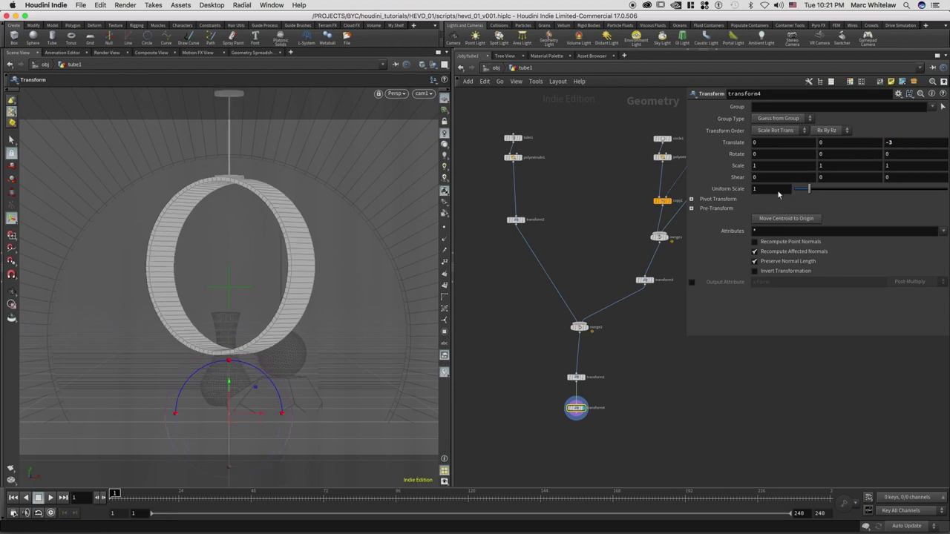
pyautogui.click(890, 144)
pyautogui.write('-5')
pyautogui.press('Return')
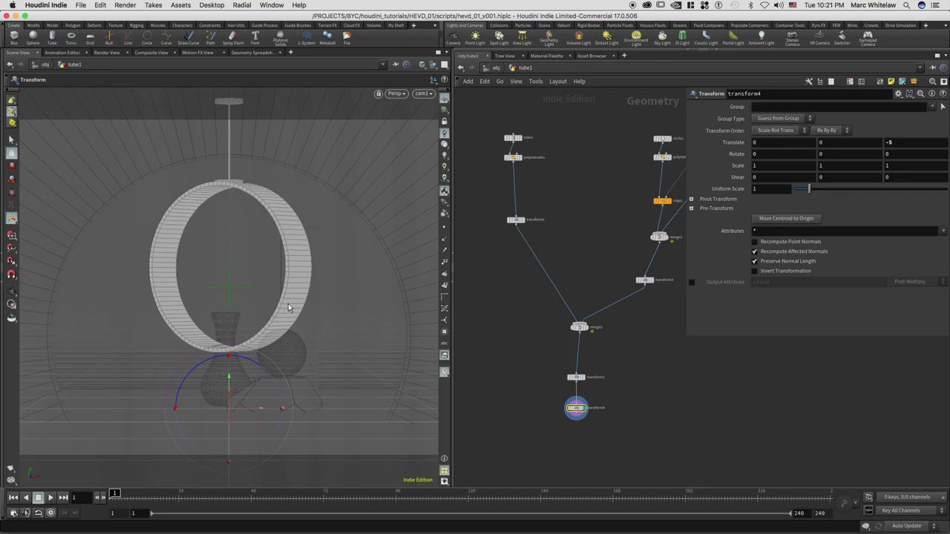
# Step: In the top view, move the ring fixture back to a Z translation of about -8.62 and look through cam1 again
pyautogui.hotkey('space', '3')
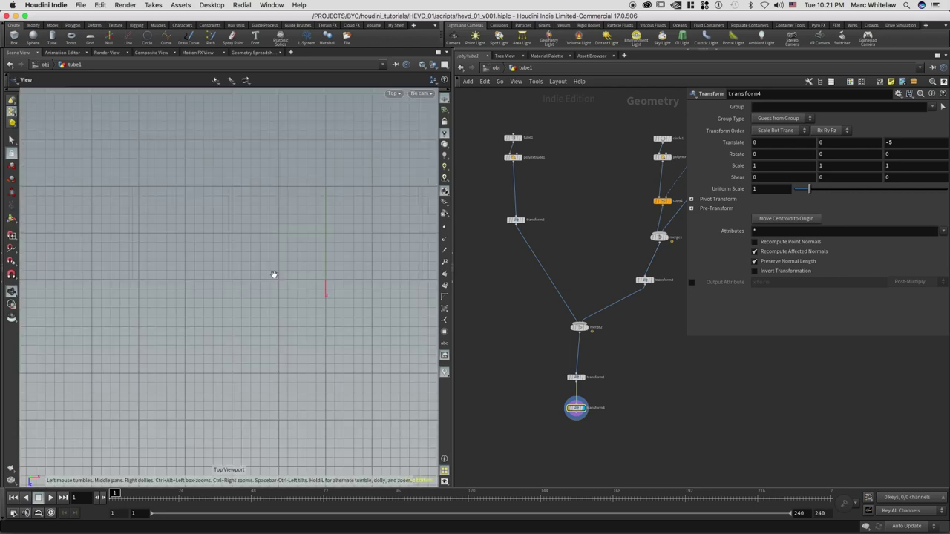
pyautogui.hotkey('space', '3')
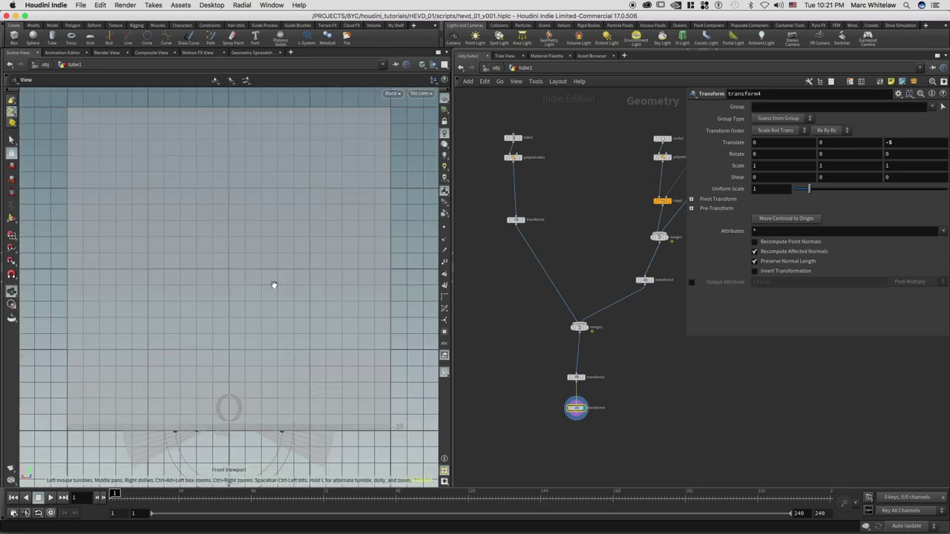
pyautogui.hotkey('space', '2')
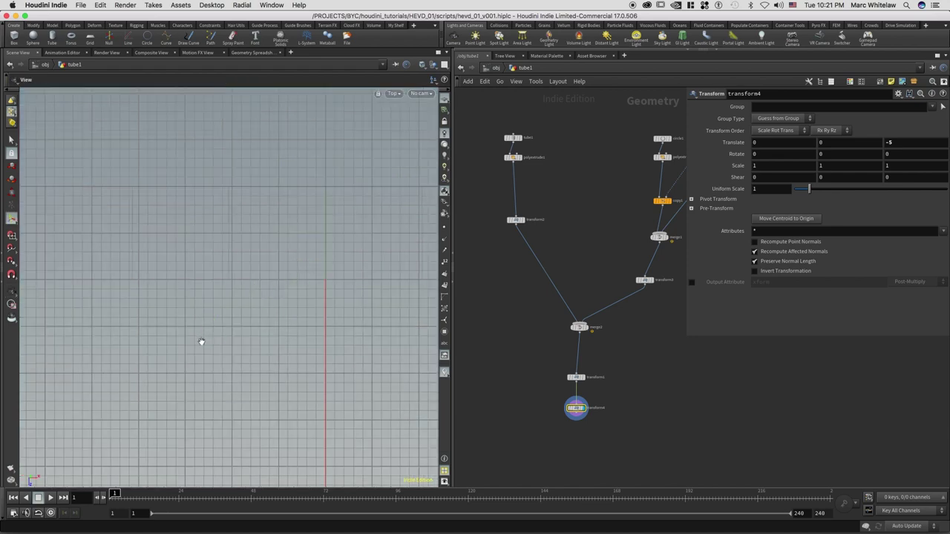
pyautogui.press('Return')
pyautogui.keyDown('alt'); pyautogui.moveTo(334, 250); pyautogui.dragTo(113, 357, button='right'); pyautogui.keyUp('alt')
pyautogui.moveTo(229, 307); pyautogui.dragTo(160, 329, button='middle')
pyautogui.press('Return')
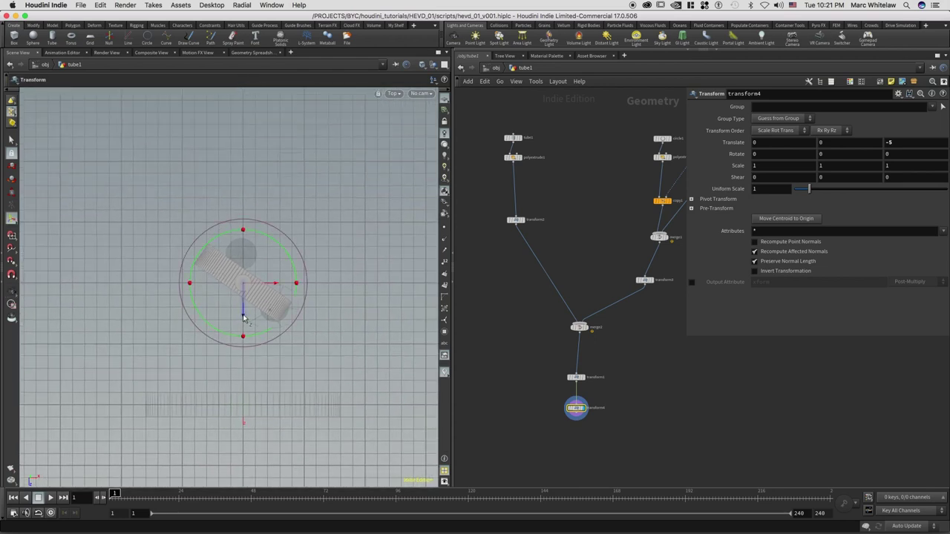
pyautogui.moveTo(243, 318); pyautogui.dragTo(251, 228)
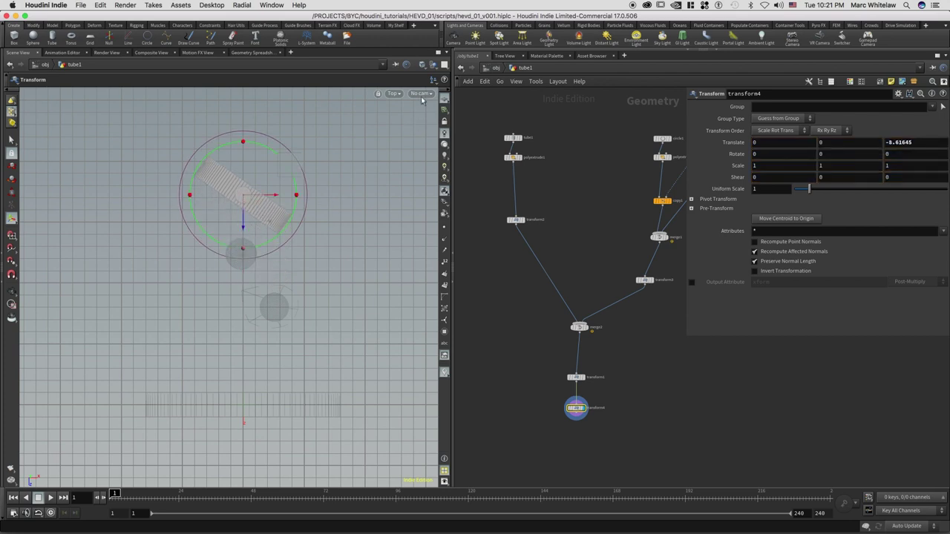
pyautogui.click(422, 94)
pyautogui.click(442, 139)
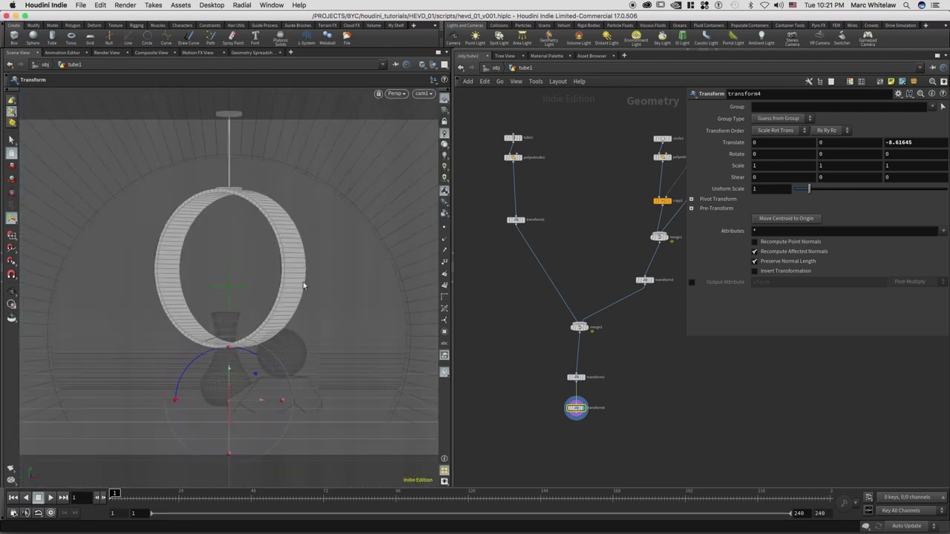
# Step: Move the transform2 node up closer to the tube's PolyExtrude, save the scene and return to the object level
pyautogui.moveTo(566, 226); pyautogui.dragTo(569, 257, button='middle')
pyautogui.moveTo(519, 252); pyautogui.dragTo(513, 225)
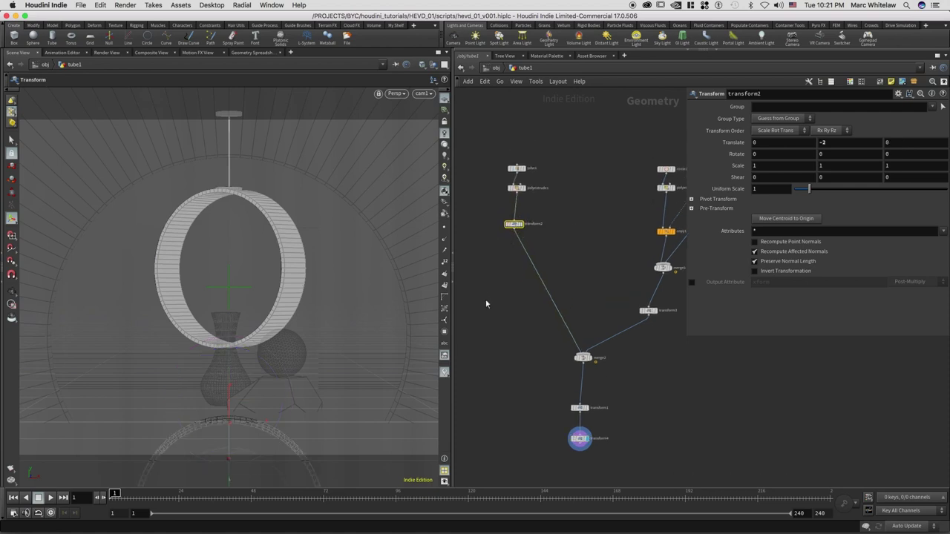
pyautogui.press('super+s')
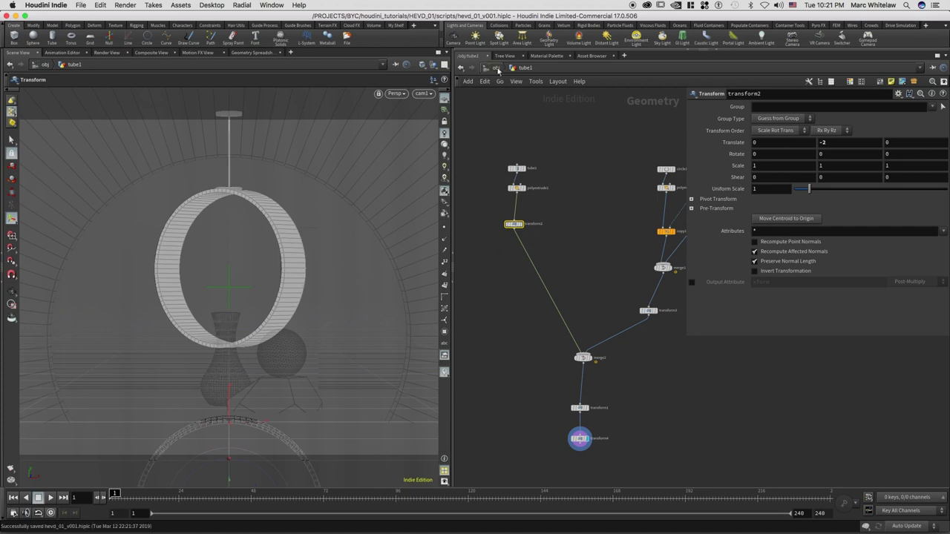
pyautogui.click(496, 68)
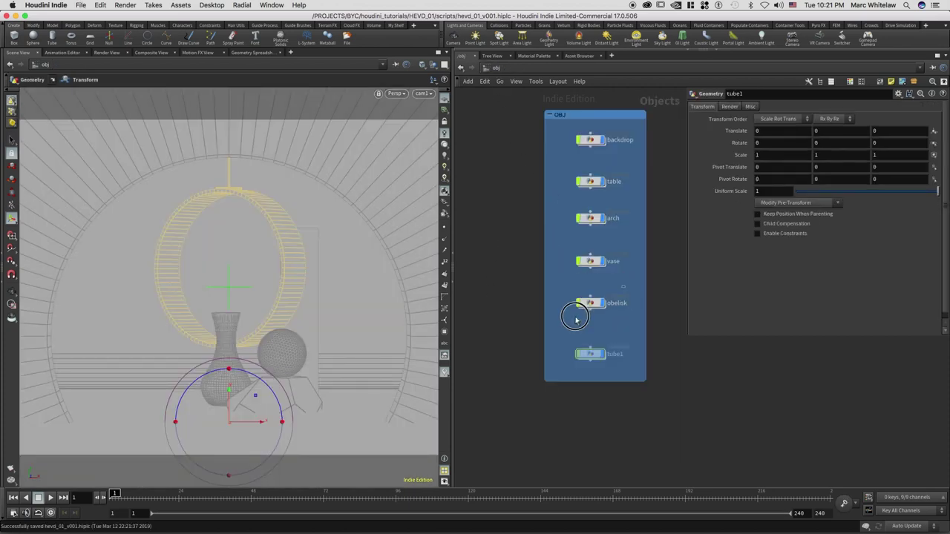
# Step: Look at the node network inside the obelisk object and return to the object level
pyautogui.moveTo(576, 320); pyautogui.dragTo(621, 290)
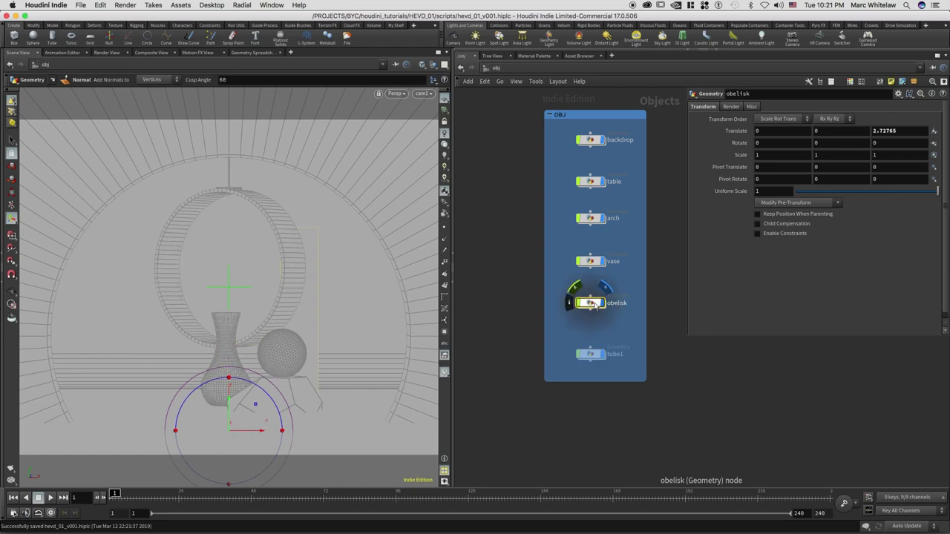
pyautogui.doubleClick(603, 305)
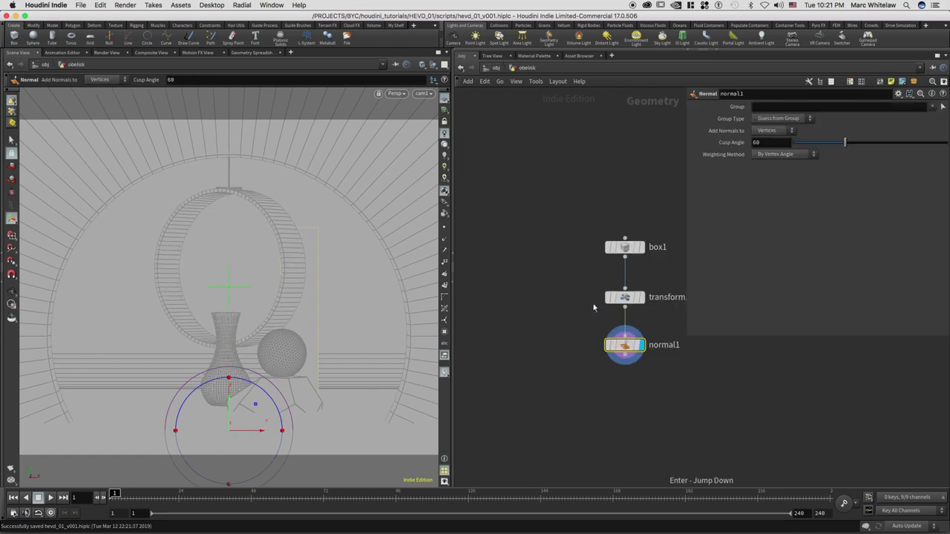
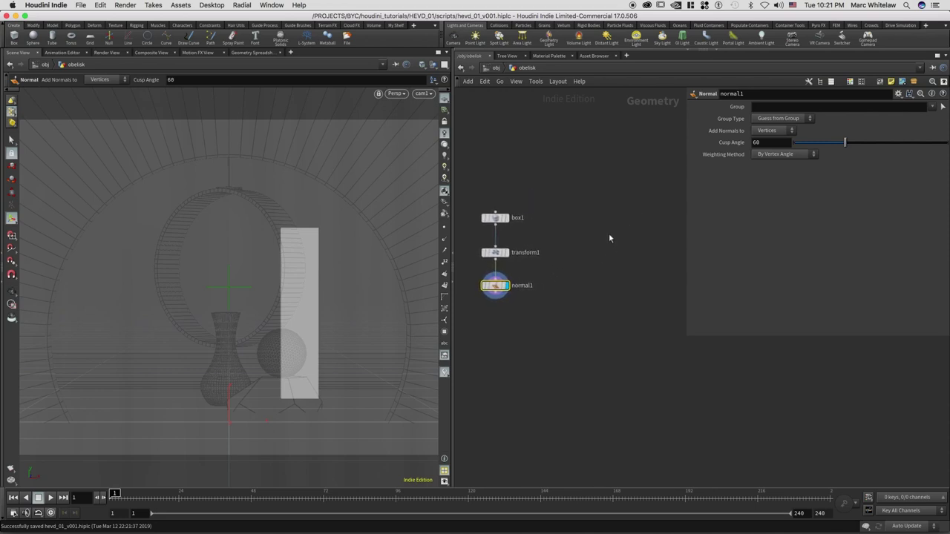
pyautogui.moveTo(621, 222); pyautogui.dragTo(686, 216, button='middle')
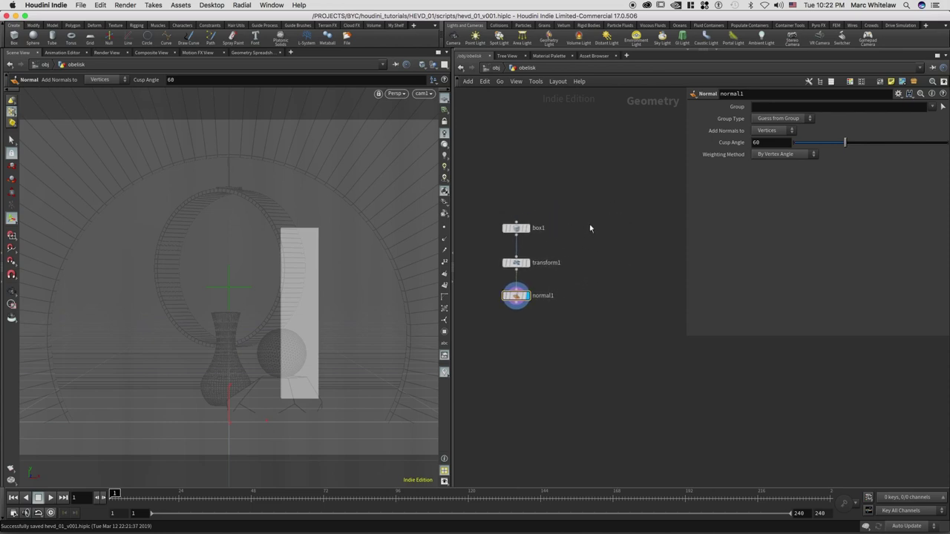
pyautogui.click(495, 68)
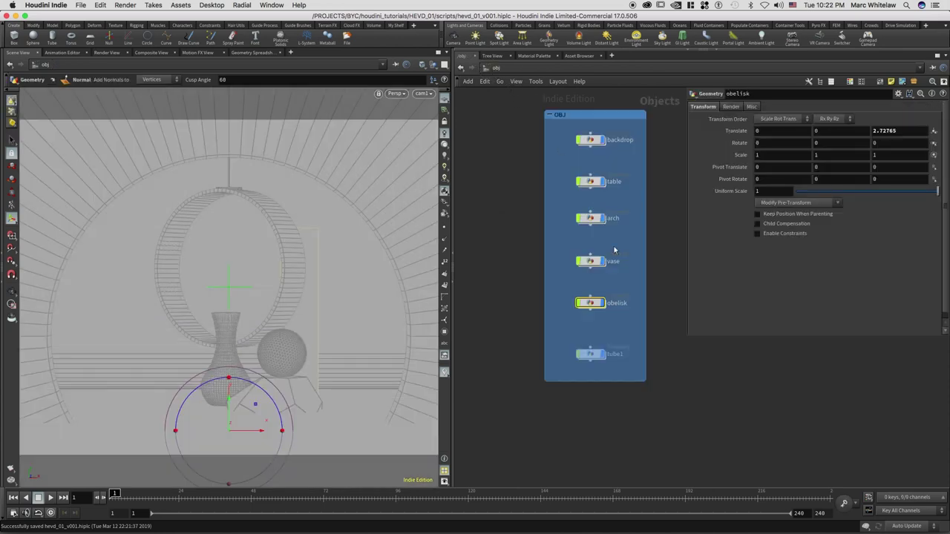
# Step: Move the tube1 object up closer to obelisk, and copy the circle and PolyExtrude nodes of the disc from inside tube1
pyautogui.moveTo(596, 355)
pyautogui.mouseDown()
pyautogui.moveTo(584, 371)
pyautogui.moveTo(591, 339)
pyautogui.mouseUp()
pyautogui.doubleClick(591, 338)
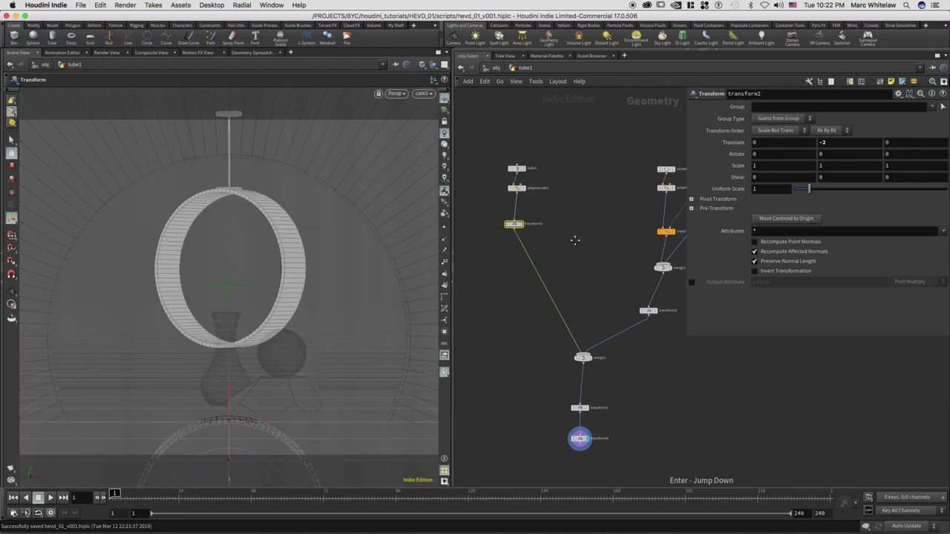
pyautogui.moveTo(620, 172); pyautogui.dragTo(574, 231)
pyautogui.hotkey('ctrl', 'c')
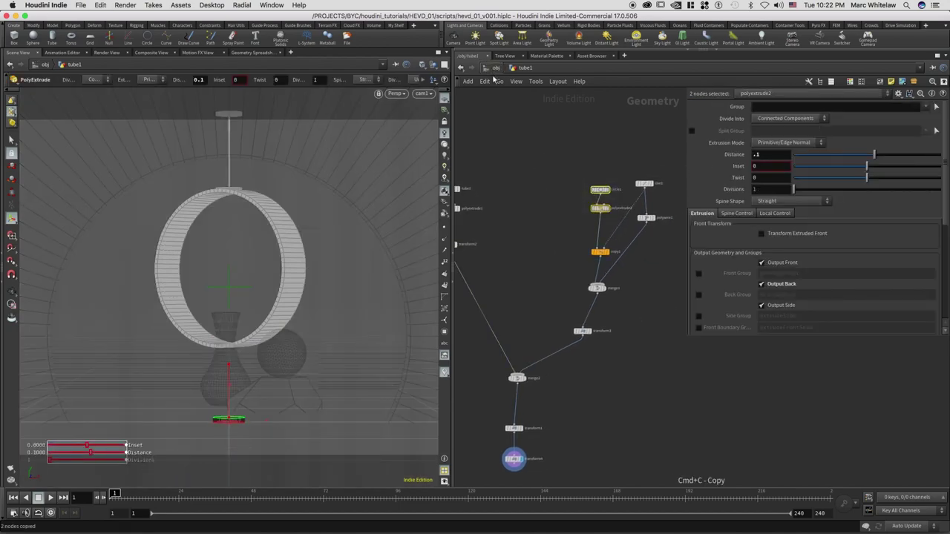
# Step: Save the scene and paste the copied circle and PolyExtrude nodes into the obelisk network
pyautogui.click(496, 68)
pyautogui.hotkey('ctrl', 's')
pyautogui.click(583, 302)
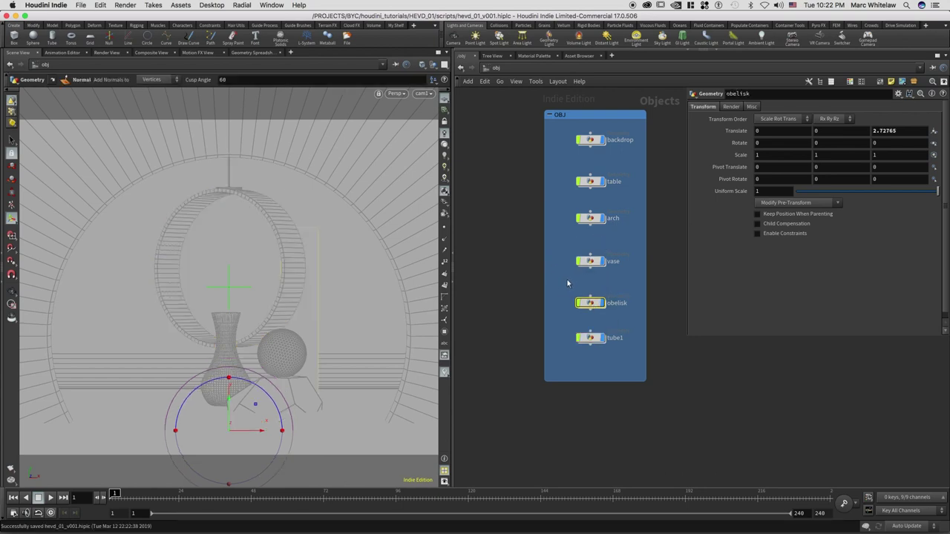
pyautogui.press('i')
pyautogui.press('super+v')
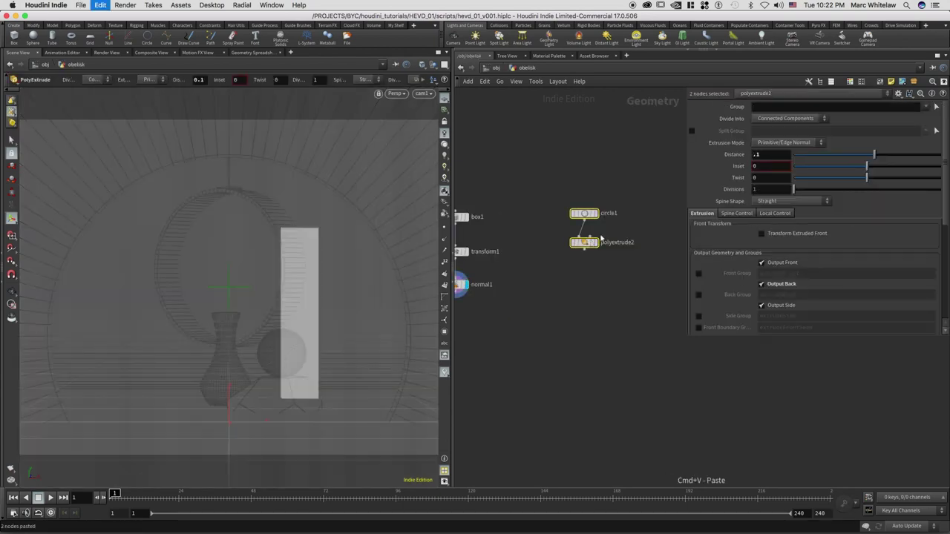
# Step: Display the pasted polyextrude2 and set circle1's uniform scale to 2
pyautogui.click(597, 243)
pyautogui.moveTo(620, 187); pyautogui.dragTo(566, 221)
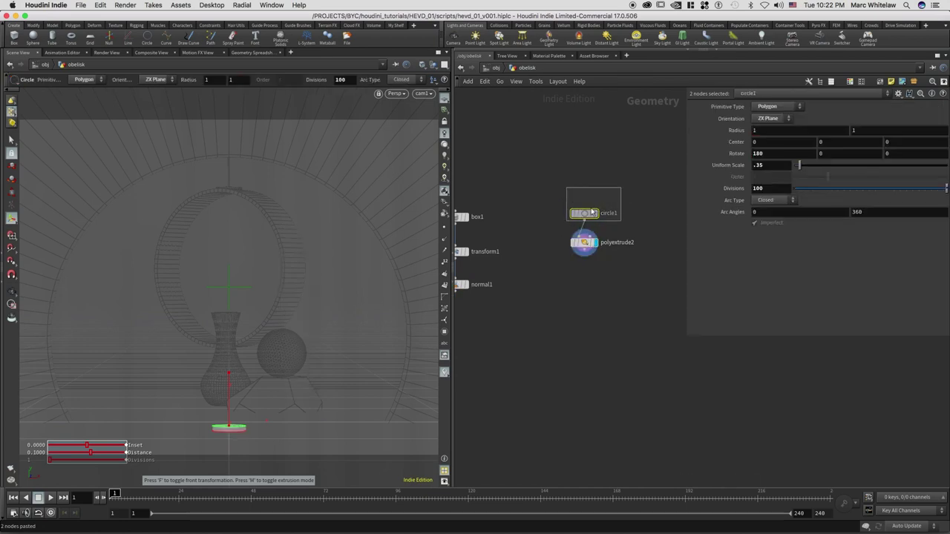
pyautogui.write('5')
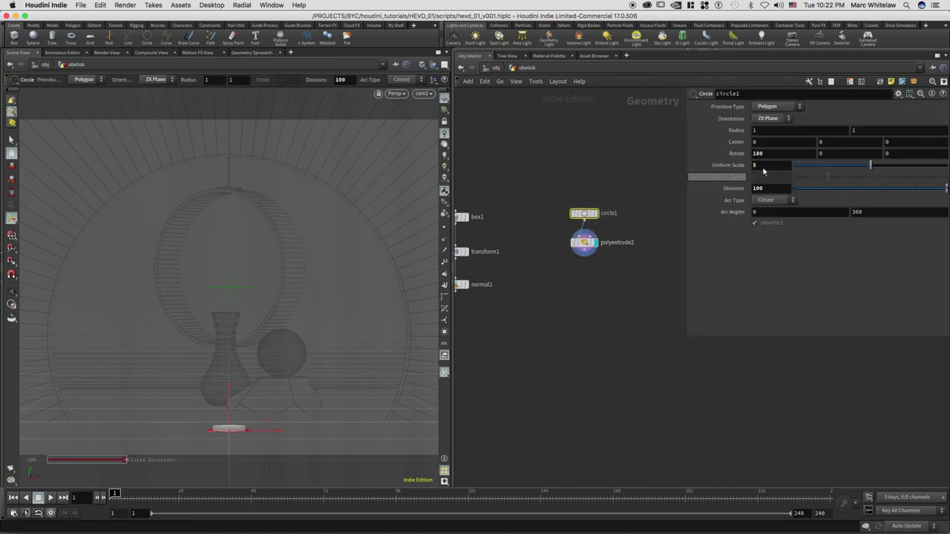
pyautogui.press('Return')
pyautogui.write('2')
pyautogui.press('Return')
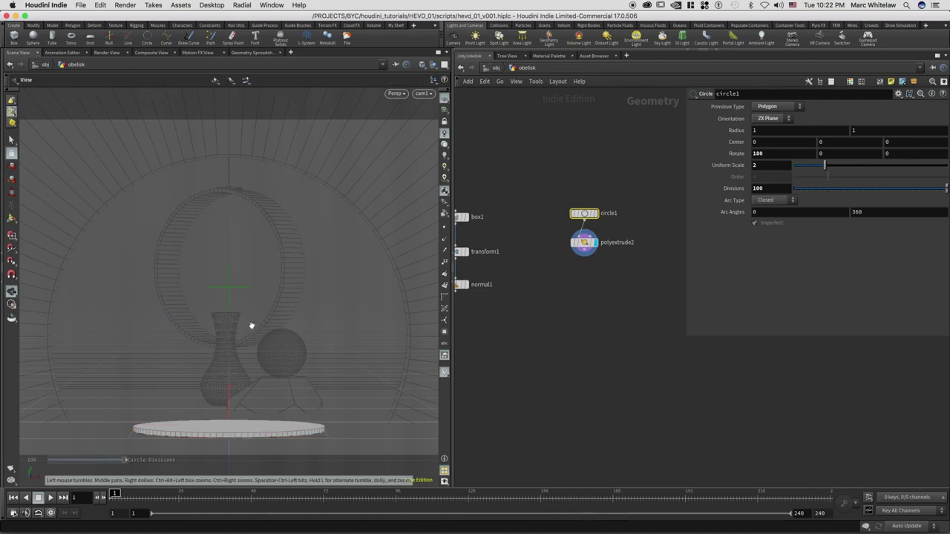
# Step: Add a Transform node below polyextrude2 and display its result
pyautogui.keyDown('alt'); pyautogui.moveTo(265, 280); pyautogui.dragTo(256, 290, button='right'); pyautogui.keyUp('alt')
pyautogui.keyDown('alt'); pyautogui.moveTo(256, 291); pyautogui.dragTo(229, 314); pyautogui.keyUp('alt')
pyautogui.press('t')
pyautogui.click(570, 295)
pyautogui.click(570, 291)
pyautogui.moveTo(570, 291)
pyautogui.mouseDown()
pyautogui.moveTo(584, 249)
pyautogui.moveTo(584, 304)
pyautogui.mouseUp()
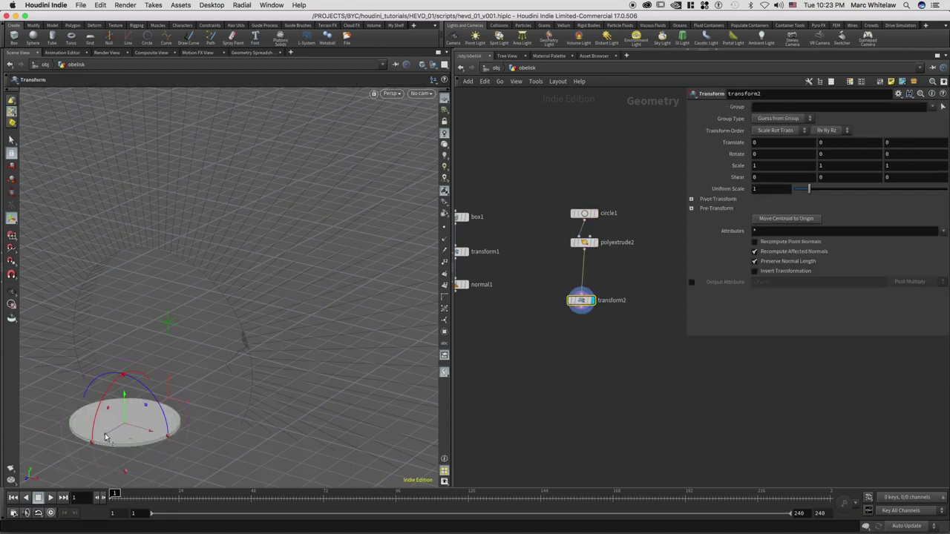
# Step: Move the disc back across the floor to an X translation of about -3.07 and a Z translation of about -11.66
pyautogui.moveTo(128, 426); pyautogui.dragTo(215, 343)
pyautogui.press('Escape')
pyautogui.press('t')
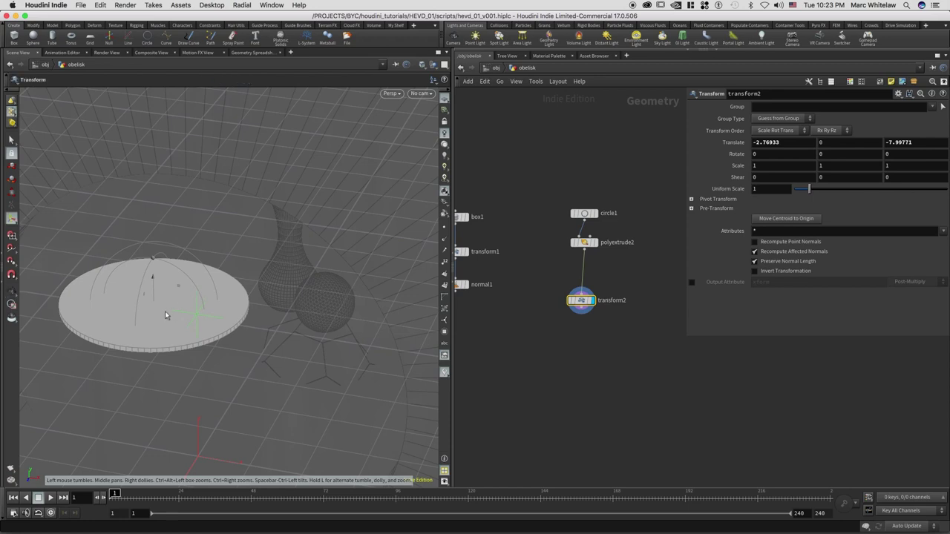
pyautogui.moveTo(147, 317); pyautogui.dragTo(376, 203)
pyautogui.press('r')
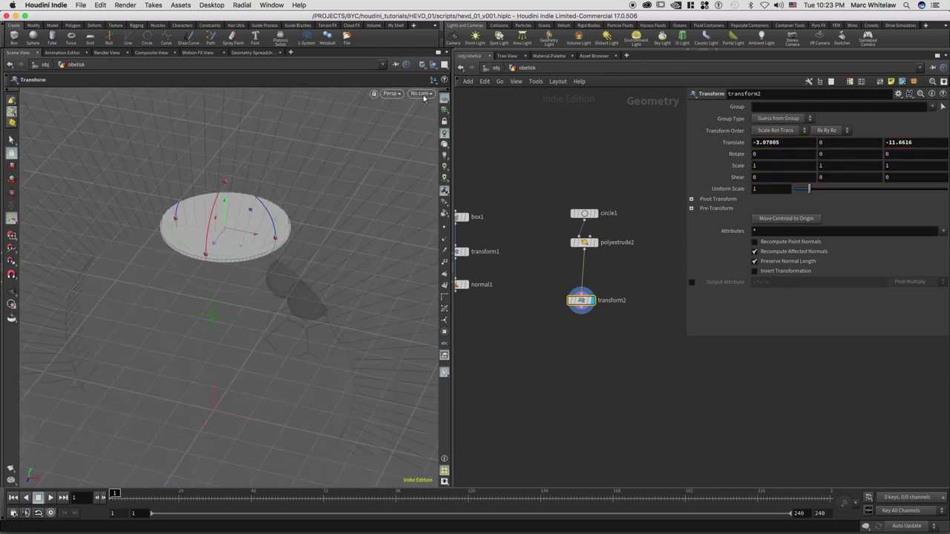
# Step: Look through cam1 with the surrounding objects shown unghosted, and shift the disc to an X translation of about -1.97
pyautogui.click(422, 94)
pyautogui.click(427, 136)
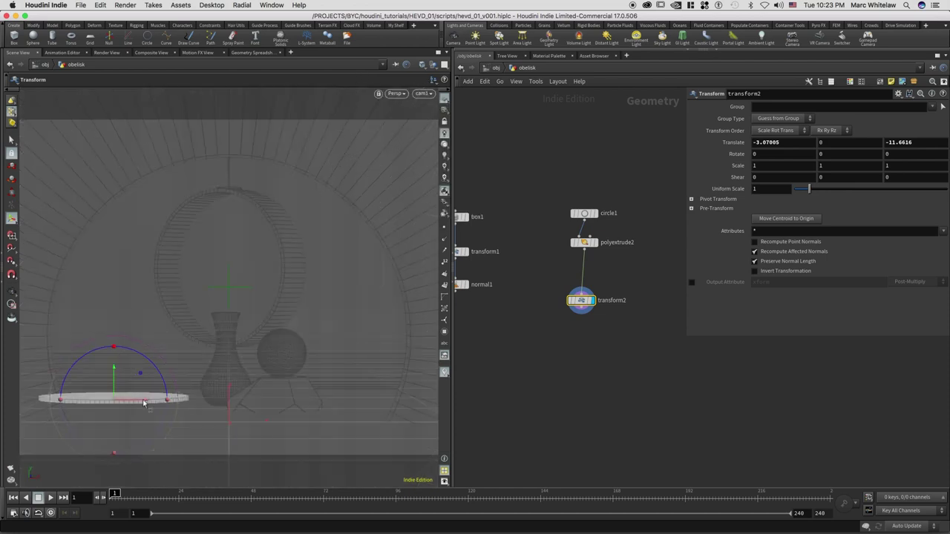
pyautogui.moveTo(146, 403); pyautogui.dragTo(174, 403)
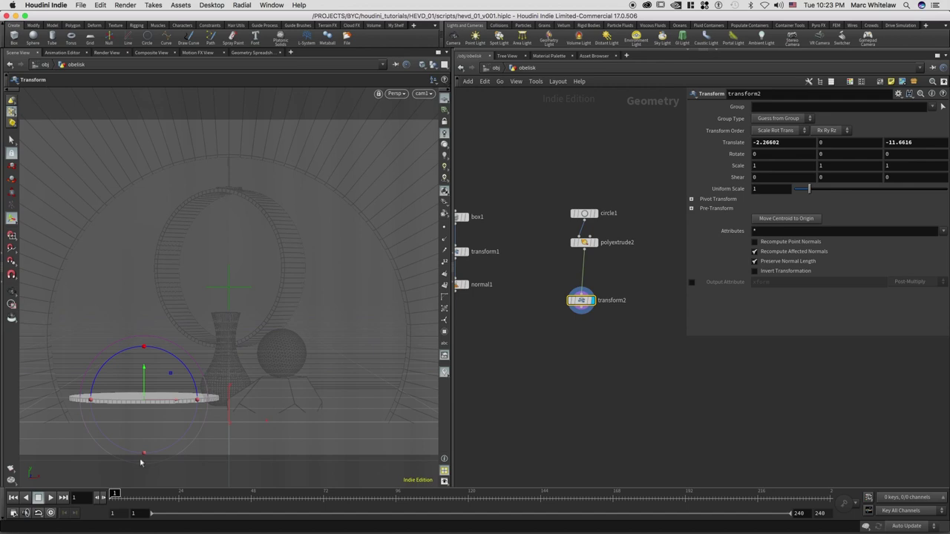
pyautogui.hotkey('shift', 'w')
pyautogui.moveTo(175, 402); pyautogui.dragTo(187, 404)
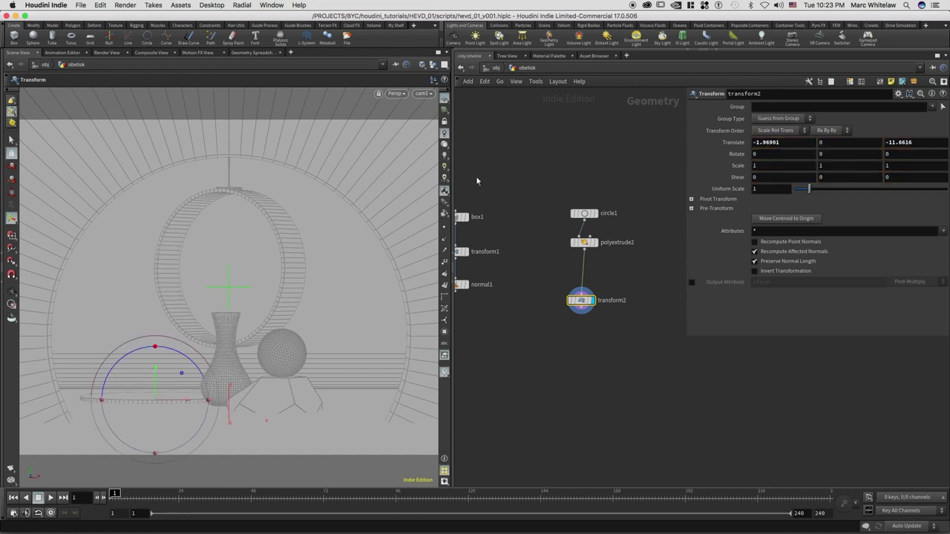
# Step: Duplicate the circle, PolyExtrude and Transform nodes beside the originals as a second disc chain and display it
pyautogui.moveTo(584, 162); pyautogui.dragTo(544, 156, button='middle')
pyautogui.moveTo(547, 295)
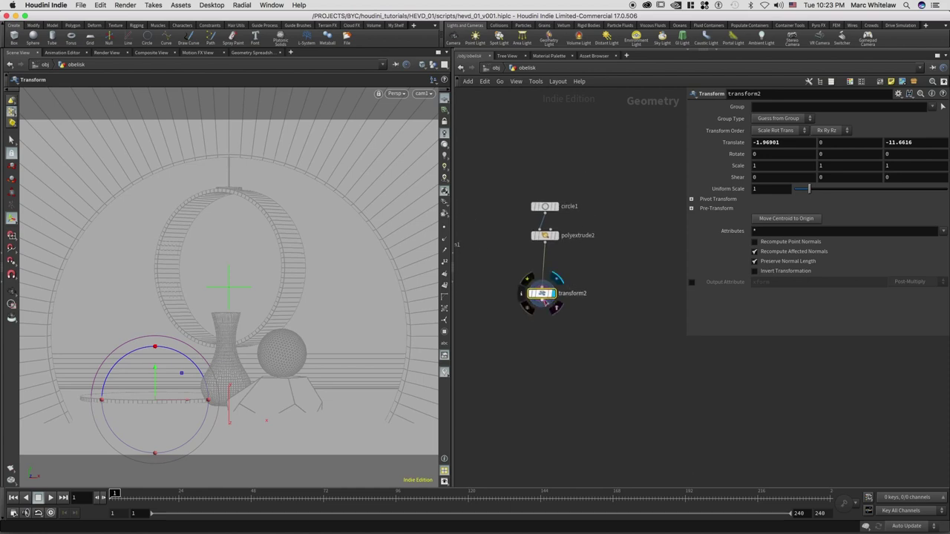
pyautogui.keyDown('alt'); pyautogui.moveTo(543, 297); pyautogui.dragTo(622, 296); pyautogui.keyUp('alt')
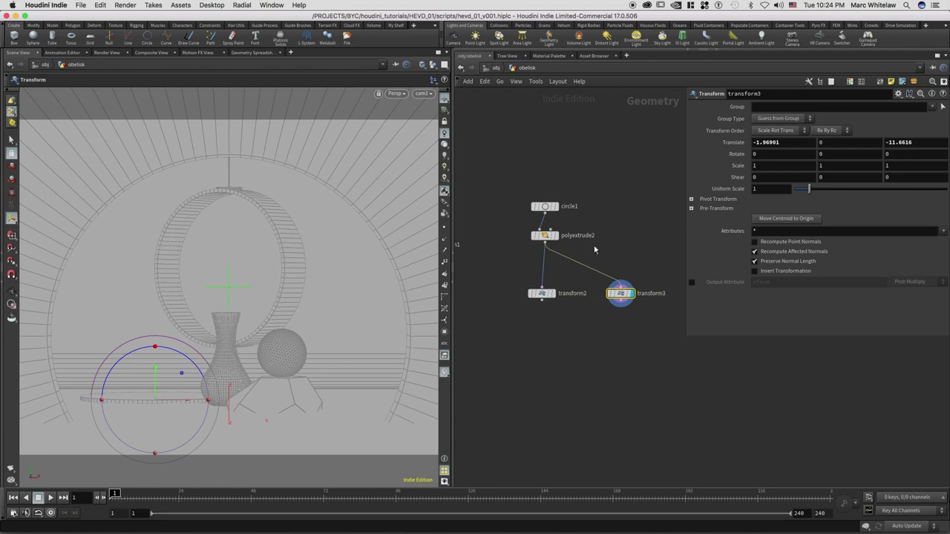
pyautogui.moveTo(577, 185); pyautogui.dragTo(620, 285)
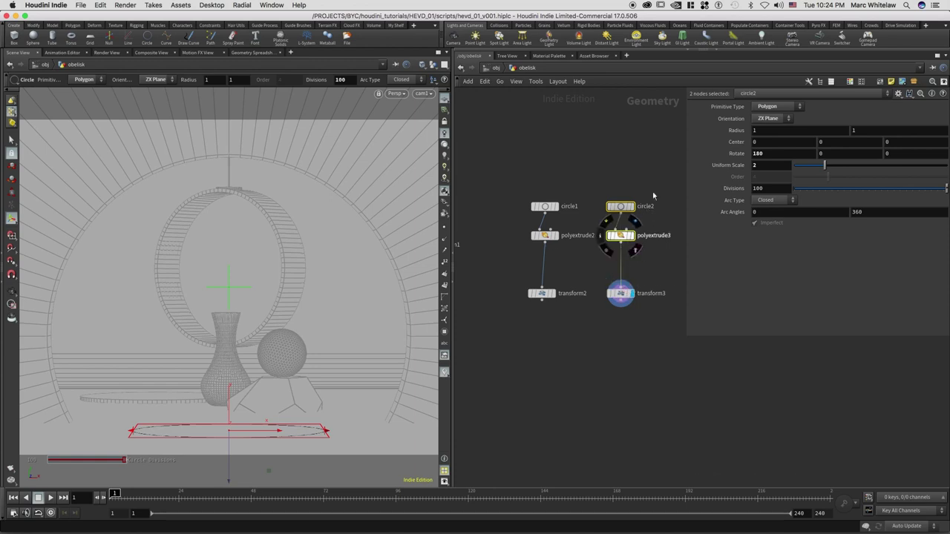
# Step: Set the second disc's circle2 uniform scale to 1.5
pyautogui.click(622, 207)
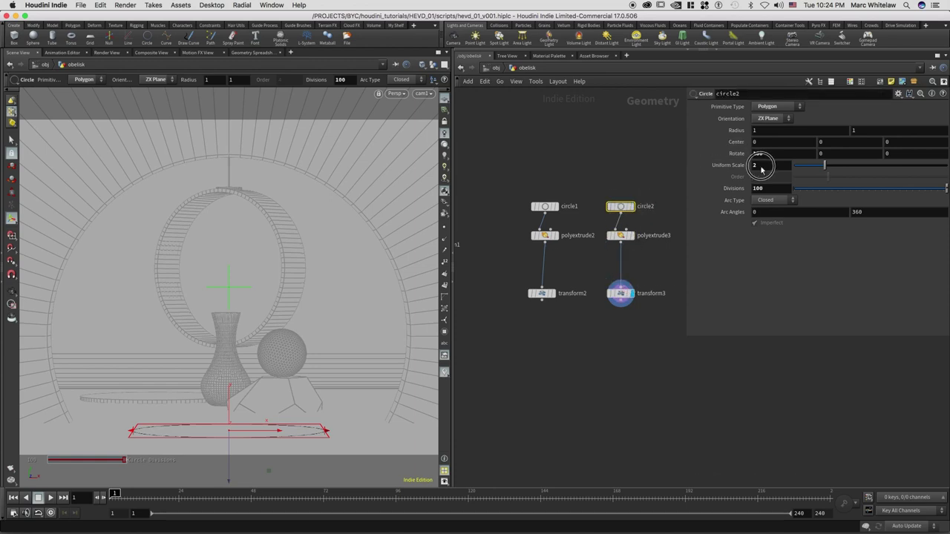
pyautogui.write('1.5')
pyautogui.press('Return')
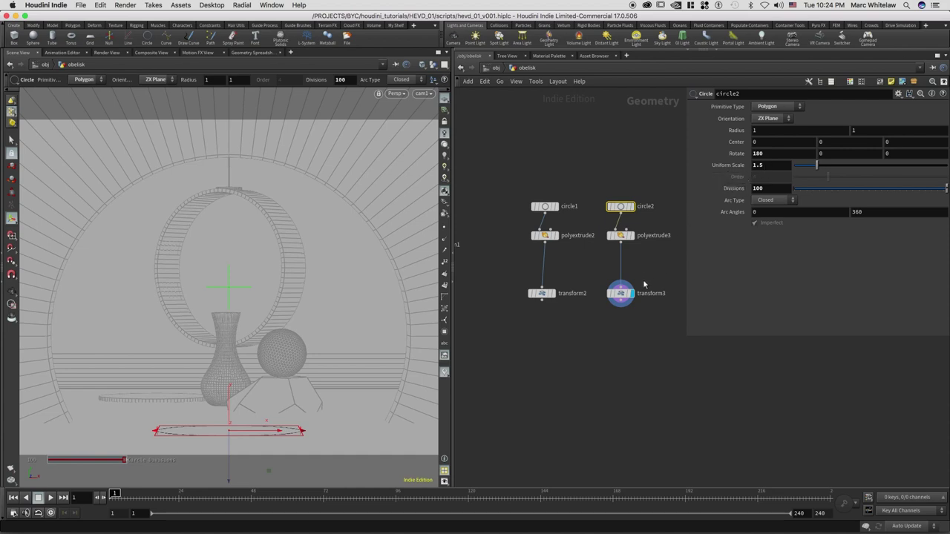
# Step: Raise the second disc by setting transform3's Y translation to 0.2
pyautogui.moveTo(604, 312); pyautogui.dragTo(652, 272)
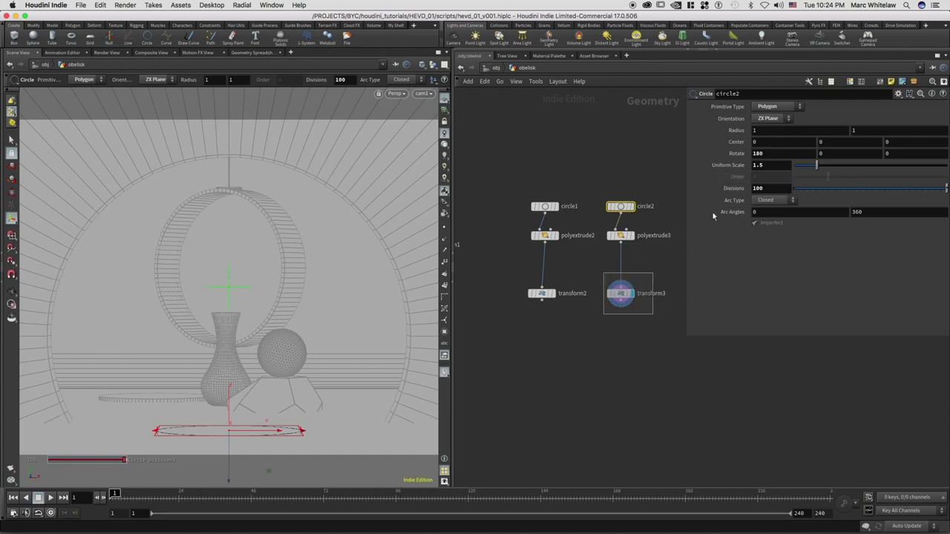
pyautogui.moveTo(830, 143); pyautogui.dragTo(802, 147)
pyautogui.press('Return')
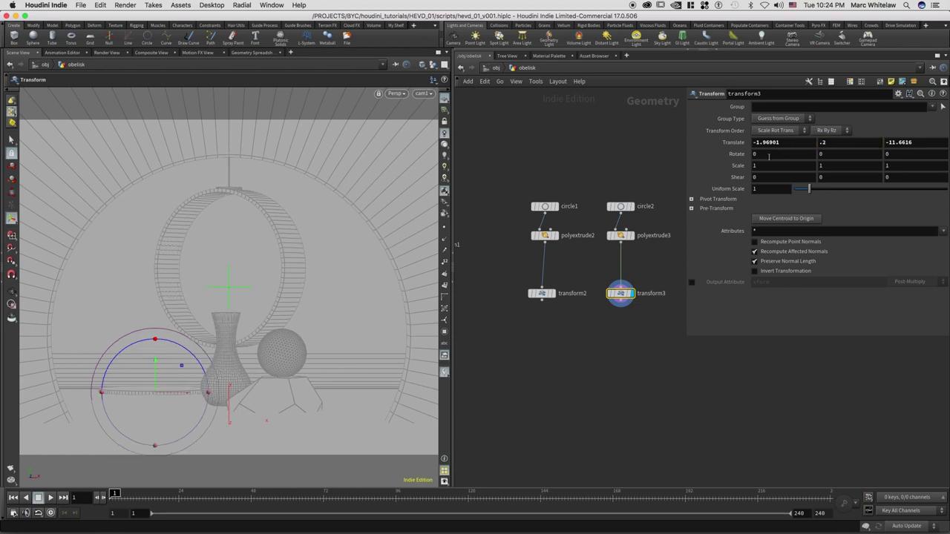
pyautogui.press('Return')
# Step: Add a displayed Merge node combining transform2 and transform3
pyautogui.click(562, 367)
pyautogui.moveTo(542, 302); pyautogui.dragTo(562, 356)
pyautogui.moveTo(620, 302); pyautogui.dragTo(582, 359)
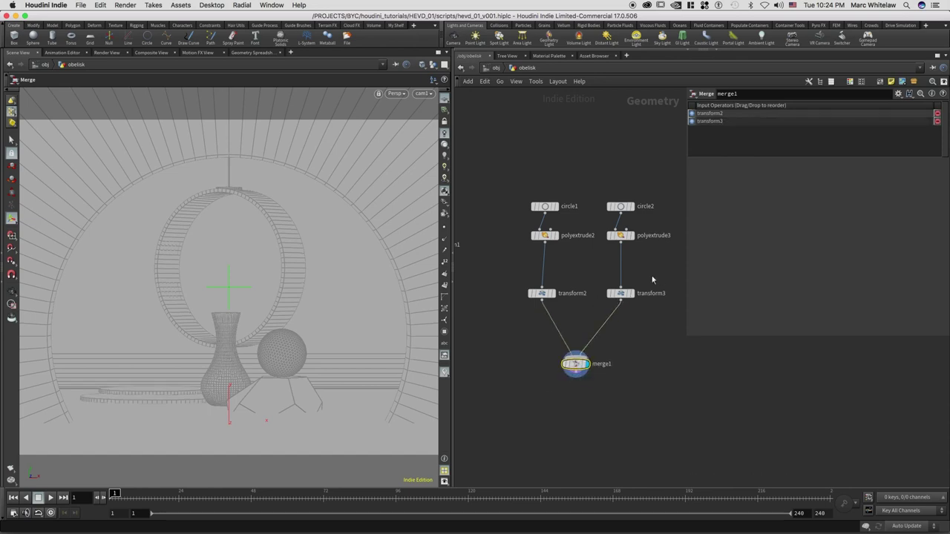
# Step: Set the extrusion distance of the second disc's polyextrude3 node to 0.2
pyautogui.click(621, 294)
pyautogui.moveTo(646, 190); pyautogui.dragTo(616, 215)
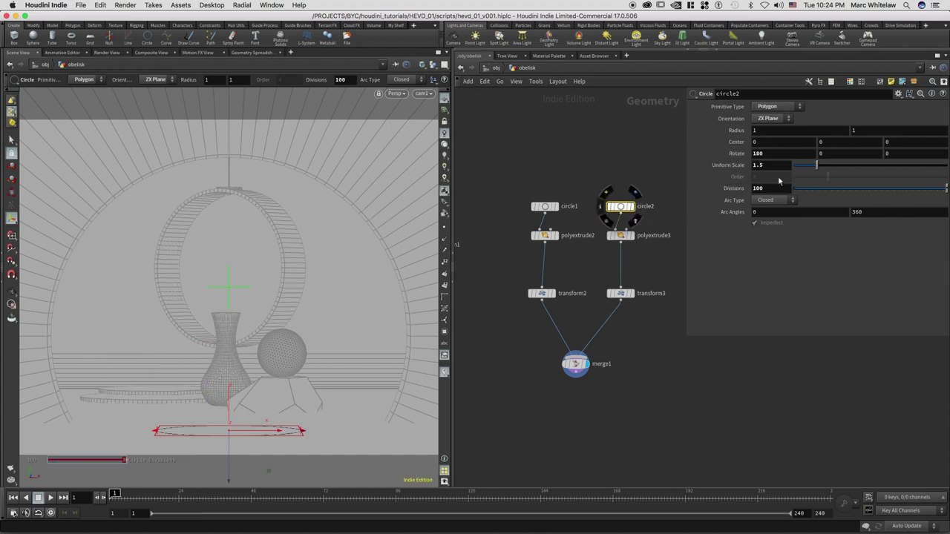
pyautogui.click(621, 236)
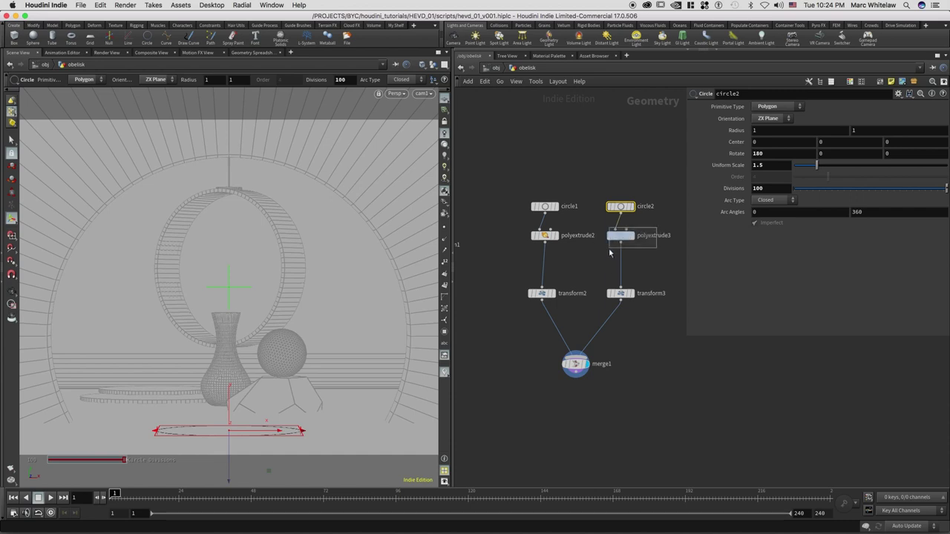
pyautogui.moveTo(765, 155); pyautogui.dragTo(740, 161)
pyautogui.write('.2')
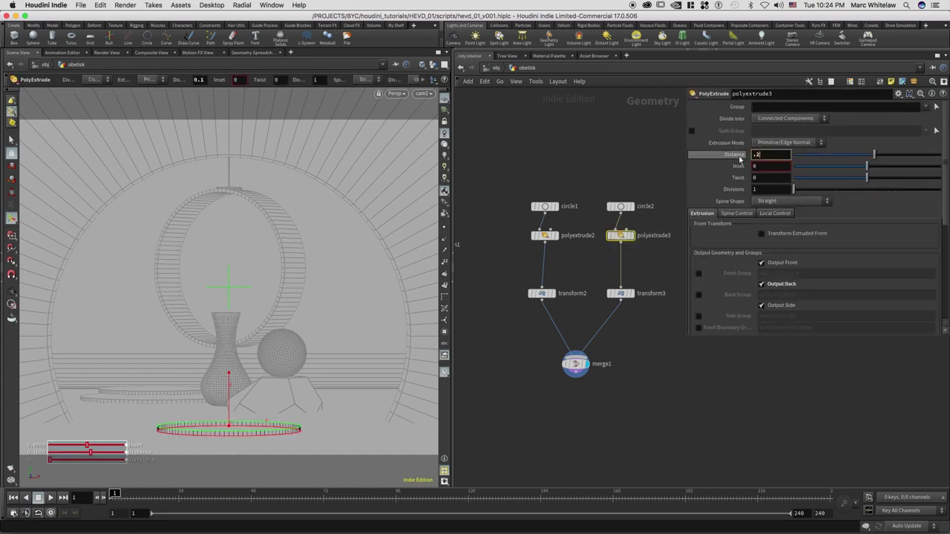
pyautogui.press('Return')
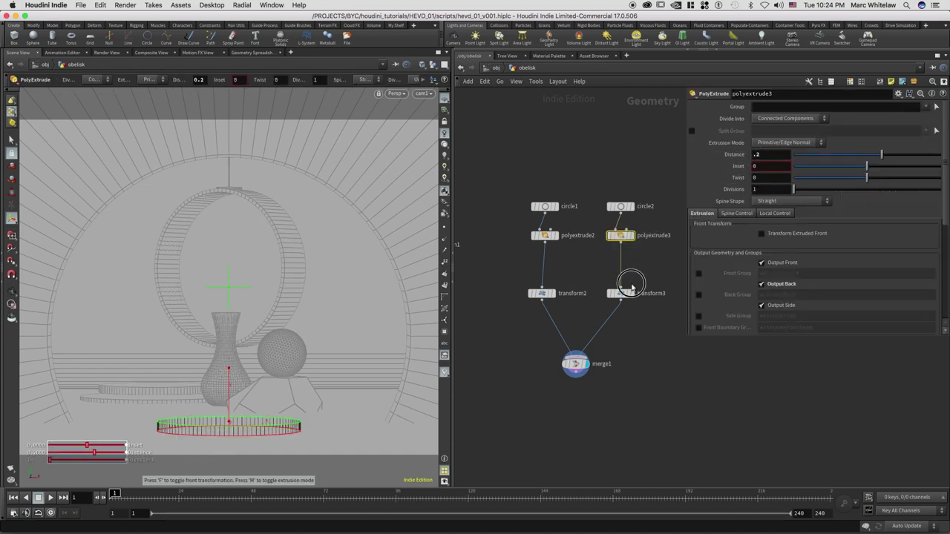
# Step: Insert a PolyBevel node between polyextrude3 and transform3 in the second disc's chain
pyautogui.click(621, 293)
pyautogui.press('f')
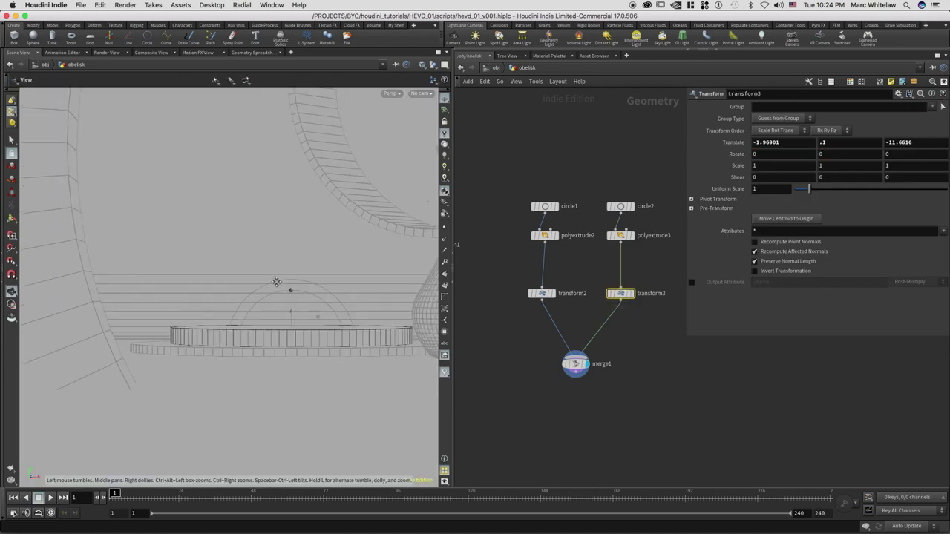
pyautogui.moveTo(271, 318)
pyautogui.mouseDown()
pyautogui.moveTo(263, 335)
pyautogui.moveTo(294, 329)
pyautogui.moveTo(282, 314)
pyautogui.moveTo(267, 327)
pyautogui.moveTo(290, 295)
pyautogui.moveTo(259, 322)
pyautogui.mouseUp()
pyautogui.press('t')
pyautogui.moveTo(636, 305); pyautogui.dragTo(593, 321, button='middle')
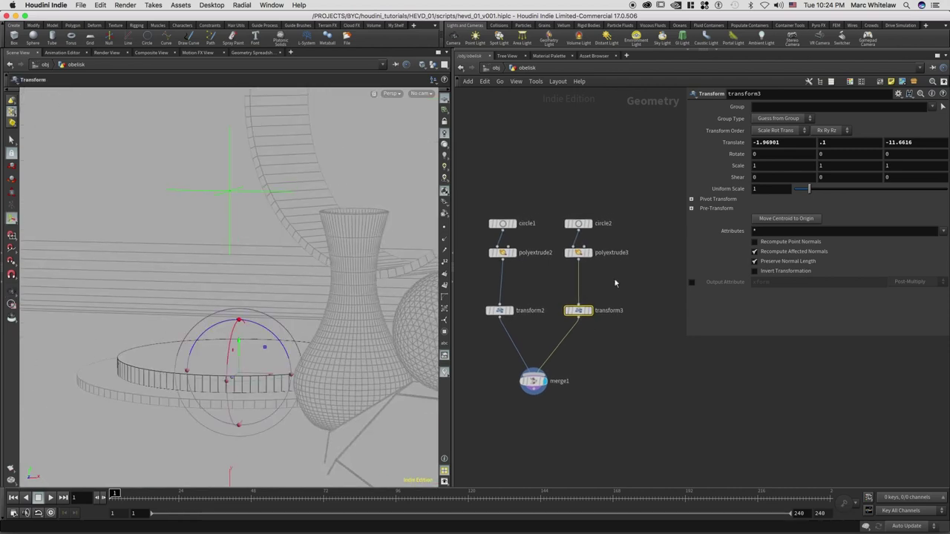
pyautogui.press('Tab')
pyautogui.write('beve')
pyautogui.press('Return')
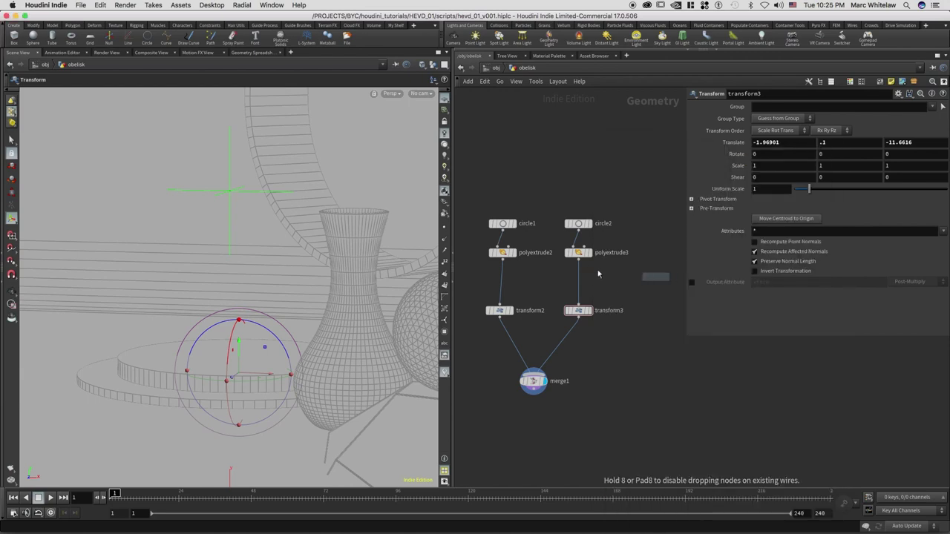
pyautogui.click(582, 286)
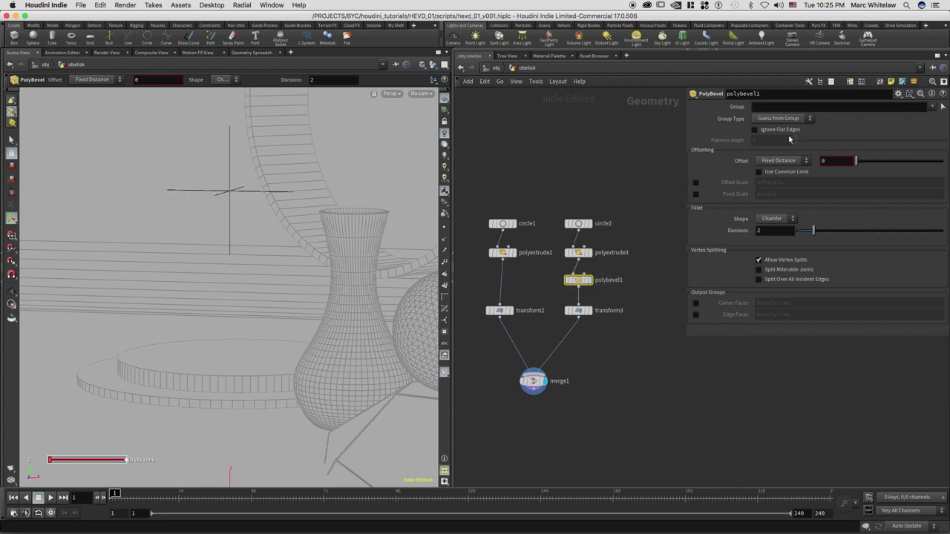
# Step: Give polybevel1 a fixed offset distance of 0.01 and a Round fillet shape
pyautogui.moveTo(831, 161); pyautogui.dragTo(809, 162)
pyautogui.write('.01')
pyautogui.press('Return')
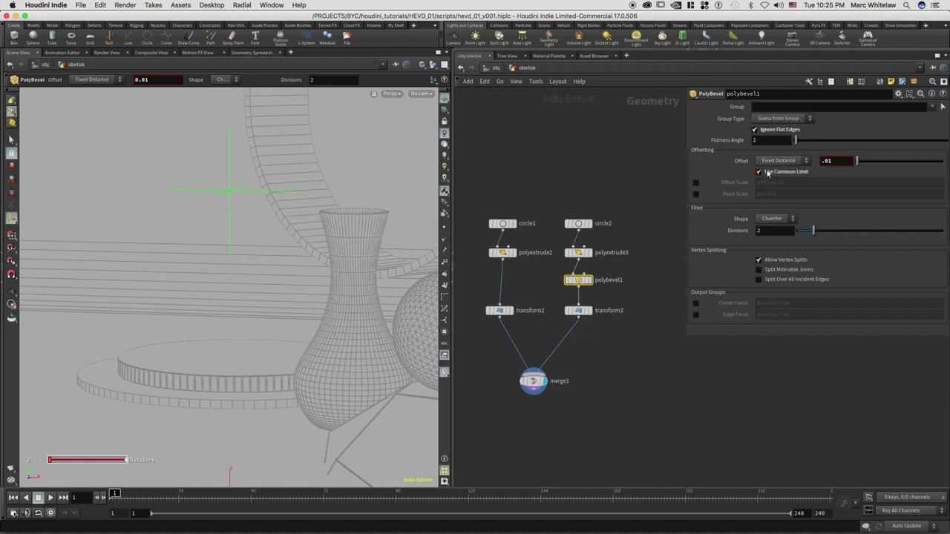
pyautogui.click(776, 172)
pyautogui.click(772, 217)
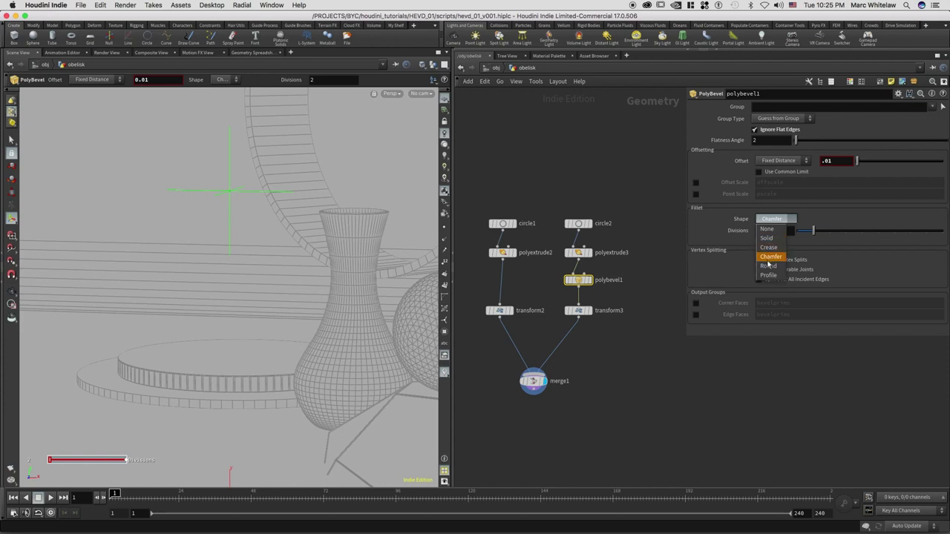
pyautogui.click(768, 267)
# Step: Increase polybevel1's offset to 0.02 while keeping Ignore Flat Edges enabled
pyautogui.click(769, 132)
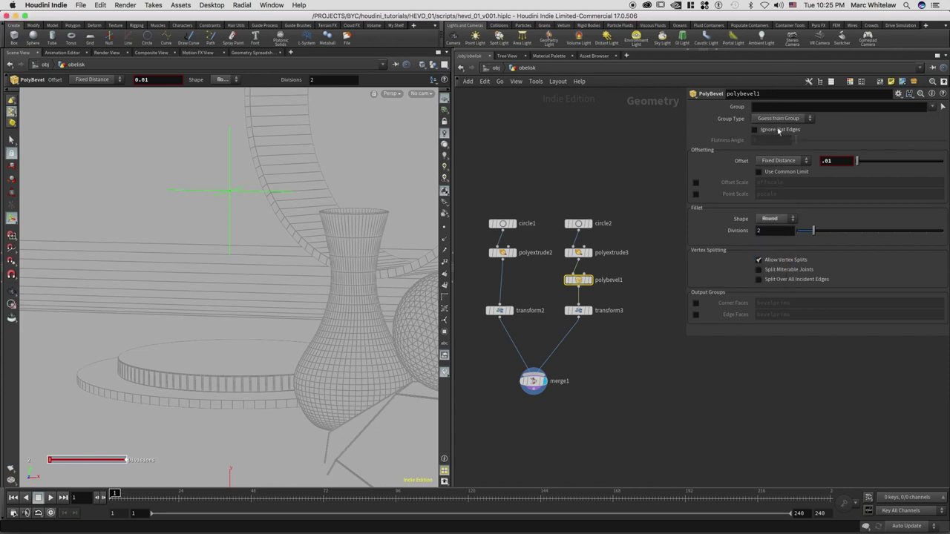
pyautogui.doubleClick(828, 164)
pyautogui.write('.02')
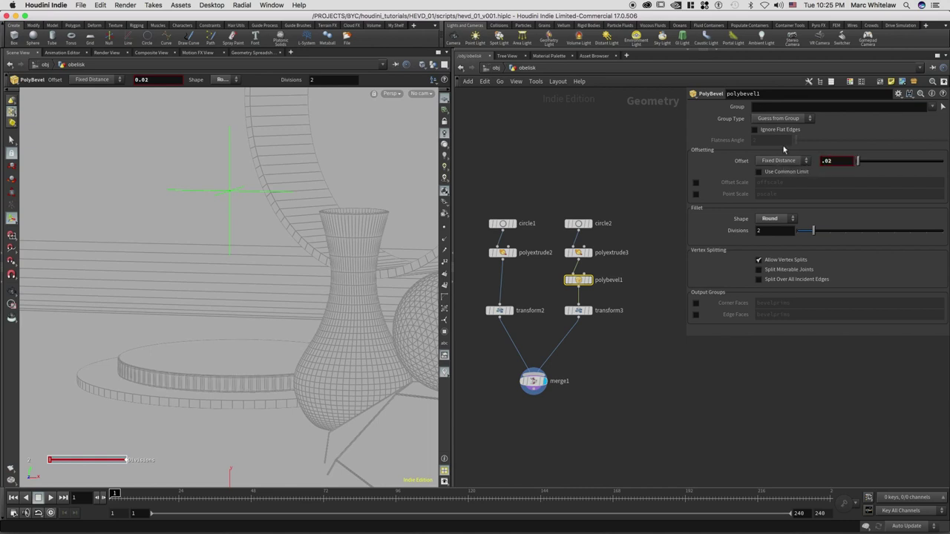
pyautogui.moveTo(793, 140); pyautogui.dragTo(734, 146)
pyautogui.press('Return')
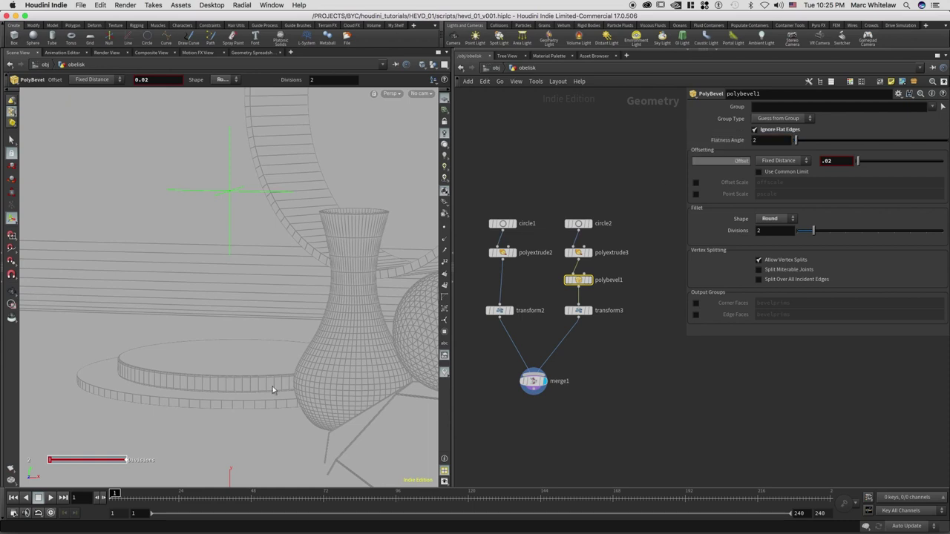
# Step: Raise polybevel1's flatness angle to 15.9 and set its fillet divisions to 5
pyautogui.keyDown('alt'); pyautogui.moveTo(278, 368); pyautogui.dragTo(322, 346, button='right'); pyautogui.keyUp('alt')
pyautogui.moveTo(802, 145); pyautogui.dragTo(808, 141)
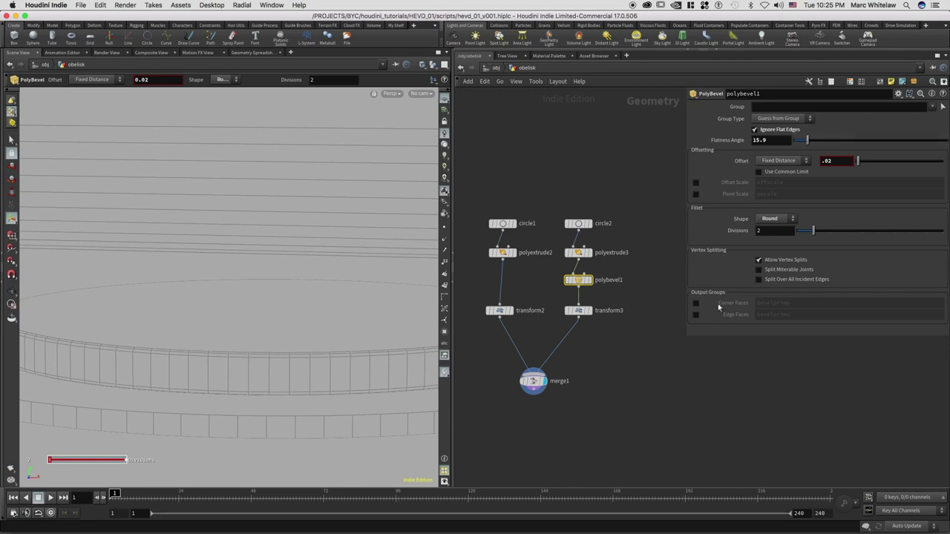
pyautogui.write('5')
pyautogui.press('Return')
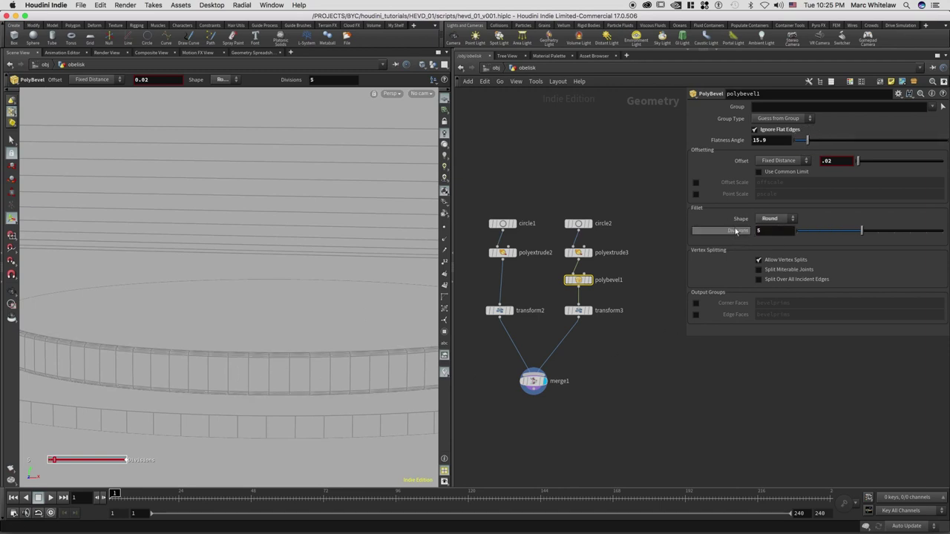
# Step: Set the second disc's circle2 divisions to 150
pyautogui.click(579, 222)
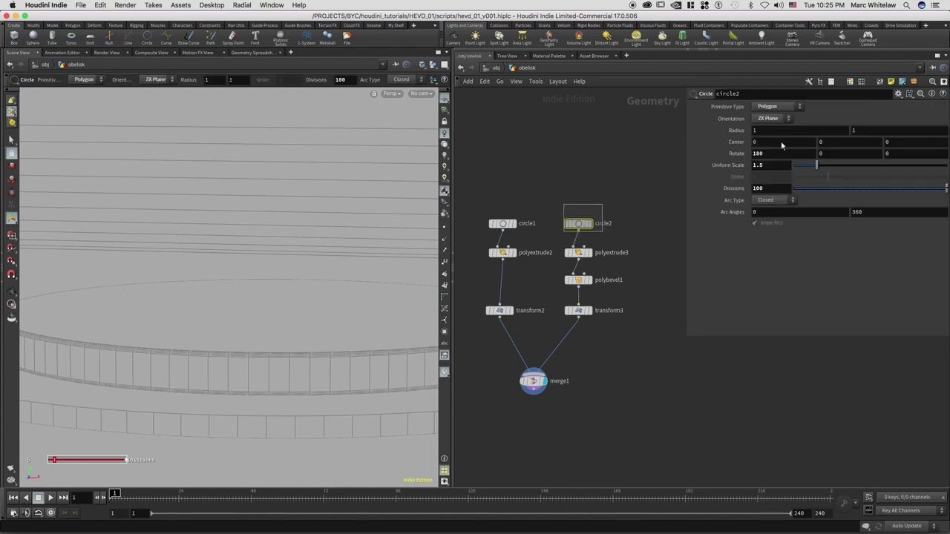
pyautogui.click(753, 188)
pyautogui.write('150')
pyautogui.press('Return')
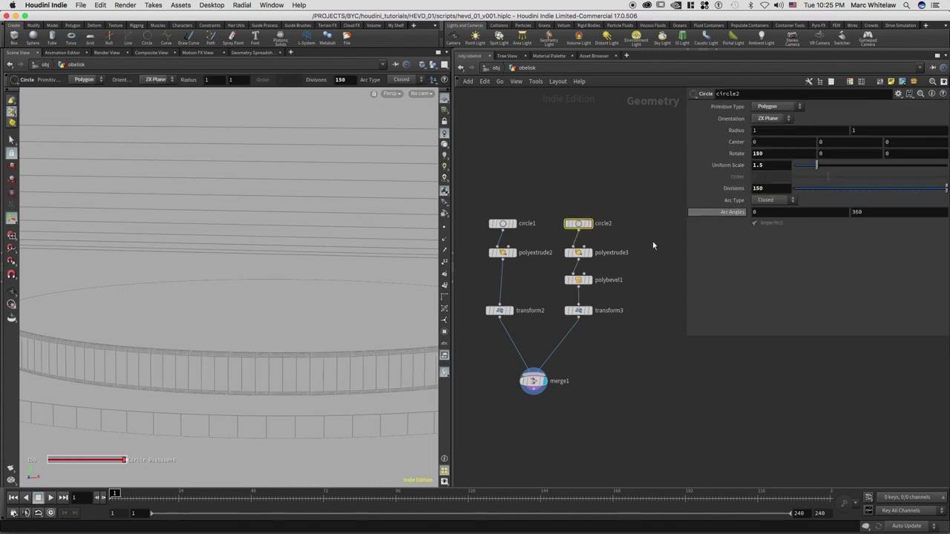
# Step: Set the first disc's circle1 divisions to 150 and save the scene
pyautogui.moveTo(578, 319); pyautogui.dragTo(618, 313, button='middle')
pyautogui.moveTo(585, 204); pyautogui.dragTo(531, 229)
pyautogui.click(770, 189)
pyautogui.write('1')
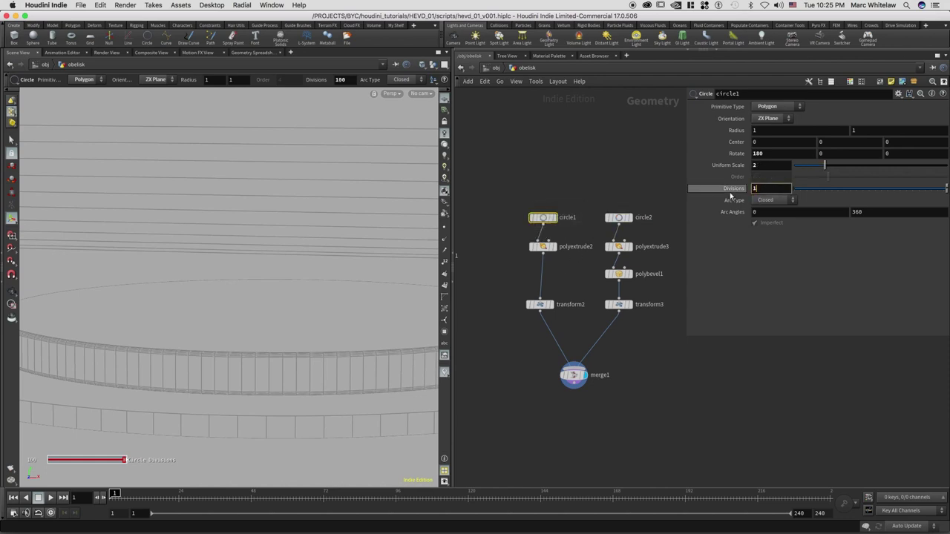
pyautogui.press('Return')
pyautogui.moveTo(623, 278)
pyautogui.press('super+s')
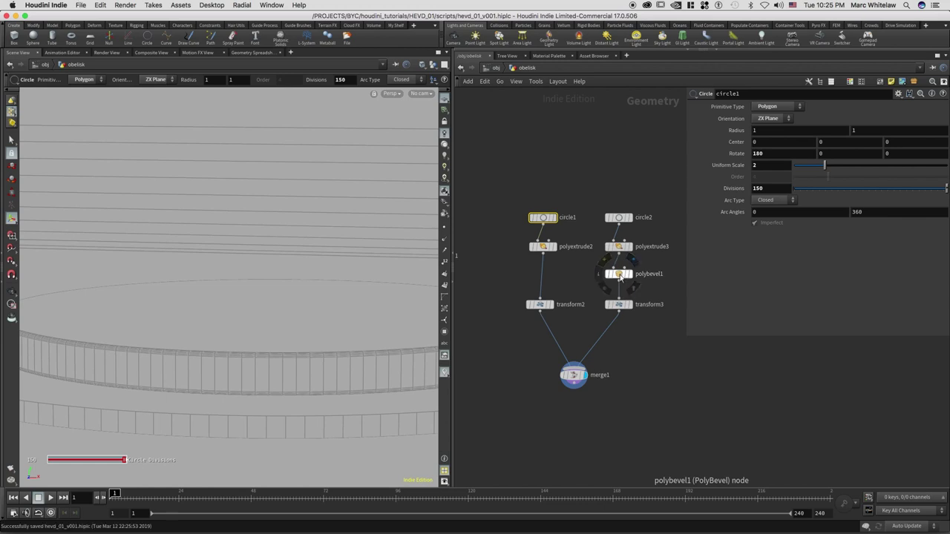
# Step: Duplicate polybevel1 into the first disc's chain between polyextrude2 and transform2
pyautogui.keyDown('alt'); pyautogui.moveTo(618, 280); pyautogui.dragTo(541, 277); pyautogui.keyUp('alt')
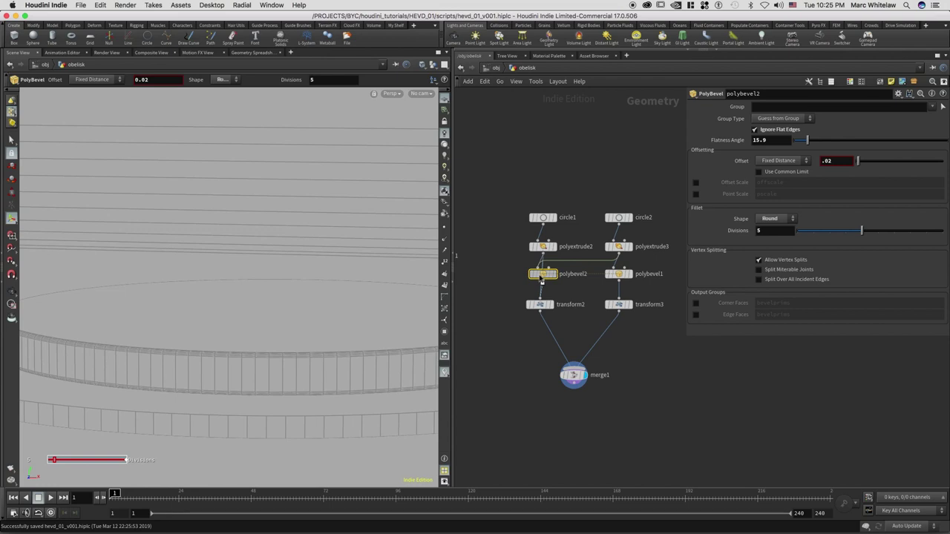
pyautogui.keyDown('alt'); pyautogui.moveTo(271, 375); pyautogui.dragTo(265, 380, button='right'); pyautogui.keyUp('alt')
pyautogui.keyDown('alt'); pyautogui.moveTo(265, 381); pyautogui.dragTo(262, 383); pyautogui.keyUp('alt')
# Step: Lower the second disc onto the first by setting transform3's Y translation to 0.08
pyautogui.click(616, 307)
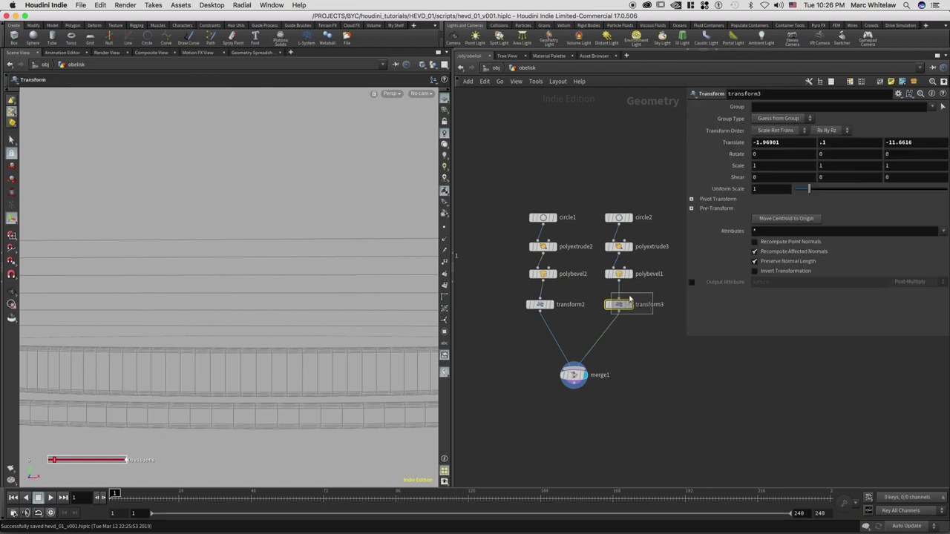
pyautogui.click(826, 144)
pyautogui.moveTo(826, 146); pyautogui.dragTo(822, 149)
pyautogui.write('.09')
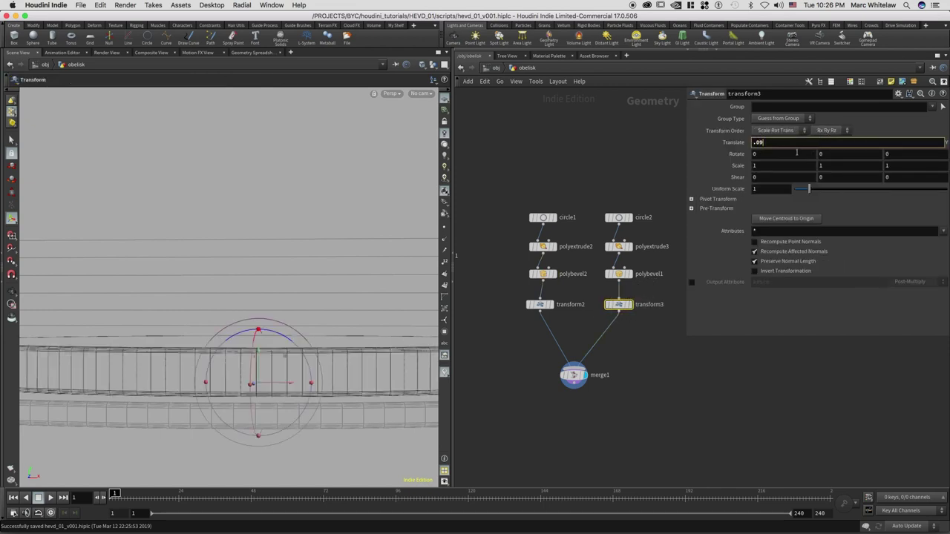
pyautogui.press('Return')
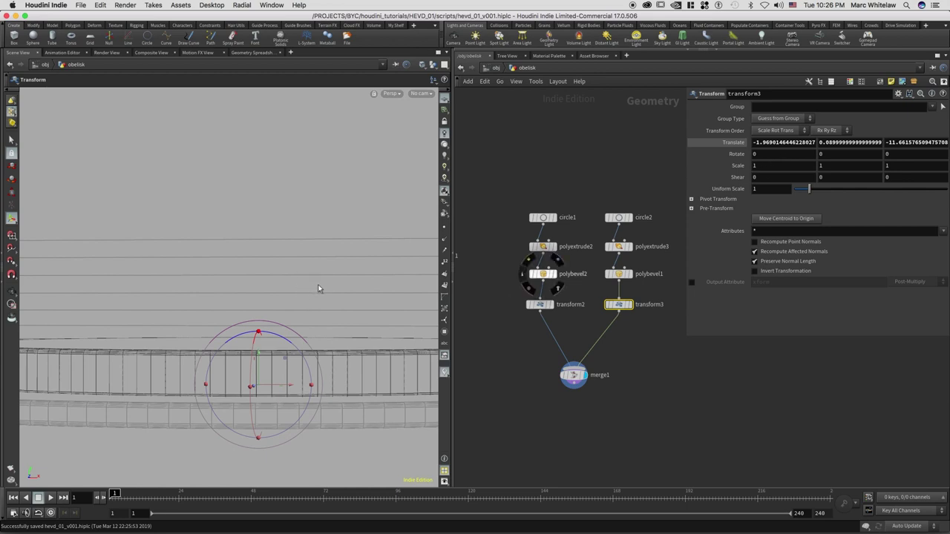
pyautogui.moveTo(830, 142); pyautogui.dragTo(867, 145)
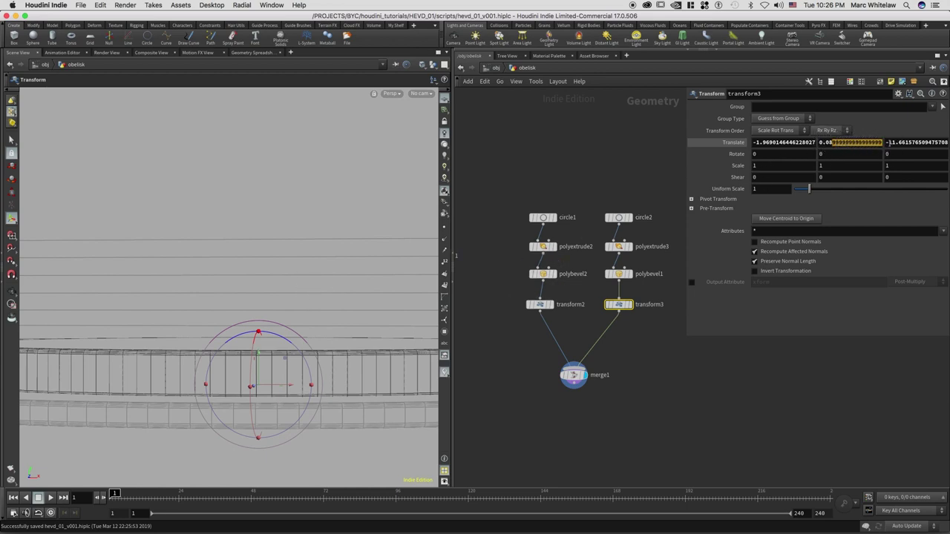
pyautogui.write('7')
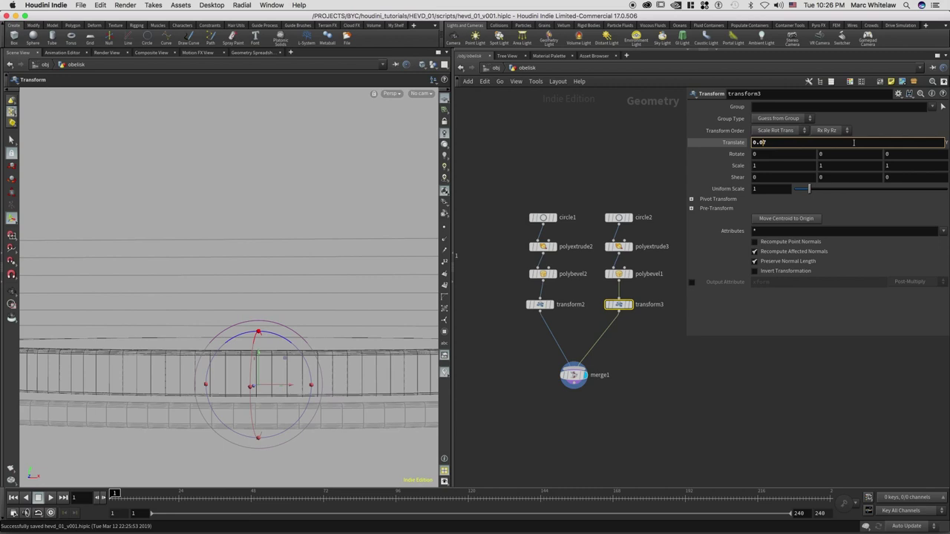
pyautogui.press('Return')
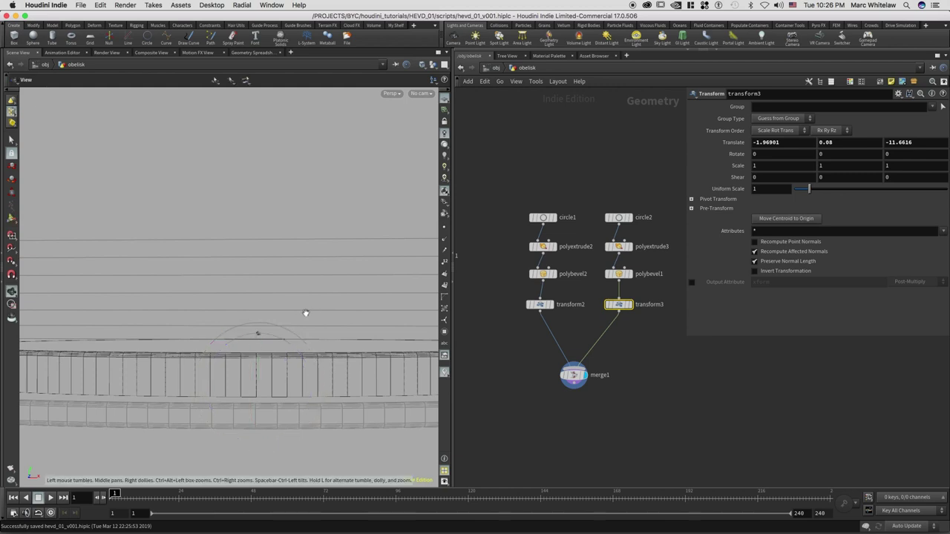
# Step: Duplicate the second disc's circle, PolyExtrude, PolyBevel and Transform nodes as a third chain feeding merge1
pyautogui.keyDown('alt'); pyautogui.moveTo(333, 312); pyautogui.dragTo(269, 377); pyautogui.keyUp('alt')
pyautogui.moveTo(608, 176); pyautogui.dragTo(555, 197, button='middle')
pyautogui.moveTo(610, 204); pyautogui.dragTo(521, 393)
pyautogui.click(640, 339)
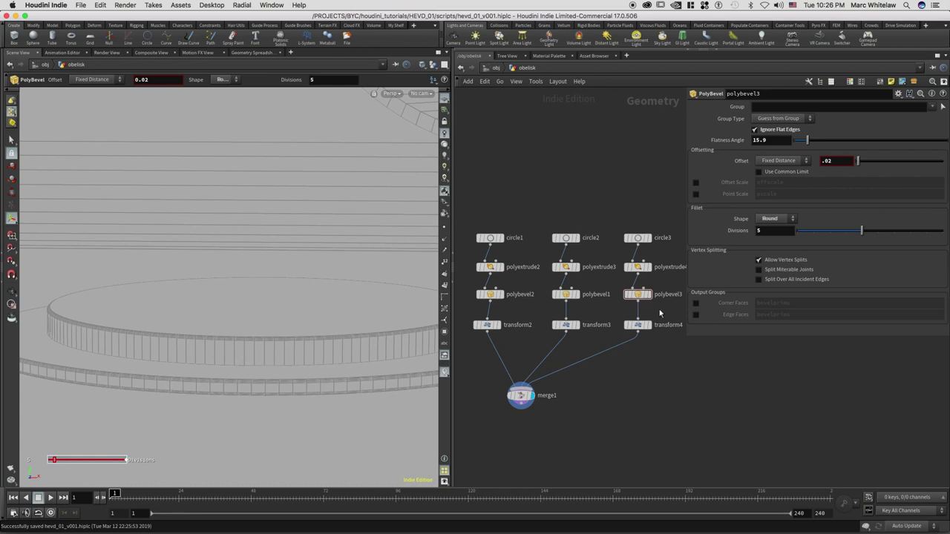
# Step: Raise the third disc by setting transform4's Y translation to 0.2
pyautogui.click(637, 325)
pyautogui.click(830, 143)
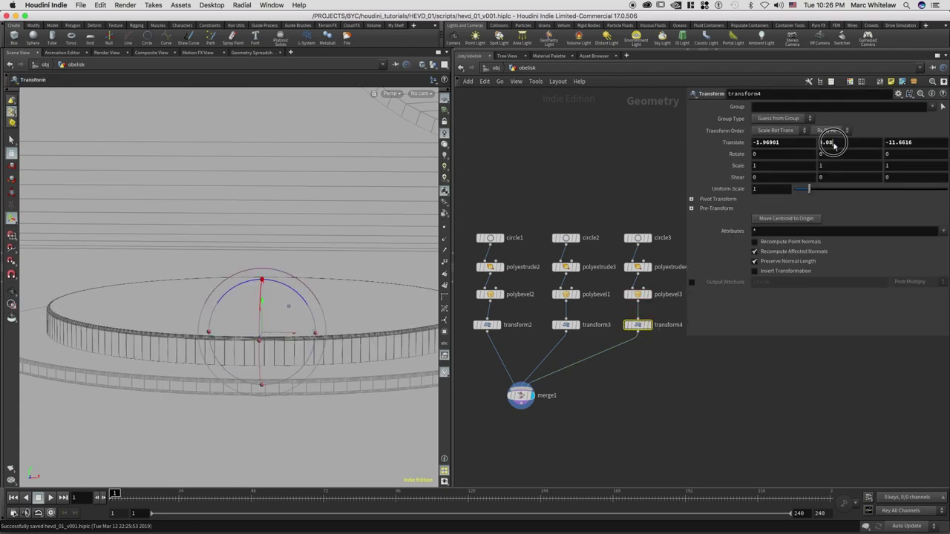
pyautogui.moveTo(828, 148); pyautogui.dragTo(826, 147)
pyautogui.doubleClick(820, 144)
pyautogui.write('.2')
pyautogui.press('Return')
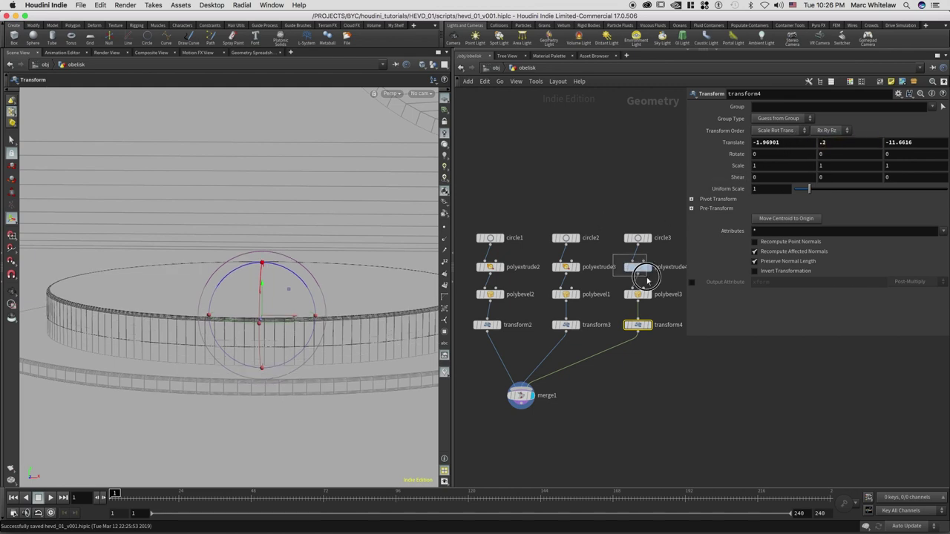
# Step: Shrink the third disc by setting circle3's uniform scale to 1
pyautogui.click(638, 238)
pyautogui.moveTo(752, 166); pyautogui.dragTo(731, 167)
pyautogui.write('1')
pyautogui.press('Return')
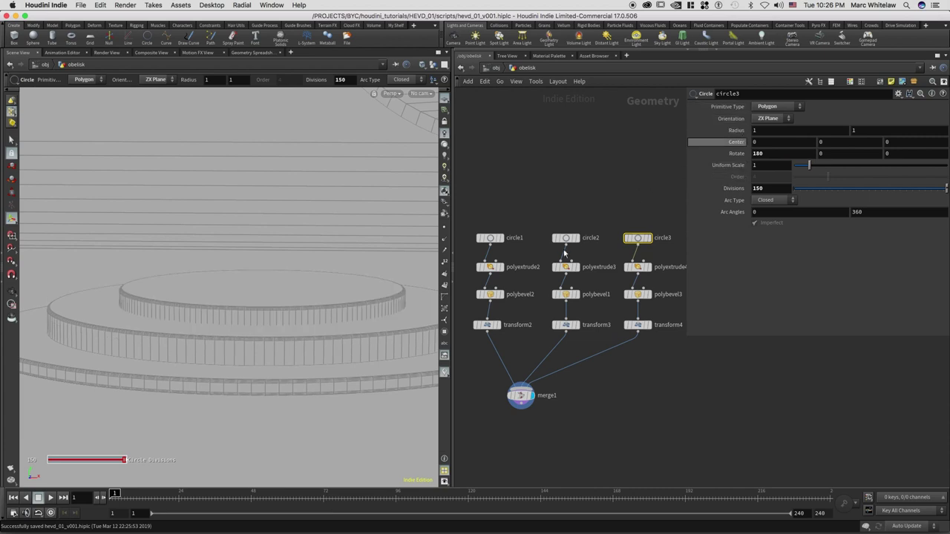
# Step: Thicken the bottom disc by setting polyextrude2's distance to 0.12
pyautogui.keyDown('alt'); pyautogui.moveTo(285, 288); pyautogui.dragTo(223, 318, button='right'); pyautogui.keyUp('alt')
pyautogui.keyDown('alt'); pyautogui.moveTo(223, 319); pyautogui.dragTo(267, 322); pyautogui.keyUp('alt')
pyautogui.keyDown('alt'); pyautogui.moveTo(267, 322); pyautogui.dragTo(231, 334, button='right'); pyautogui.keyUp('alt')
pyautogui.moveTo(521, 256); pyautogui.dragTo(480, 276)
pyautogui.click(484, 268)
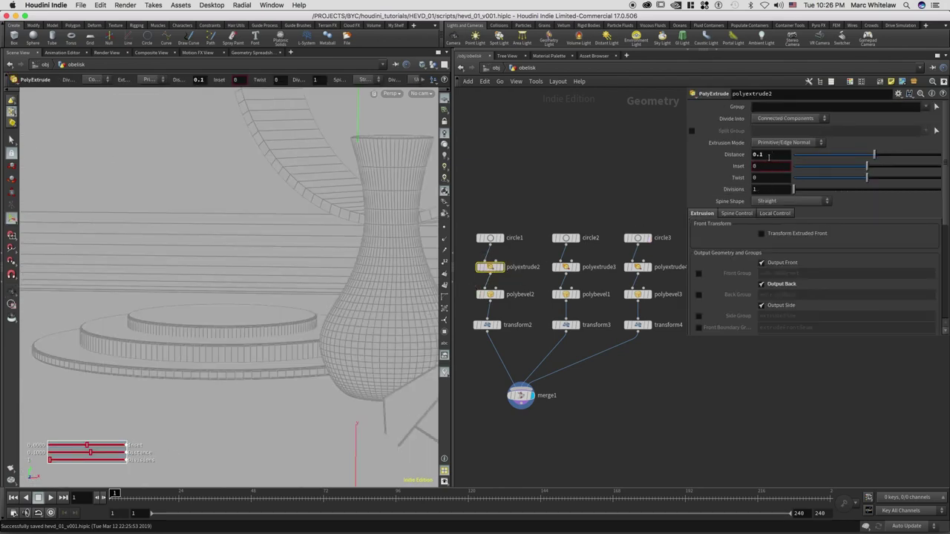
pyautogui.write('2')
pyautogui.press('Return')
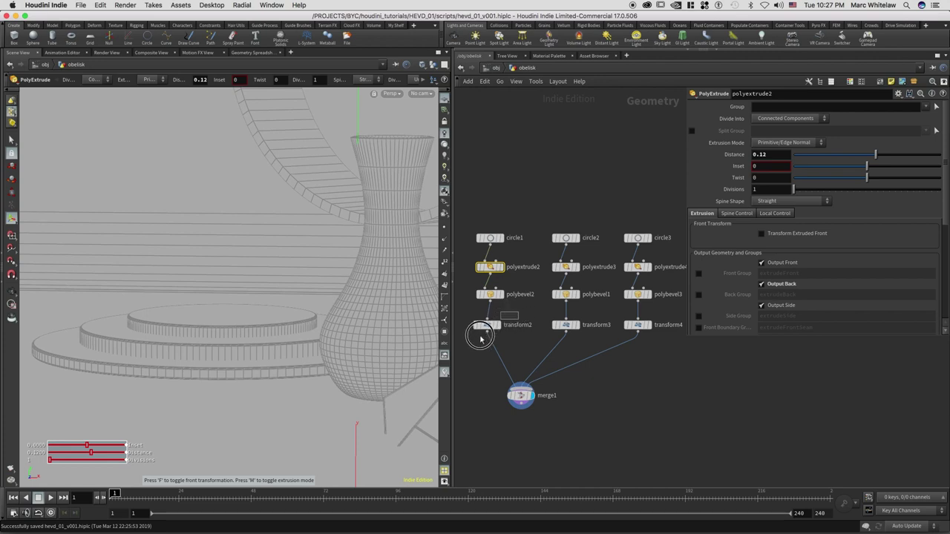
# Step: Lower the bottom and middle discs by setting the Y translation to -0.02 on transform2 and 0.06 on transform3
pyautogui.click(486, 325)
pyautogui.moveTo(827, 142); pyautogui.dragTo(804, 146)
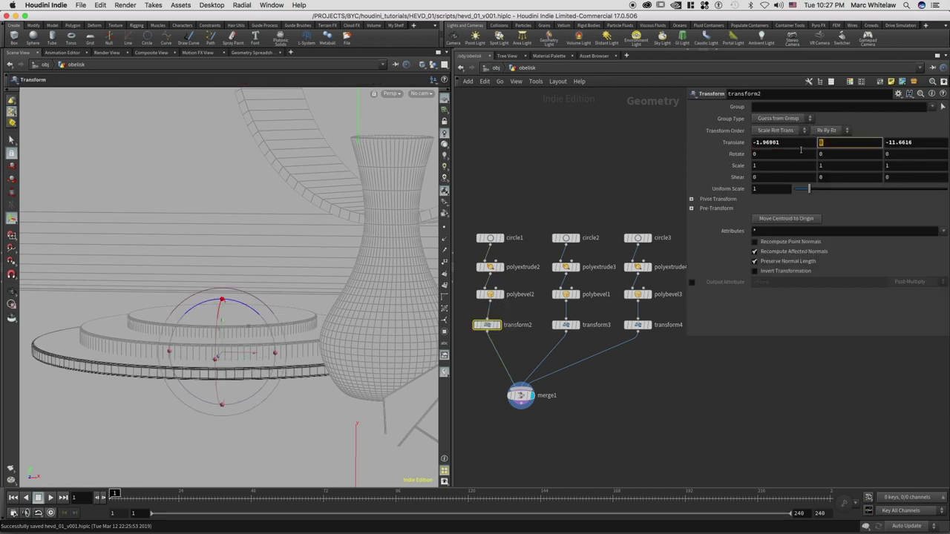
pyautogui.write('-.02')
pyautogui.press('Return')
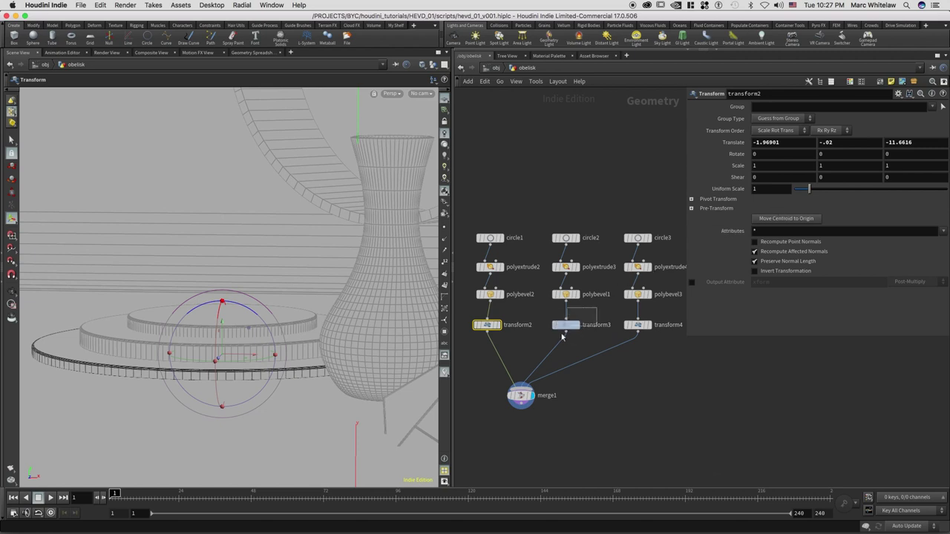
pyautogui.moveTo(597, 307); pyautogui.dragTo(559, 339)
pyautogui.moveTo(835, 144); pyautogui.dragTo(828, 147)
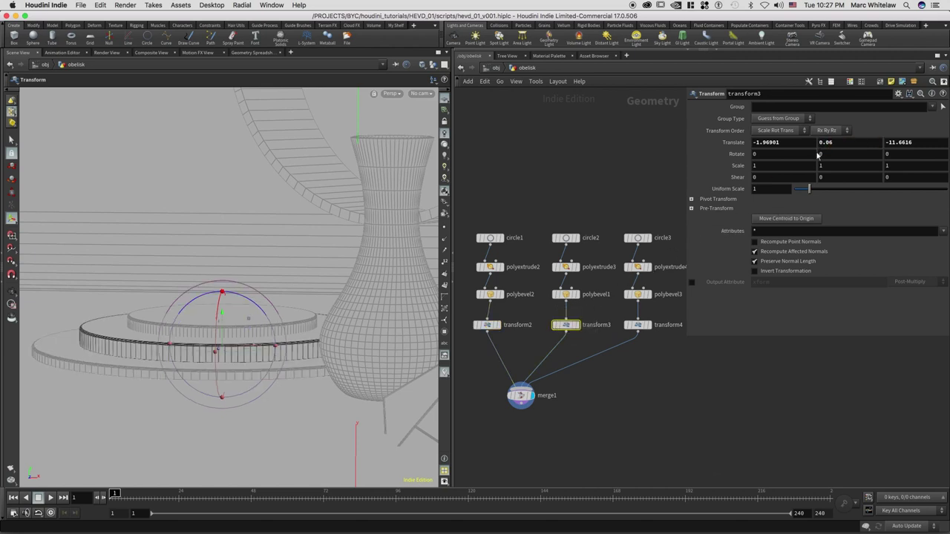
# Step: Set polyextrude3's distance to 0.15 to adjust the middle disc's thickness
pyautogui.press('Return')
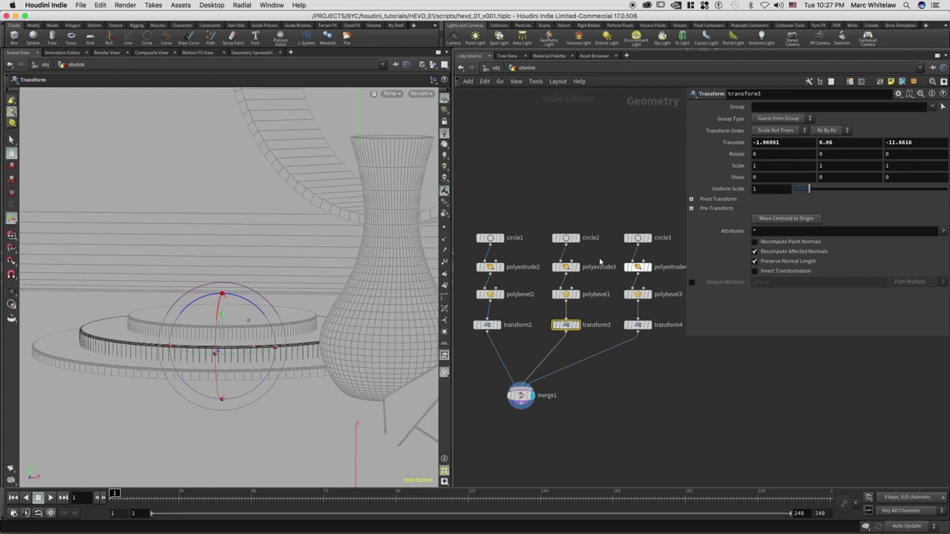
pyautogui.click(565, 267)
pyautogui.click(758, 155)
pyautogui.click(758, 155)
pyautogui.write('.15')
pyautogui.press('Return')
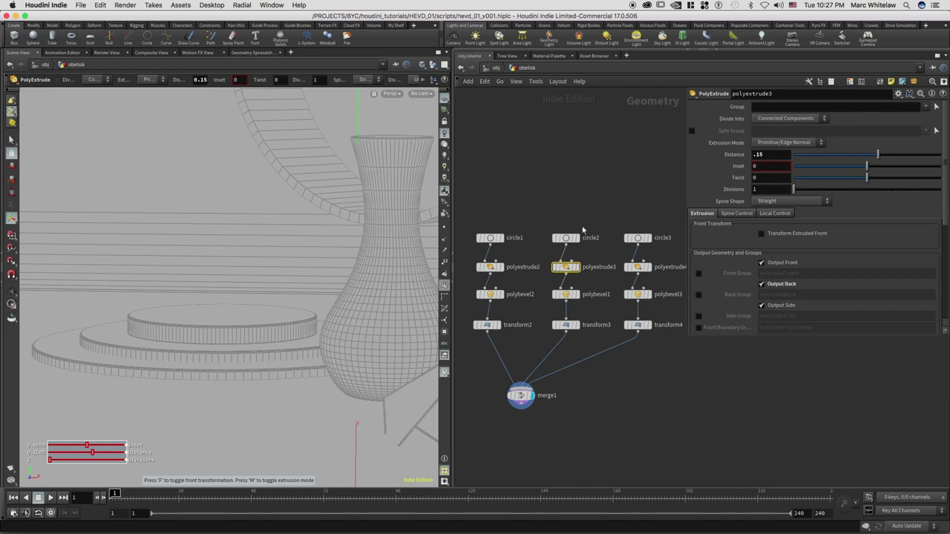
# Step: Lower the third disc by setting transform4's Y translation to 0.16
pyautogui.hscroll(3, 634, 297)
pyautogui.click(603, 327)
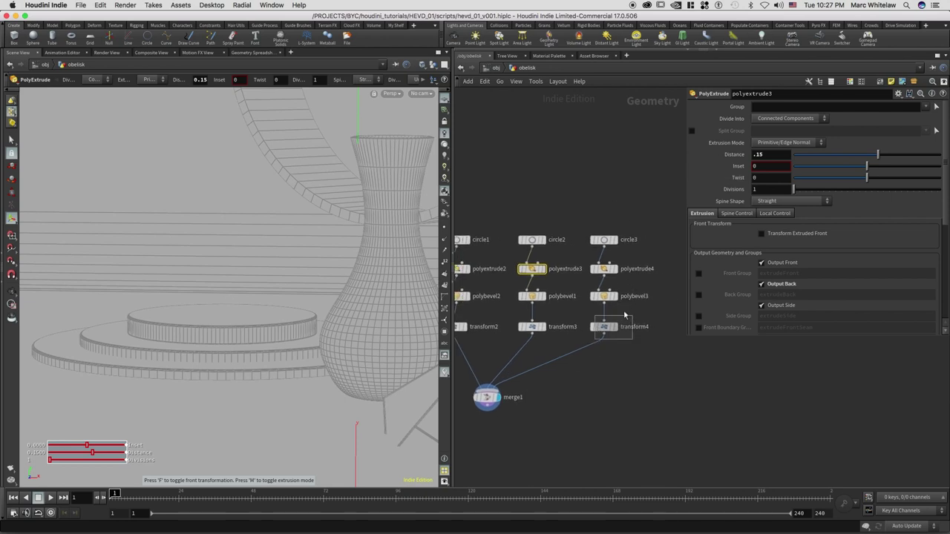
pyautogui.click(822, 143)
pyautogui.write('0.1')
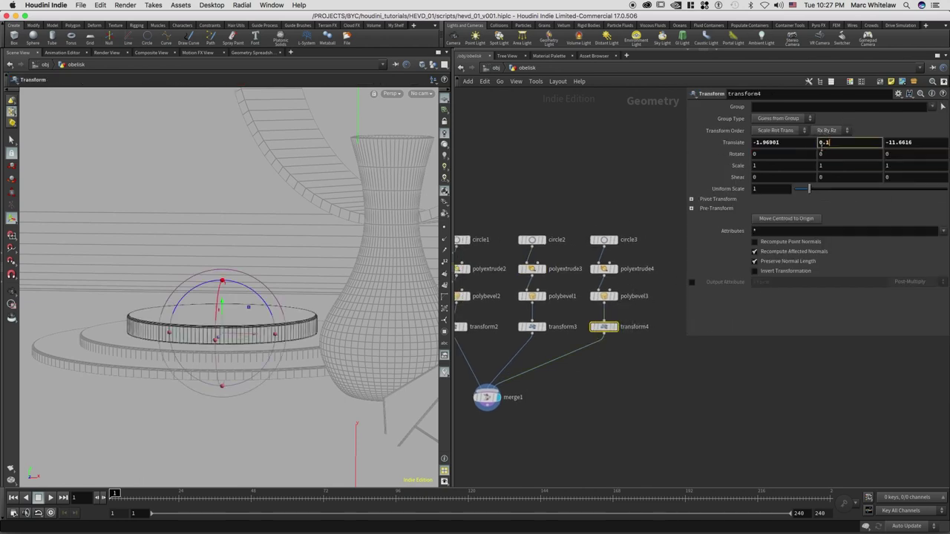
pyautogui.write('6')
pyautogui.press('Return')
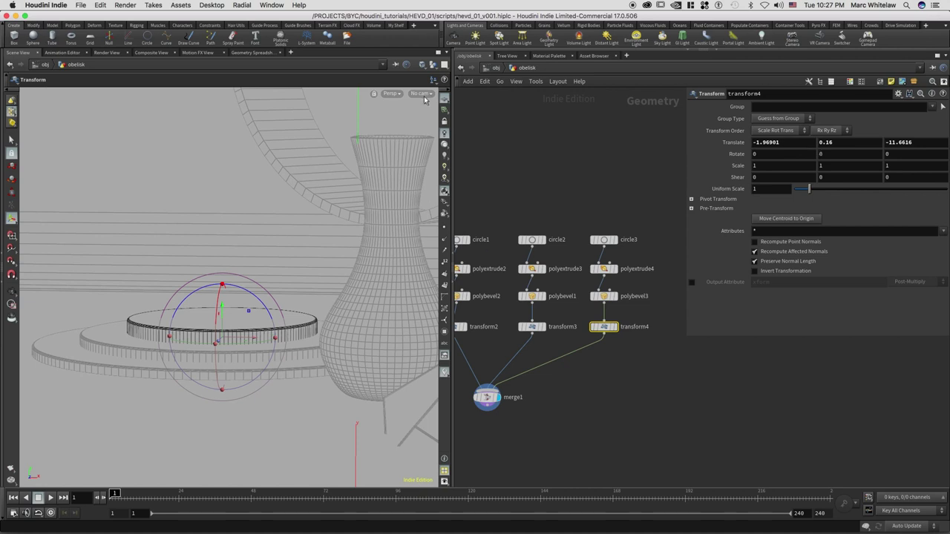
# Step: Look through cam1 and, at object level, centre the vase by moving it along X to about 0
pyautogui.click(422, 94)
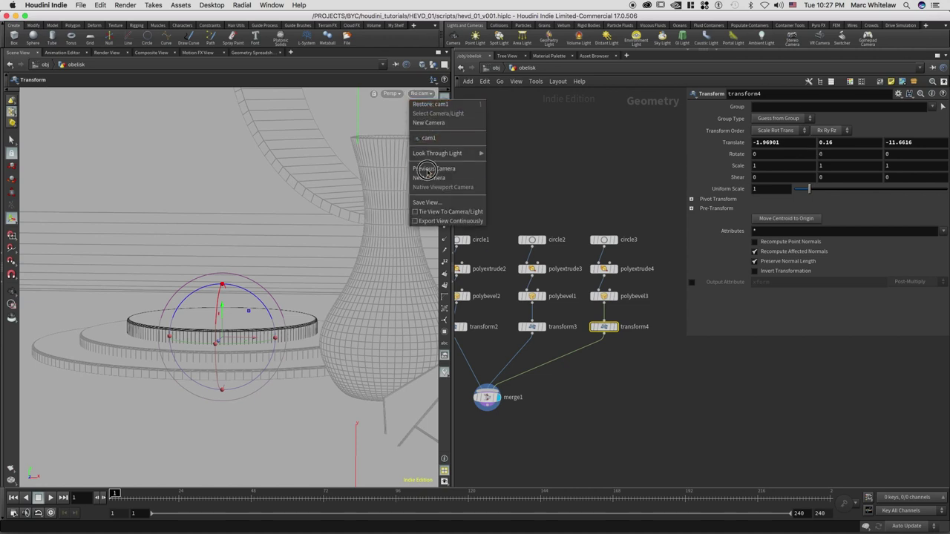
pyautogui.click(428, 138)
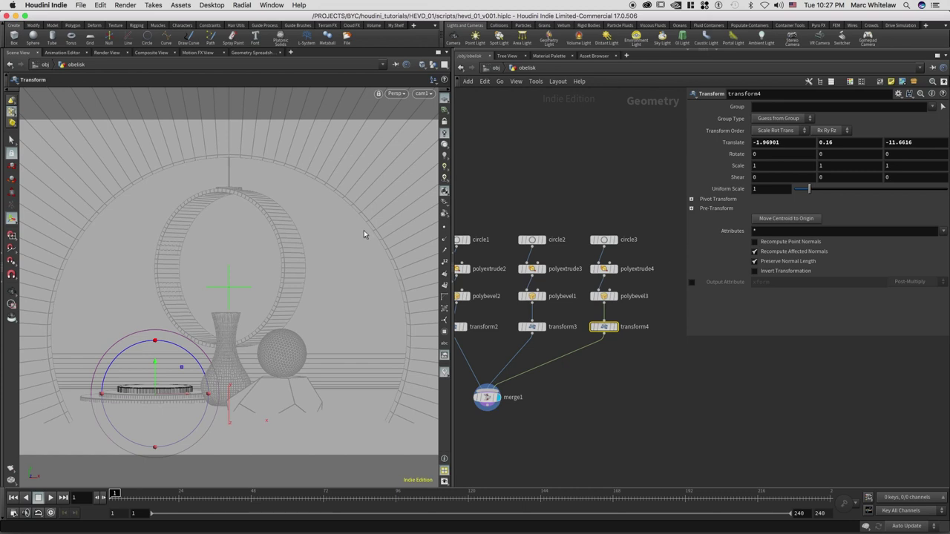
pyautogui.press('u')
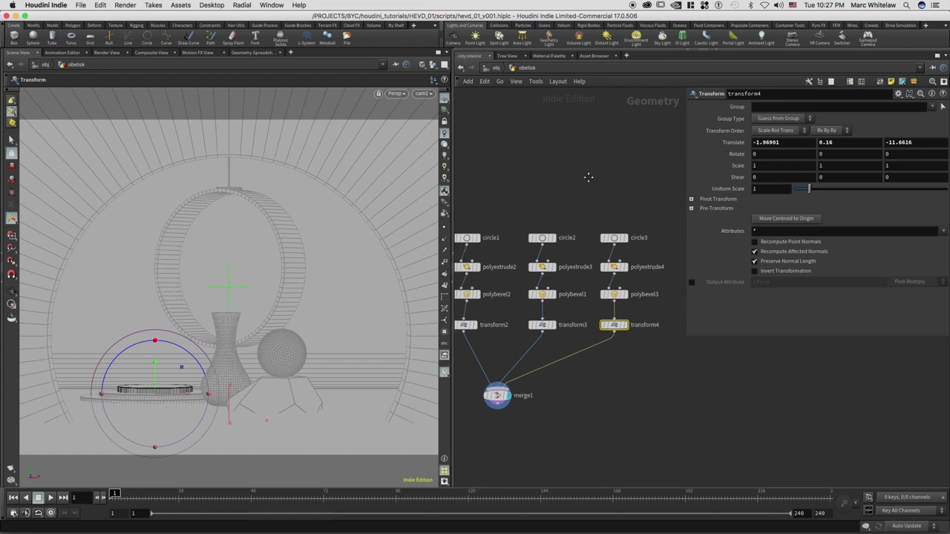
pyautogui.moveTo(562, 237); pyautogui.dragTo(602, 273)
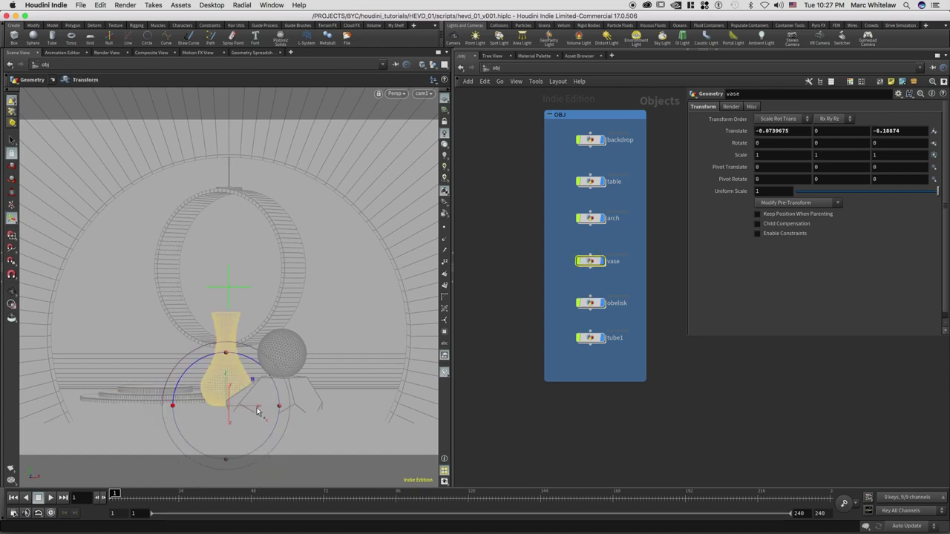
pyautogui.moveTo(260, 407); pyautogui.dragTo(261, 410)
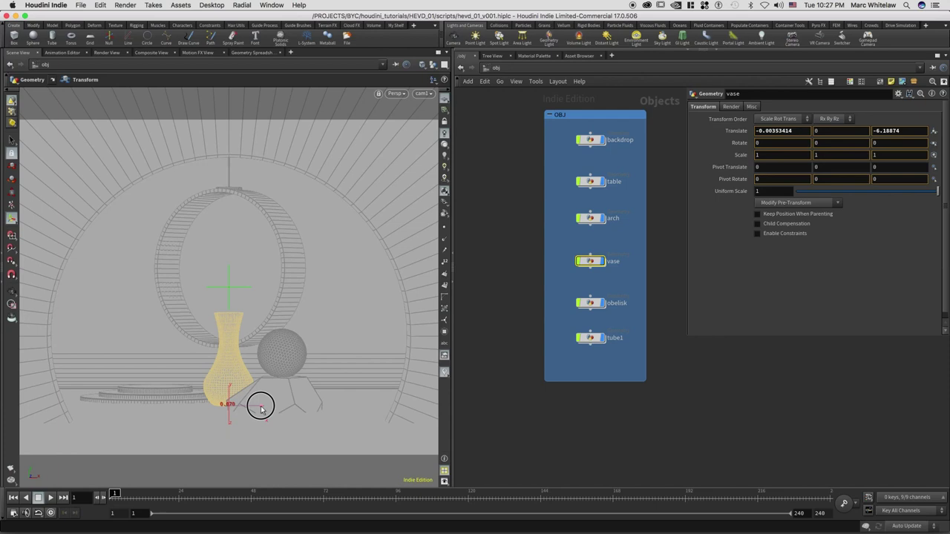
pyautogui.press('r')
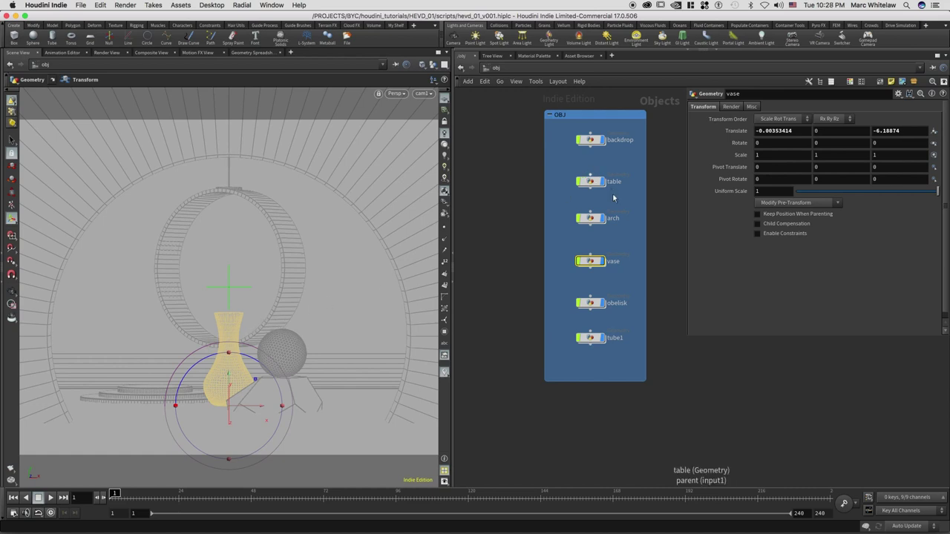
pyautogui.moveTo(617, 202); pyautogui.dragTo(572, 176)
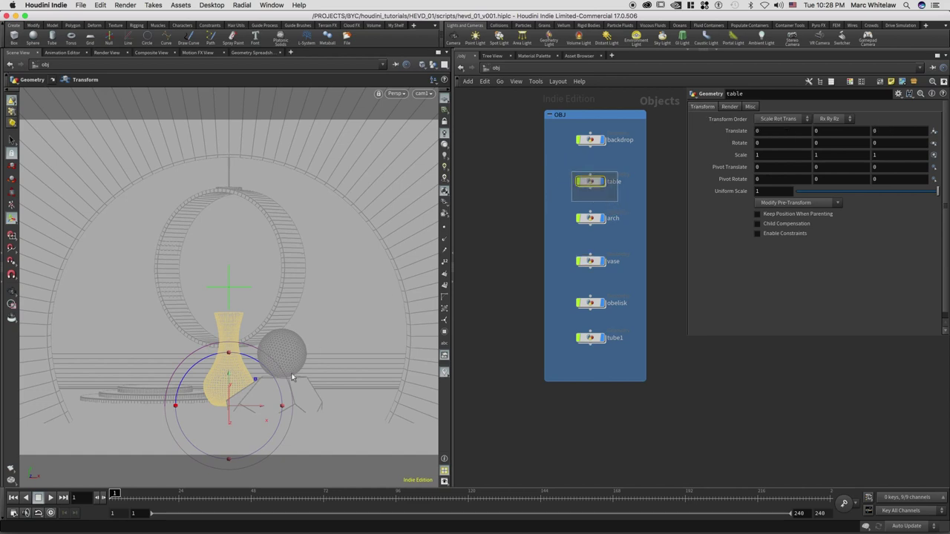
pyautogui.moveTo(262, 424); pyautogui.dragTo(274, 423)
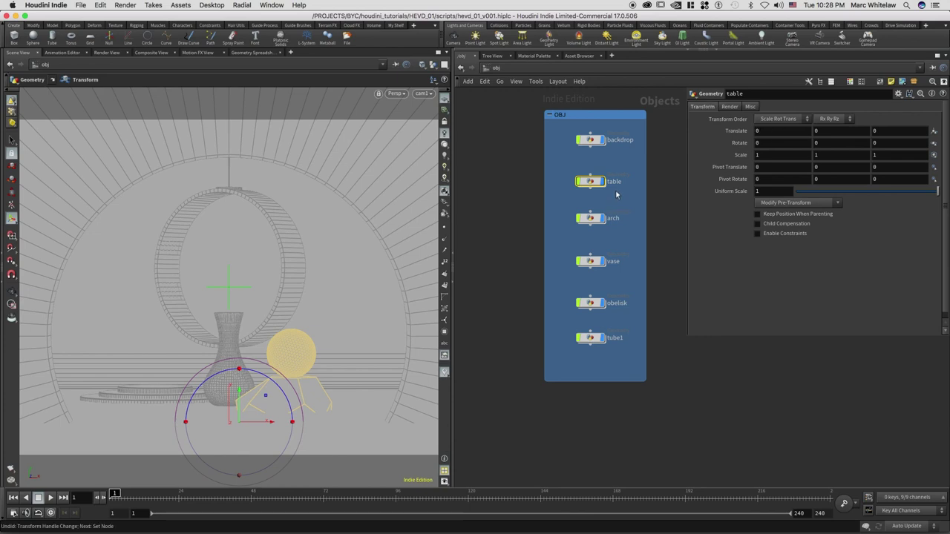
pyautogui.hotkey('ctrl', 'z')
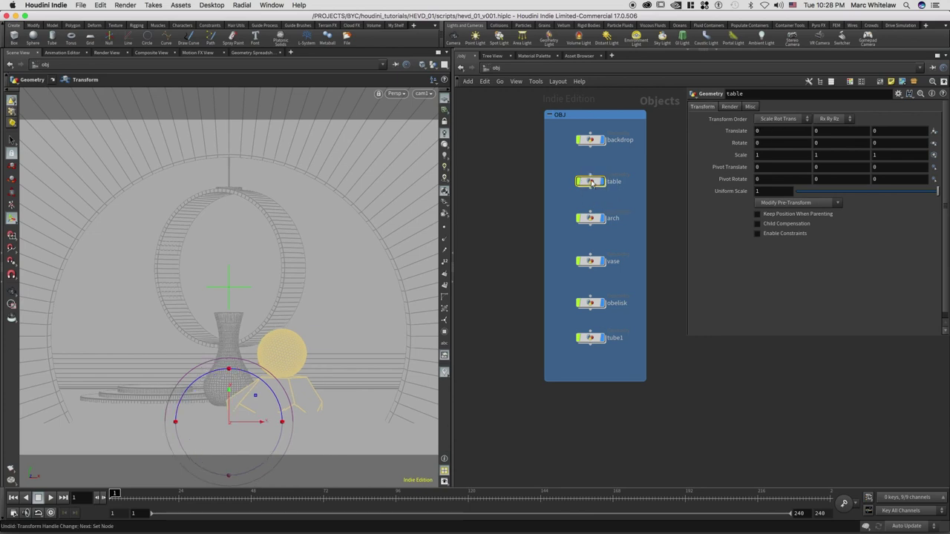
# Step: Inside the table object, align the transform handle of transform3 to World
pyautogui.press('Return')
pyautogui.moveTo(582, 232); pyautogui.dragTo(567, 144, button='middle')
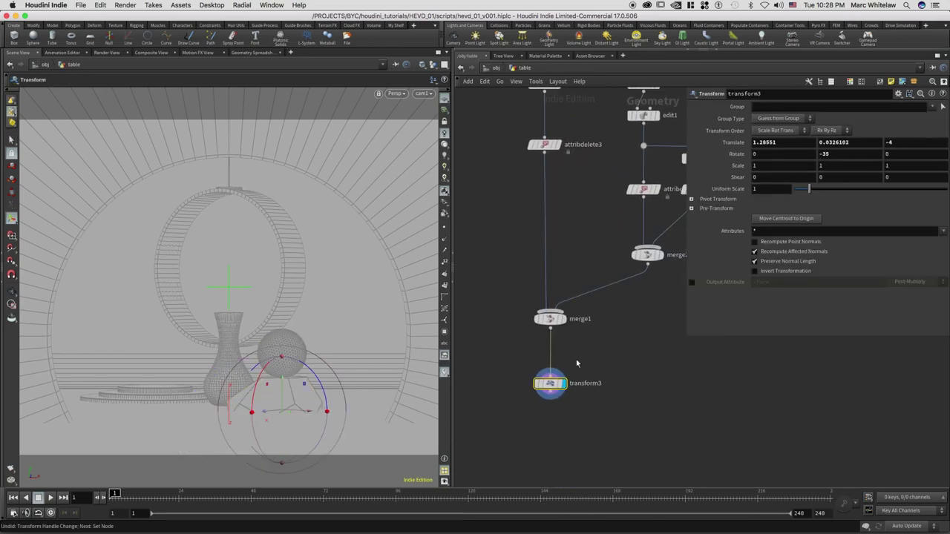
pyautogui.moveTo(581, 353); pyautogui.dragTo(514, 377)
pyautogui.rightClick(283, 414)
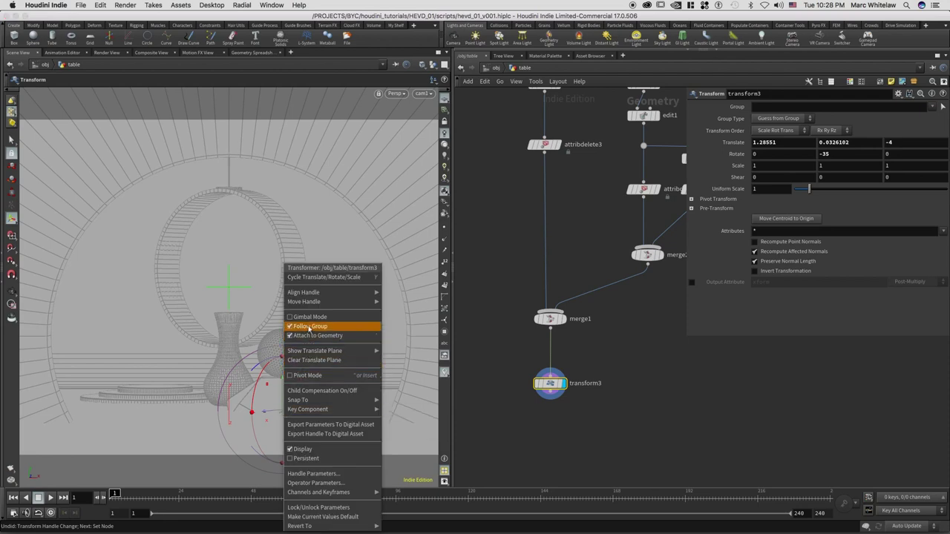
pyautogui.moveTo(349, 296)
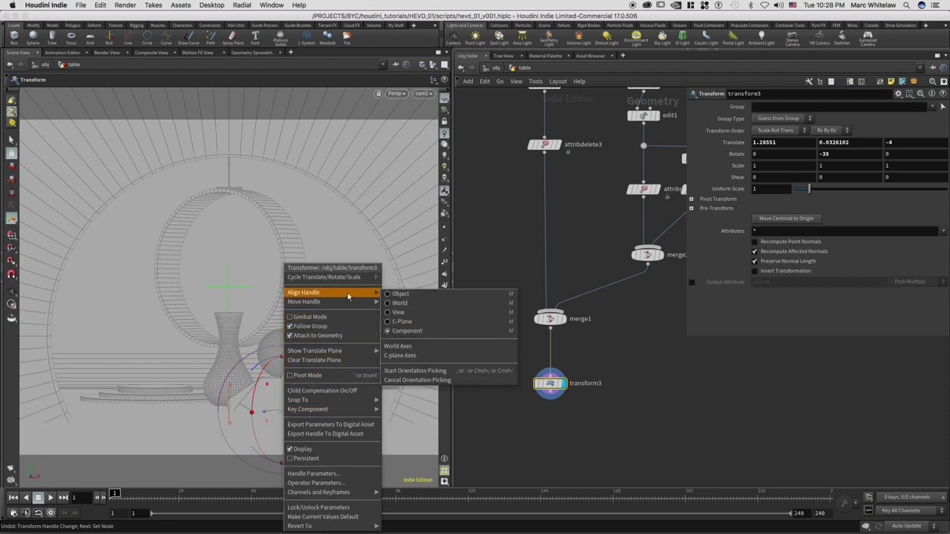
pyautogui.click(397, 303)
# Step: Move the table geometry away from the vase to an X translation of about 1.7 with transform3, and save the scene
pyautogui.moveTo(315, 413); pyautogui.dragTo(334, 414)
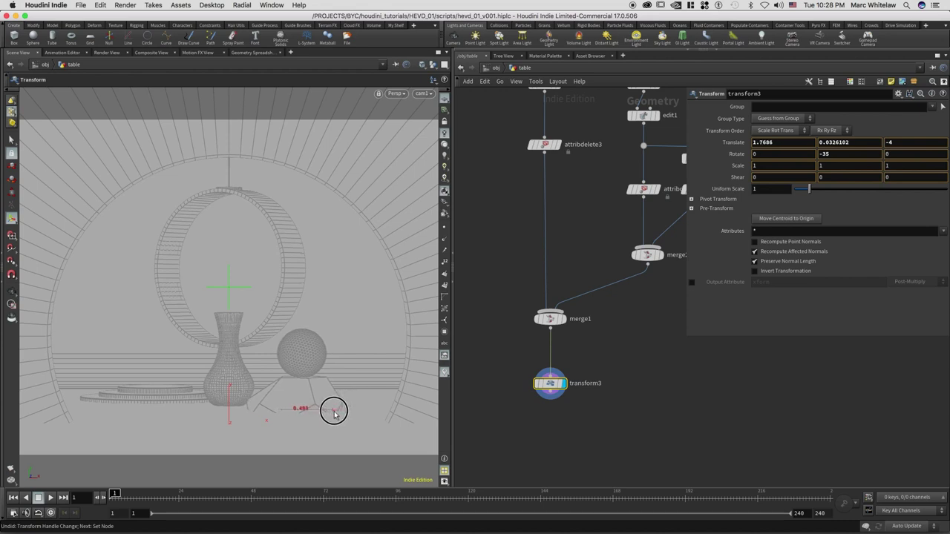
pyautogui.moveTo(334, 414); pyautogui.dragTo(330, 413)
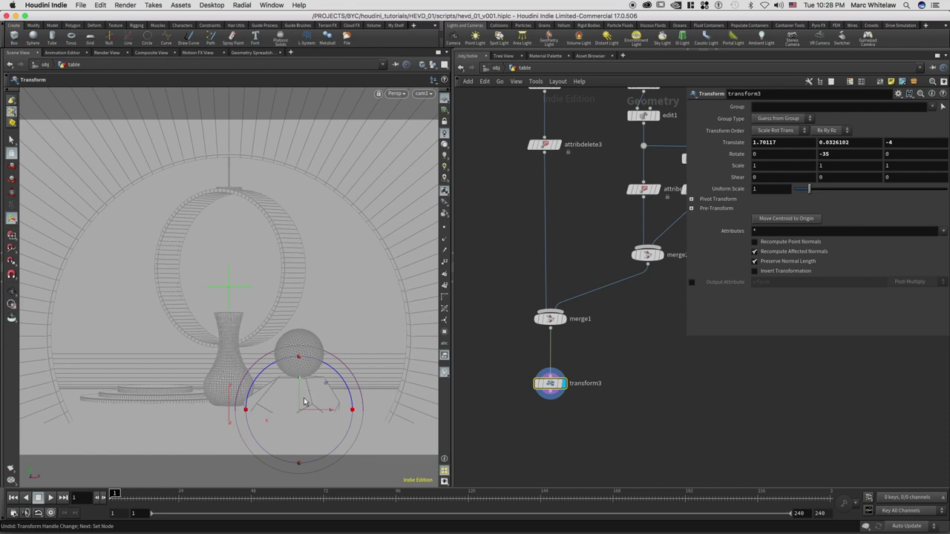
pyautogui.click(495, 67)
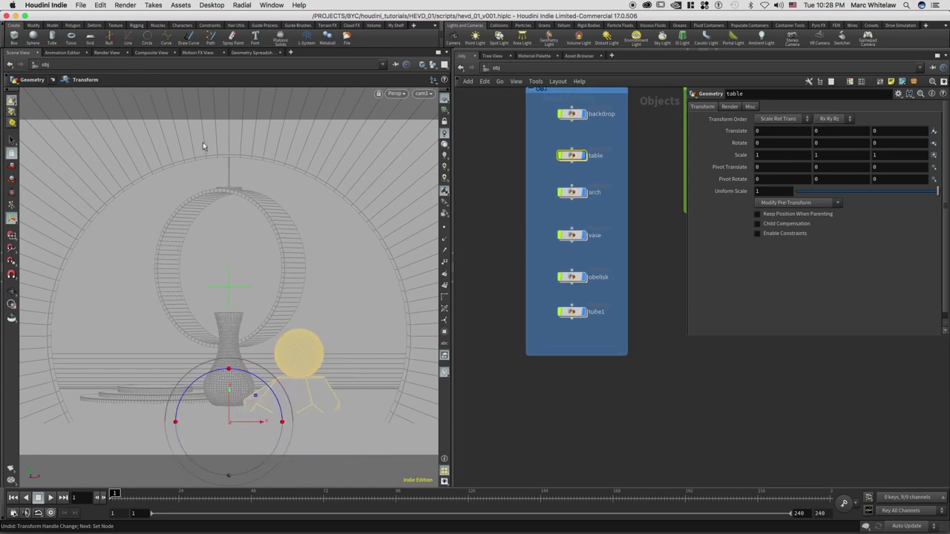
pyautogui.hotkey('ctrl', 's')
# Step: Test-render the scene with mantra1 through cam1 and stop the render partway
pyautogui.click(107, 52)
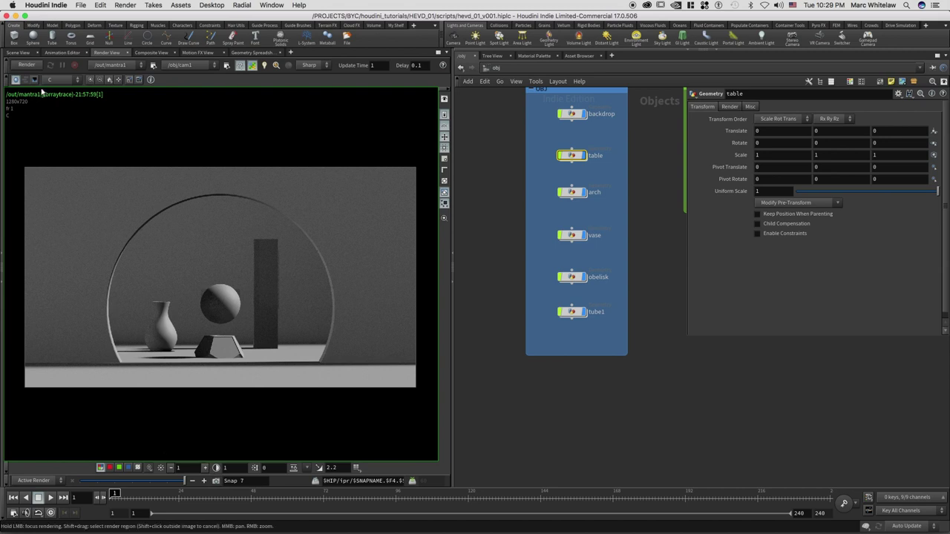
pyautogui.click(26, 64)
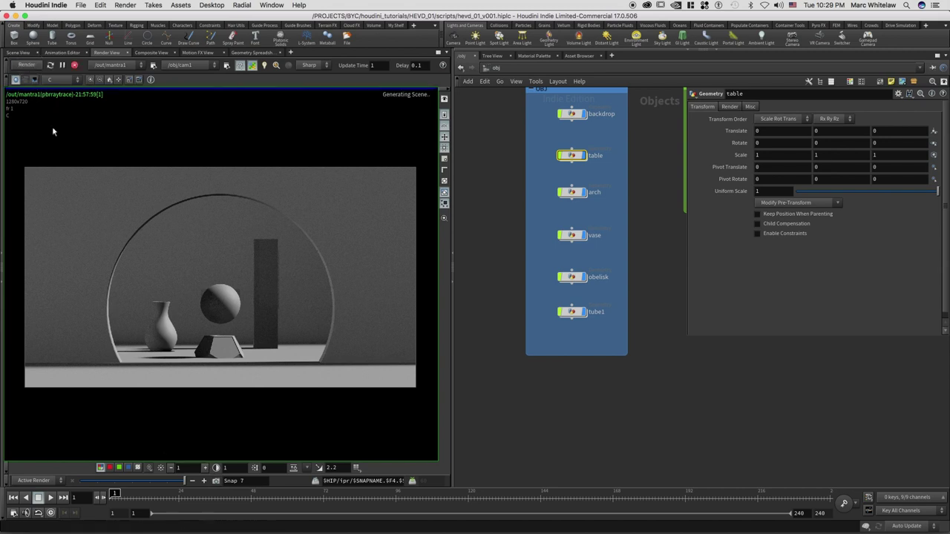
pyautogui.moveTo(161, 234)
pyautogui.mouseDown()
pyautogui.moveTo(135, 211)
pyautogui.moveTo(169, 195)
pyautogui.moveTo(211, 211)
pyautogui.moveTo(177, 188)
pyautogui.moveTo(207, 223)
pyautogui.mouseUp()
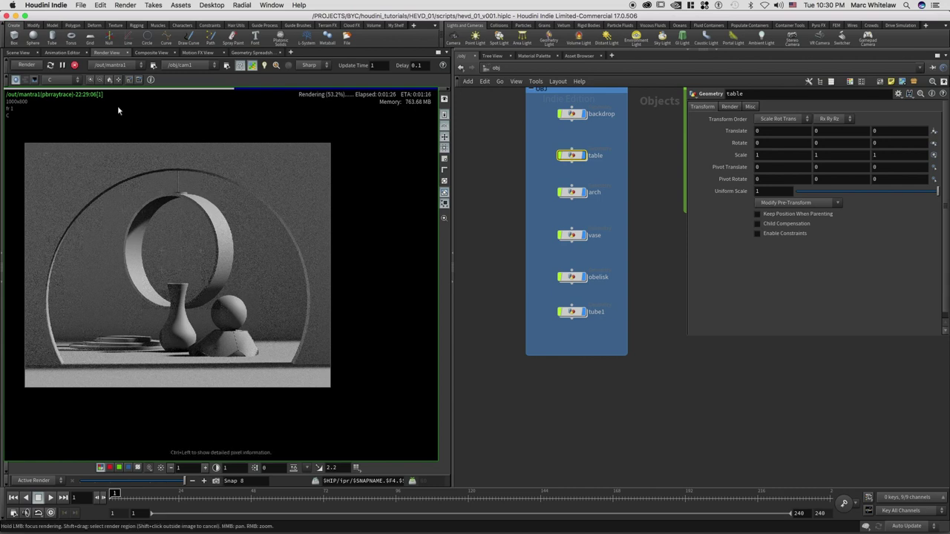
pyautogui.click(74, 66)
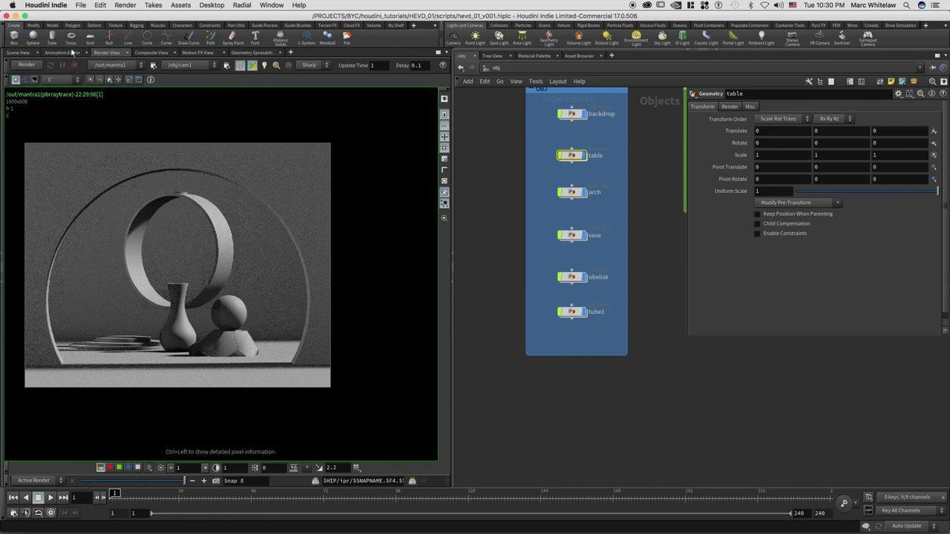
# Step: Back in the scene view, move the table geometry farther from the vase with transform3, to an X translation of about 2.2
pyautogui.click(18, 54)
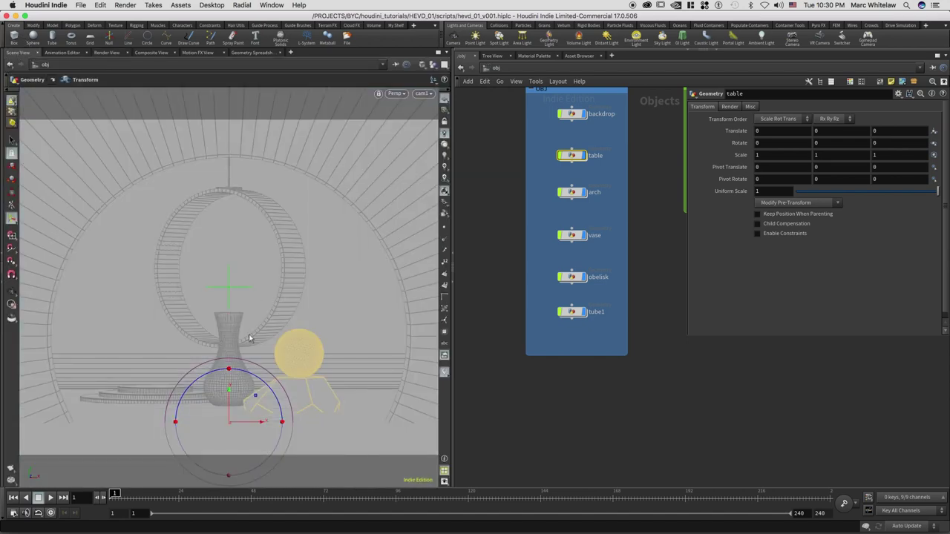
pyautogui.moveTo(600, 251); pyautogui.dragTo(594, 256, button='middle')
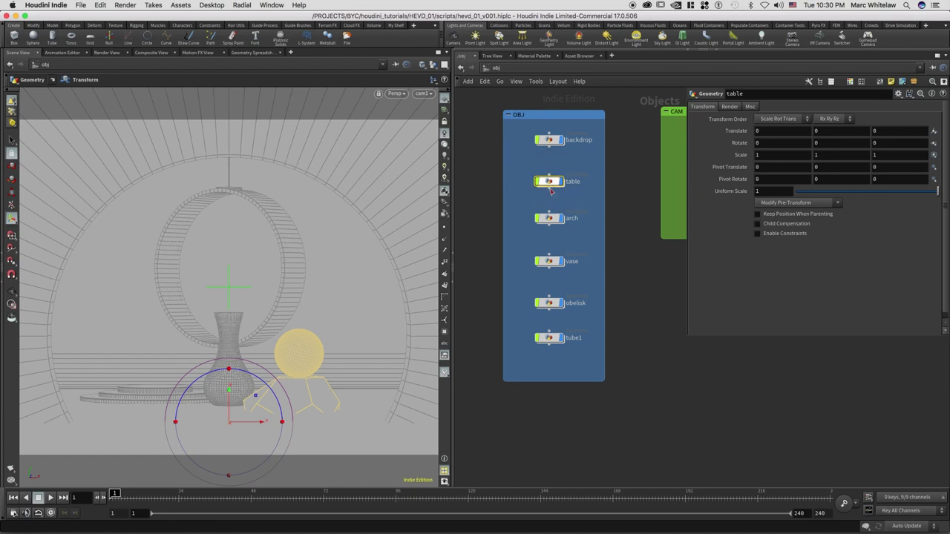
pyautogui.press('Return')
pyautogui.moveTo(332, 414); pyautogui.dragTo(354, 414)
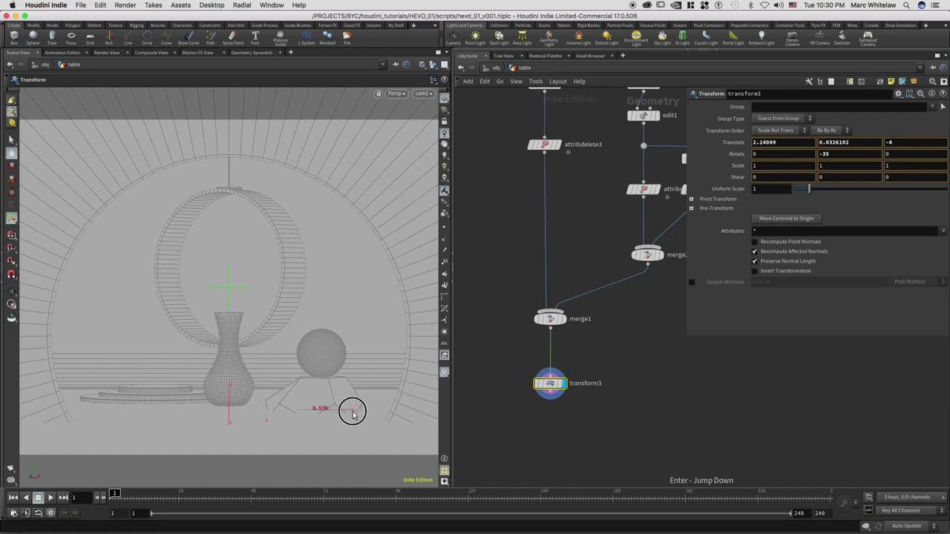
pyautogui.moveTo(352, 413); pyautogui.dragTo(354, 416)
# Step: Resize the table's sphere by setting transform2's uniform scale to 0.5
pyautogui.moveTo(586, 182); pyautogui.dragTo(544, 313, button='middle')
pyautogui.click(499, 210)
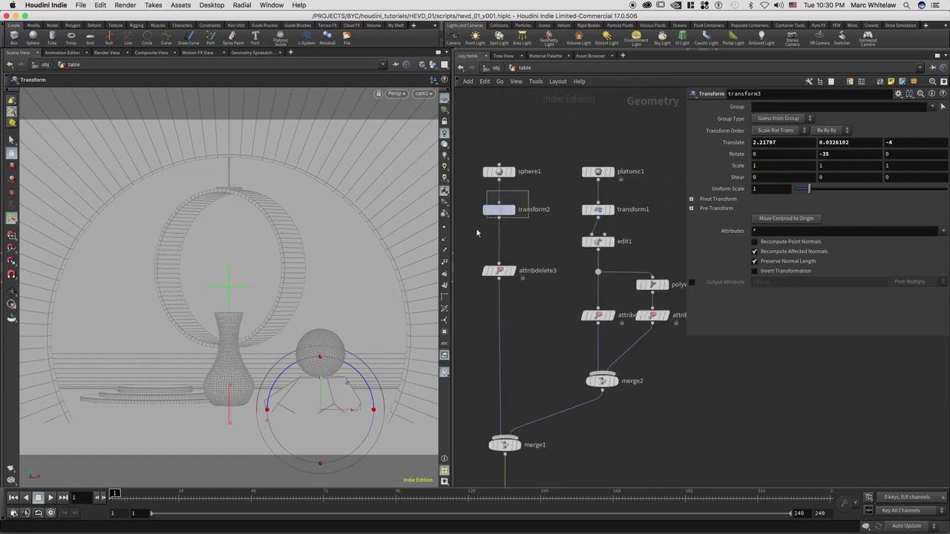
pyautogui.write('.5')
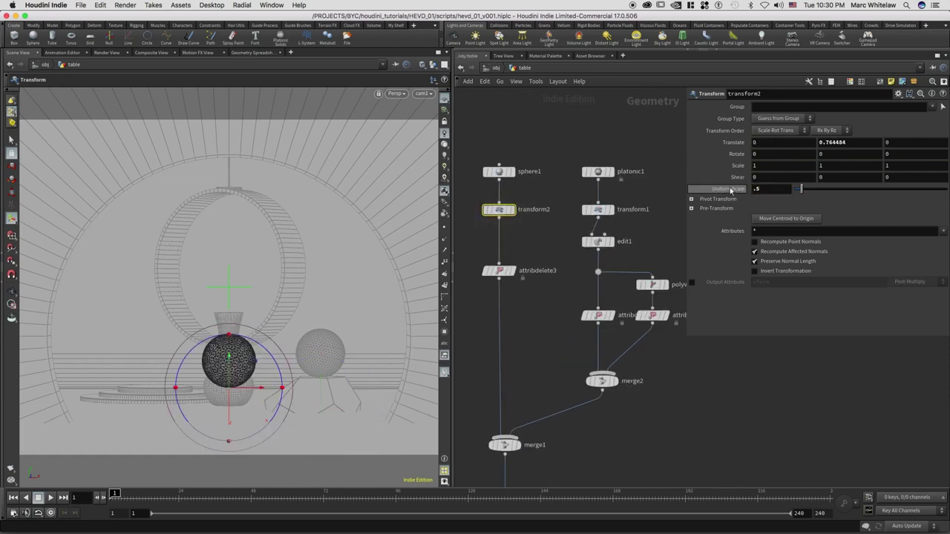
pyautogui.press('Return')
# Step: Fit the sphere's height by trying Y translations of 0.8, 0.9, 0.95 and 1 on transform2, settle on 0.95, and return to object level
pyautogui.click(829, 146)
pyautogui.write('0.8')
pyautogui.press('Return')
pyautogui.click(827, 145)
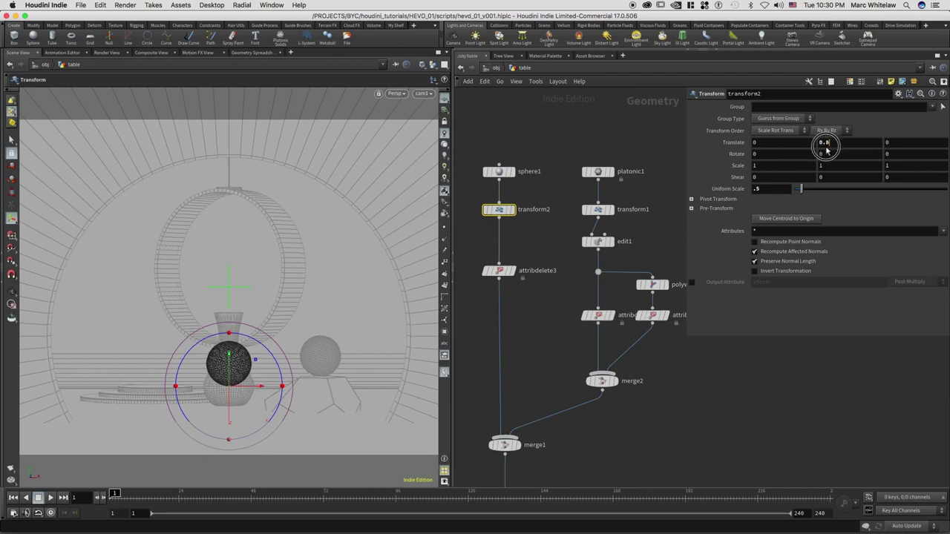
pyautogui.write('0.9')
pyautogui.press('Return')
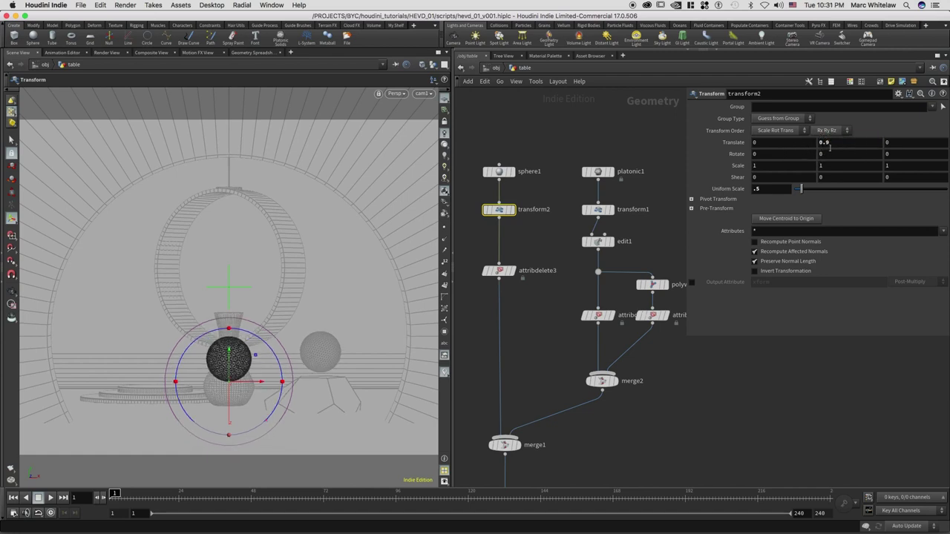
pyautogui.click(837, 147)
pyautogui.write('0.95')
pyautogui.press('Return')
pyautogui.click(832, 141)
pyautogui.write('1')
pyautogui.press('Return')
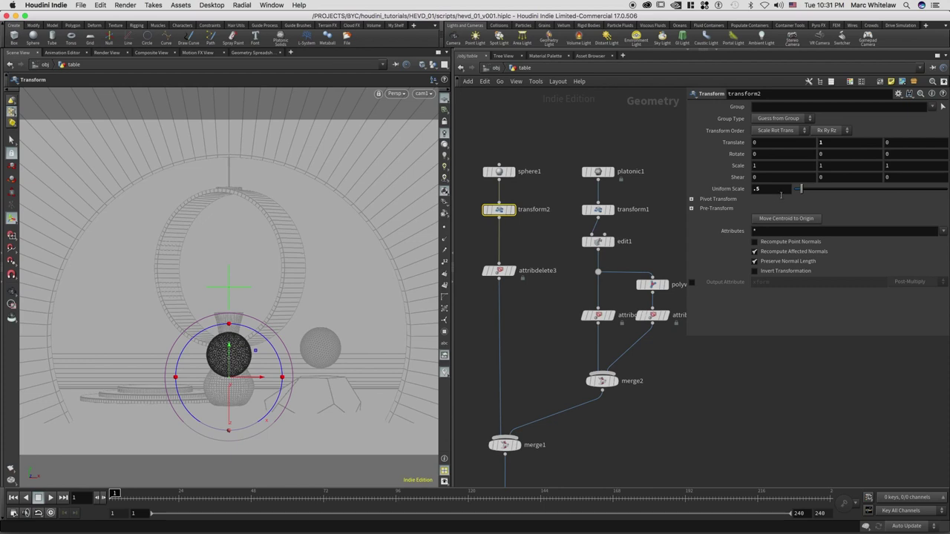
pyautogui.click(832, 144)
pyautogui.press('Return')
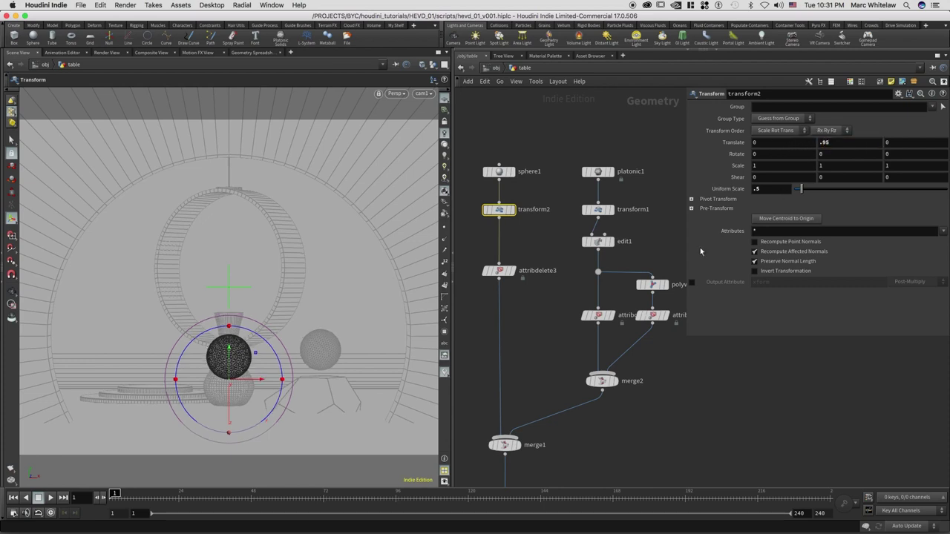
pyautogui.click(496, 67)
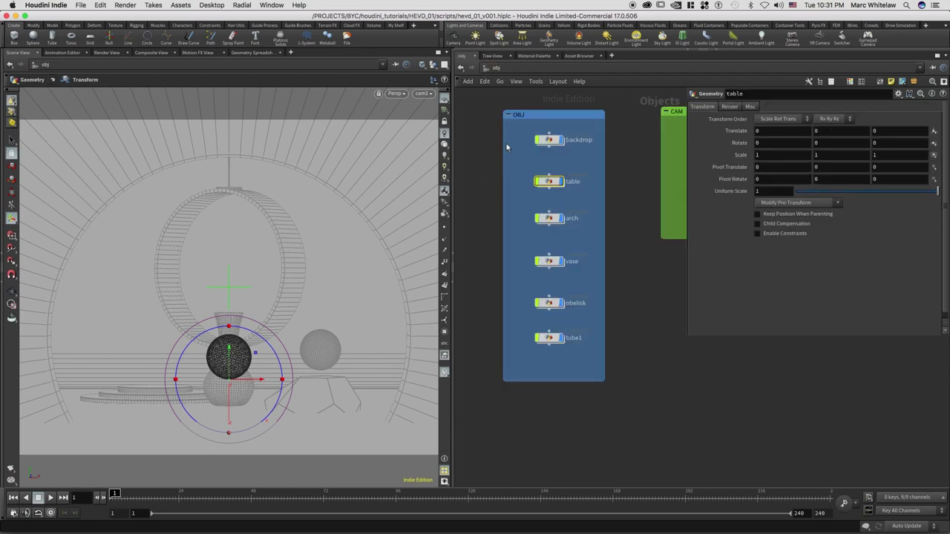
# Step: Open the vase object's network and select its final transform node, transform1, with the transform handle active
pyautogui.click(549, 261)
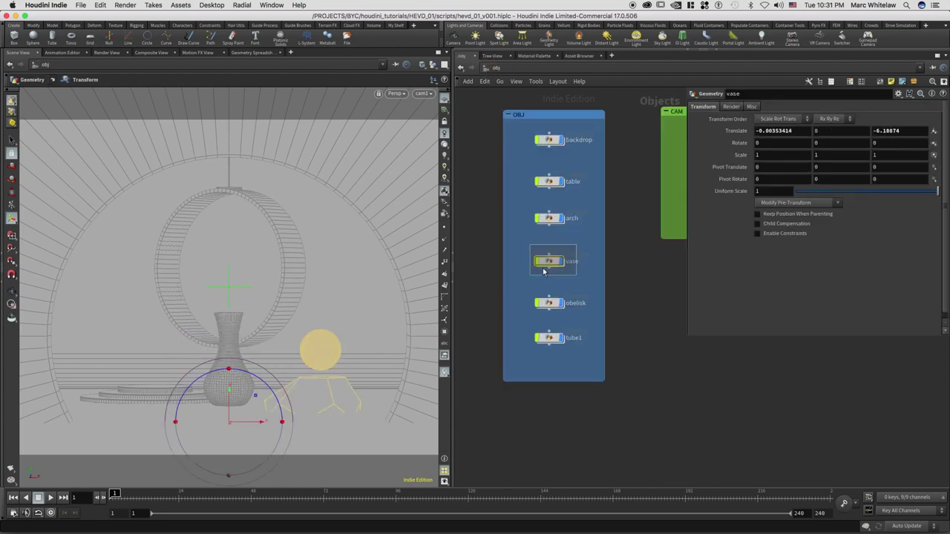
pyautogui.press('Return')
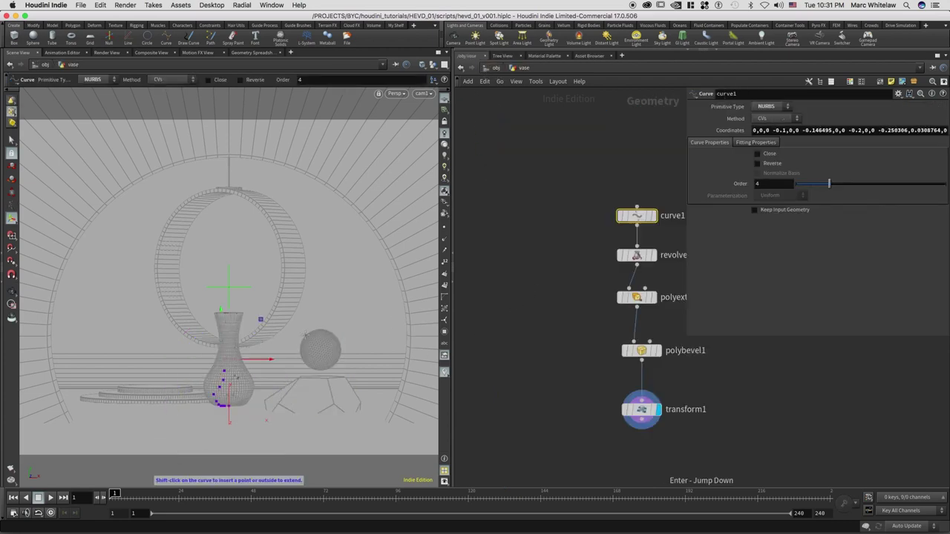
pyautogui.moveTo(669, 400); pyautogui.dragTo(600, 353, button='middle')
pyautogui.moveTo(613, 346); pyautogui.dragTo(519, 407)
pyautogui.press('Return')
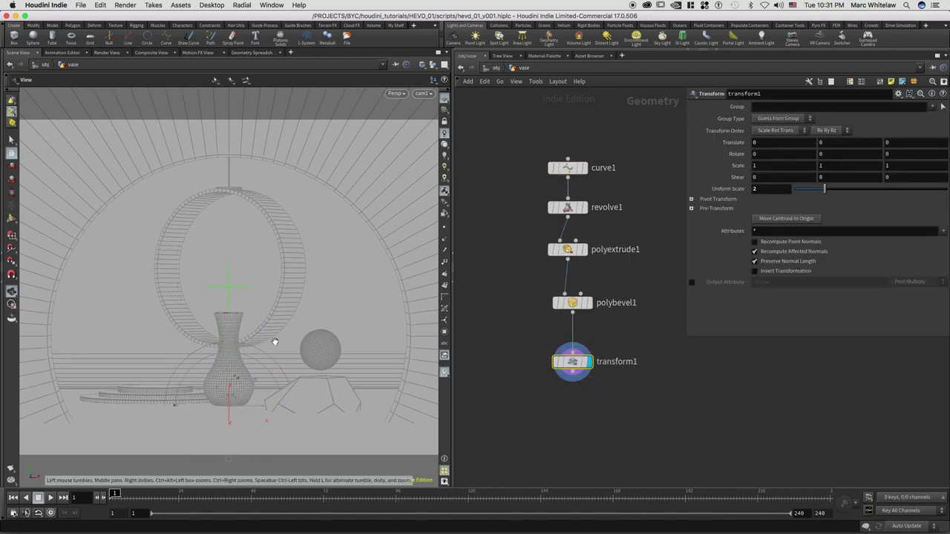
# Step: Move the vase in transform1 toward the circular stand, to about X -2.39 and Z -2.43
pyautogui.keyDown('alt'); pyautogui.moveTo(272, 342); pyautogui.dragTo(259, 344, button='right'); pyautogui.keyUp('alt')
pyautogui.scroll(5, 245, 330)
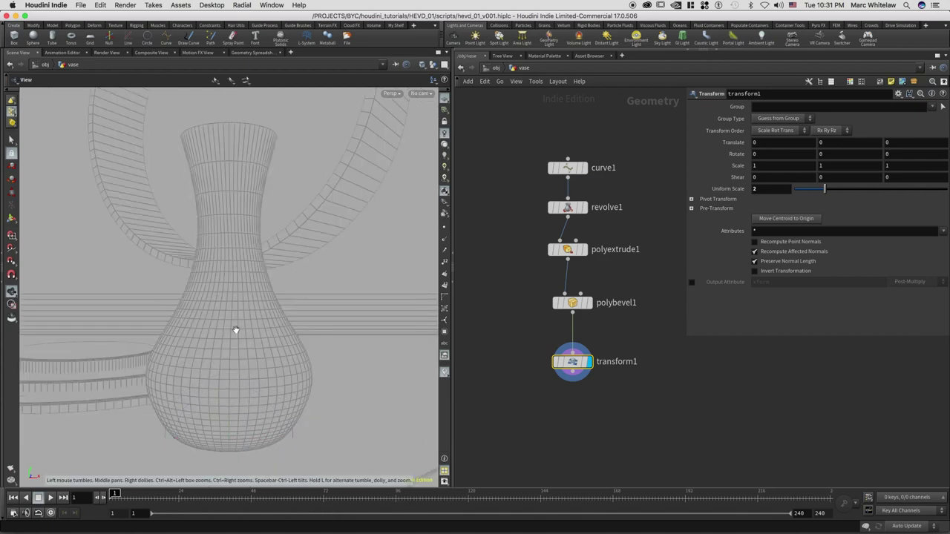
pyautogui.keyDown('alt'); pyautogui.moveTo(168, 356); pyautogui.dragTo(233, 354, button='right'); pyautogui.keyUp('alt')
pyautogui.keyDown('alt'); pyautogui.moveTo(233, 354); pyautogui.dragTo(113, 475); pyautogui.keyUp('alt')
pyautogui.press('Escape')
pyautogui.press('Return')
pyautogui.press('Escape')
pyautogui.moveTo(180, 431); pyautogui.dragTo(184, 336)
pyautogui.press('Return')
# Step: Centre the vase over the stand's rings in the top view, to about X -1.96 and Z -2.73, and return to perspective
pyautogui.hotkey('space', '2')
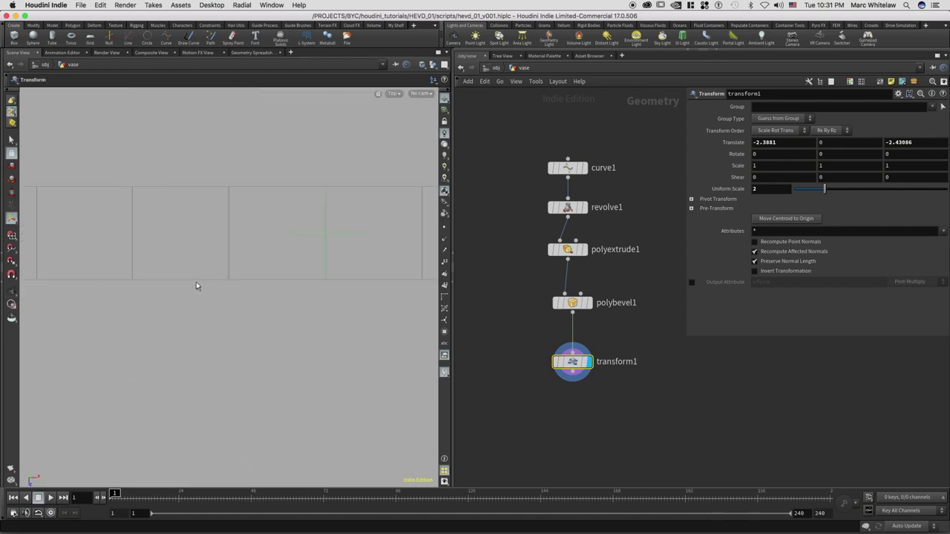
pyautogui.hotkey('space', 'f')
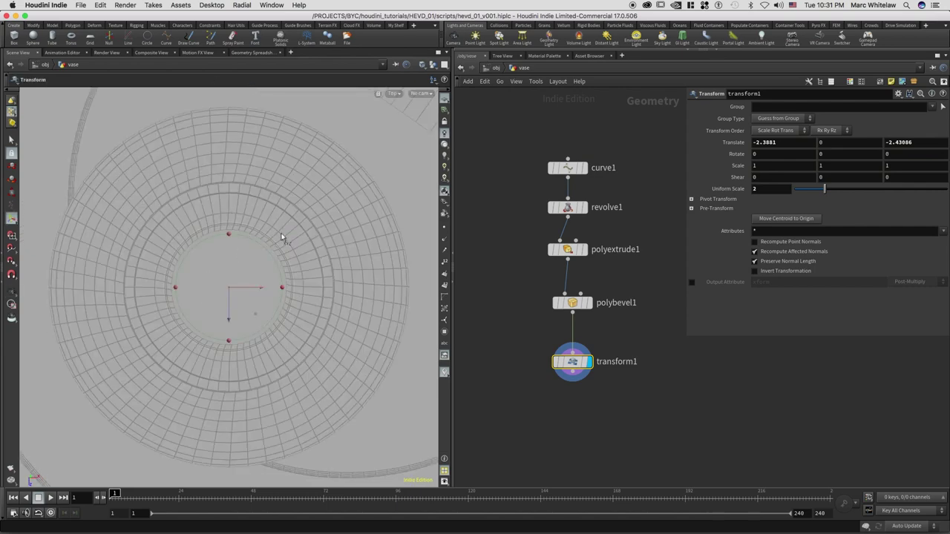
pyautogui.scroll(-8, 213, 286)
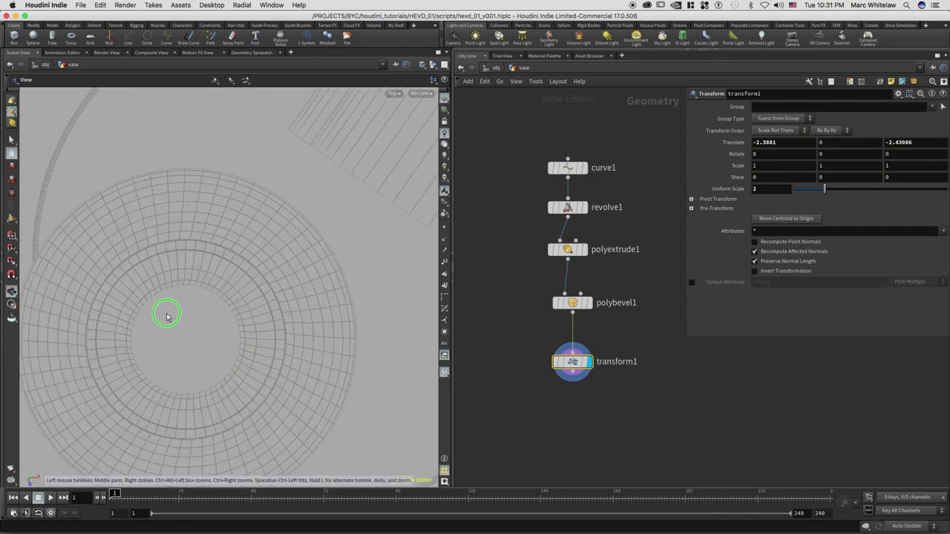
pyautogui.moveTo(232, 287); pyautogui.dragTo(284, 251)
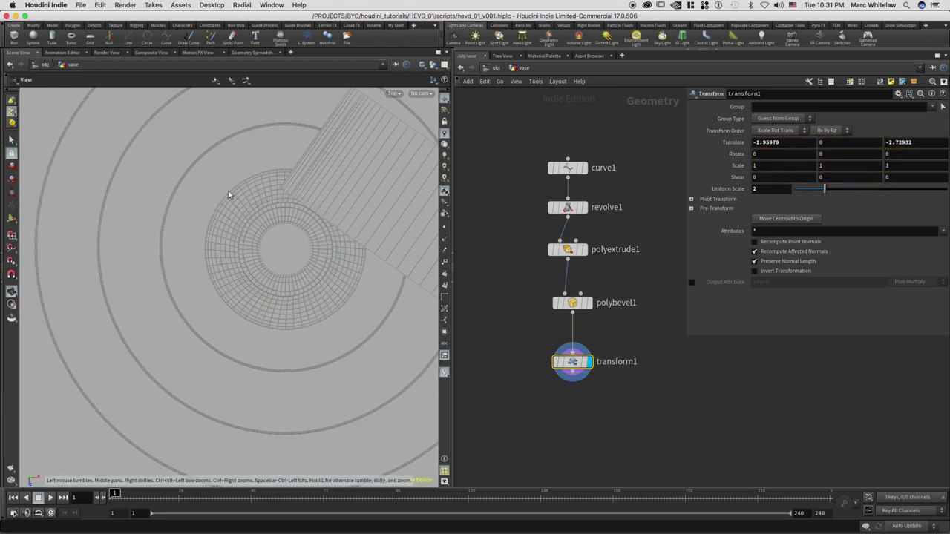
pyautogui.hotkey('space', '1')
# Step: Rename the obelisk object to cake_stand
pyautogui.moveTo(570, 323); pyautogui.dragTo(522, 357)
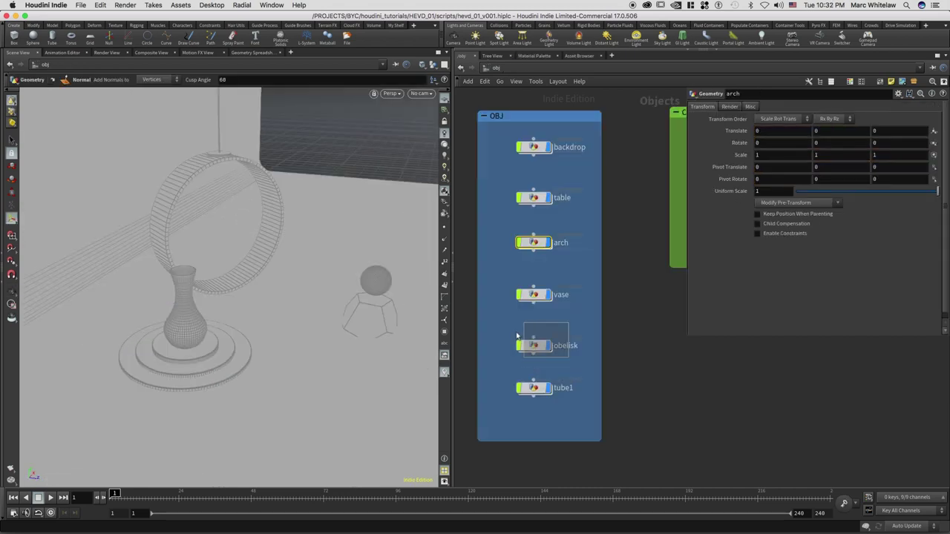
pyautogui.doubleClick(578, 348)
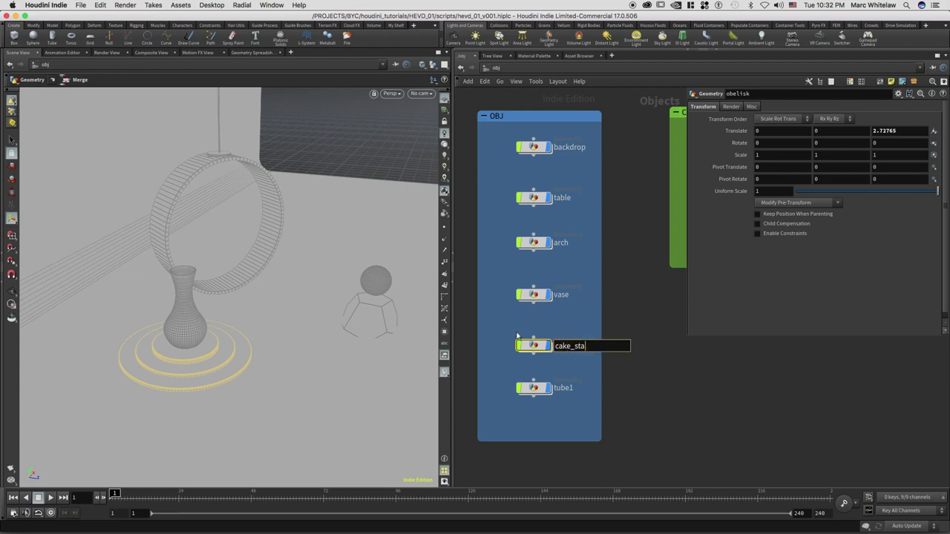
pyautogui.write('cake_stand')
pyautogui.press('Return')
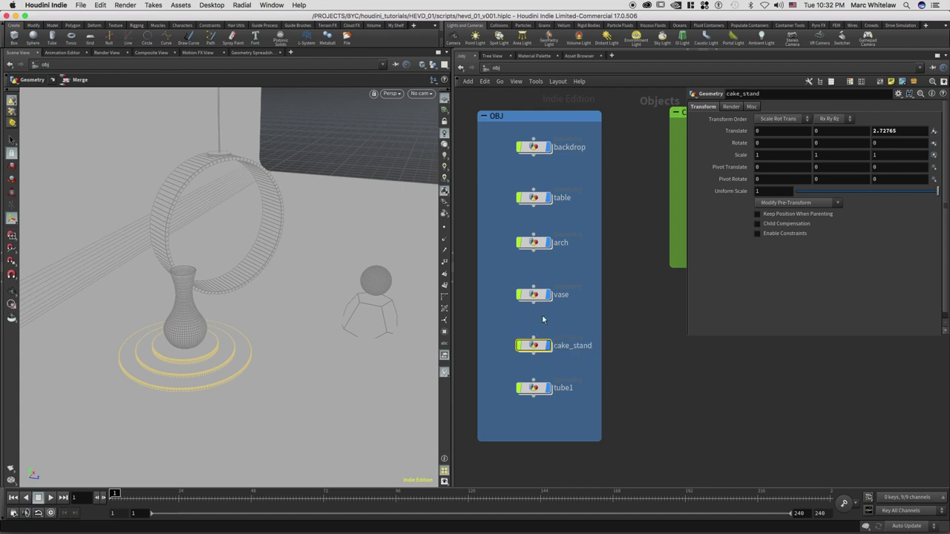
# Step: Move the cake_stand object along its Z axis to a translate of about 5.21
pyautogui.moveTo(540, 349)
pyautogui.press('Escape')
pyautogui.moveTo(229, 339); pyautogui.dragTo(256, 335)
pyautogui.click(14, 219)
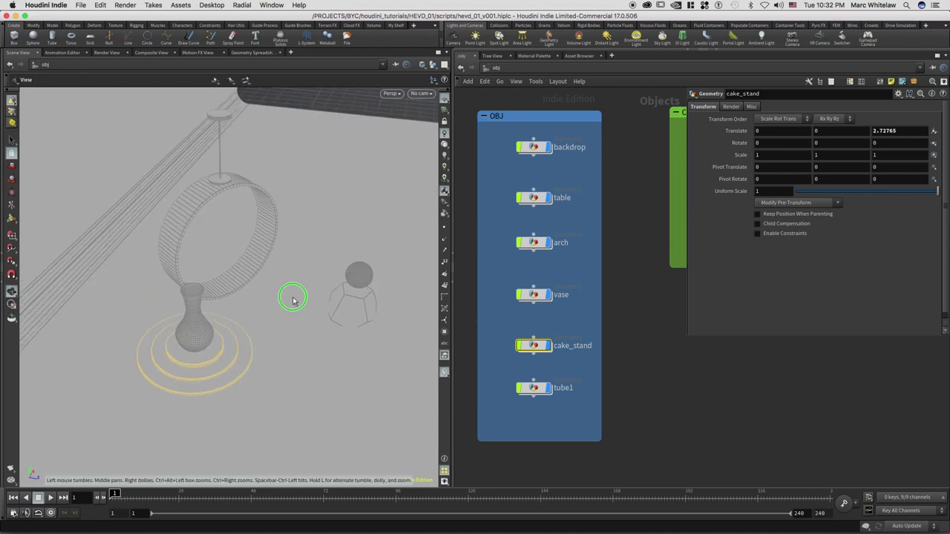
pyautogui.keyDown('alt'); pyautogui.moveTo(292, 297); pyautogui.dragTo(302, 288, button='right'); pyautogui.keyUp('alt')
pyautogui.moveTo(302, 288)
pyautogui.keyDown('alt'); pyautogui.mouseDown()
pyautogui.moveTo(326, 290)
pyautogui.moveTo(317, 287)
pyautogui.mouseUp(); pyautogui.keyUp('alt')
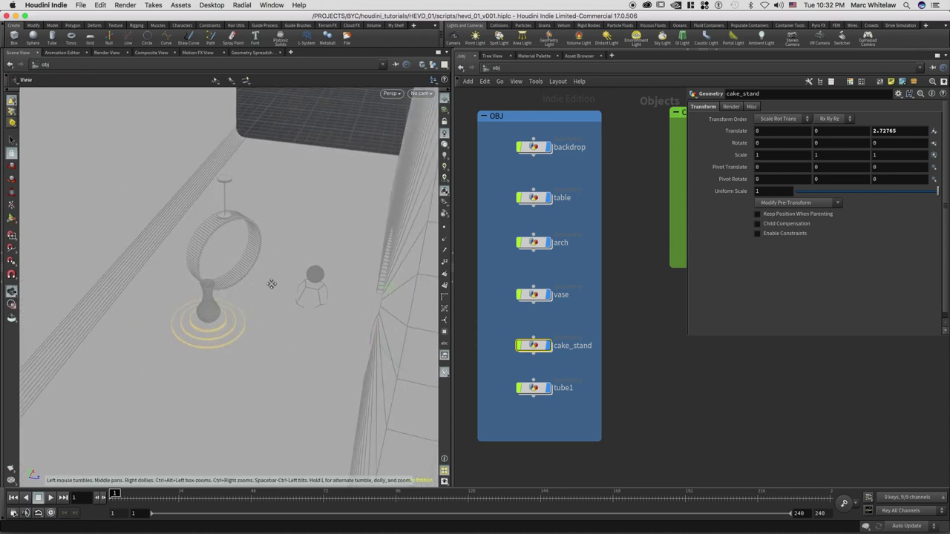
pyautogui.keyDown('alt'); pyautogui.moveTo(317, 287); pyautogui.dragTo(280, 285, button='middle'); pyautogui.keyUp('alt')
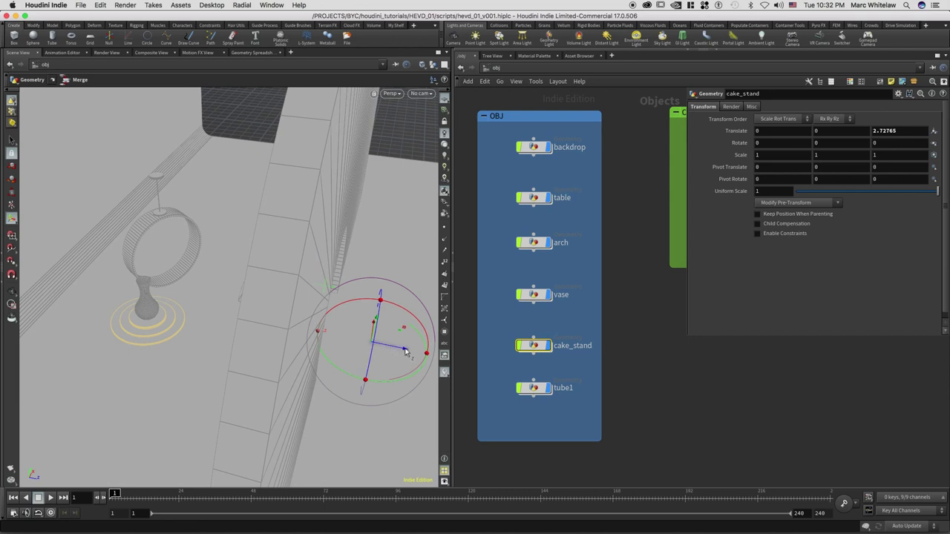
pyautogui.moveTo(407, 352); pyautogui.dragTo(438, 352)
pyautogui.click(528, 354)
pyautogui.moveTo(528, 354); pyautogui.dragTo(516, 366)
pyautogui.moveTo(512, 322); pyautogui.dragTo(499, 287, button='middle')
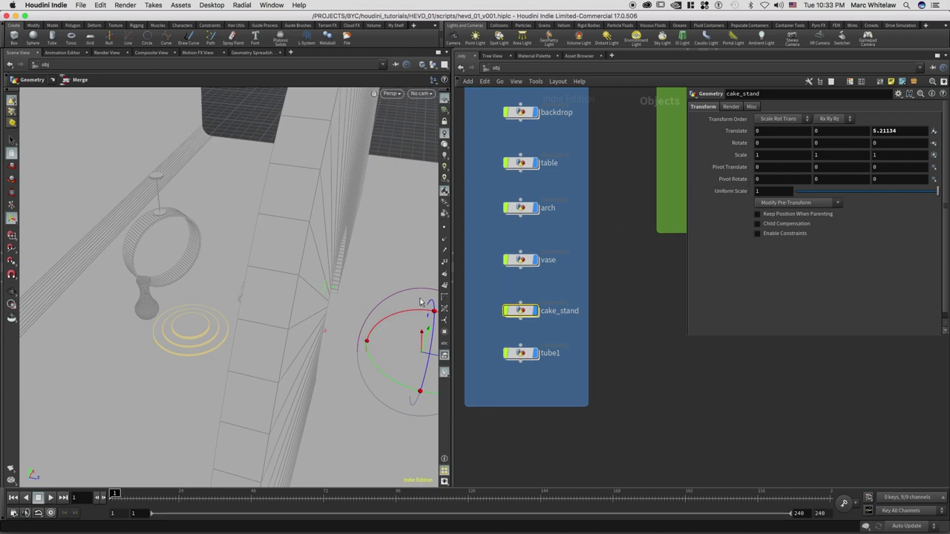
# Step: Set the vase object's X and Z translate values to 0
pyautogui.click(523, 260)
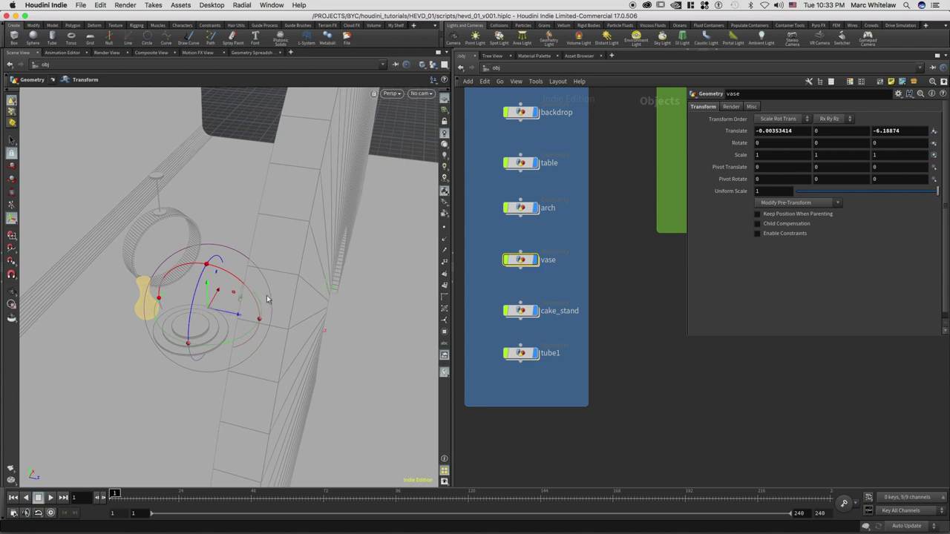
pyautogui.click(765, 130)
pyautogui.write('0')
pyautogui.click(903, 130)
pyautogui.write('0')
pyautogui.press('Return')
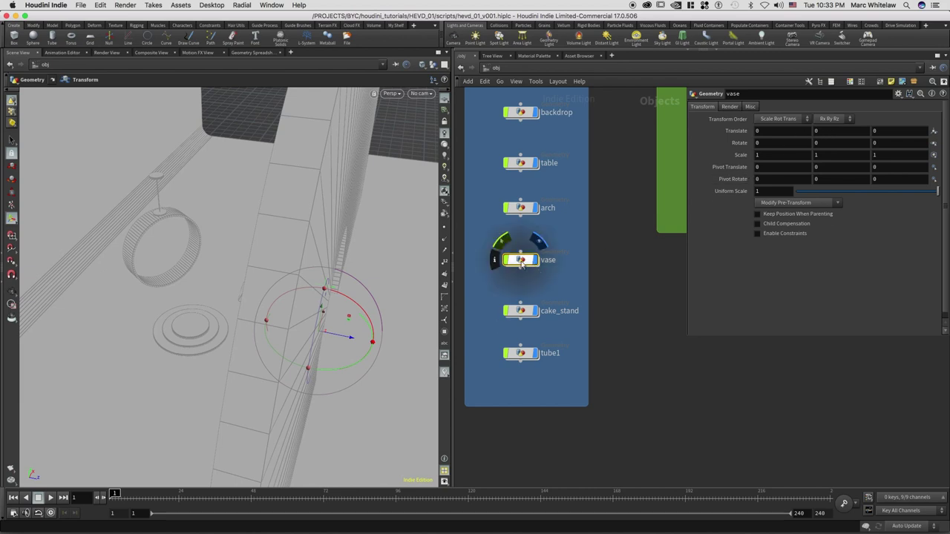
# Step: Open the cake_stand network and add an Object Merge node in the empty space beside the merge node
pyautogui.moveTo(513, 283)
pyautogui.moveTo(514, 282); pyautogui.dragTo(542, 276, button='middle')
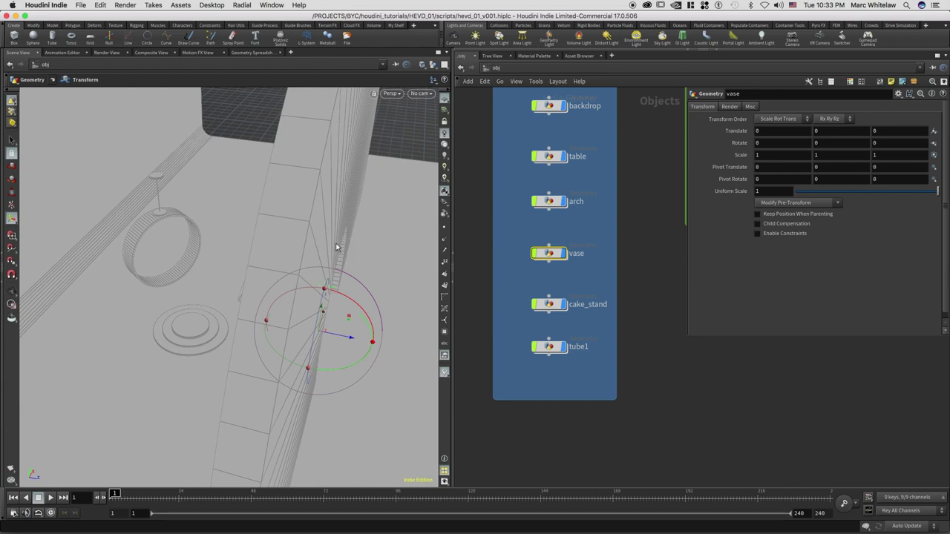
pyautogui.keyDown('alt'); pyautogui.moveTo(265, 259); pyautogui.dragTo(290, 249, button='middle'); pyautogui.keyUp('alt')
pyautogui.moveTo(292, 251)
pyautogui.keyDown('alt'); pyautogui.mouseDown()
pyautogui.moveTo(311, 248)
pyautogui.moveTo(301, 249)
pyautogui.mouseUp(); pyautogui.keyUp('alt')
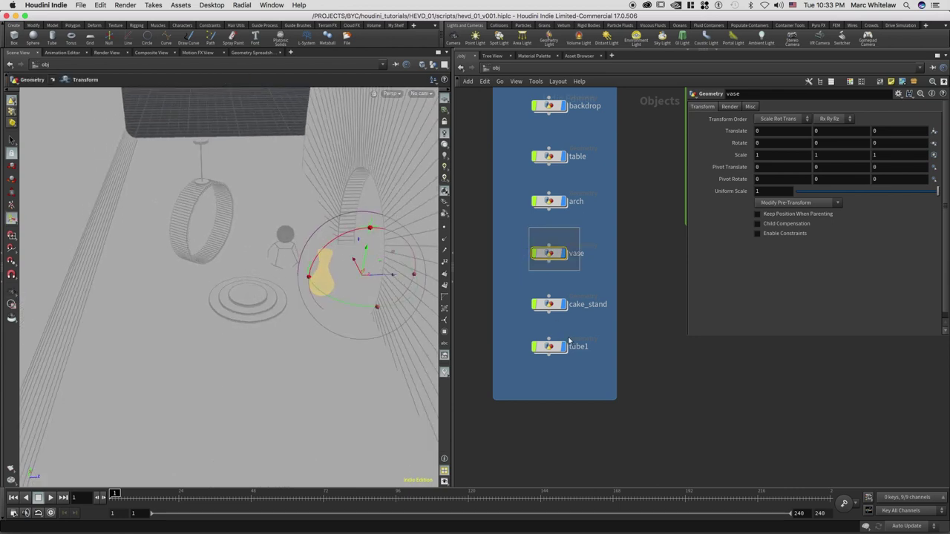
pyautogui.moveTo(571, 376); pyautogui.dragTo(531, 335)
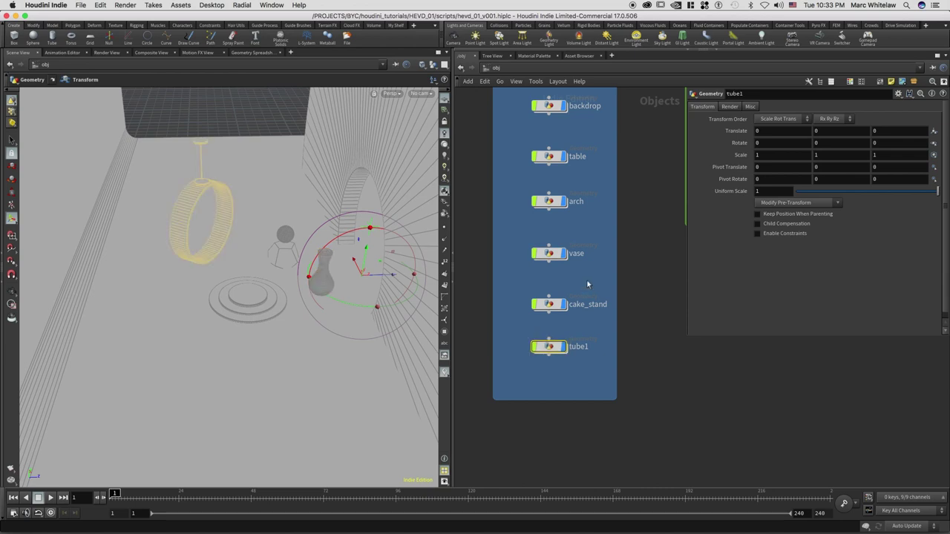
pyautogui.moveTo(587, 287); pyautogui.dragTo(539, 318)
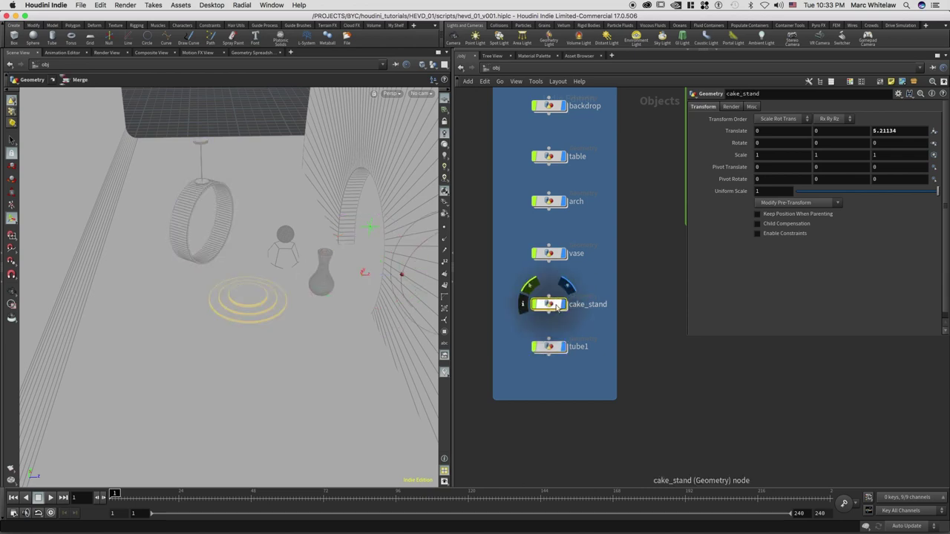
pyautogui.doubleClick(538, 309)
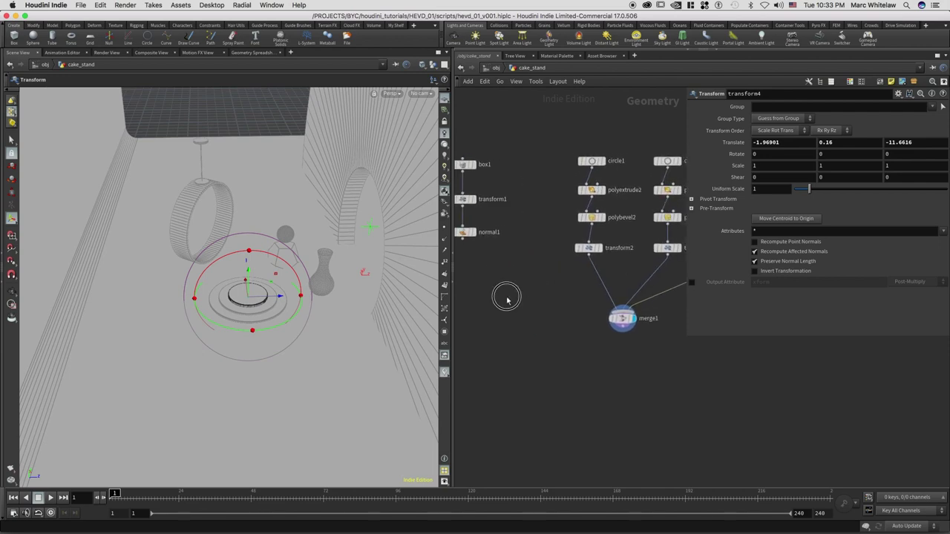
pyautogui.press('Tab')
pyautogui.write('o')
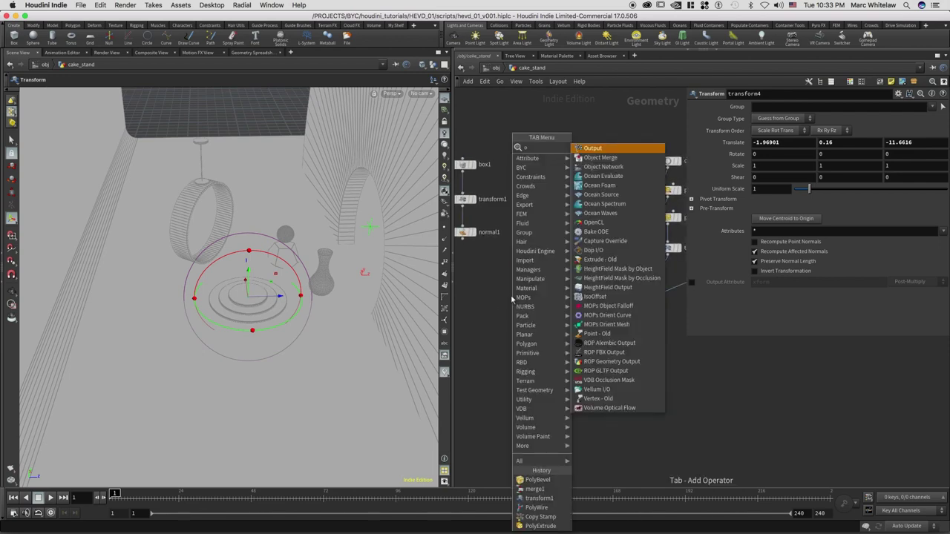
pyautogui.write('bjec')
pyautogui.press('Return')
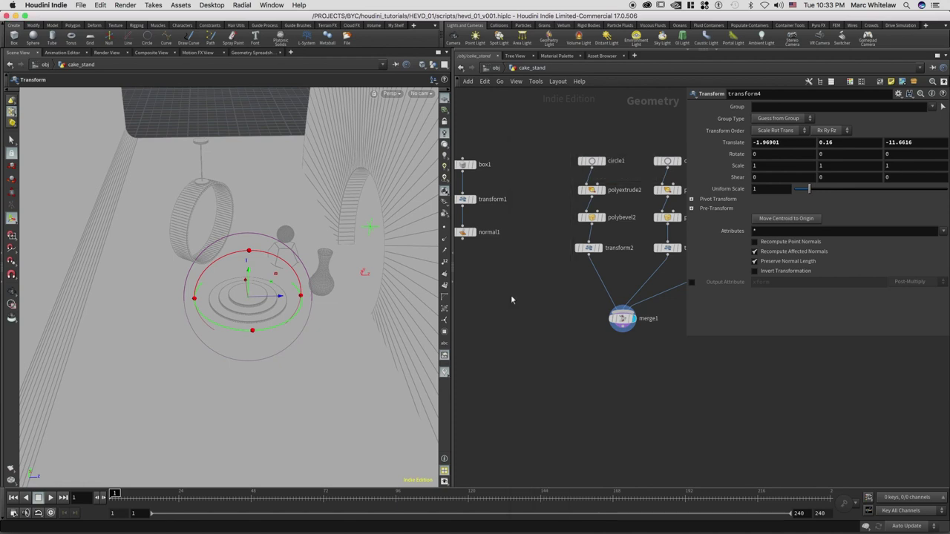
pyautogui.click(512, 300)
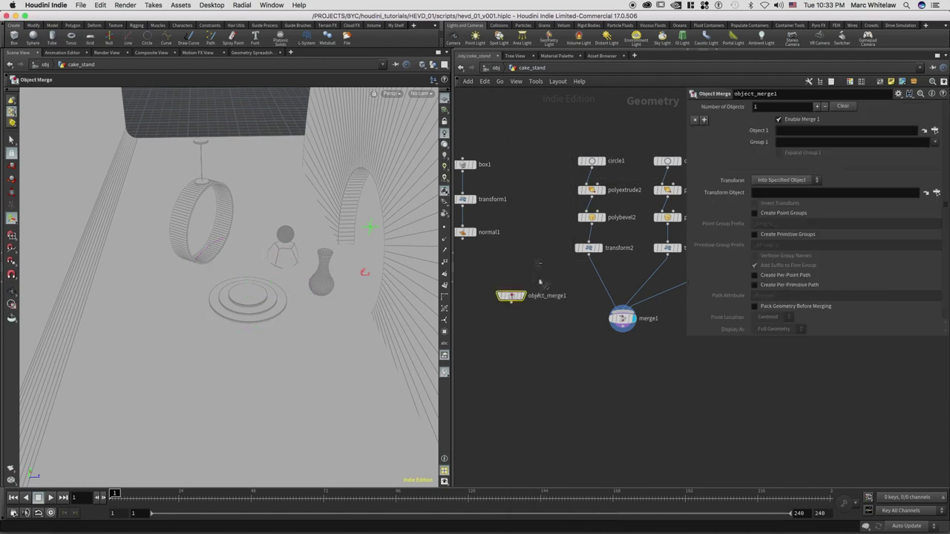
pyautogui.click(935, 131)
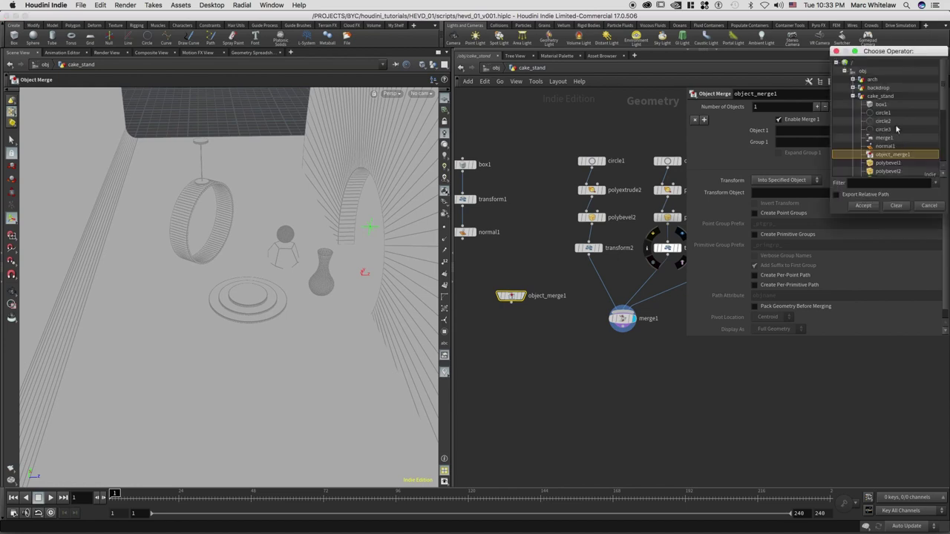
pyautogui.click(854, 96)
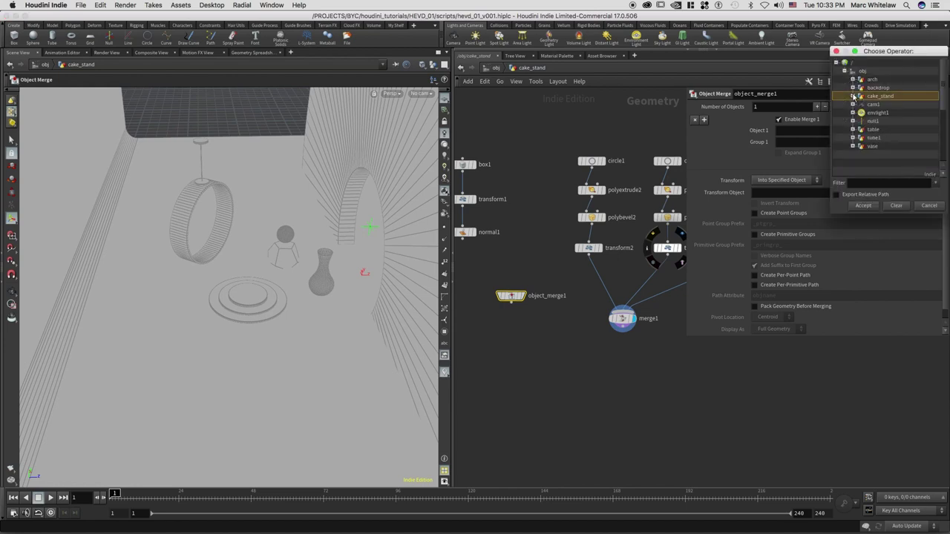
pyautogui.click(869, 146)
pyautogui.moveTo(942, 116); pyautogui.dragTo(945, 152)
pyautogui.click(891, 173)
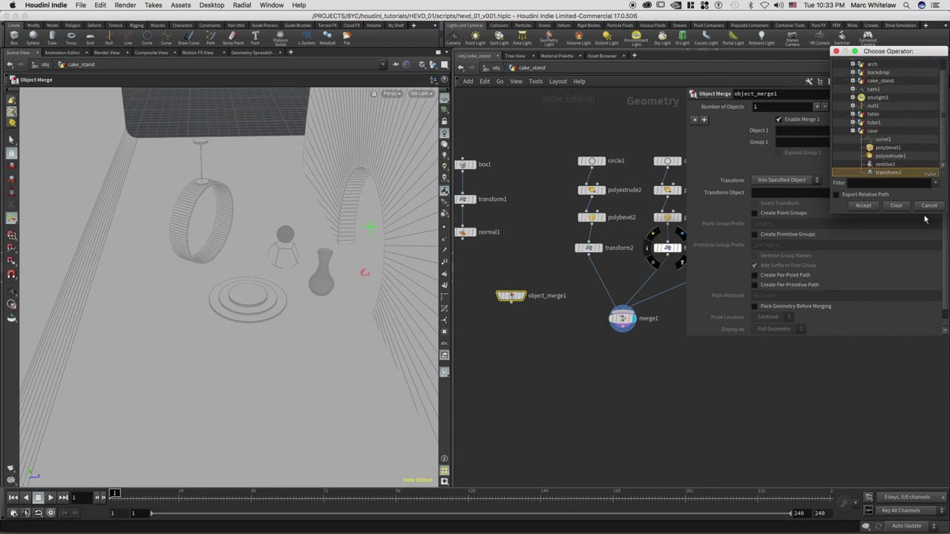
pyautogui.click(929, 206)
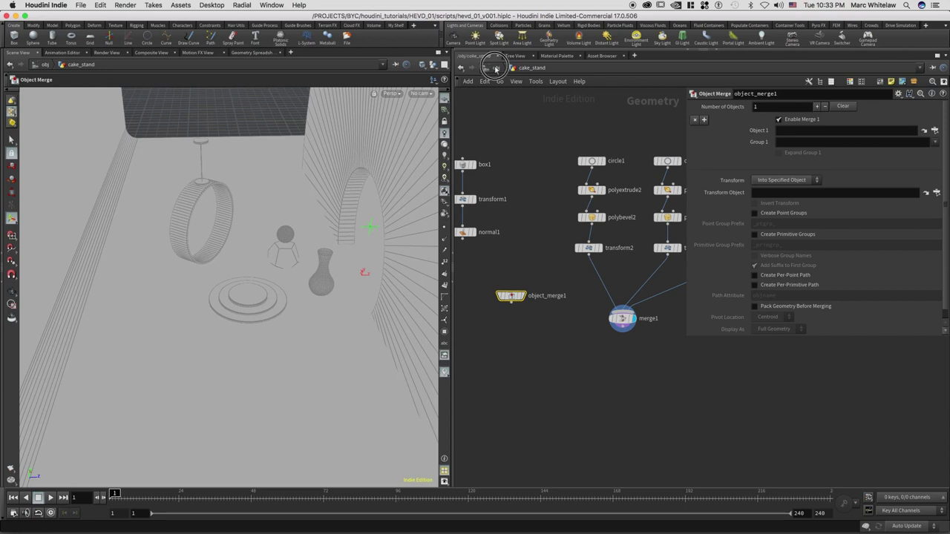
# Step: Go to the vase network and add a Null node connected to the output of transform1
pyautogui.click(496, 69)
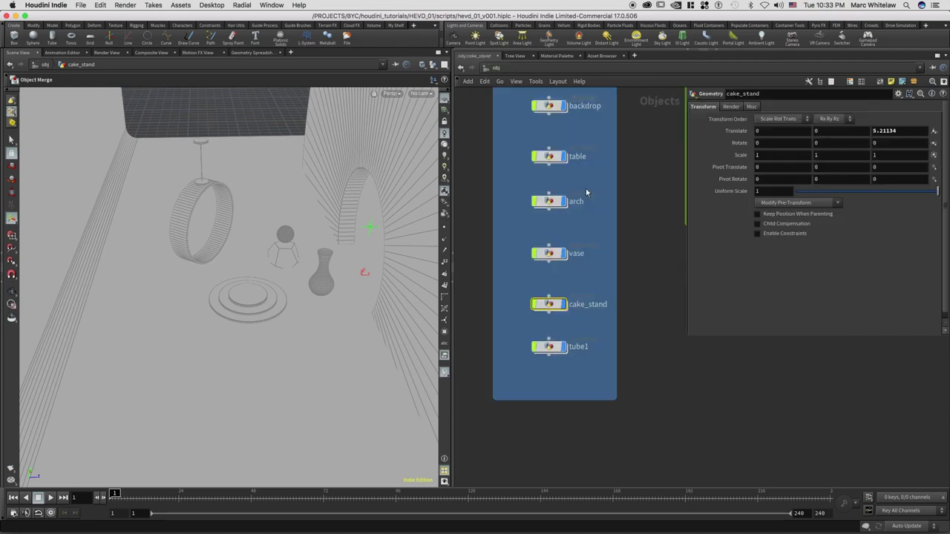
pyautogui.click(543, 256)
pyautogui.press('Return')
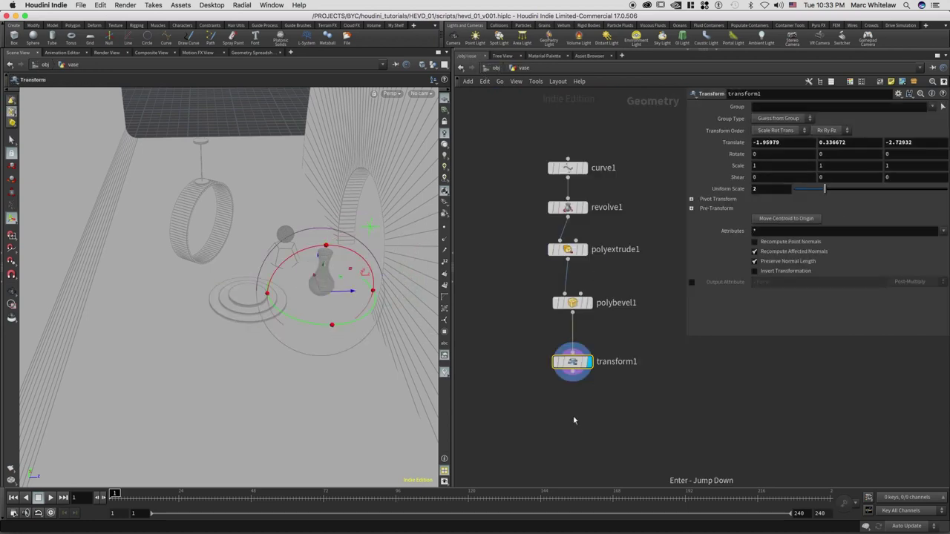
pyautogui.press('Tab')
pyautogui.write('null')
pyautogui.press('Return')
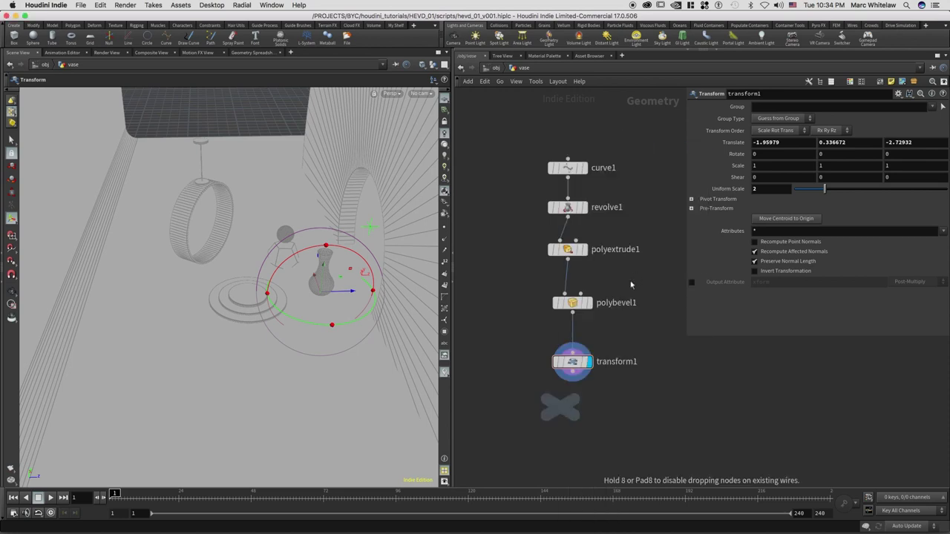
pyautogui.click(572, 407)
pyautogui.click(573, 399)
pyautogui.click(572, 381)
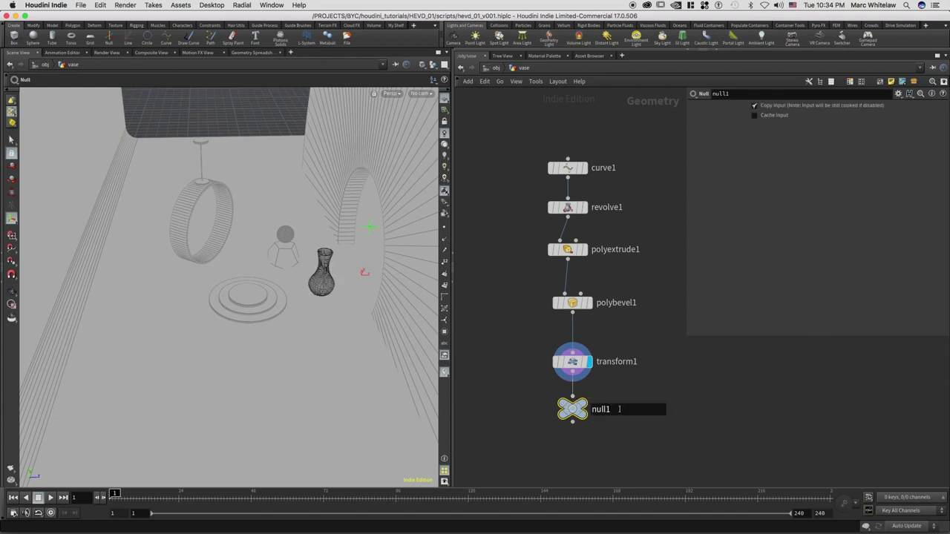
# Step: Rename the vase's null node to OUT_VASE and return to the object level
pyautogui.moveTo(583, 412); pyautogui.dragTo(557, 408)
pyautogui.press('Return')
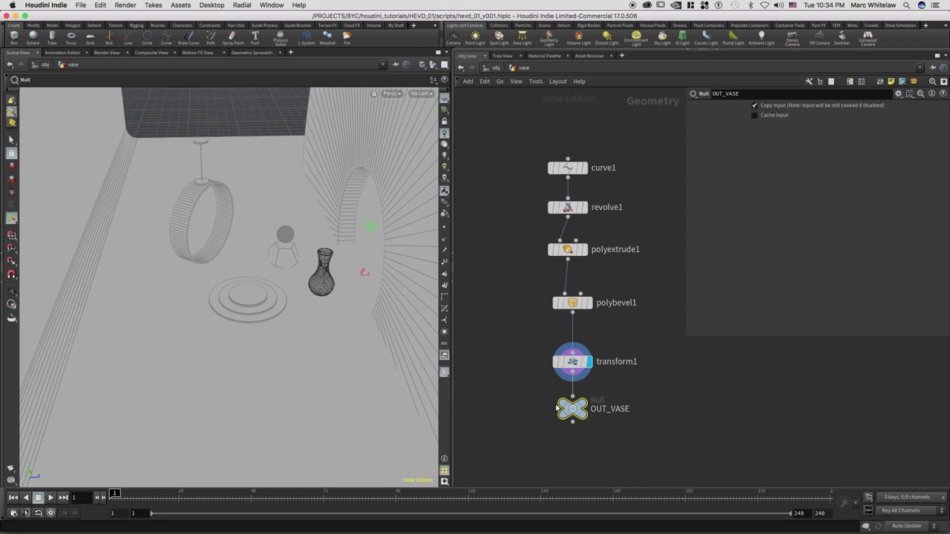
pyautogui.click(494, 68)
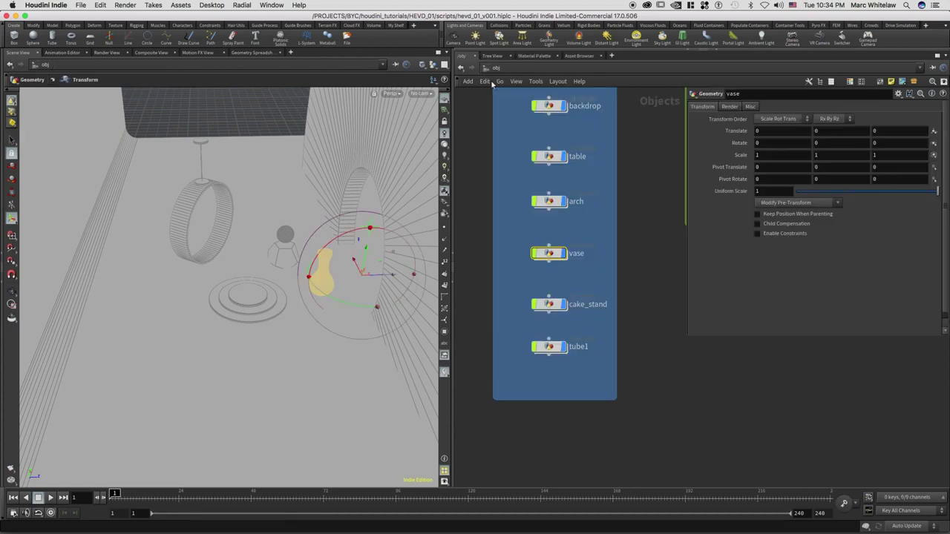
# Step: Open the cake_stand network and set object_merge1's Object 1 to /obj/vase/OUT_VASE
pyautogui.click(565, 254)
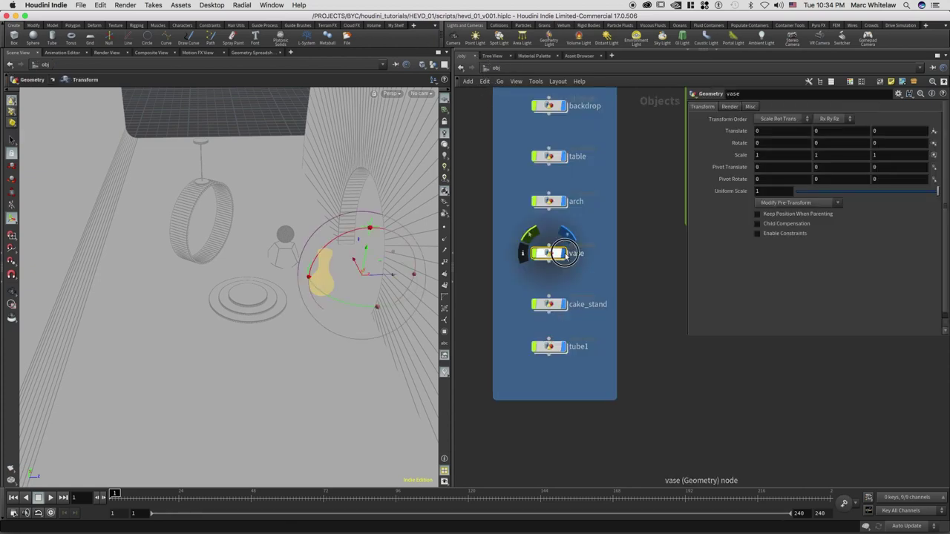
pyautogui.click(551, 305)
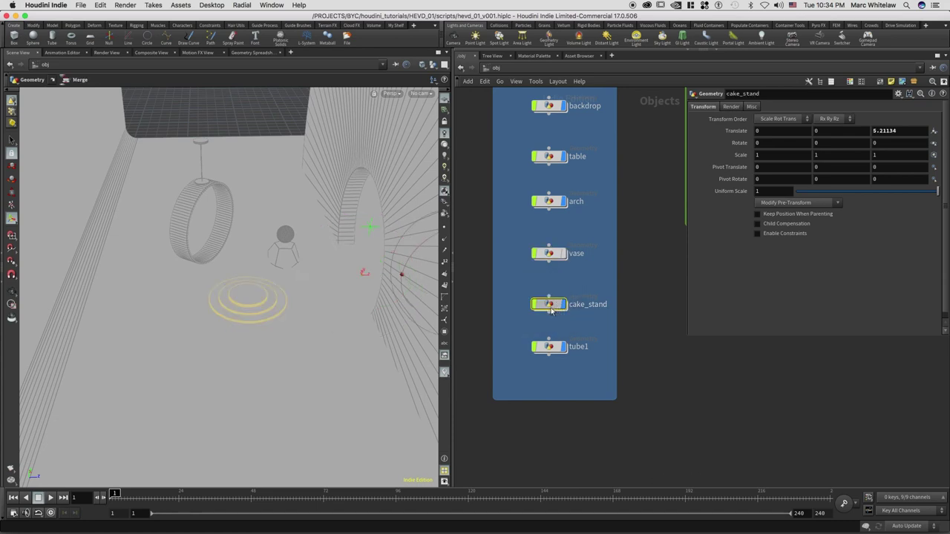
pyautogui.doubleClick(551, 306)
pyautogui.click(934, 130)
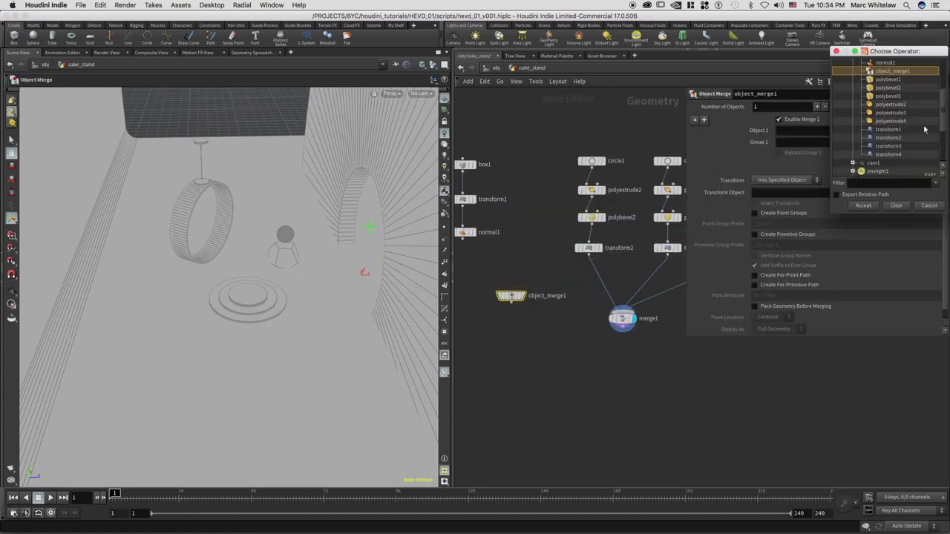
pyautogui.moveTo(943, 107); pyautogui.dragTo(926, 72)
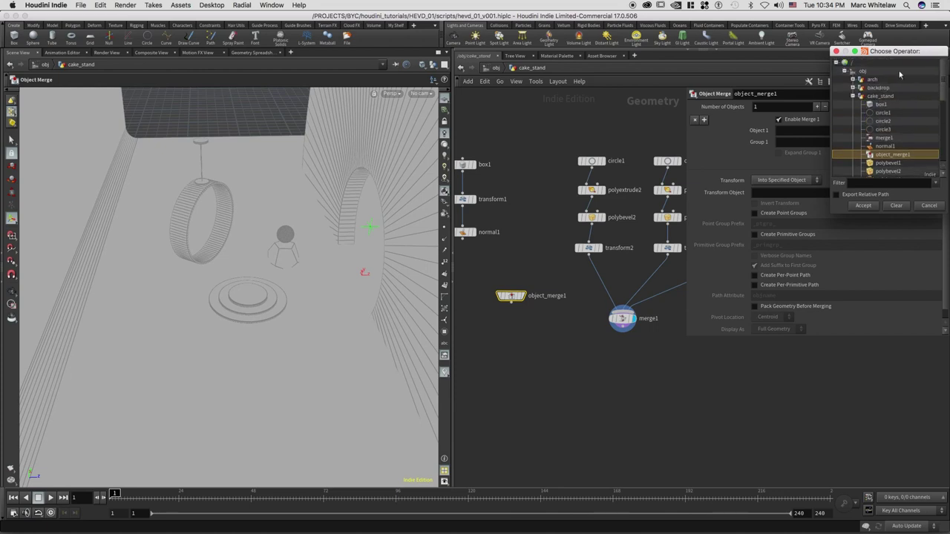
pyautogui.click(855, 96)
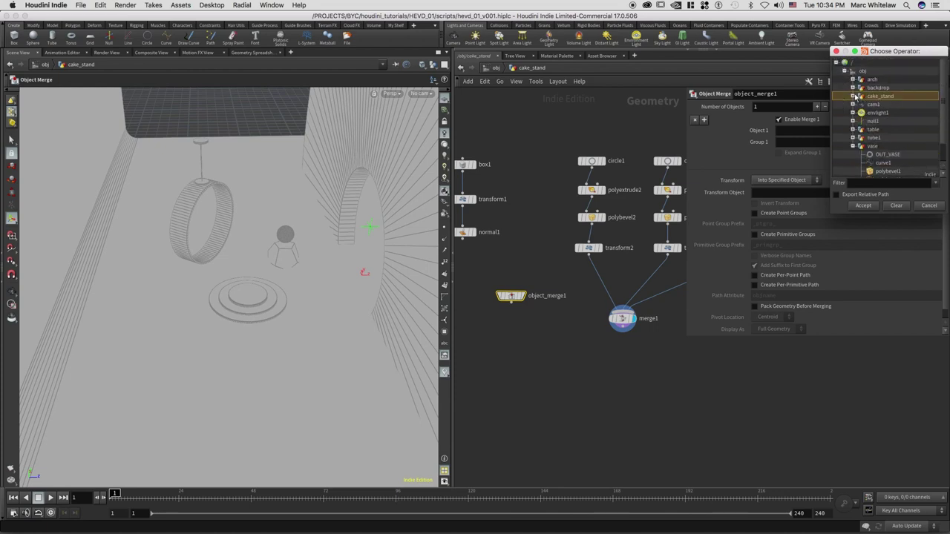
pyautogui.click(880, 148)
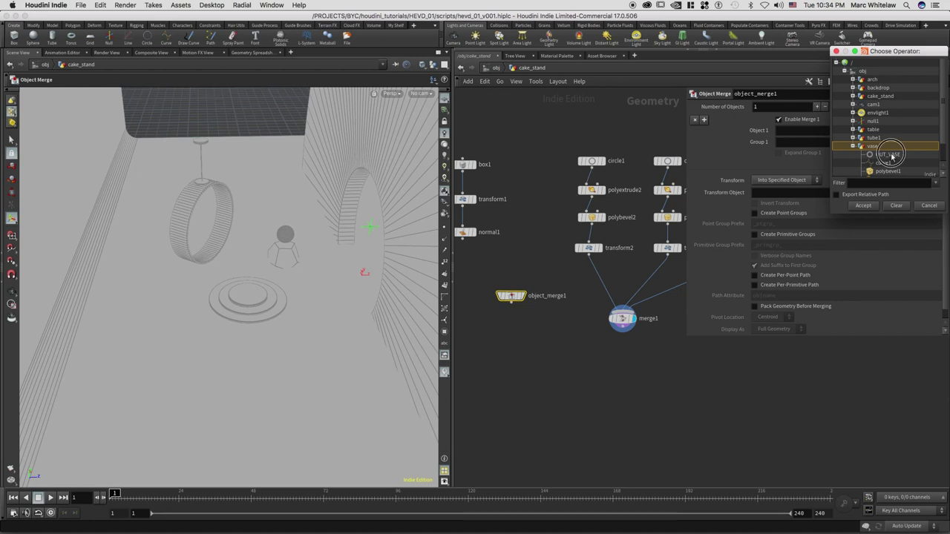
pyautogui.click(891, 155)
pyautogui.scroll(-3, 944, 126)
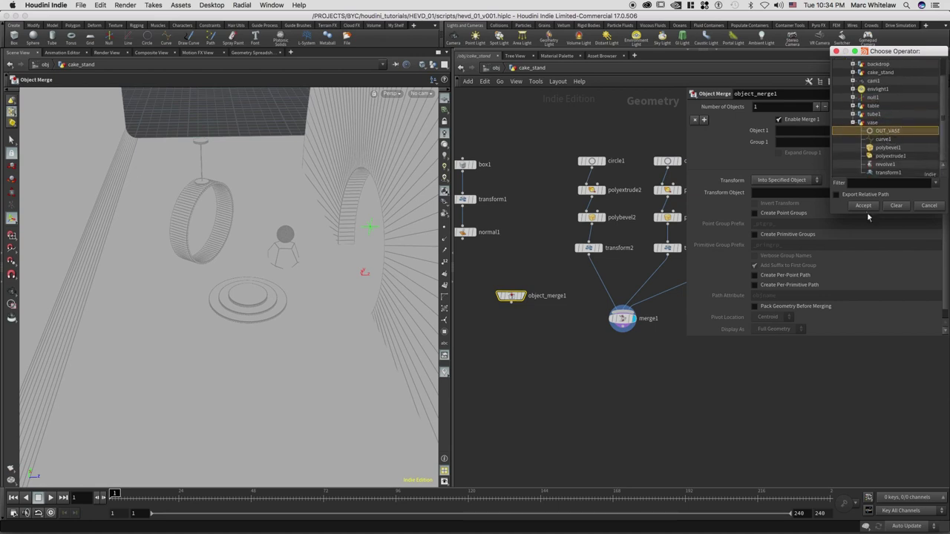
pyautogui.click(862, 206)
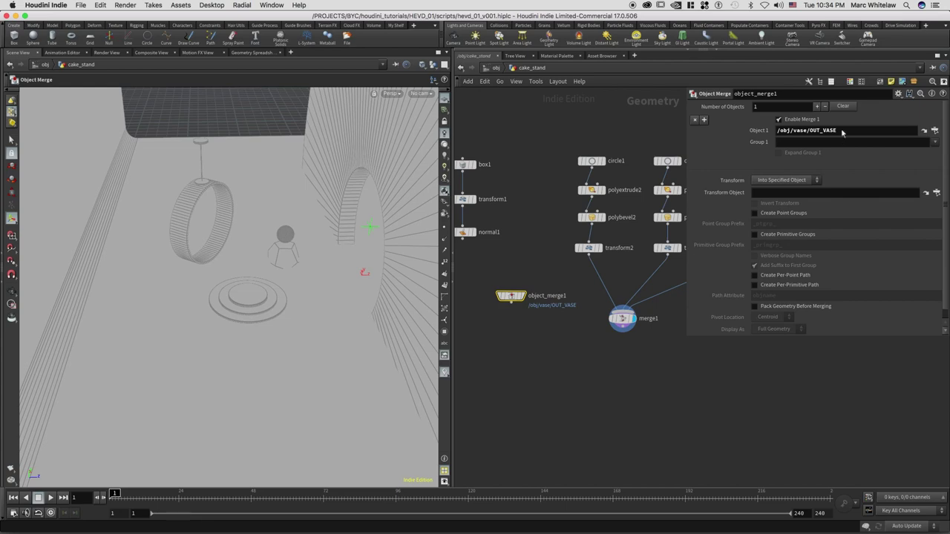
# Step: Display object_merge1, then wire a copy of transform2 beneath it and display the copy
pyautogui.click(523, 296)
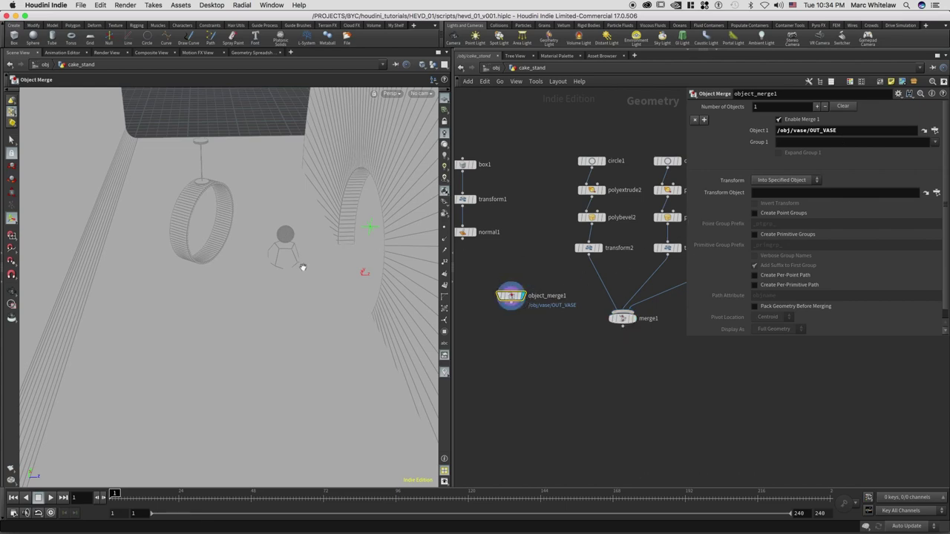
pyautogui.moveTo(371, 253); pyautogui.dragTo(206, 266)
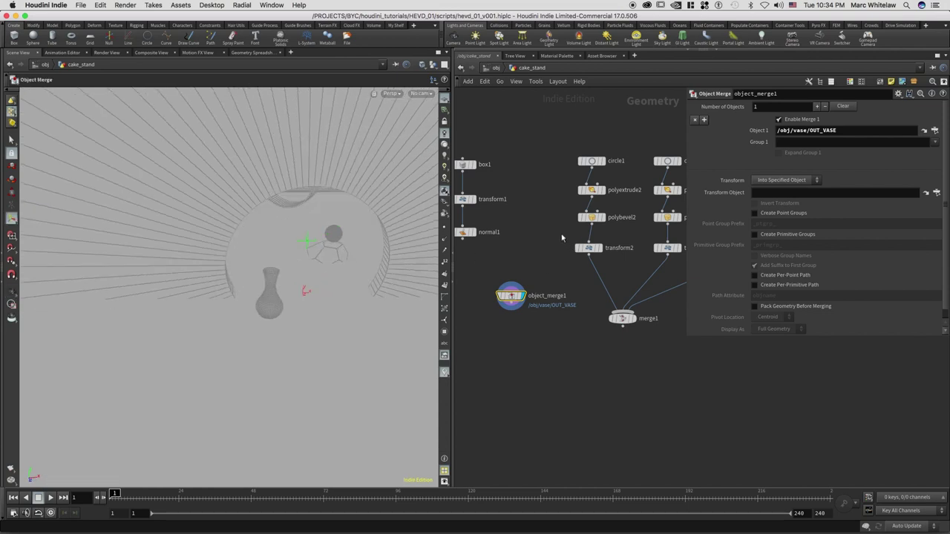
pyautogui.click(590, 248)
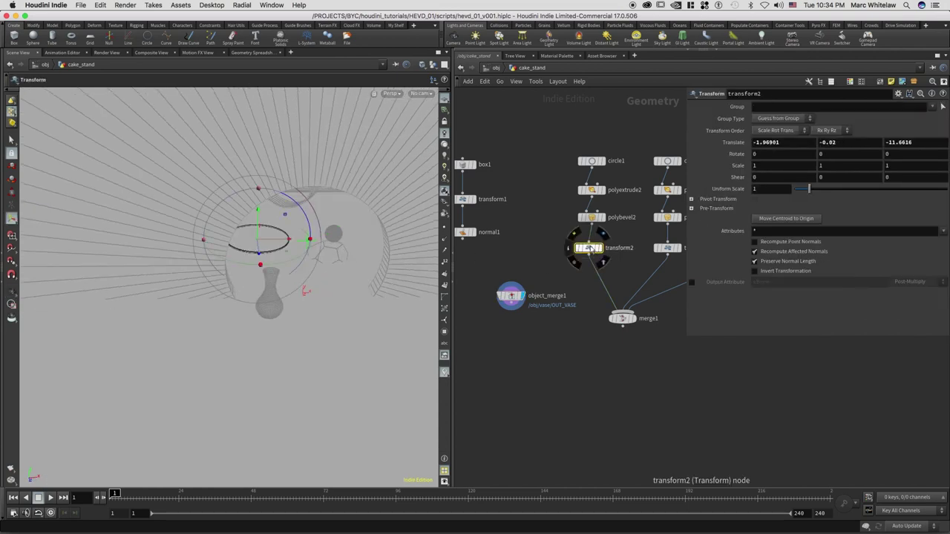
pyautogui.keyDown('alt'); pyautogui.moveTo(593, 250); pyautogui.dragTo(514, 349); pyautogui.keyUp('alt')
pyautogui.keyDown('alt'); pyautogui.moveTo(514, 308); pyautogui.dragTo(512, 341); pyautogui.keyUp('alt')
pyautogui.click(522, 346)
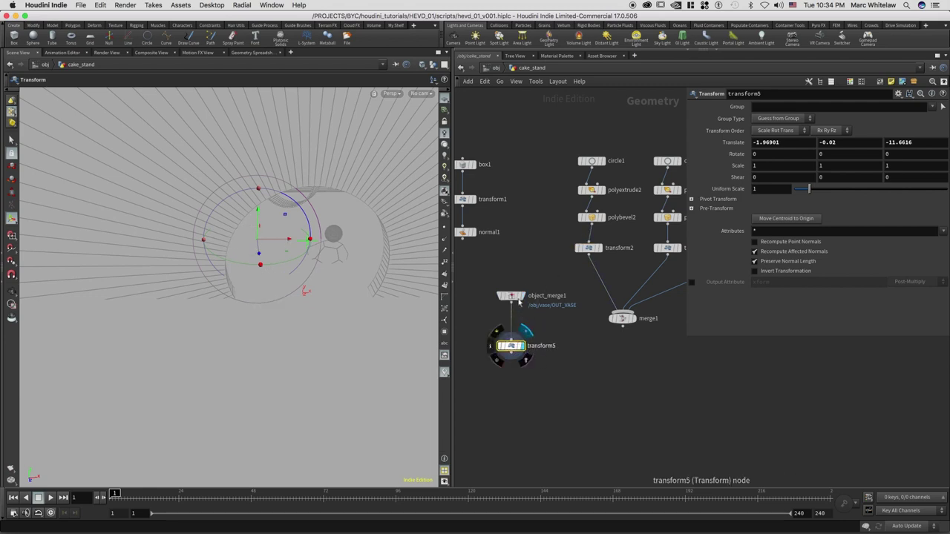
pyautogui.press('Escape')
pyautogui.moveTo(338, 265)
pyautogui.mouseDown()
pyautogui.moveTo(322, 248)
pyautogui.moveTo(334, 261)
pyautogui.mouseUp()
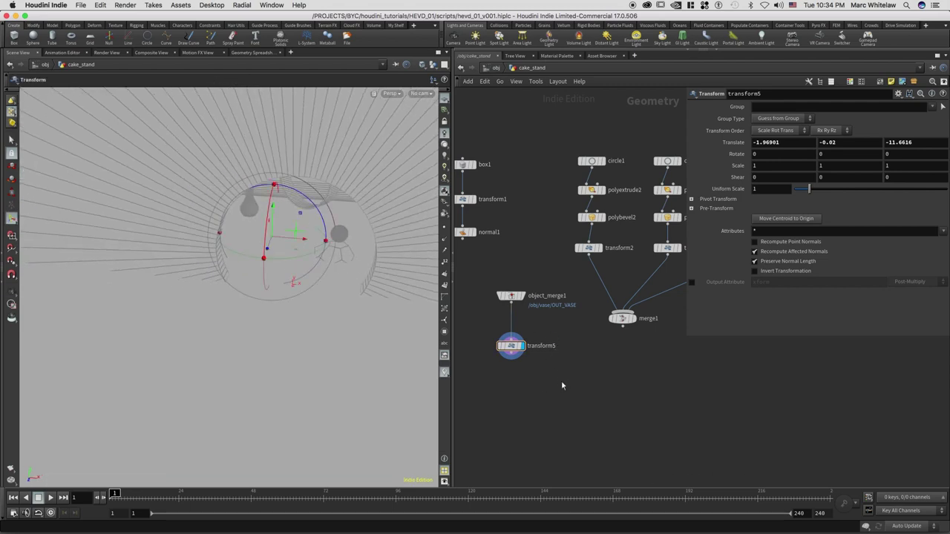
# Step: Add a second Merge node below merge1 that combines transform5 and merge1, and display it
pyautogui.hotkey('alt', 'm')
pyautogui.click(608, 383)
pyautogui.moveTo(511, 353); pyautogui.dragTo(623, 327)
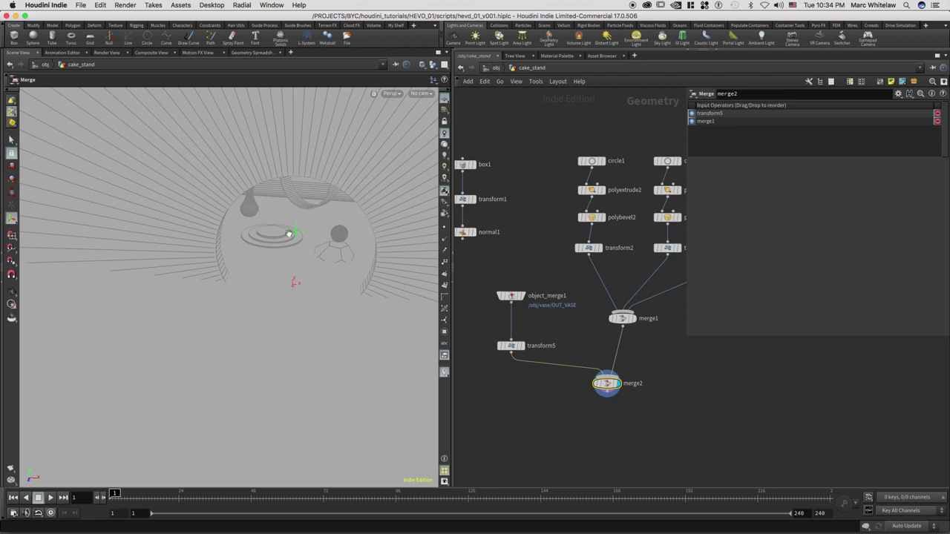
pyautogui.keyDown('alt'); pyautogui.moveTo(326, 203); pyautogui.dragTo(372, 176, button='right'); pyautogui.keyUp('alt')
pyautogui.moveTo(275, 227)
pyautogui.keyDown('alt'); pyautogui.mouseDown()
pyautogui.moveTo(295, 218)
pyautogui.moveTo(257, 230)
pyautogui.mouseUp(); pyautogui.keyUp('alt')
# Step: Delete transform2, transform3 and transform4 between the three bevel nodes and merge1
pyautogui.moveTo(535, 253); pyautogui.dragTo(573, 238, button='middle')
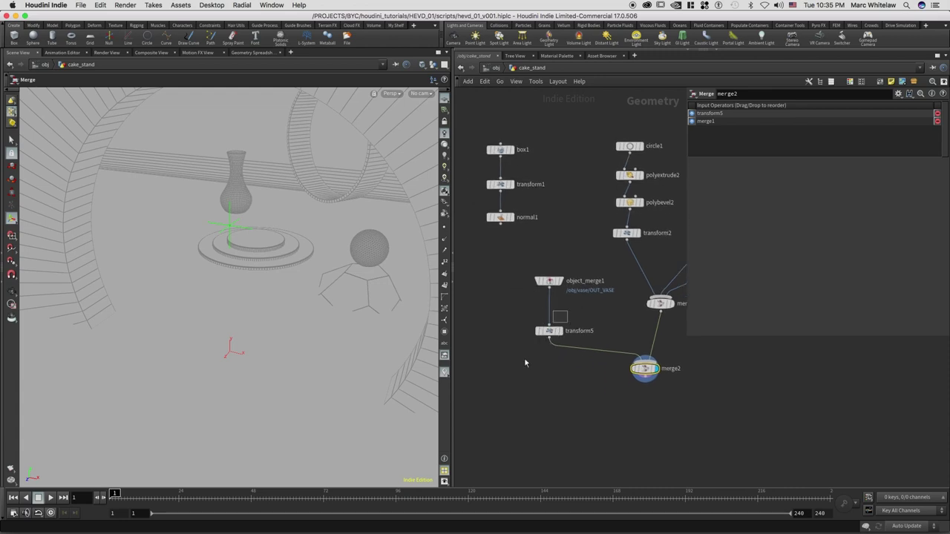
pyautogui.click(550, 331)
pyautogui.moveTo(577, 312); pyautogui.dragTo(516, 345, button='middle')
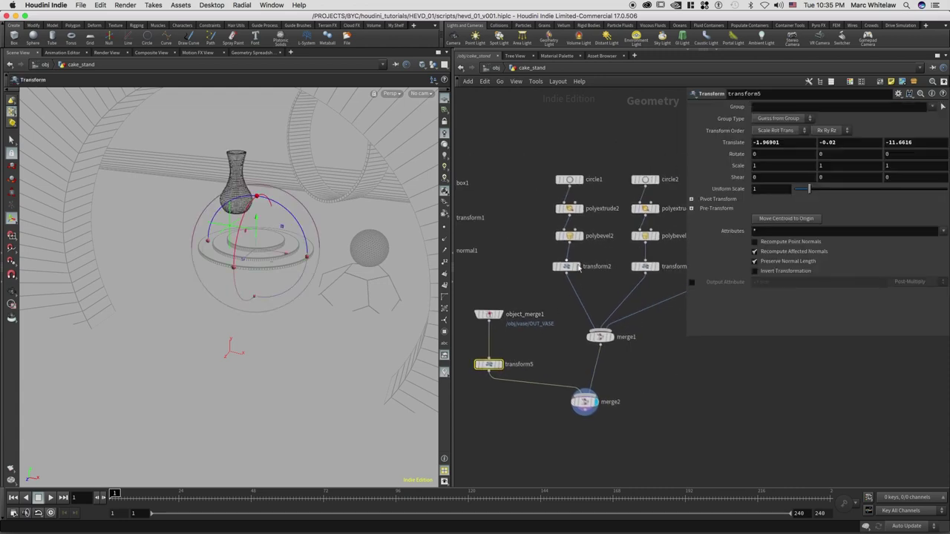
pyautogui.click(580, 272)
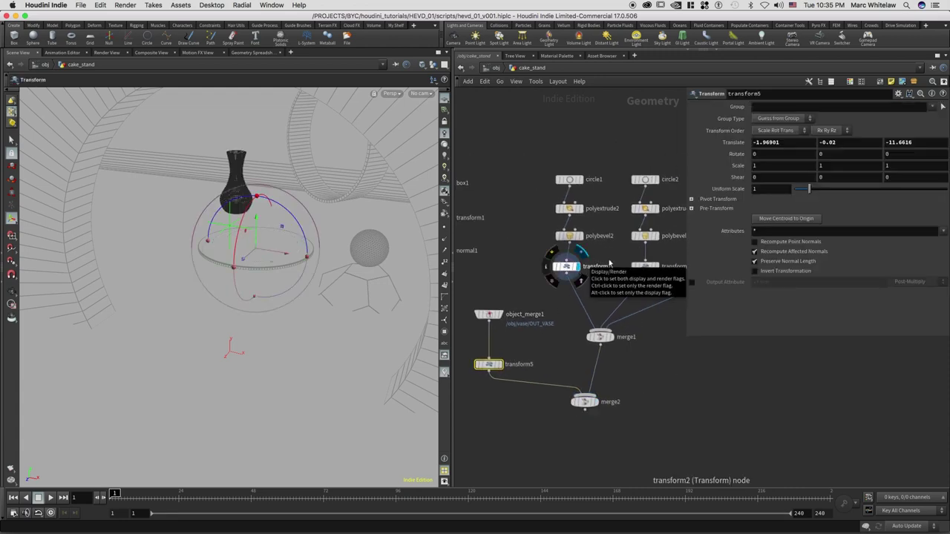
pyautogui.moveTo(605, 265); pyautogui.dragTo(571, 275, button='middle')
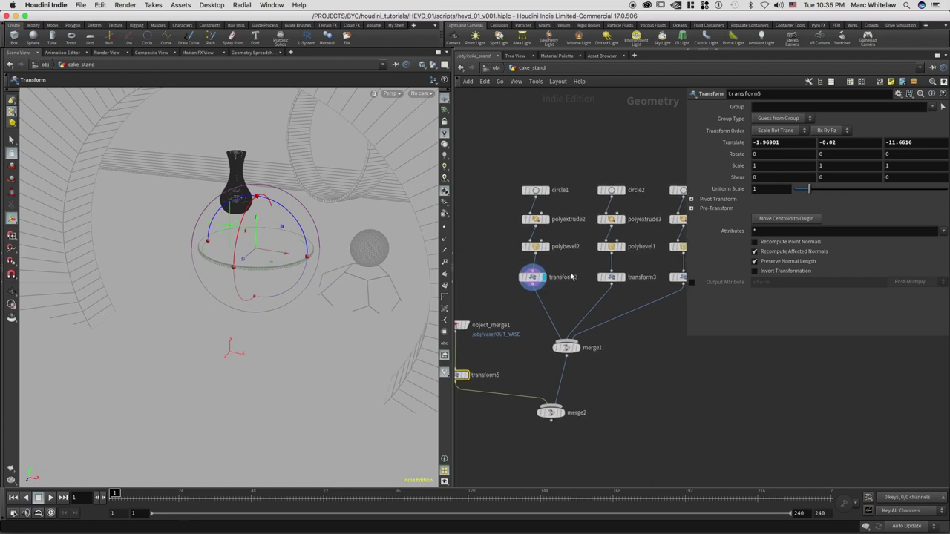
pyautogui.click(511, 278)
pyautogui.moveTo(495, 270); pyautogui.dragTo(684, 301)
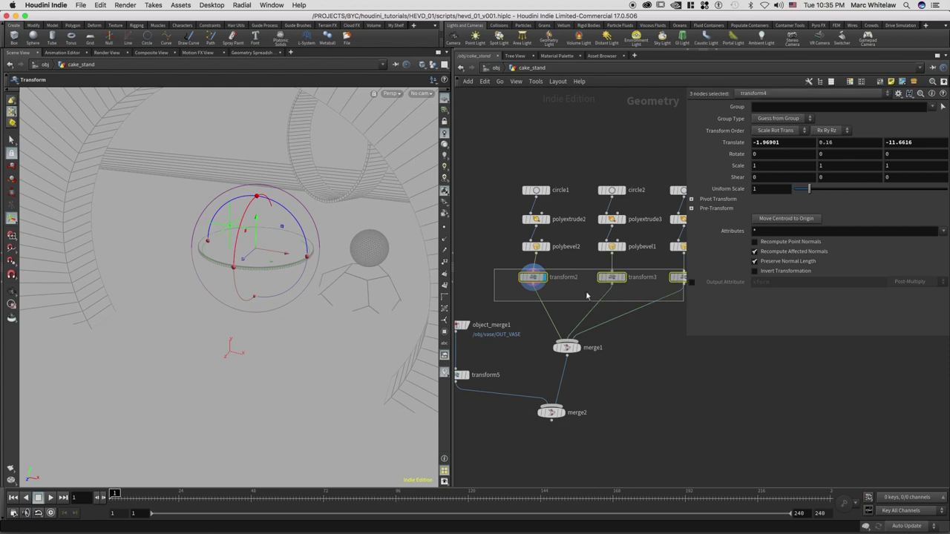
pyautogui.press('Delete')
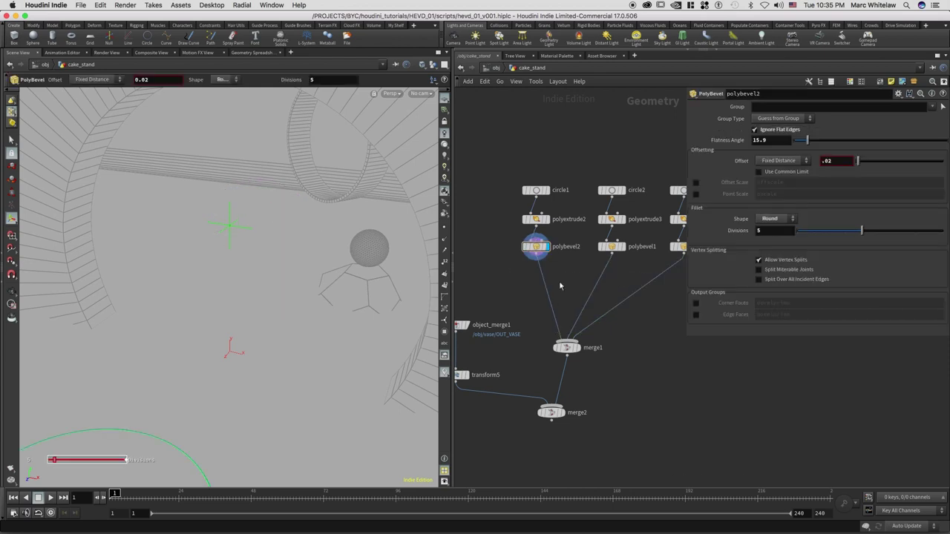
# Step: Add a new Transform node on the circle2 branch between polybevel1 and merge1
pyautogui.press('Escape')
pyautogui.moveTo(265, 268); pyautogui.dragTo(265, 303)
pyautogui.keyDown('alt'); pyautogui.moveTo(266, 303); pyautogui.dragTo(268, 292, button='right'); pyautogui.keyUp('alt')
pyautogui.keyDown('alt'); pyautogui.moveTo(268, 292); pyautogui.dragTo(311, 276); pyautogui.keyUp('alt')
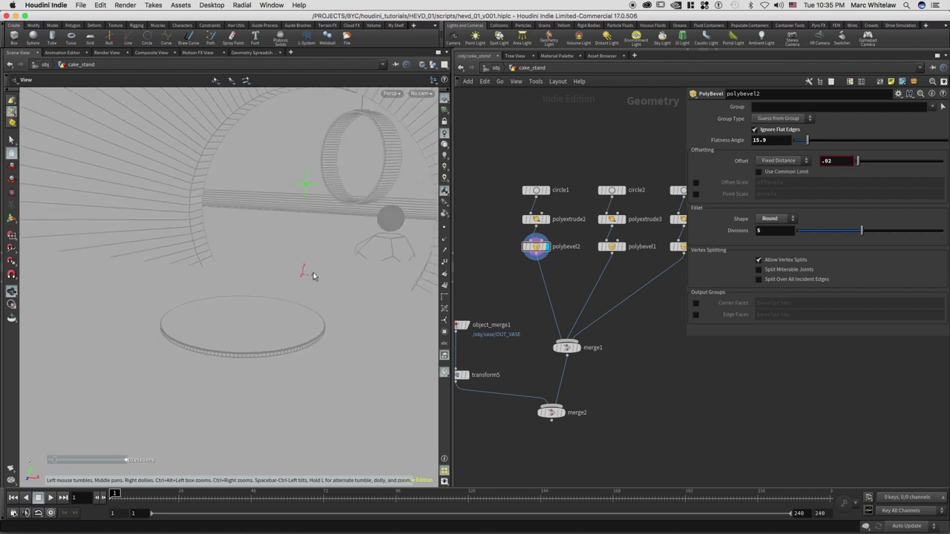
pyautogui.moveTo(556, 264); pyautogui.dragTo(538, 271, button='middle')
pyautogui.press('Tab')
pyautogui.press('Return')
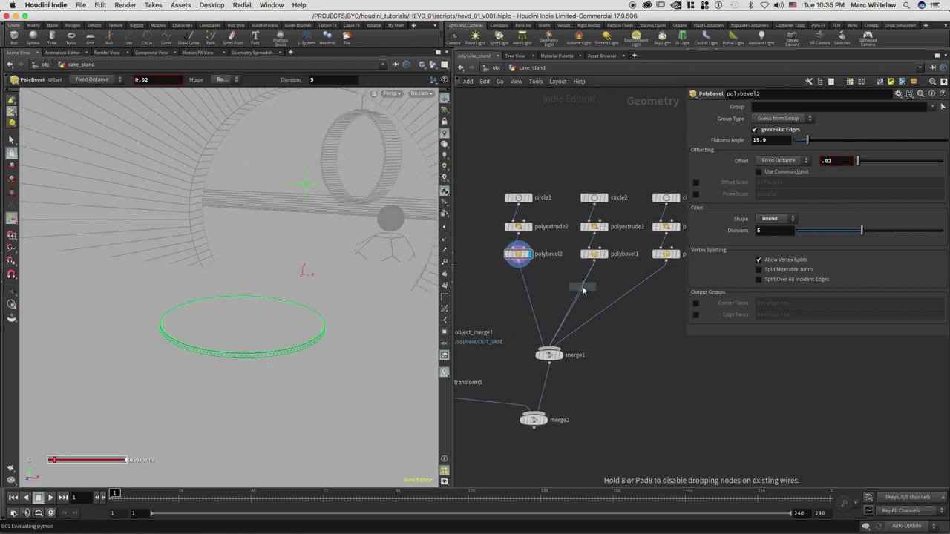
pyautogui.click(579, 292)
pyautogui.moveTo(580, 297); pyautogui.dragTo(583, 296)
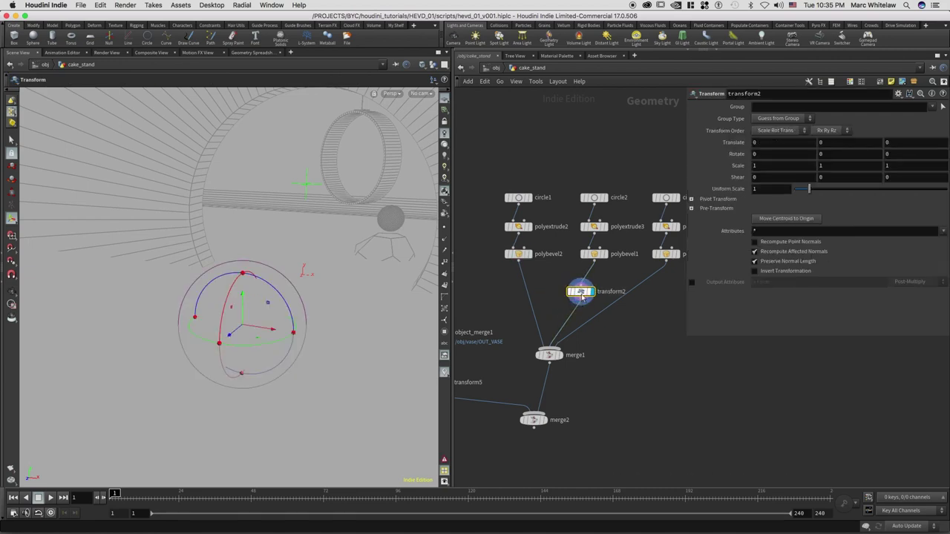
pyautogui.moveTo(550, 277); pyautogui.dragTo(554, 265, button='middle')
pyautogui.moveTo(585, 280); pyautogui.dragTo(594, 273)
pyautogui.moveTo(544, 260); pyautogui.dragTo(514, 260, button='middle')
# Step: Display merge1 and set the circle2 branch transform's Y translate to 0.1
pyautogui.moveTo(548, 278)
pyautogui.click(533, 344)
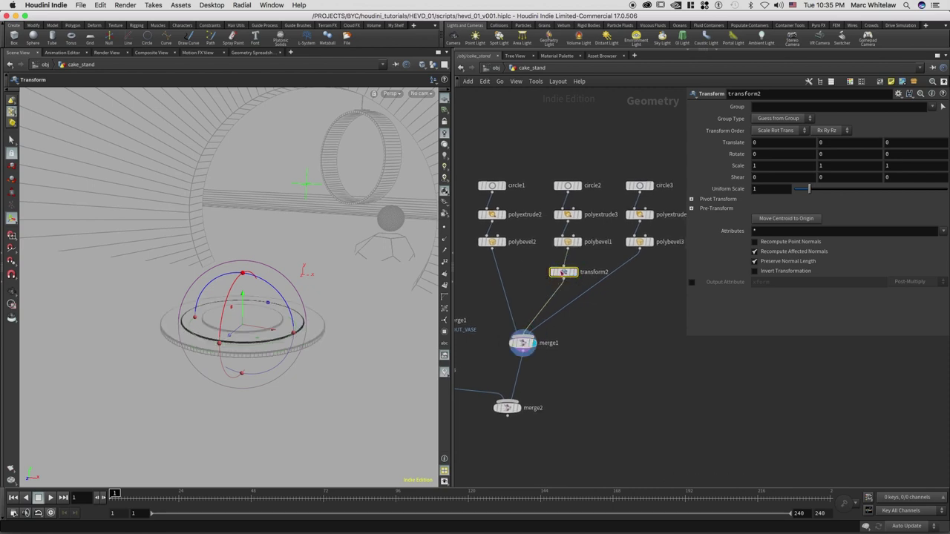
pyautogui.click(832, 144)
pyautogui.press('Return')
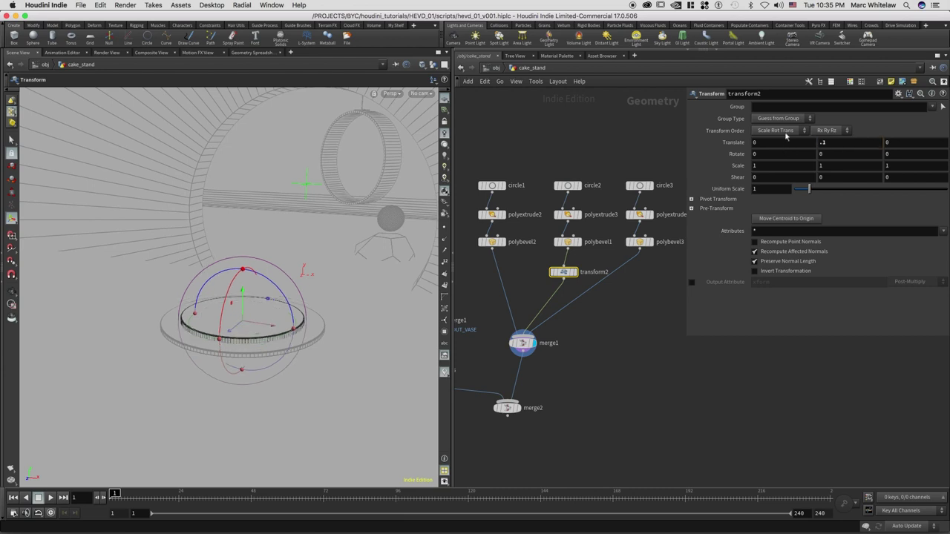
# Step: Copy the transform onto the circle3 branch below polybevel3 with a Y translate of 0.2, and display merge2
pyautogui.keyDown('alt'); pyautogui.moveTo(564, 275); pyautogui.dragTo(648, 272); pyautogui.keyUp('alt')
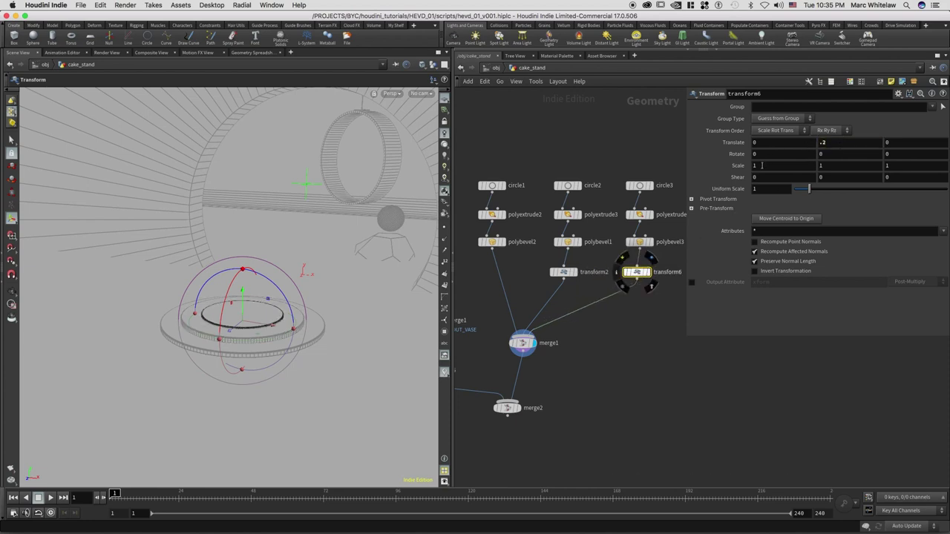
pyautogui.moveTo(524, 415); pyautogui.dragTo(593, 369, button='middle')
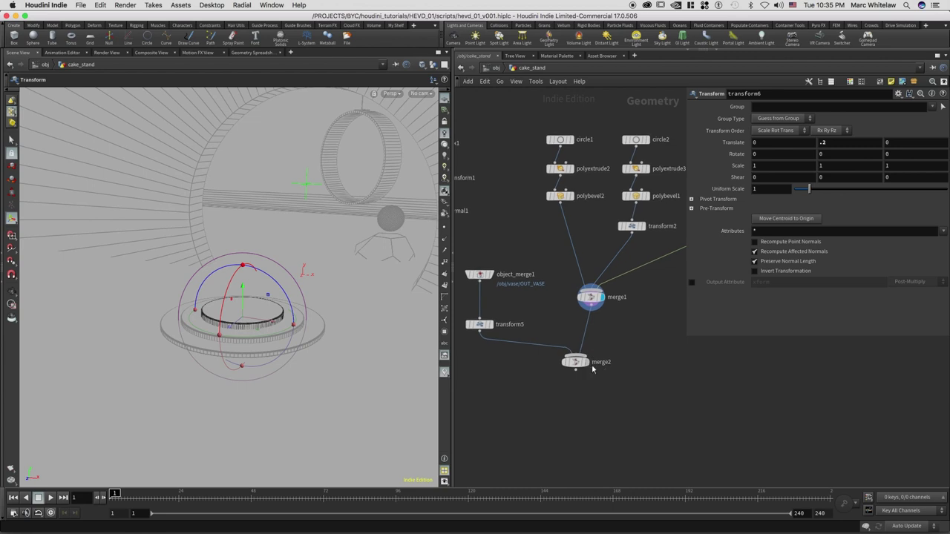
pyautogui.click(594, 349)
# Step: Delete transform5 between object_merge1 and merge2
pyautogui.moveTo(477, 330); pyautogui.dragTo(511, 326, button='middle')
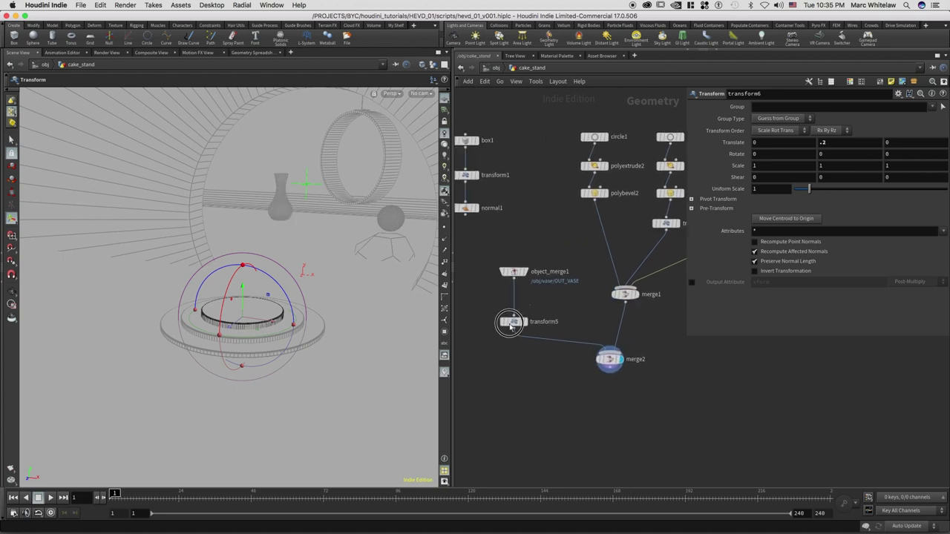
pyautogui.click(511, 323)
pyautogui.press('Delete')
pyautogui.moveTo(221, 292); pyautogui.dragTo(244, 302)
pyautogui.keyDown('alt'); pyautogui.moveTo(248, 284); pyautogui.dragTo(270, 287, button='middle'); pyautogui.keyUp('alt')
pyautogui.keyDown('alt'); pyautogui.moveTo(270, 286); pyautogui.dragTo(276, 300); pyautogui.keyUp('alt')
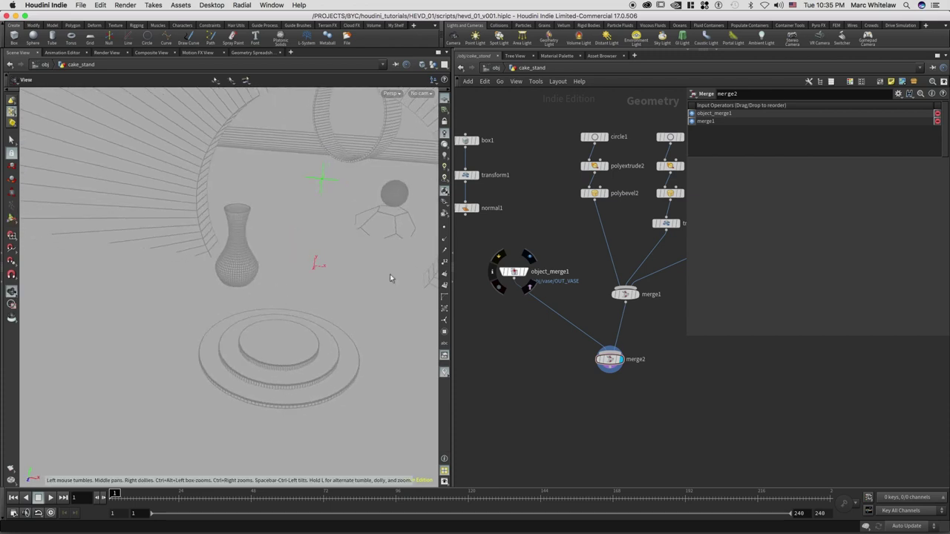
# Step: Open the vase network, bypass transform1 and set the display flag on OUT_VASE
pyautogui.moveTo(520, 240); pyautogui.dragTo(518, 239)
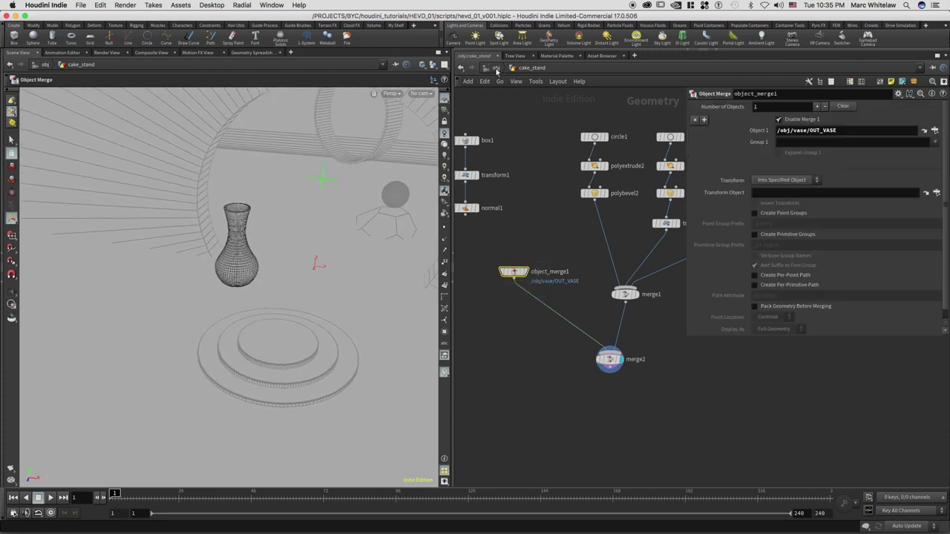
pyautogui.click(495, 68)
pyautogui.click(575, 253)
pyautogui.press('Return')
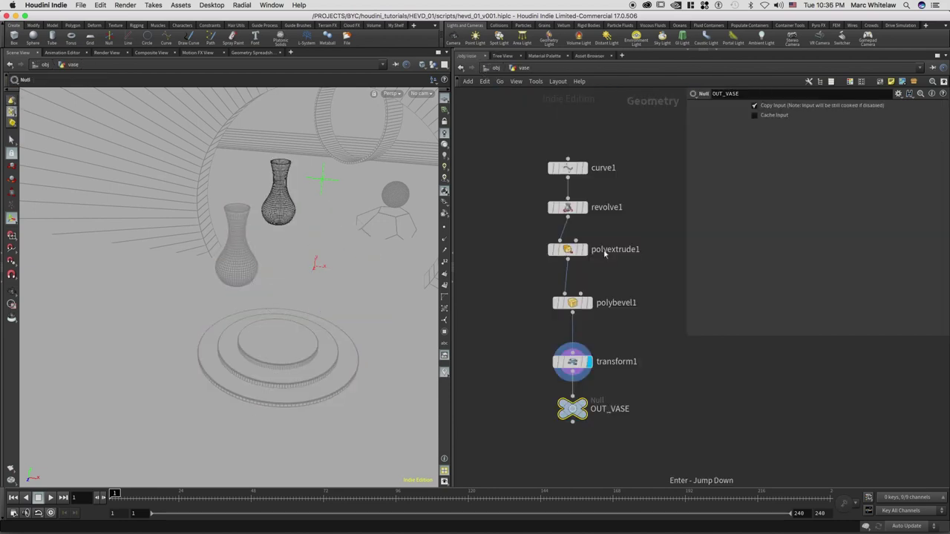
pyautogui.moveTo(556, 366)
pyautogui.click(552, 344)
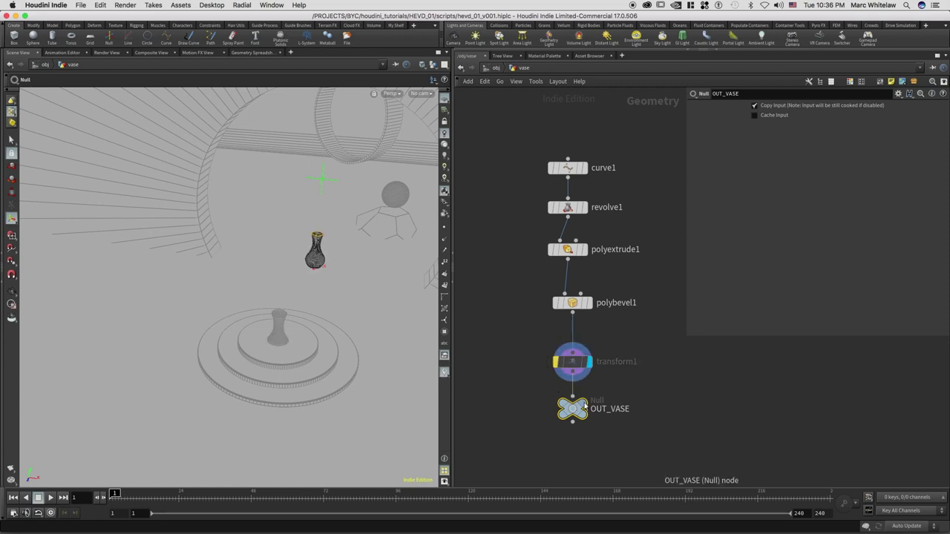
pyautogui.moveTo(578, 408)
pyautogui.click(595, 387)
# Step: Return to the cake_stand network and insert a displayed Transform node between object_merge1 and merge2
pyautogui.click(495, 67)
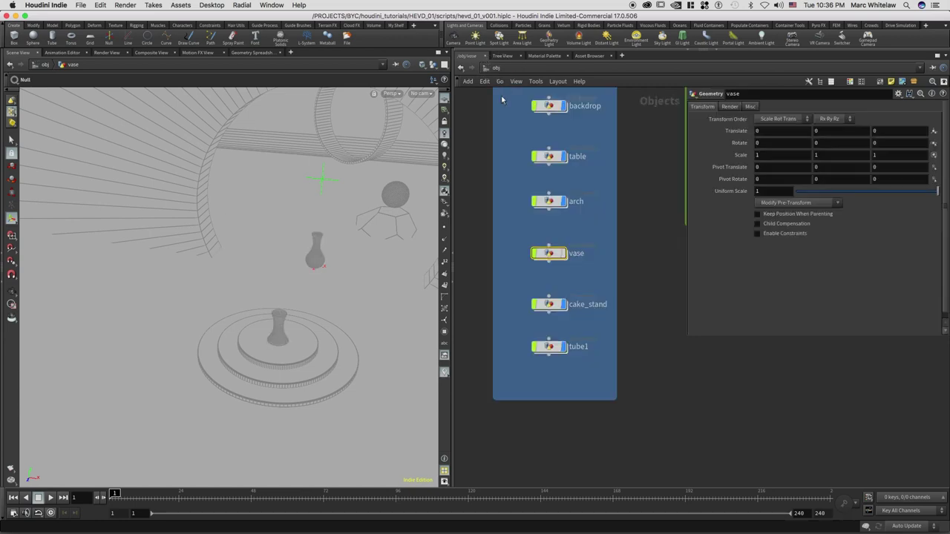
pyautogui.doubleClick(549, 304)
pyautogui.moveTo(556, 254); pyautogui.dragTo(505, 306)
pyautogui.press('super+c')
pyautogui.press('super+v')
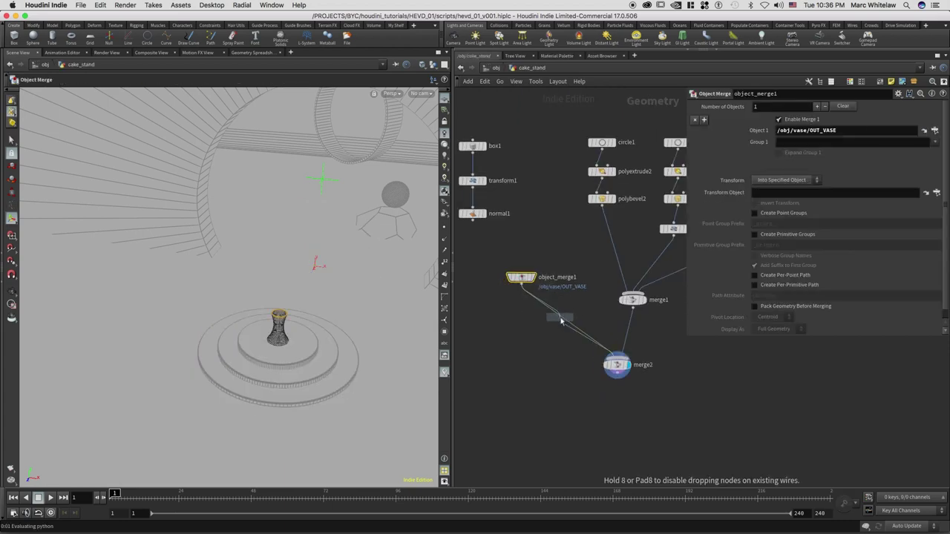
pyautogui.click(561, 320)
pyautogui.moveTo(561, 320); pyautogui.dragTo(532, 329)
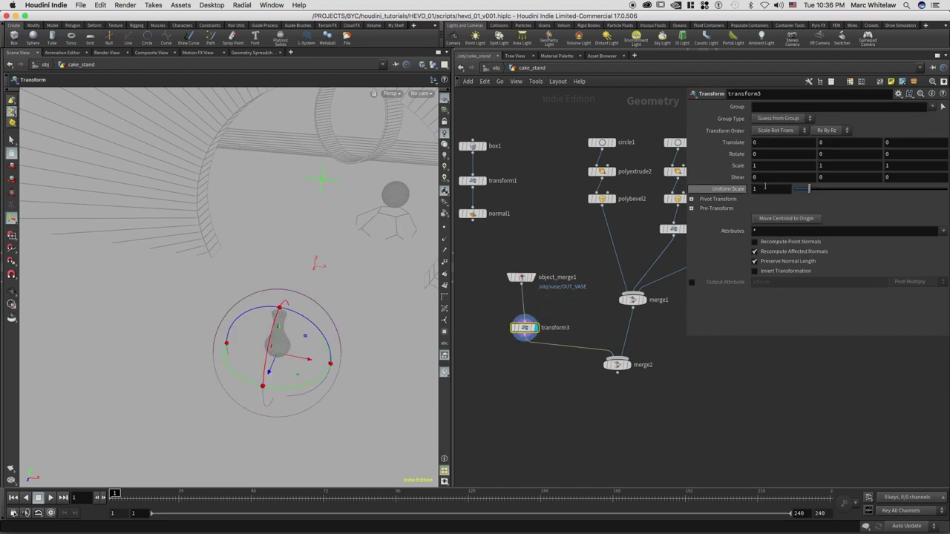
# Step: Set the Y translate of transform3 to 0.5 and set the display flag on merge2
pyautogui.press('Return')
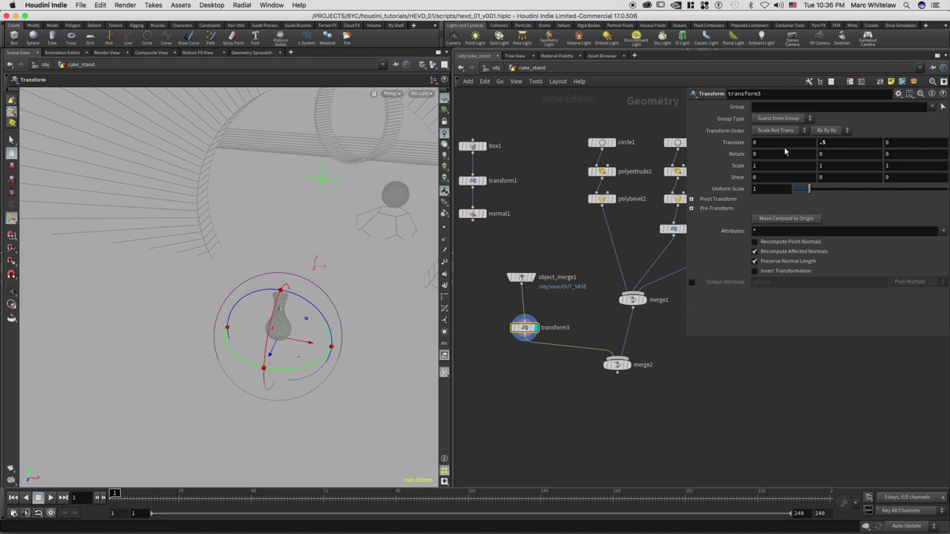
pyautogui.click(631, 367)
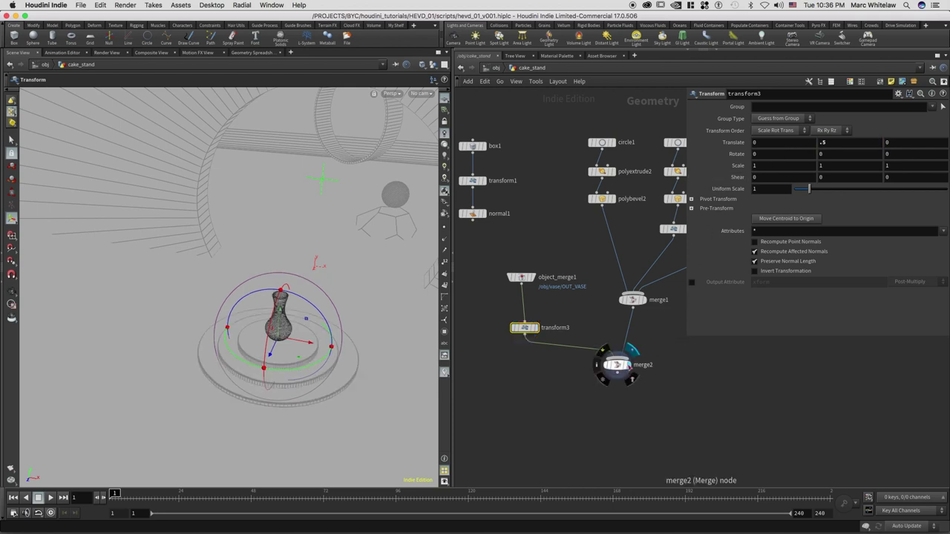
pyautogui.moveTo(646, 319); pyautogui.dragTo(634, 301, button='middle')
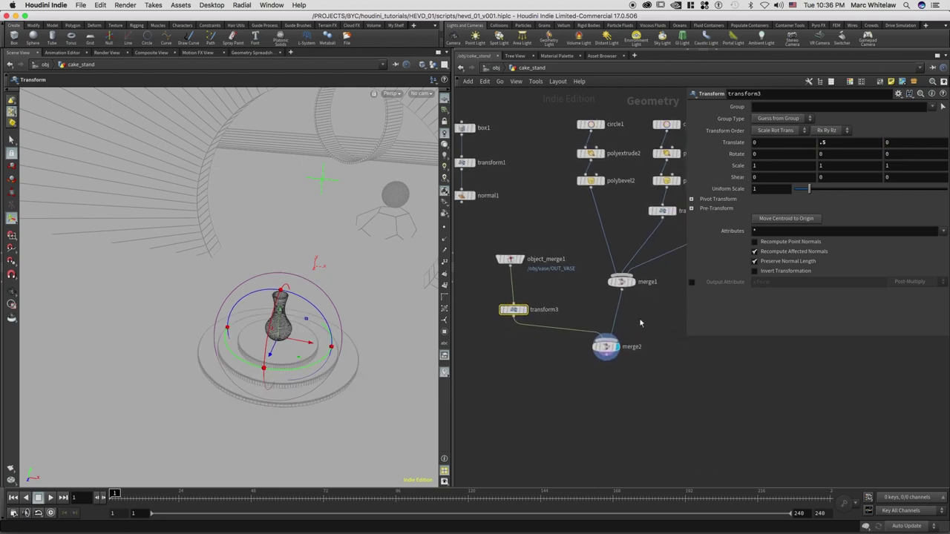
# Step: Add a displayed Transform node below merge2
pyautogui.press('n')
pyautogui.click(591, 399)
pyautogui.moveTo(607, 356); pyautogui.dragTo(611, 408)
# Step: Move the merged stand and vase to about X -1.6, Y -0.03 and Z -11.83 using transform4
pyautogui.moveTo(272, 373); pyautogui.dragTo(345, 196)
pyautogui.keyDown('alt'); pyautogui.moveTo(368, 180); pyautogui.dragTo(435, 160, button='right'); pyautogui.keyUp('alt')
pyautogui.keyDown('alt'); pyautogui.moveTo(319, 219); pyautogui.dragTo(415, 244); pyautogui.keyUp('alt')
pyautogui.press('t')
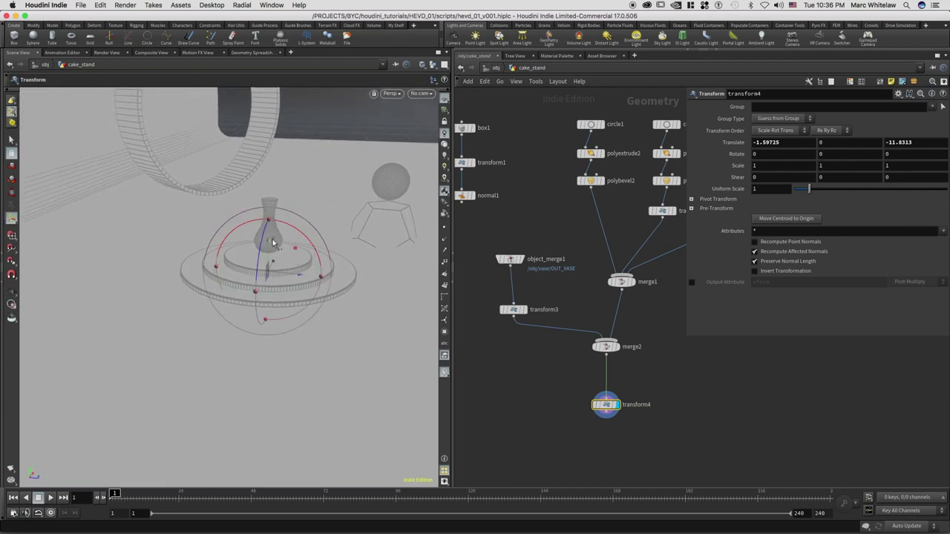
pyautogui.moveTo(269, 243); pyautogui.dragTo(323, 204)
pyautogui.press('Escape')
pyautogui.press('t')
# Step: Look through cam1 and nudge the stand and vase to an X translate of about -1.66
pyautogui.click(420, 93)
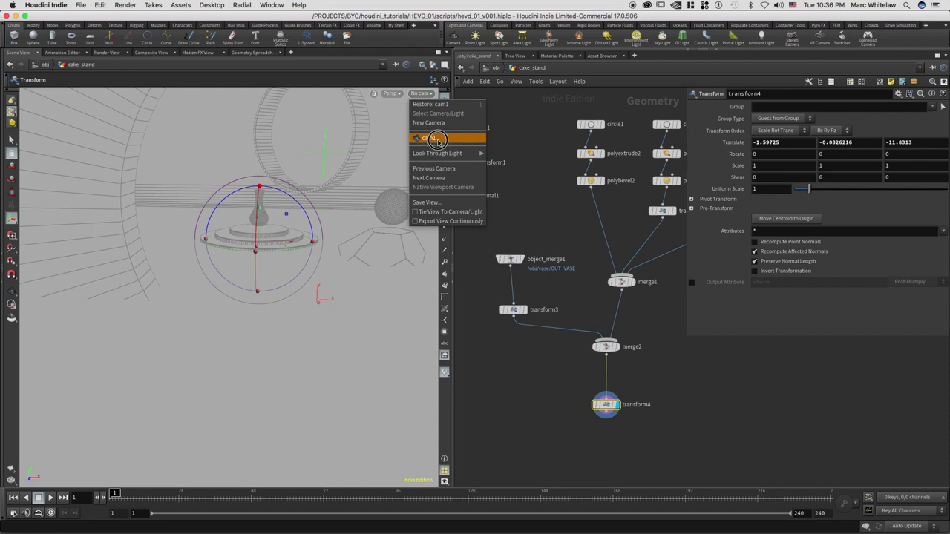
pyautogui.click(428, 138)
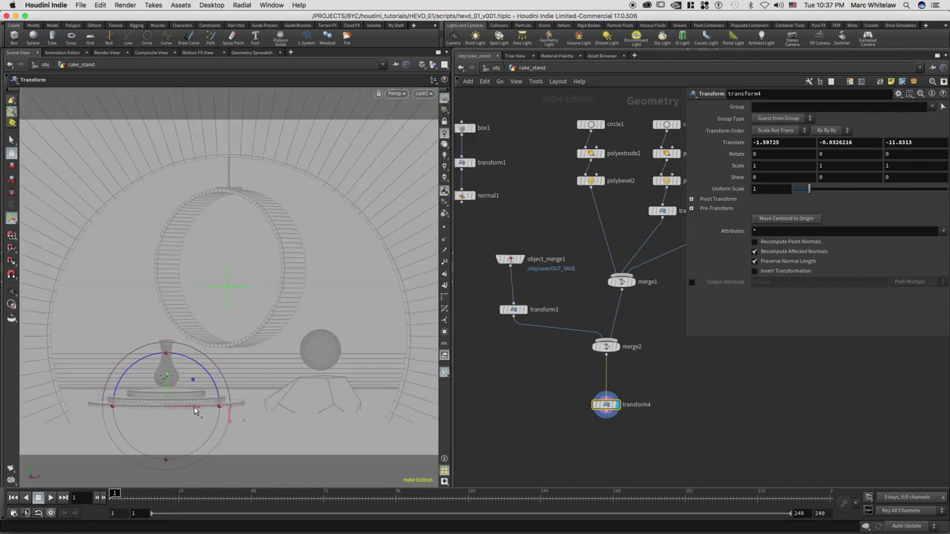
pyautogui.moveTo(198, 407)
pyautogui.mouseDown()
pyautogui.moveTo(186, 403)
pyautogui.moveTo(196, 409)
pyautogui.mouseUp()
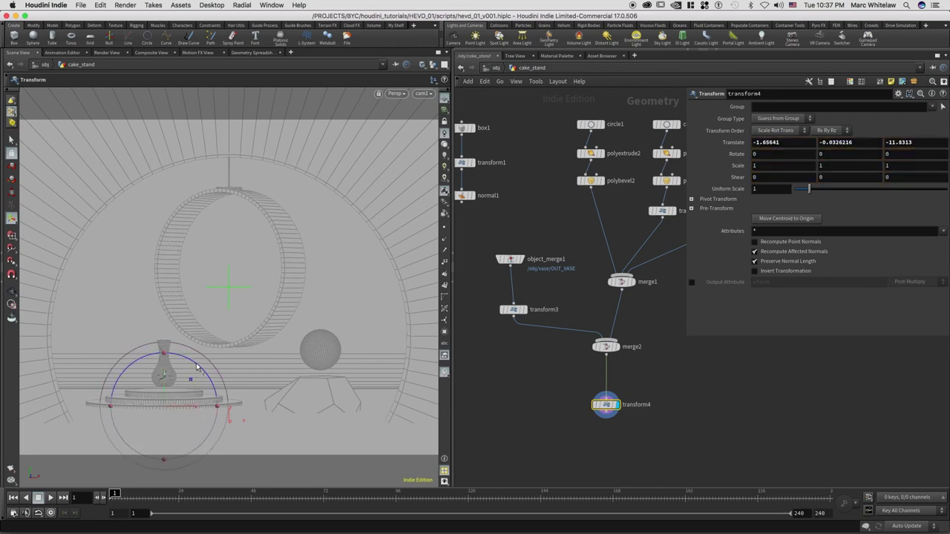
# Step: Try a Y translate of 0.2 for the vase in transform3, and set it to 0.4
pyautogui.press('space')
pyautogui.click(514, 310)
pyautogui.click(824, 143)
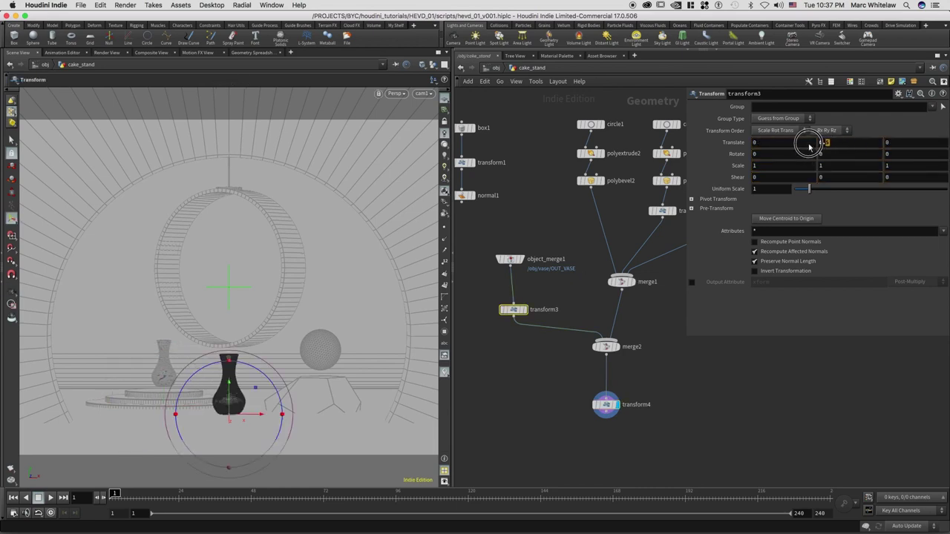
pyautogui.press('Return')
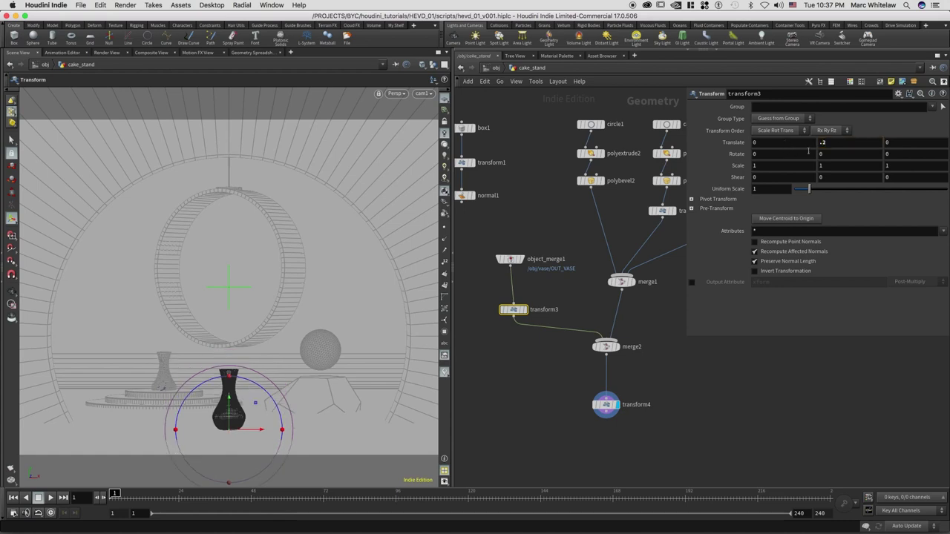
pyautogui.press('Return')
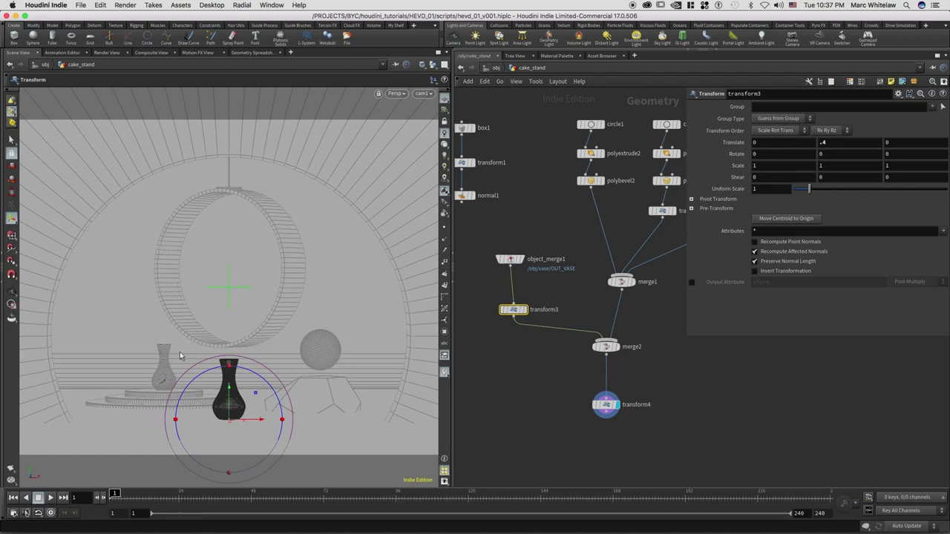
# Step: Examine the vase's base up close, try a Y translate of 0.39 in transform3, and restore it to 0.4
pyautogui.keyDown('alt'); pyautogui.moveTo(198, 358); pyautogui.dragTo(185, 402, button='right'); pyautogui.keyUp('alt')
pyautogui.keyDown('alt'); pyautogui.moveTo(186, 402); pyautogui.dragTo(239, 327, button='middle'); pyautogui.keyUp('alt')
pyautogui.scroll(-10, 295, 290)
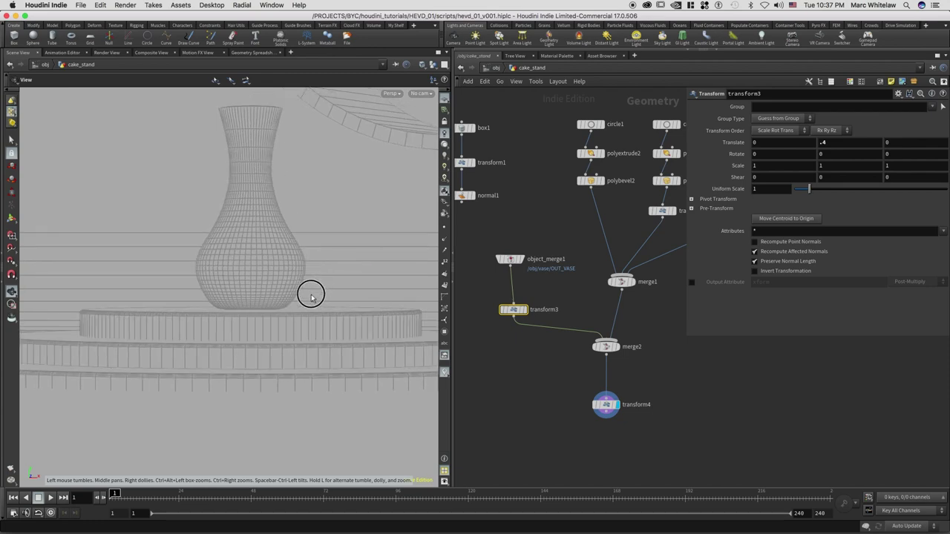
pyautogui.scroll(5, 311, 294)
pyautogui.scroll(-8, 313, 289)
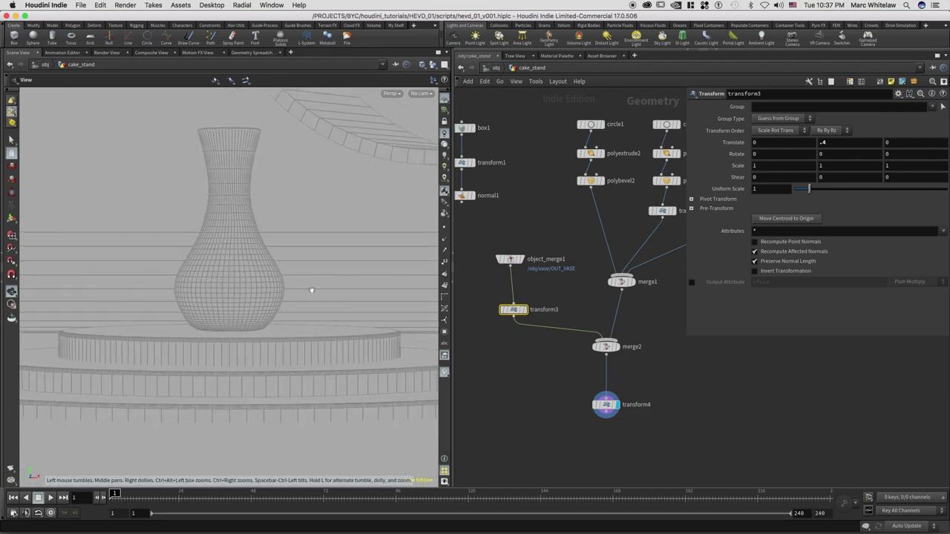
pyautogui.keyDown('alt'); pyautogui.moveTo(312, 290); pyautogui.dragTo(301, 291, button='middle'); pyautogui.keyUp('alt')
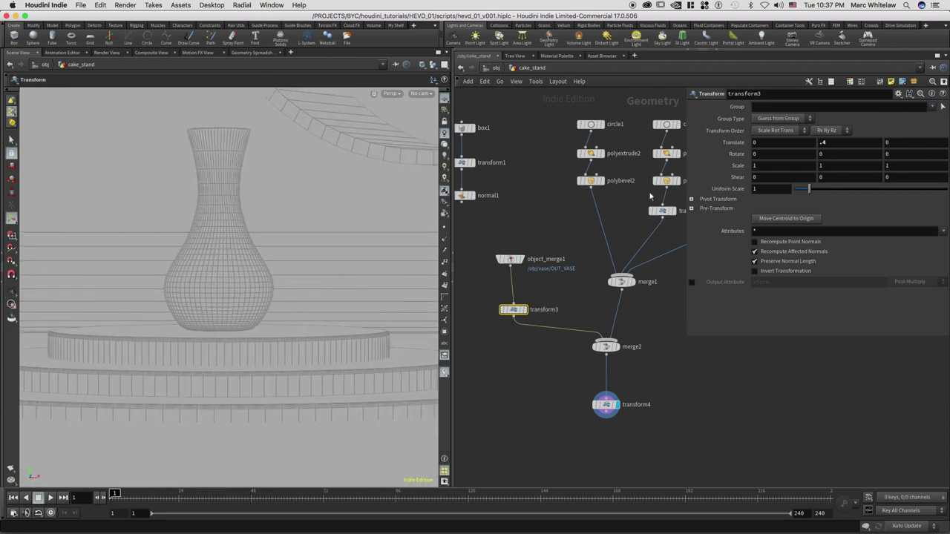
pyautogui.click(820, 142)
pyautogui.write('.39')
pyautogui.press('Return')
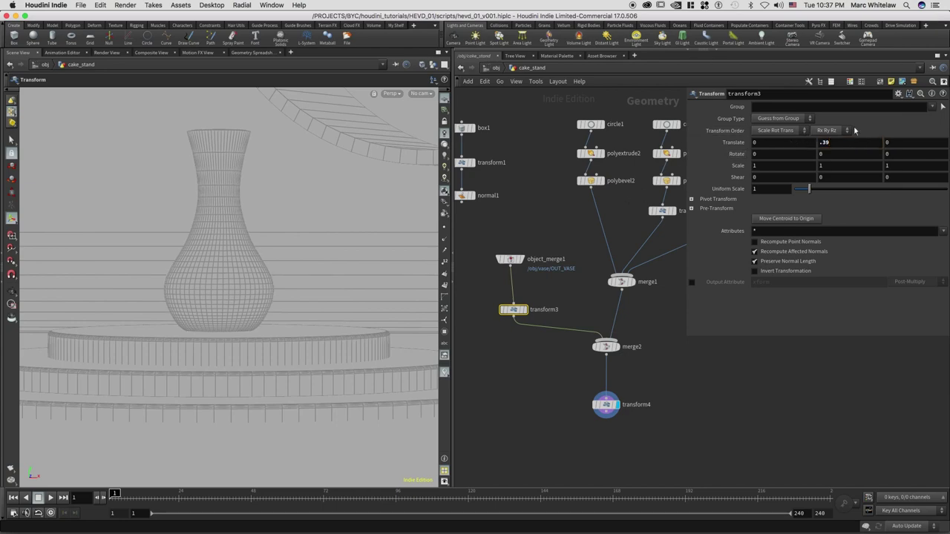
pyautogui.moveTo(805, 147); pyautogui.dragTo(792, 146)
pyautogui.write('.4')
pyautogui.press('Return')
# Step: Save the scene, and in the cam1 view shift the stand and vase to an X translate of about -2 with transform4
pyautogui.keyDown('alt'); pyautogui.moveTo(294, 251); pyautogui.dragTo(167, 309, button='right'); pyautogui.keyUp('alt')
pyautogui.keyDown('alt'); pyautogui.moveTo(233, 324); pyautogui.dragTo(237, 294, button='middle'); pyautogui.keyUp('alt')
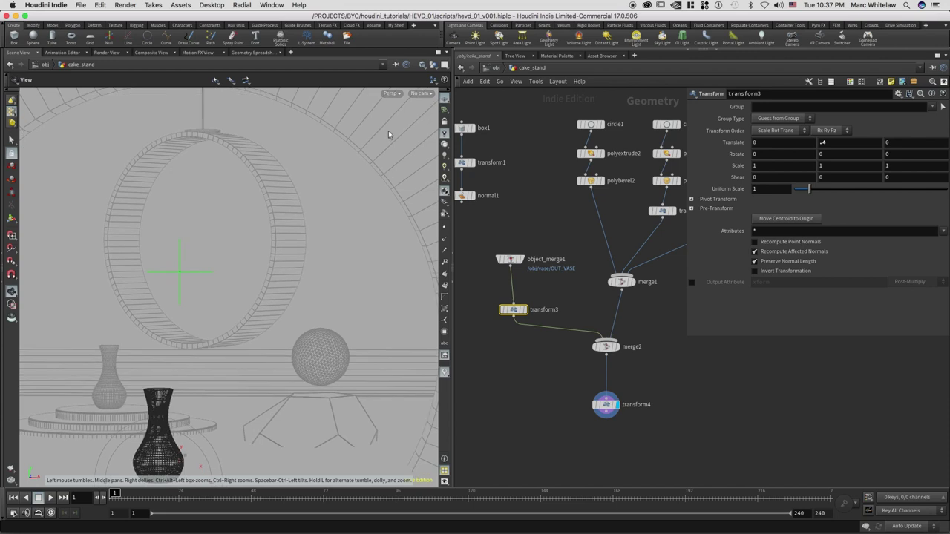
pyautogui.hotkey('ctrl', 's')
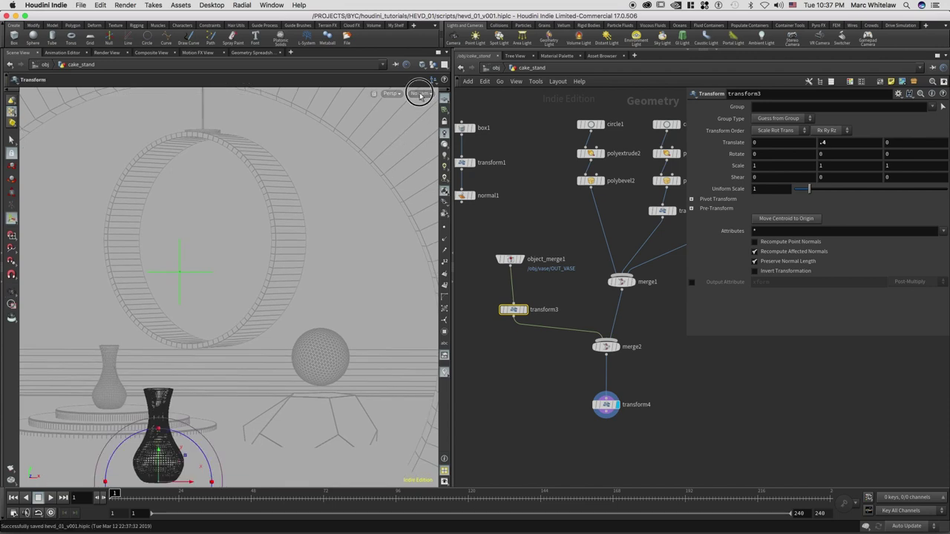
pyautogui.click(420, 95)
pyautogui.click(454, 134)
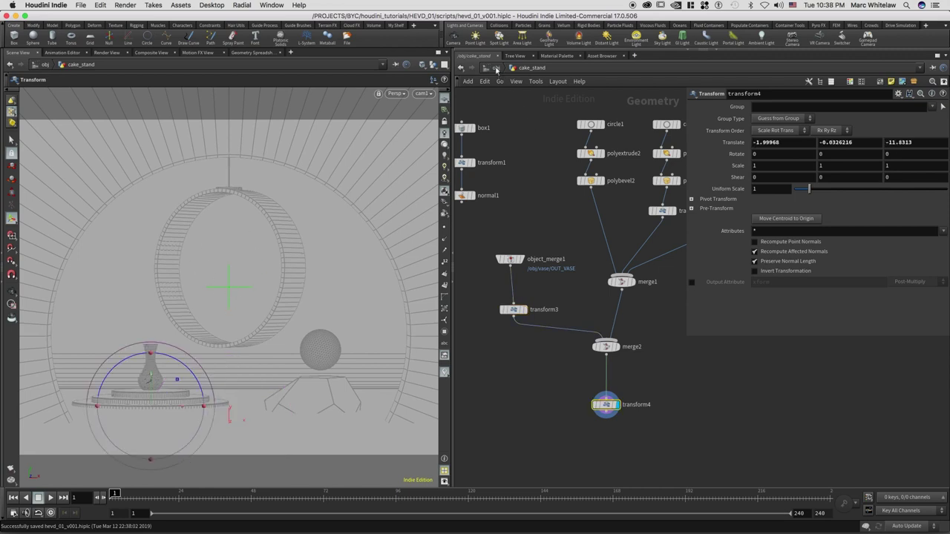
# Step: Return to the object level and open the tube1 network
pyautogui.click(496, 67)
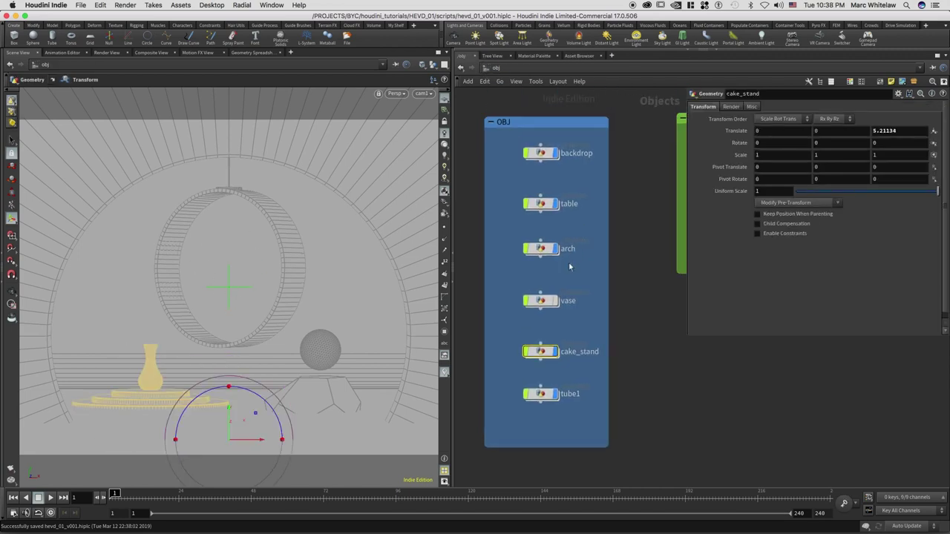
pyautogui.click(549, 394)
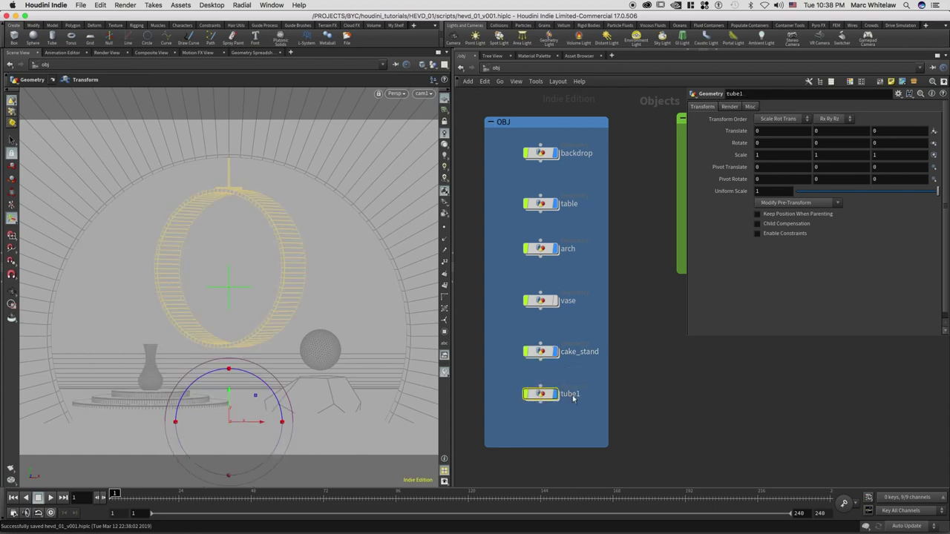
pyautogui.doubleClick(544, 400)
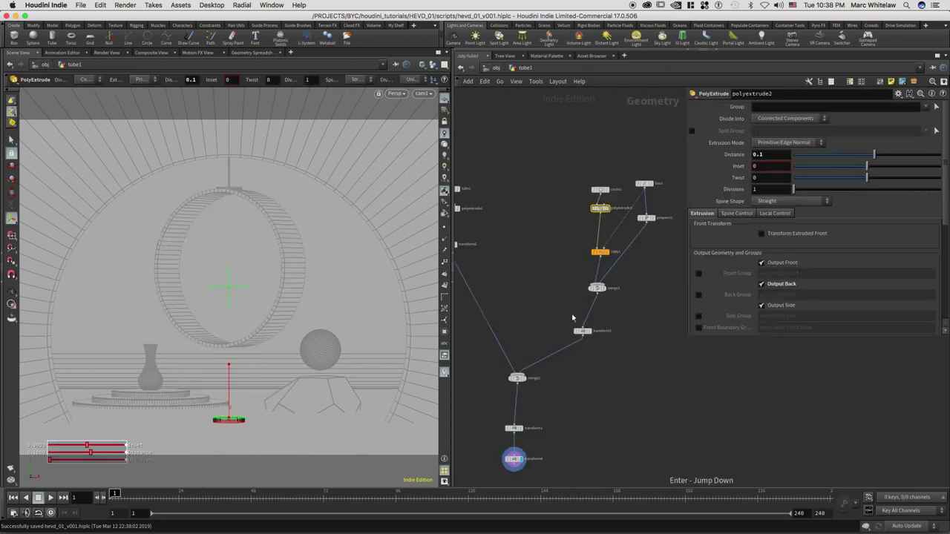
# Step: Display copy1, merge1 and transform2 in turn to examine the parts of the hanging ring
pyautogui.moveTo(520, 235); pyautogui.dragTo(493, 242, button='middle')
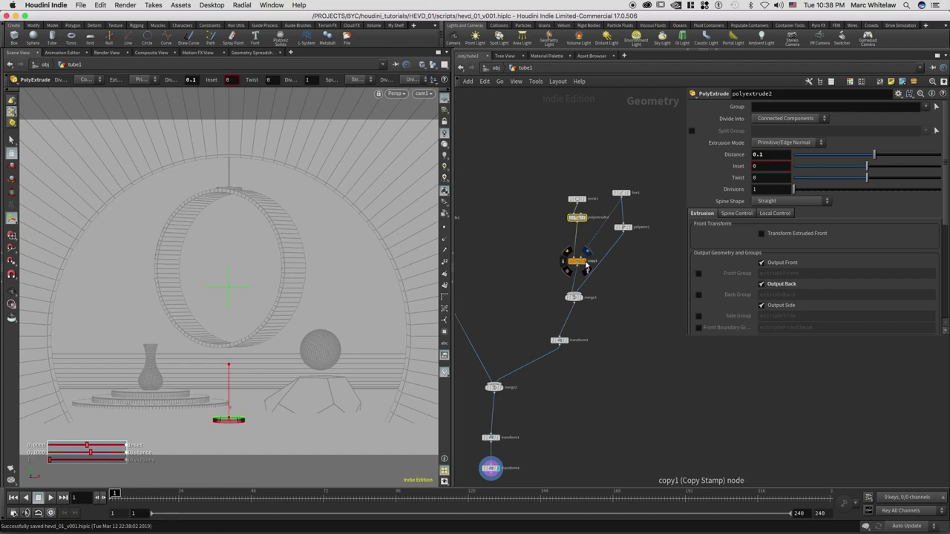
pyautogui.click(587, 255)
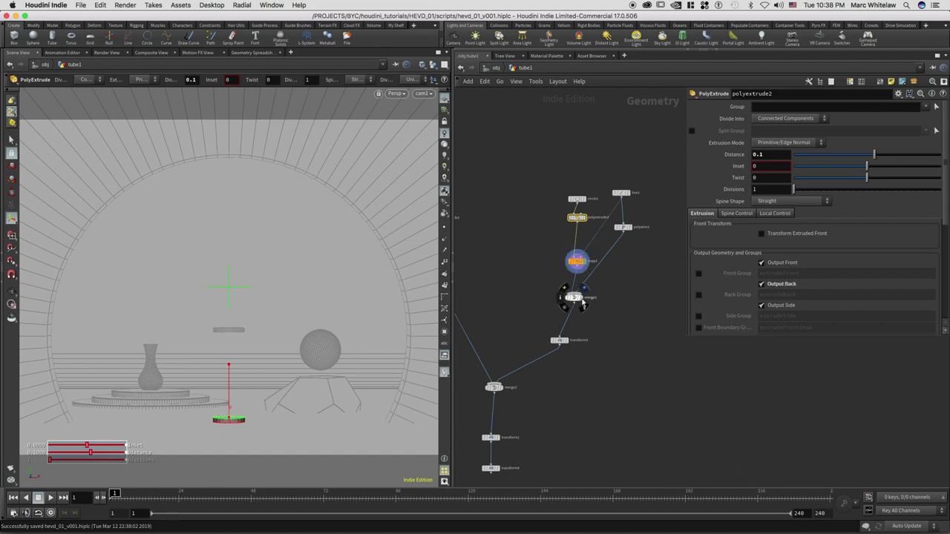
pyautogui.click(584, 289)
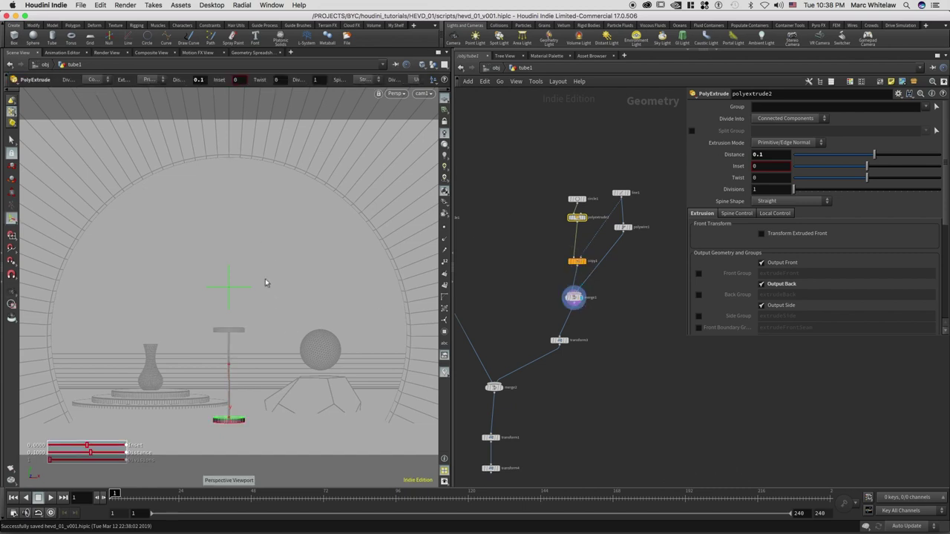
pyautogui.keyDown('alt'); pyautogui.moveTo(344, 275); pyautogui.dragTo(174, 369, button='right'); pyautogui.keyUp('alt')
pyautogui.moveTo(531, 289); pyautogui.dragTo(645, 300, button='middle')
pyautogui.click(551, 254)
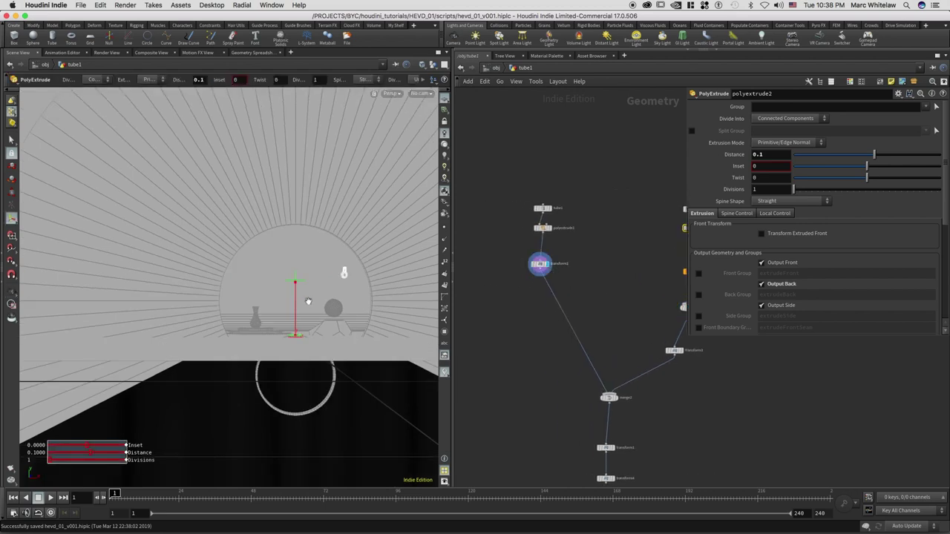
pyautogui.keyDown('alt'); pyautogui.moveTo(307, 302); pyautogui.dragTo(418, 306, button='right'); pyautogui.keyUp('alt')
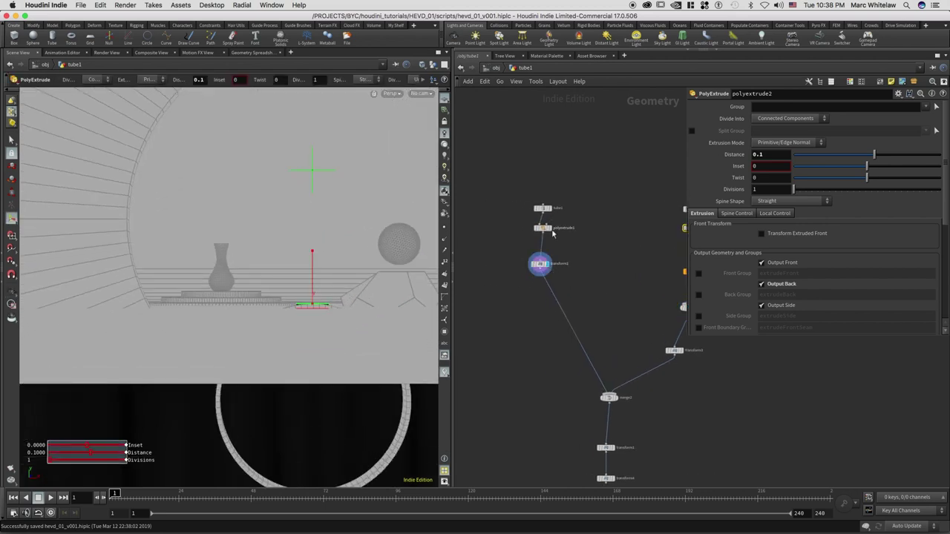
# Step: Display polyextrude1 and hide the other scene objects in the viewport
pyautogui.click(551, 228)
pyautogui.press('Escape')
pyautogui.moveTo(291, 263); pyautogui.dragTo(270, 300)
pyautogui.keyDown('alt'); pyautogui.moveTo(270, 300); pyautogui.dragTo(332, 260, button='right'); pyautogui.keyUp('alt')
pyautogui.keyDown('alt'); pyautogui.moveTo(353, 236); pyautogui.dragTo(283, 298, button='middle'); pyautogui.keyUp('alt')
pyautogui.click(432, 65)
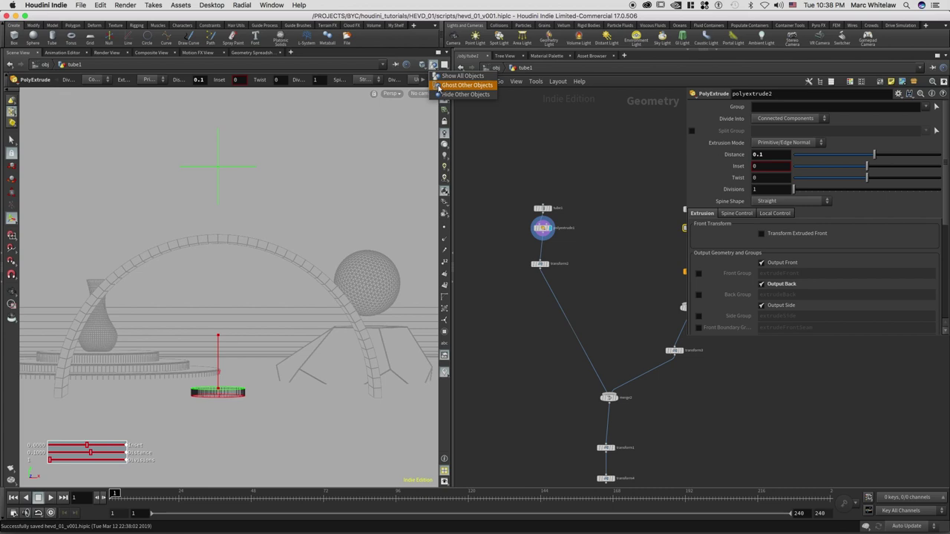
pyautogui.click(438, 85)
pyautogui.click(433, 65)
pyautogui.click(445, 95)
pyautogui.press('Escape')
pyautogui.moveTo(265, 310); pyautogui.dragTo(265, 290)
pyautogui.press('Return')
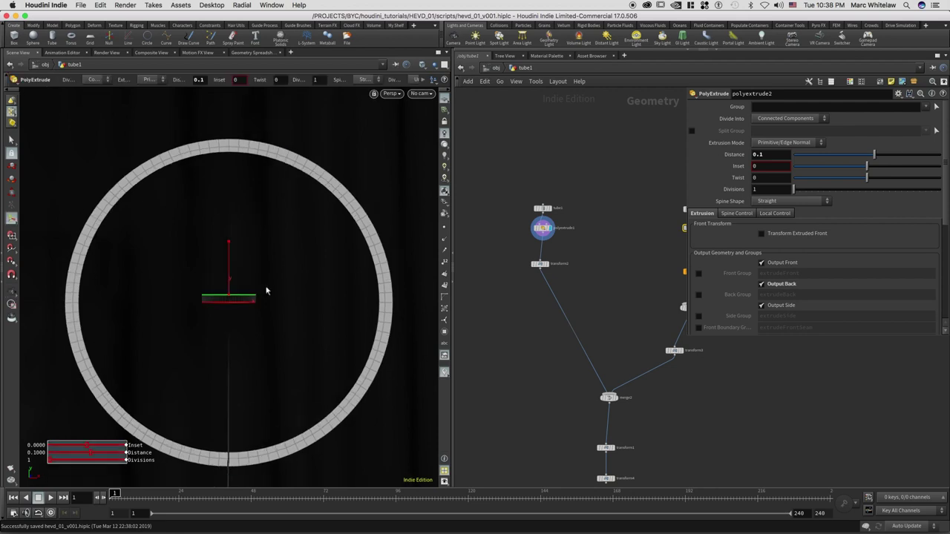
# Step: Set the viewport's background color scheme to Light in the display options
pyautogui.press('d')
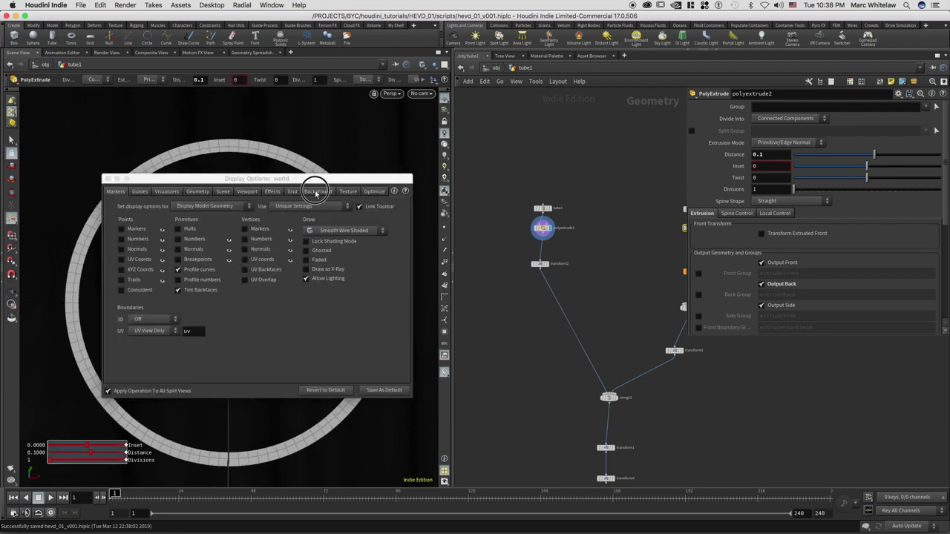
pyautogui.click(316, 191)
pyautogui.click(174, 208)
pyautogui.click(176, 209)
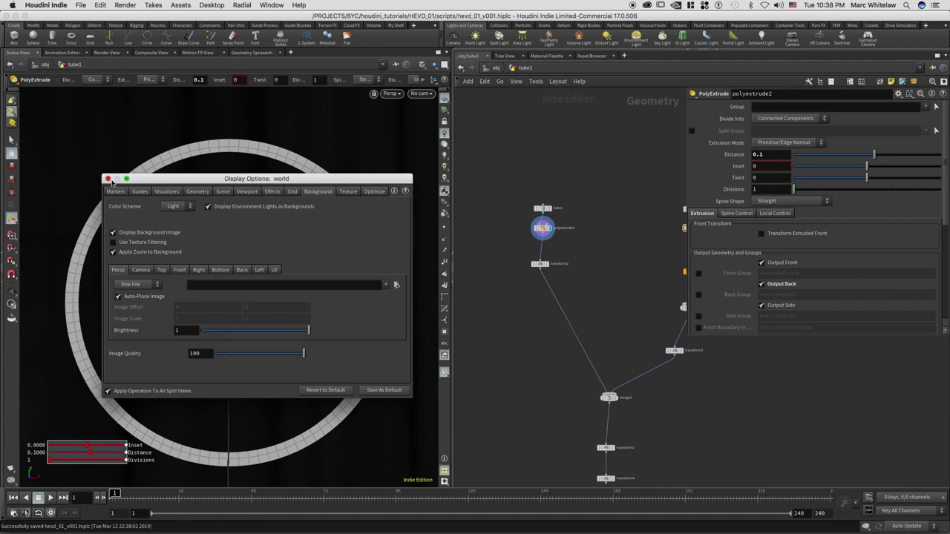
pyautogui.click(108, 179)
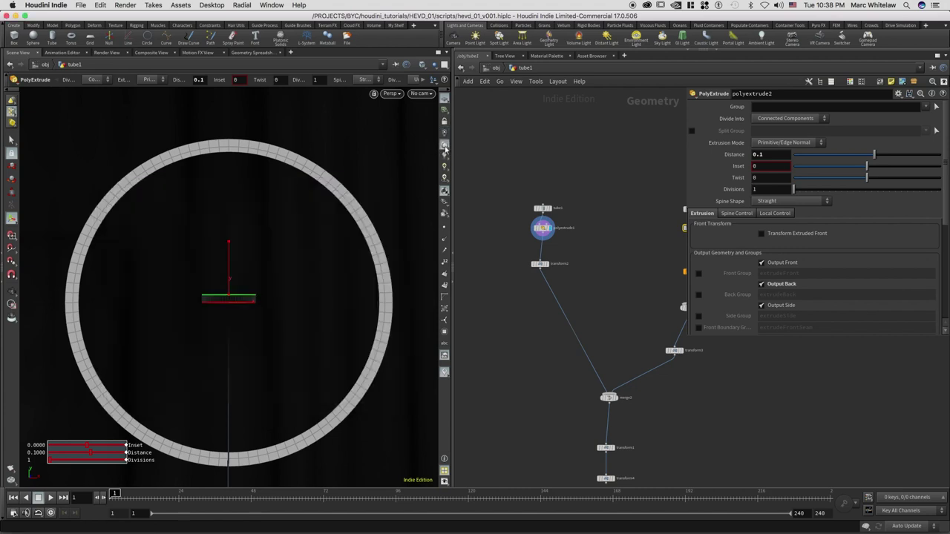
# Step: Switch the viewport to headlight-only lighting and show the polyextrude1 ring shaded with wires at an angle
pyautogui.click(445, 147)
pyautogui.press('Escape')
pyautogui.moveTo(278, 248); pyautogui.dragTo(349, 247)
pyautogui.press('Return')
pyautogui.hotkey('shift', 'w')
pyautogui.keyDown('alt'); pyautogui.moveTo(351, 259); pyautogui.dragTo(376, 231, button='middle'); pyautogui.keyUp('alt')
pyautogui.press('Return')
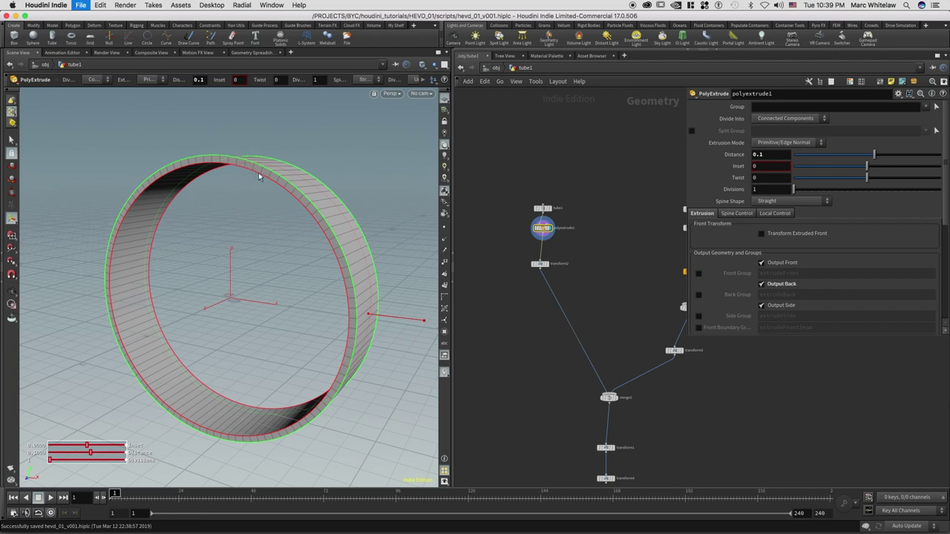
# Step: Add a Circle node beside tube1 in the tube1 network
pyautogui.scroll(5, 591, 213)
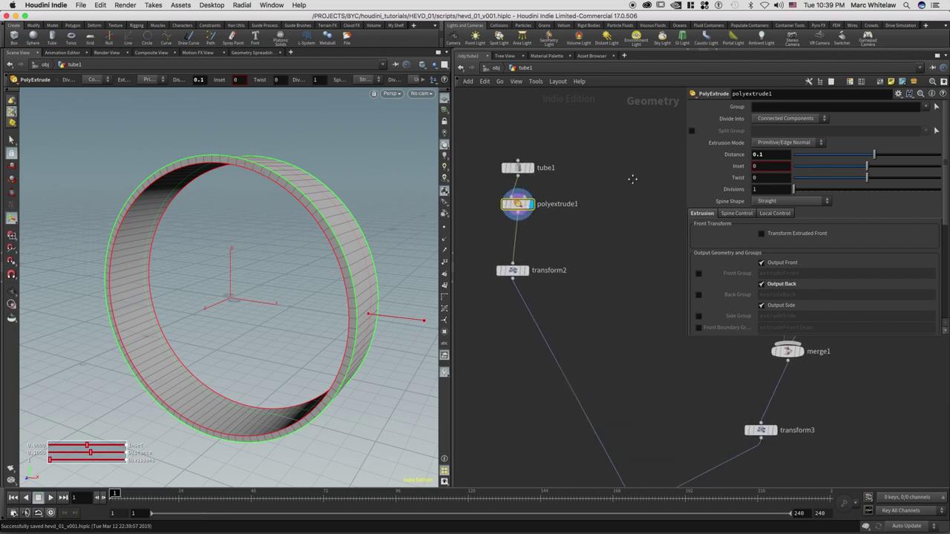
pyautogui.moveTo(578, 173); pyautogui.dragTo(554, 228, button='middle')
pyautogui.moveTo(562, 180); pyautogui.dragTo(577, 187, button='right')
pyautogui.moveTo(577, 187); pyautogui.dragTo(642, 185, button='middle')
pyautogui.moveTo(550, 200); pyautogui.dragTo(540, 211, button='right')
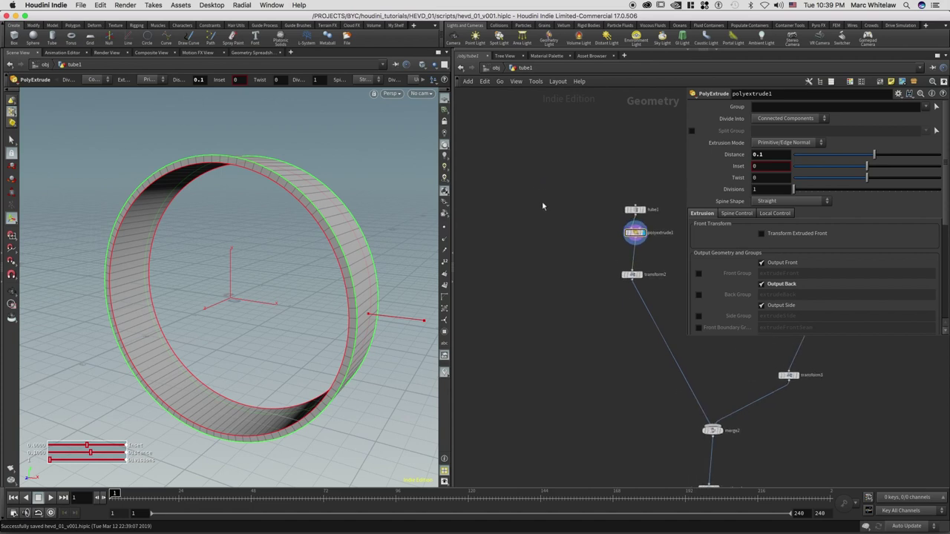
pyautogui.press('Tab')
pyautogui.write('r')
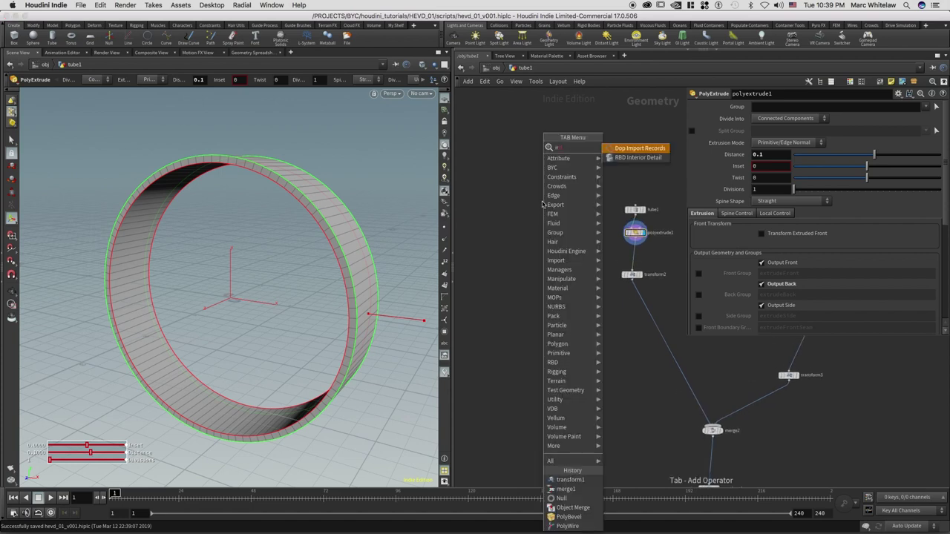
pyautogui.press('BackSpace')
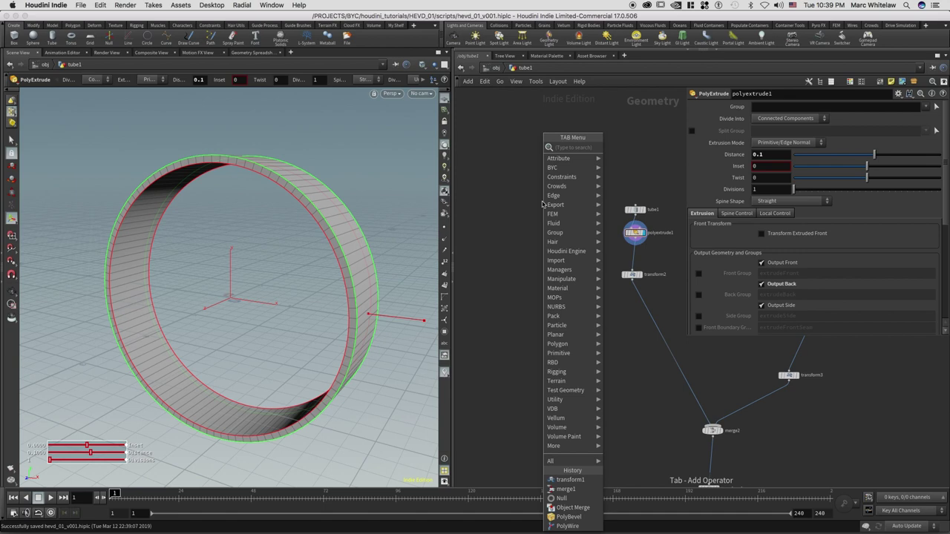
pyautogui.write('color')
pyautogui.press('Return')
pyautogui.click(546, 205)
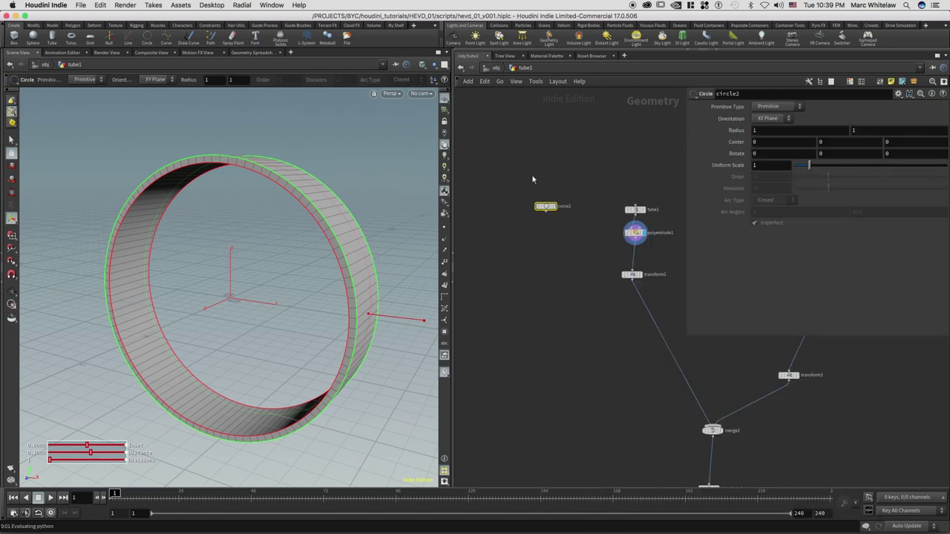
# Step: Set the new circle's primitive type to Polygon and its uniform scale to 1.75
pyautogui.moveTo(562, 186); pyautogui.dragTo(519, 236)
pyautogui.click(774, 107)
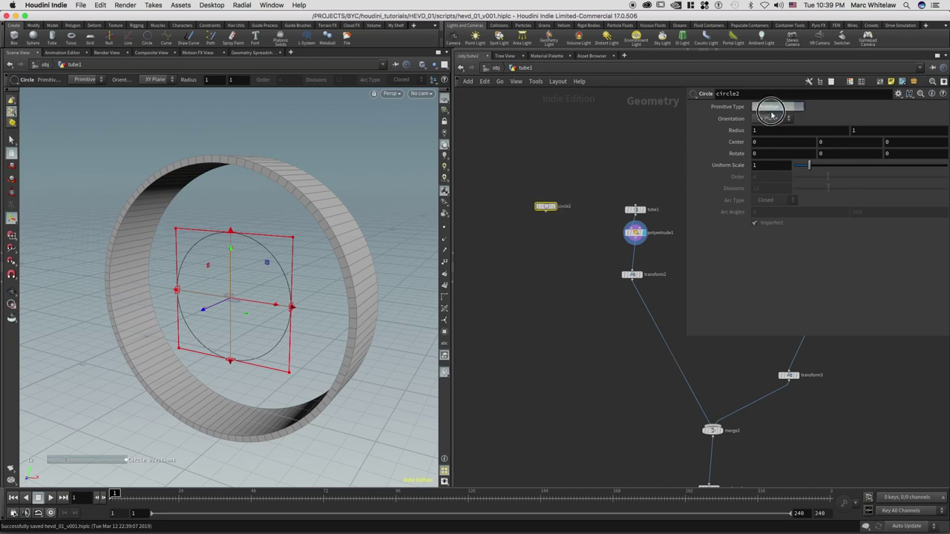
pyautogui.click(772, 128)
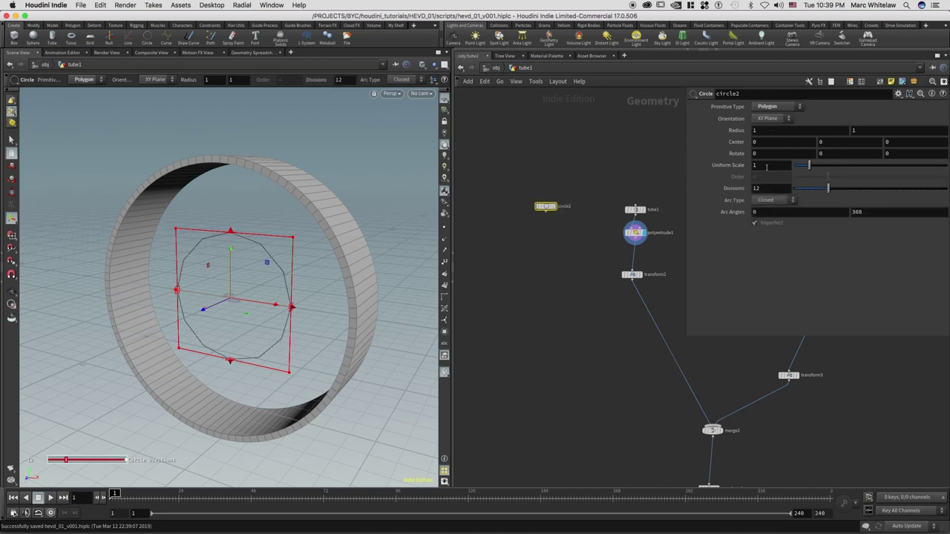
pyautogui.click(772, 164)
pyautogui.write('2')
pyautogui.press('Return')
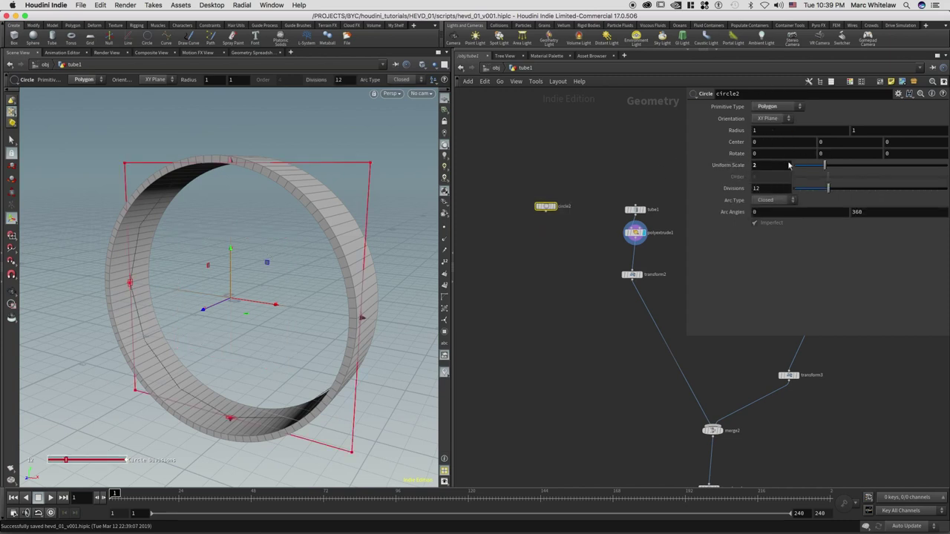
pyautogui.click(774, 165)
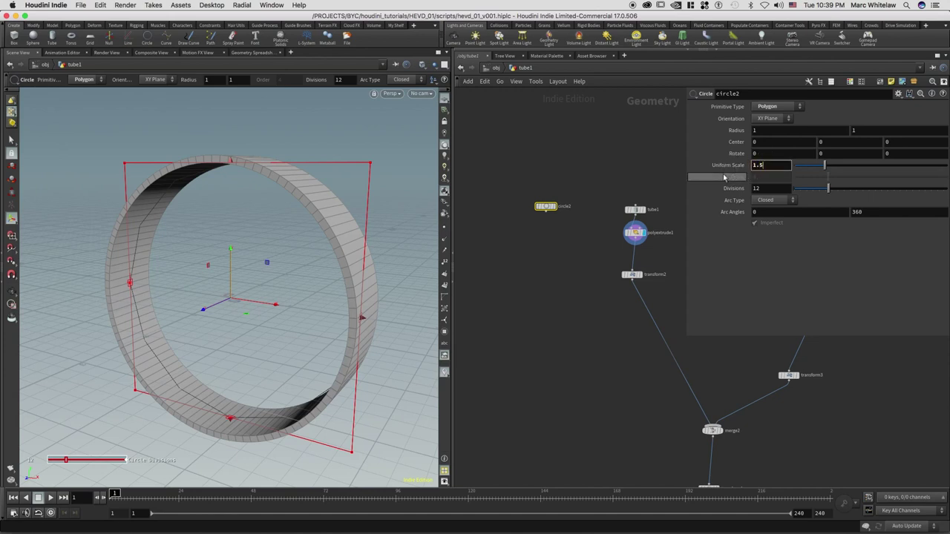
pyautogui.press('Return')
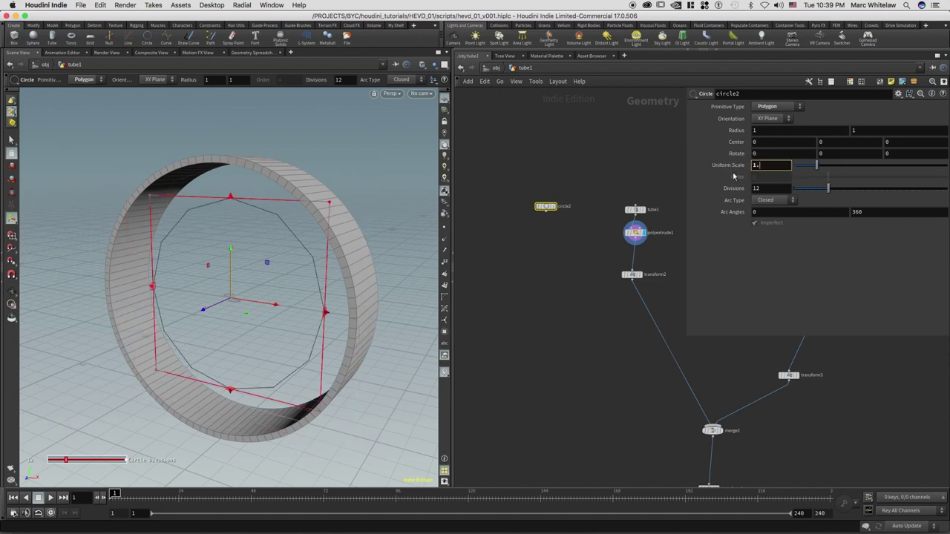
pyautogui.press('Return')
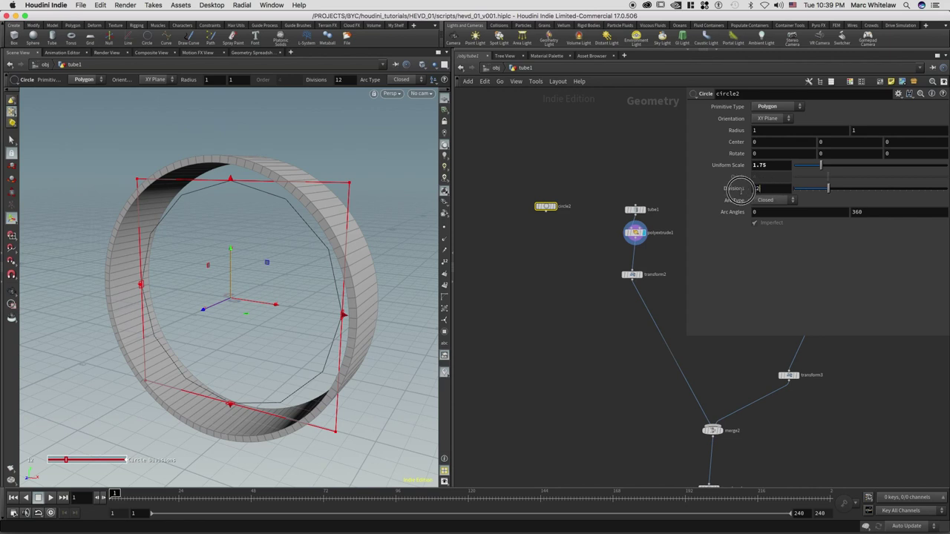
# Step: Set the circle's divisions to 24 and display circle2 on its own, viewed nearly face-on with its points showing
pyautogui.click(743, 188)
pyautogui.write('24')
pyautogui.press('Return')
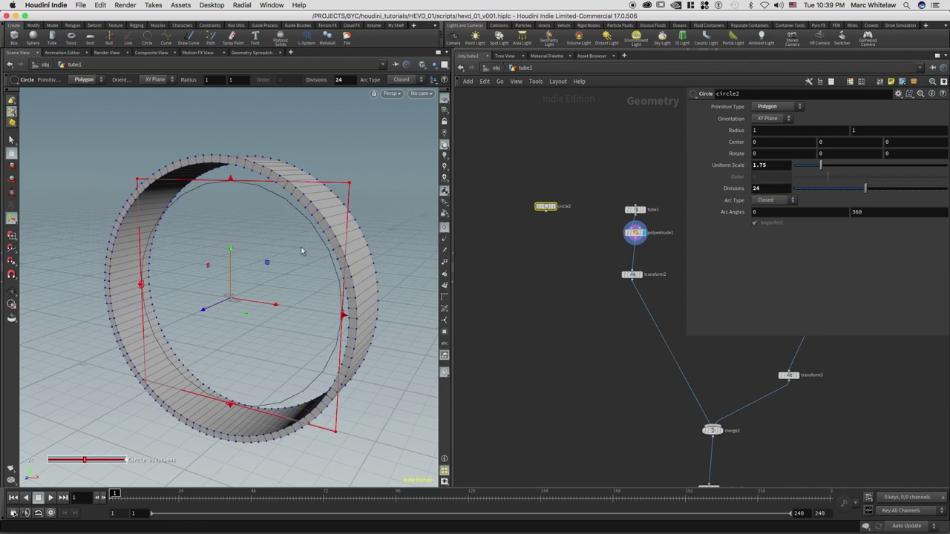
pyautogui.moveTo(589, 182); pyautogui.dragTo(524, 236)
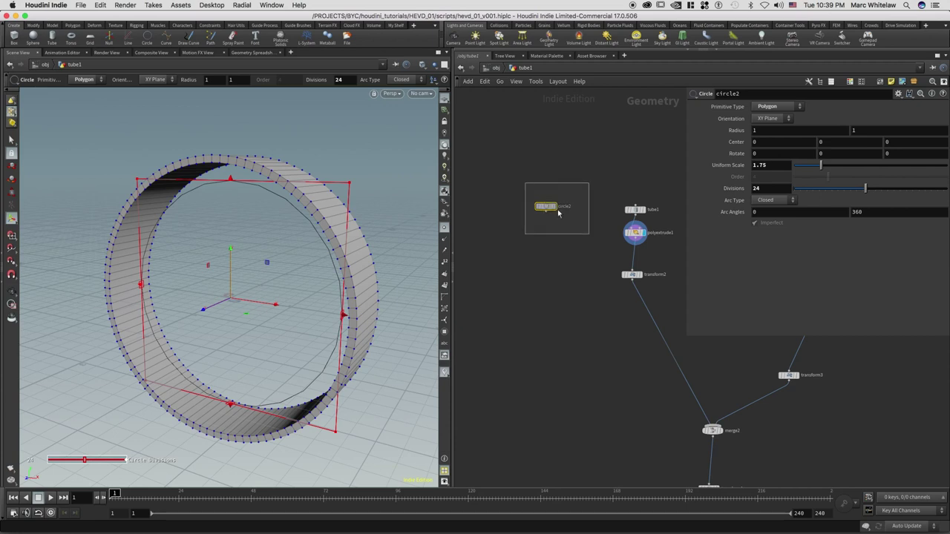
pyautogui.click(555, 207)
pyautogui.keyDown('alt'); pyautogui.moveTo(218, 268); pyautogui.dragTo(254, 230); pyautogui.keyUp('alt')
pyautogui.keyDown('alt'); pyautogui.moveTo(231, 237); pyautogui.dragTo(248, 237, button='right'); pyautogui.keyUp('alt')
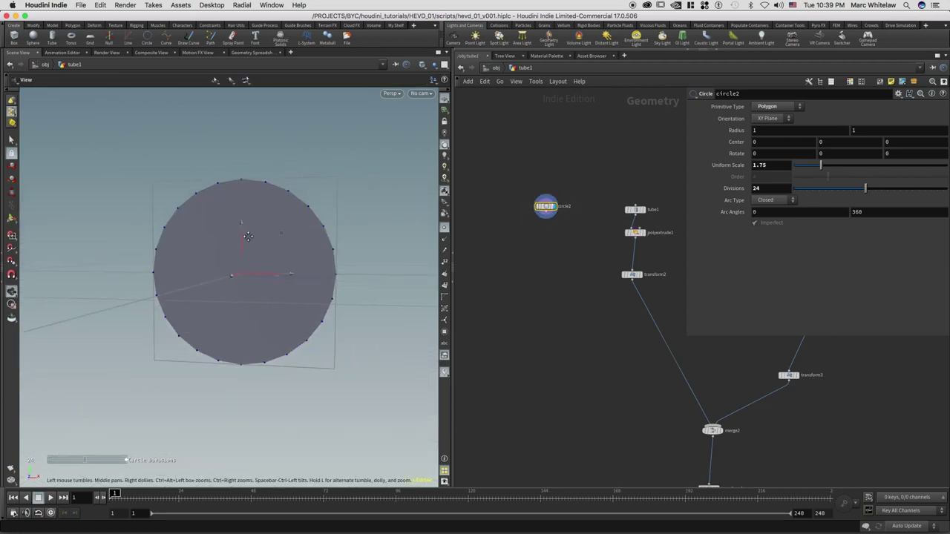
# Step: Add a PolyWire node below circle2
pyautogui.moveTo(554, 223); pyautogui.dragTo(566, 229, button='right')
pyautogui.moveTo(566, 228); pyautogui.dragTo(581, 227, button='middle')
pyautogui.moveTo(539, 233); pyautogui.dragTo(549, 231, button='right')
pyautogui.moveTo(550, 231); pyautogui.dragTo(522, 247, button='middle')
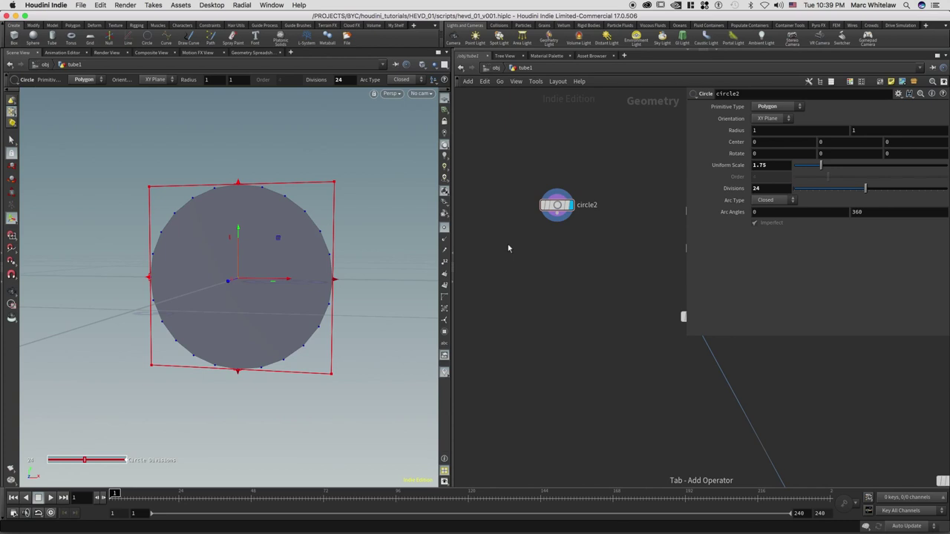
pyautogui.press('Tab')
pyautogui.write('poly')
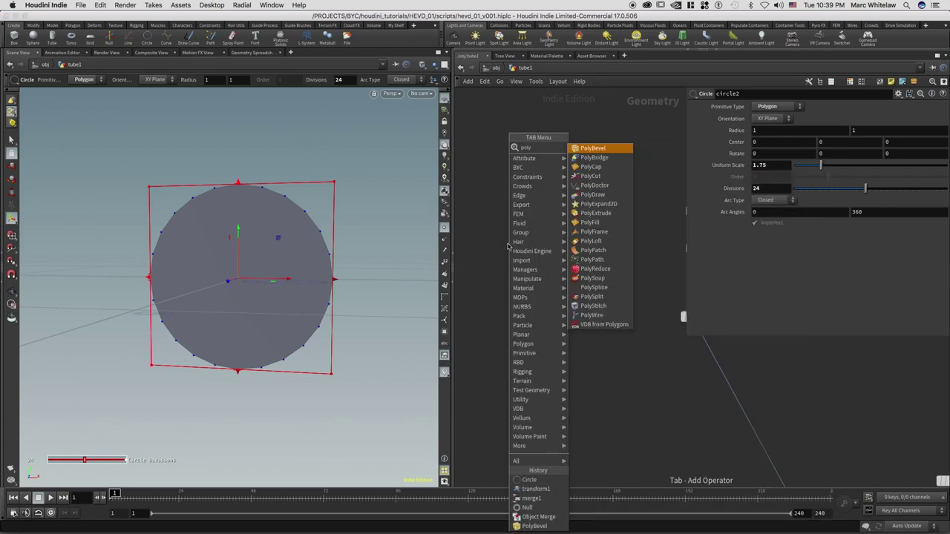
pyautogui.click(588, 315)
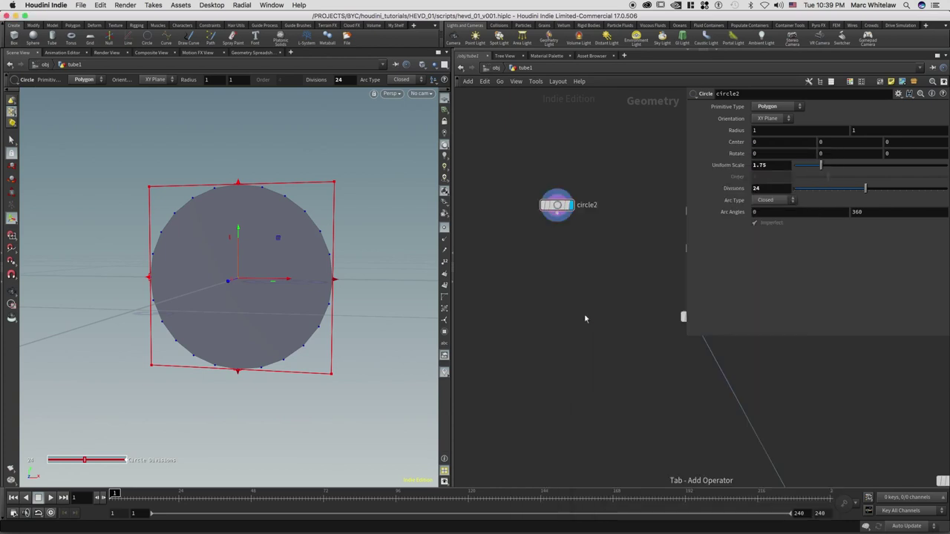
pyautogui.click(554, 253)
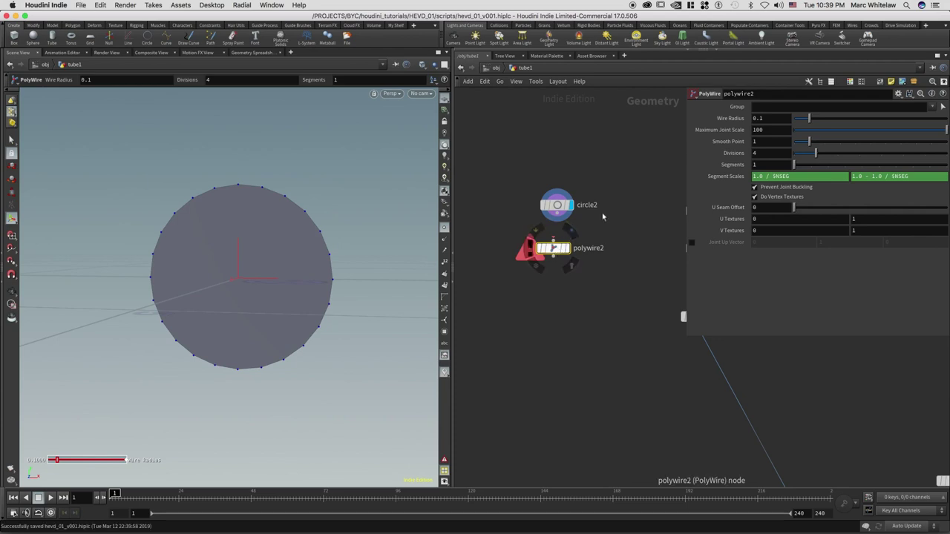
# Step: Set the PolyWire's wire radius to 0.02, connect circle2 to its input and display the result
pyautogui.doubleClick(770, 120)
pyautogui.write('.02')
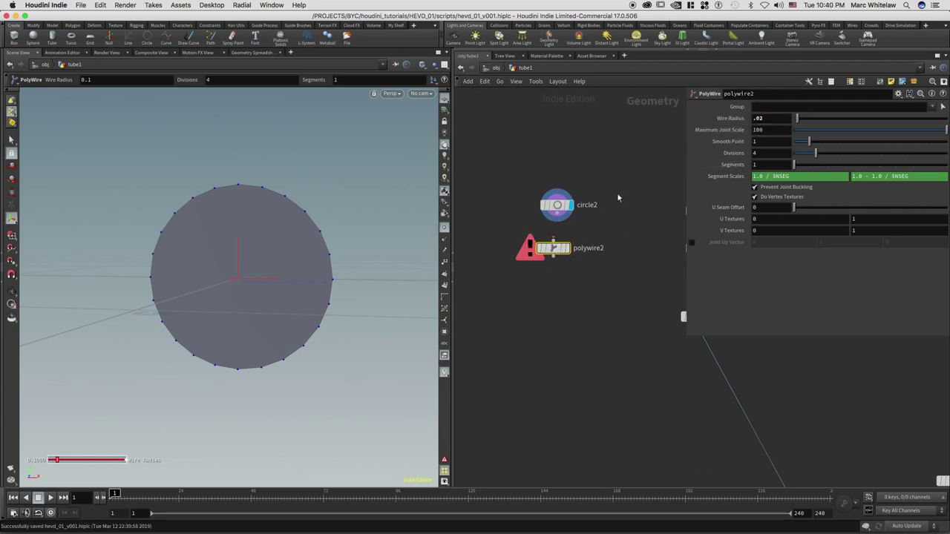
pyautogui.moveTo(554, 240); pyautogui.dragTo(557, 215)
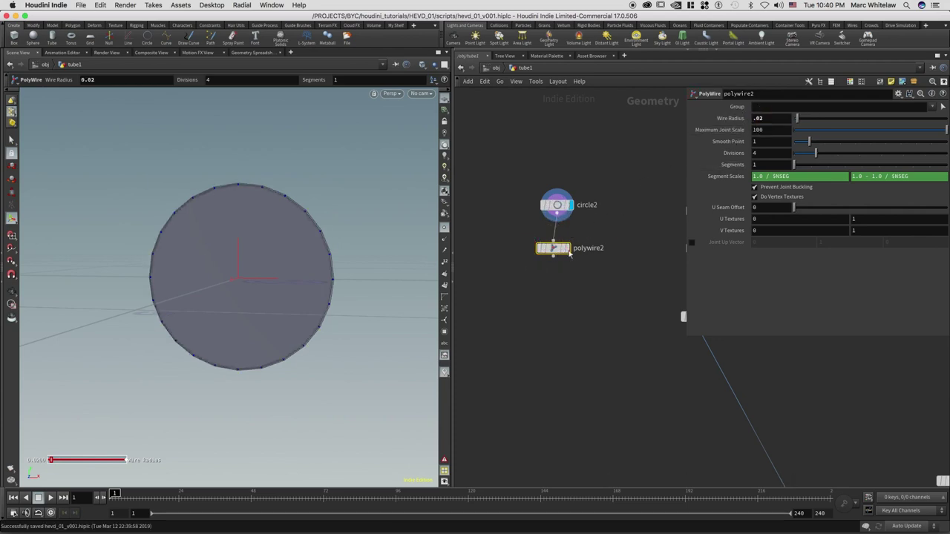
pyautogui.click(569, 251)
pyautogui.click(571, 231)
# Step: Set circle2's divisions to 100
pyautogui.moveTo(591, 187); pyautogui.dragTo(523, 225)
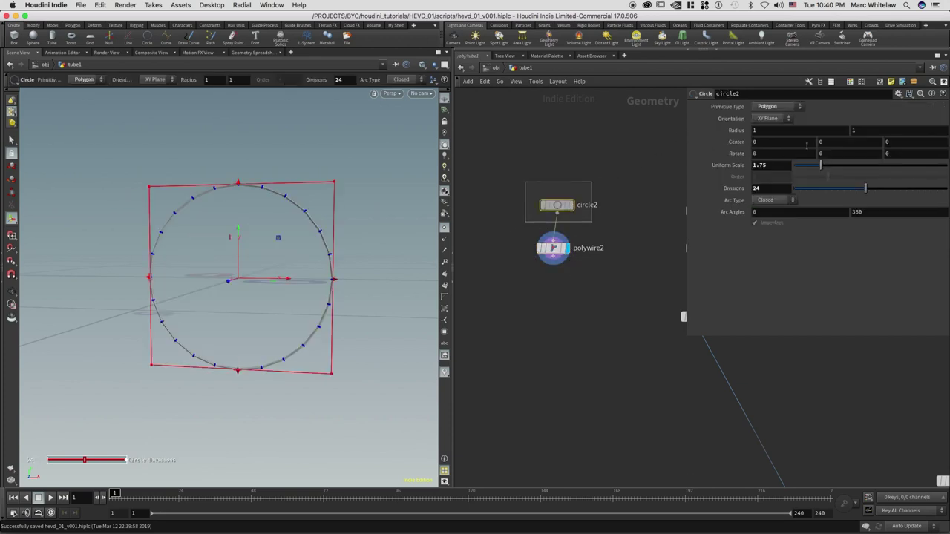
pyautogui.click(768, 191)
pyautogui.write('100')
pyautogui.press('Return')
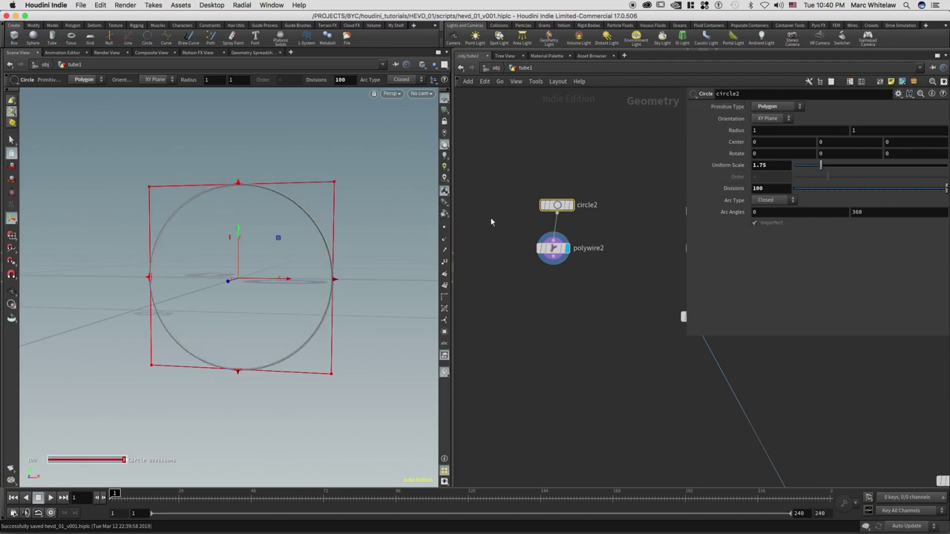
# Step: Add a Merge node and connect polywire2 and polyextrude1 to it, displaying the combined rings
pyautogui.press('h')
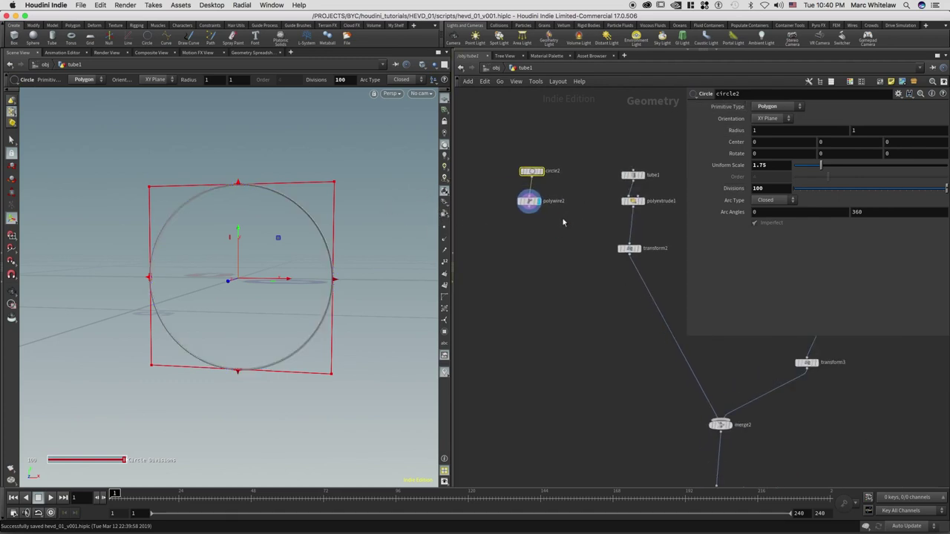
pyautogui.click(550, 225)
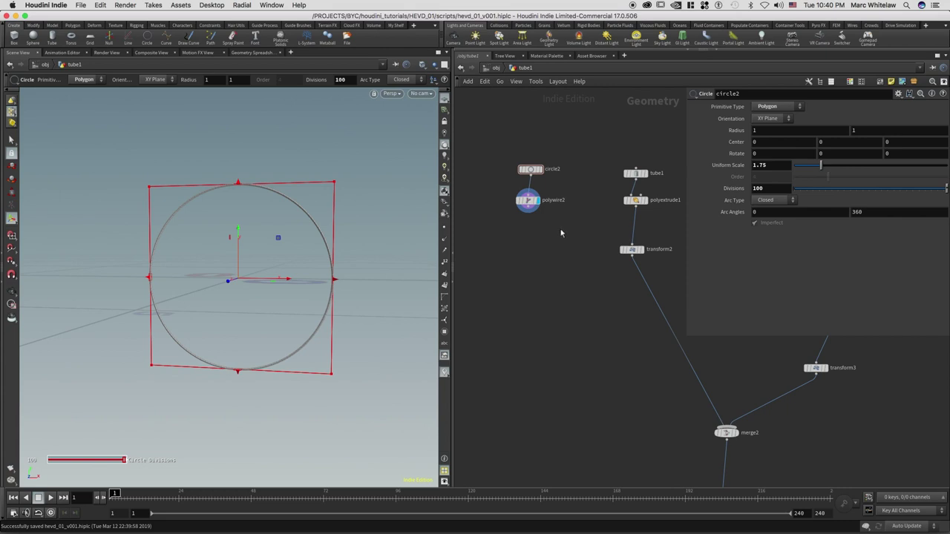
pyautogui.click(551, 232)
pyautogui.click(528, 207)
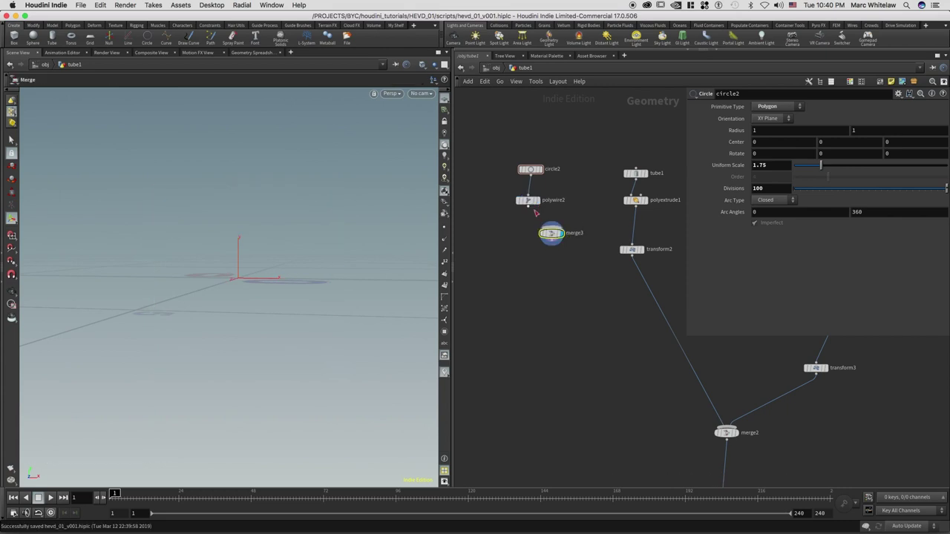
pyautogui.click(552, 229)
pyautogui.moveTo(637, 205)
pyautogui.mouseDown()
pyautogui.moveTo(559, 229)
pyautogui.moveTo(635, 211)
pyautogui.mouseUp()
pyautogui.click(557, 232)
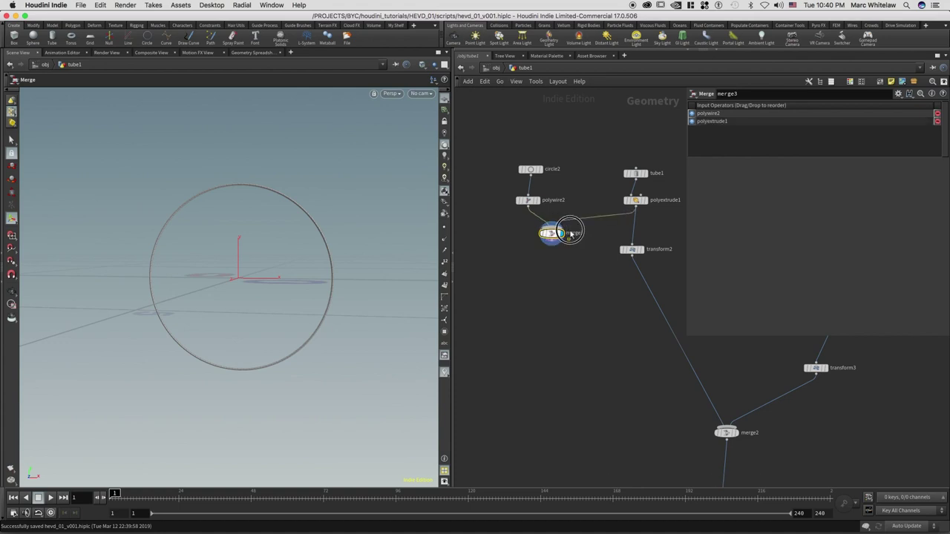
# Step: Display transform4 at the end of the network and frame the hanging ring in the viewport
pyautogui.scroll(-1, 576, 308)
pyautogui.scroll(-5, 512, 265)
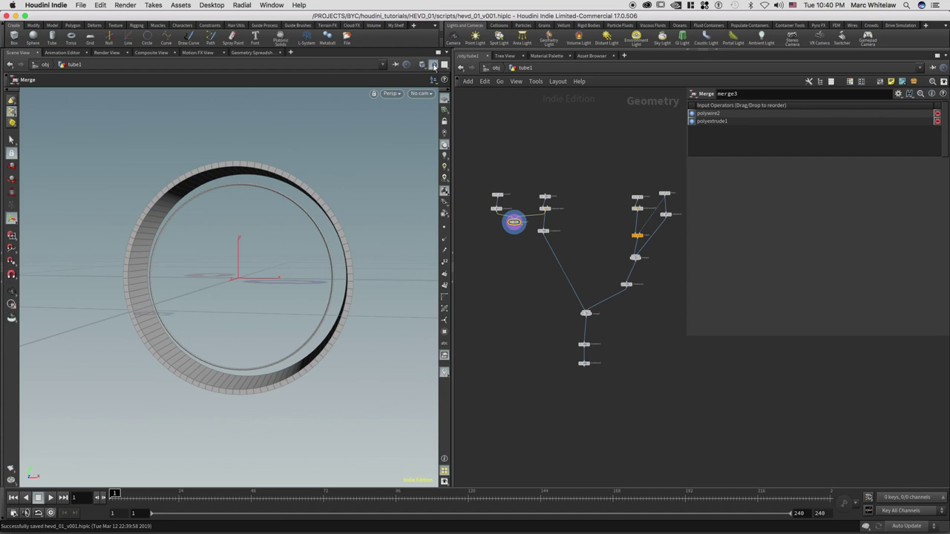
pyautogui.scroll(1, 586, 371)
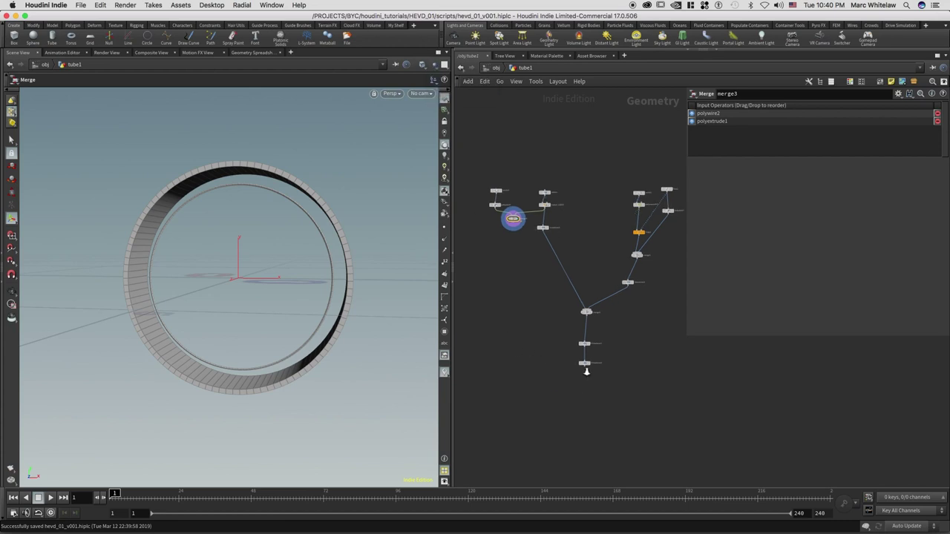
pyautogui.scroll(2, 586, 371)
pyautogui.click(602, 356)
pyautogui.press('Escape')
pyautogui.moveTo(269, 165)
pyautogui.mouseDown()
pyautogui.moveTo(255, 197)
pyautogui.moveTo(274, 182)
pyautogui.mouseUp()
pyautogui.keyDown('alt'); pyautogui.moveTo(275, 181); pyautogui.dragTo(231, 270, button='middle'); pyautogui.keyUp('alt')
pyautogui.keyDown('alt'); pyautogui.moveTo(299, 220); pyautogui.dragTo(343, 197, button='right'); pyautogui.keyUp('alt')
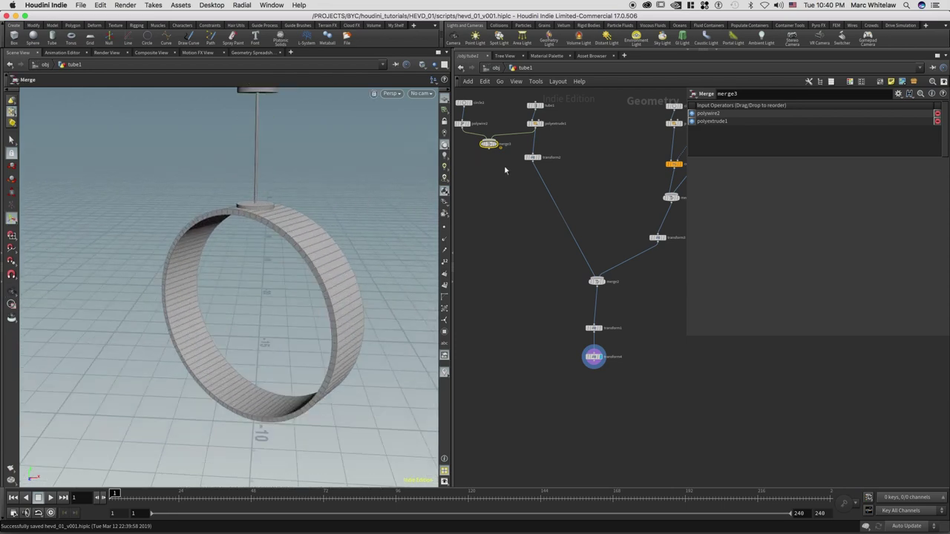
# Step: Connect merge3 to transform2 in place of polyextrude1 and view the assembly through cam1
pyautogui.moveTo(533, 158); pyautogui.dragTo(532, 184)
pyautogui.moveTo(489, 149); pyautogui.dragTo(490, 152)
pyautogui.moveTo(193, 323); pyautogui.dragTo(302, 212)
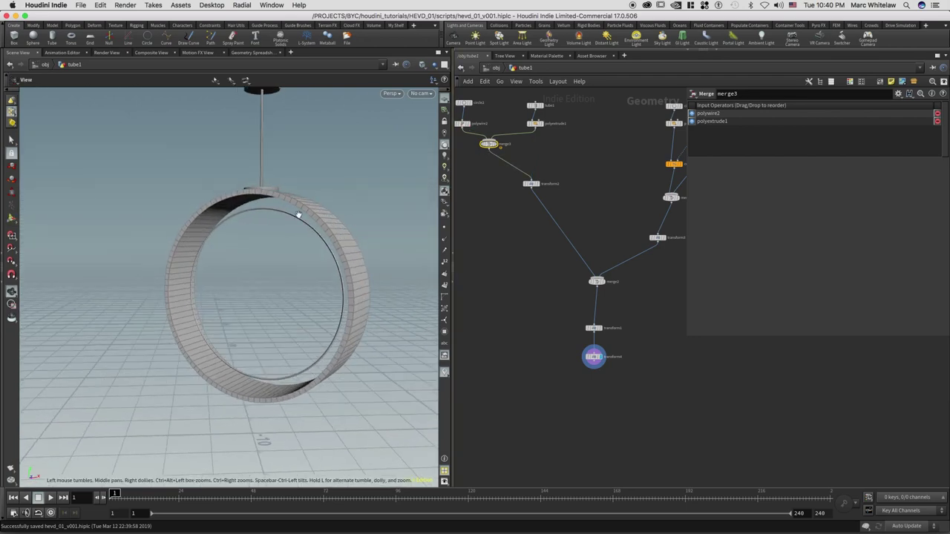
pyautogui.click(423, 94)
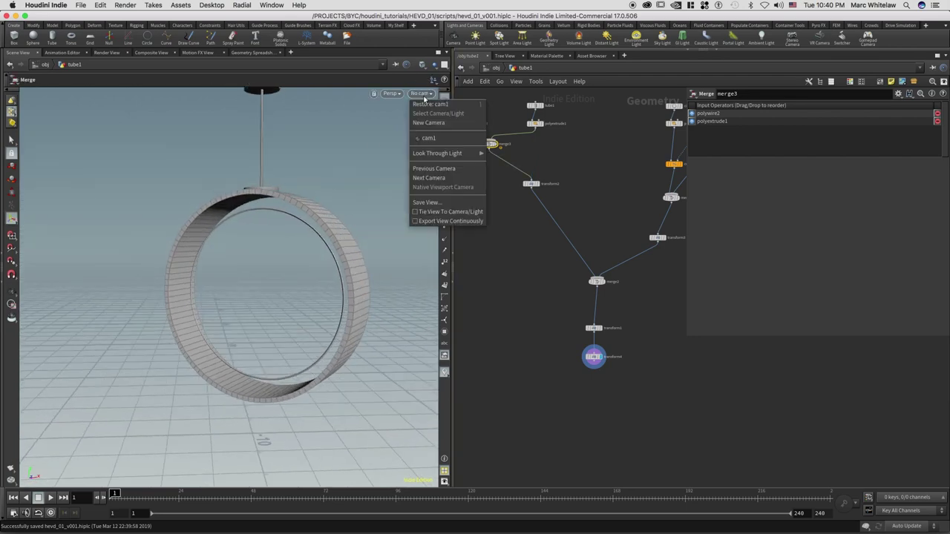
pyautogui.click(429, 141)
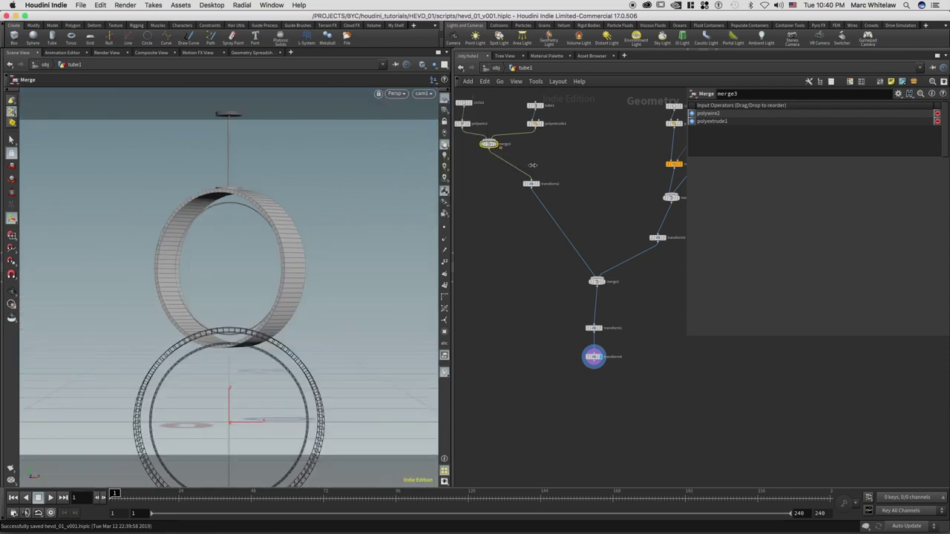
# Step: Move merge3 in line between polyextrude1 and transform2 in the network
pyautogui.moveTo(513, 219); pyautogui.dragTo(532, 263, button='middle')
pyautogui.scroll(3, 520, 258)
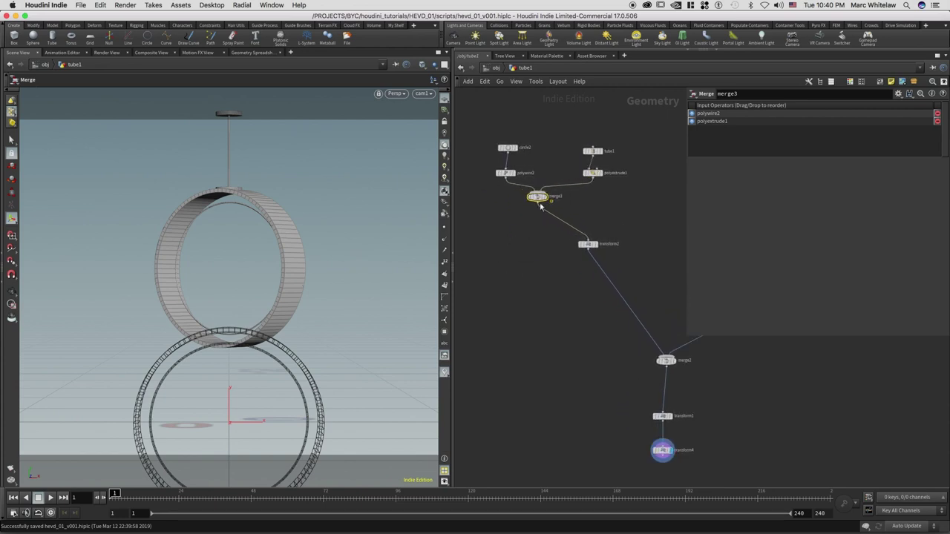
pyautogui.moveTo(539, 199); pyautogui.dragTo(589, 205)
pyautogui.scroll(3, 534, 203)
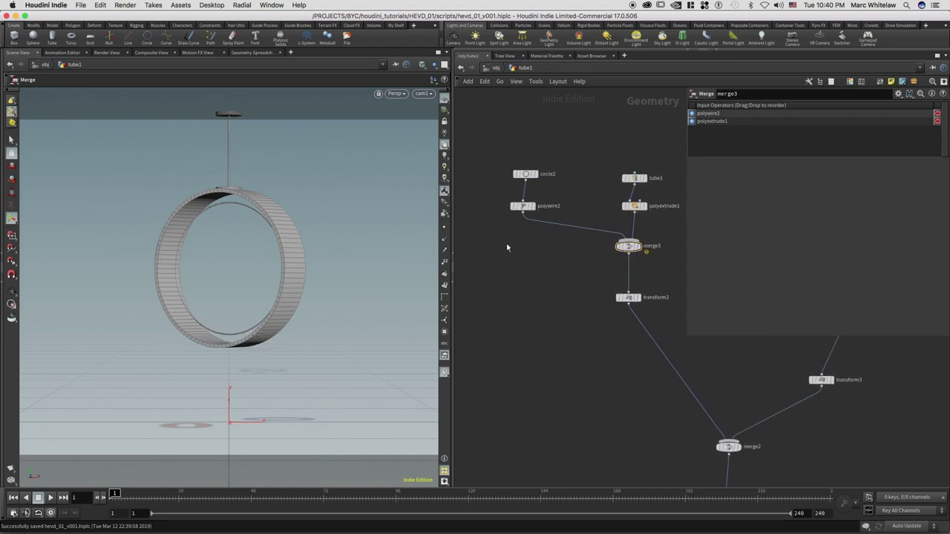
# Step: Add a Copy and Transform node between polywire2 and merge3 and align it beneath polywire2
pyautogui.press('Tab')
pyautogui.write('copy')
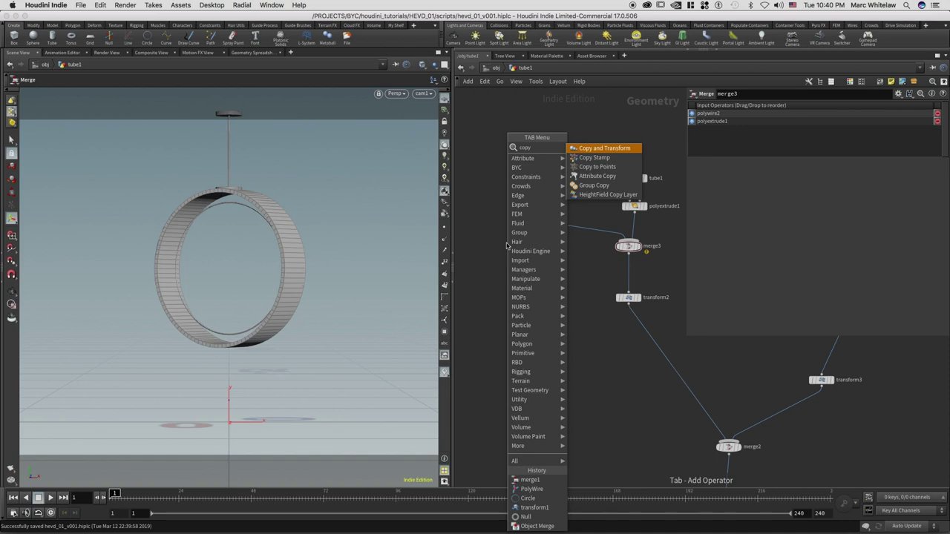
pyautogui.press('Down')
pyautogui.press('Up')
pyautogui.press('Return')
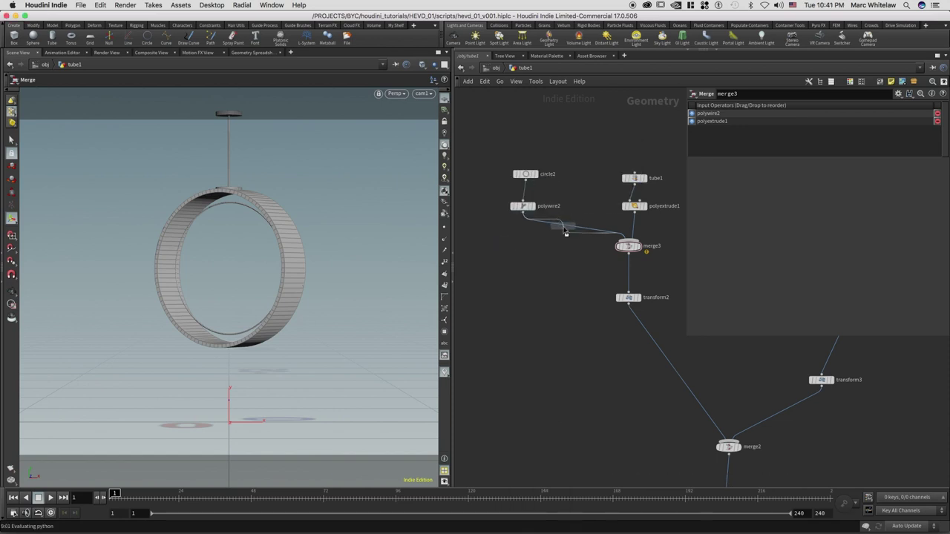
pyautogui.click(563, 233)
pyautogui.moveTo(565, 236); pyautogui.dragTo(527, 234)
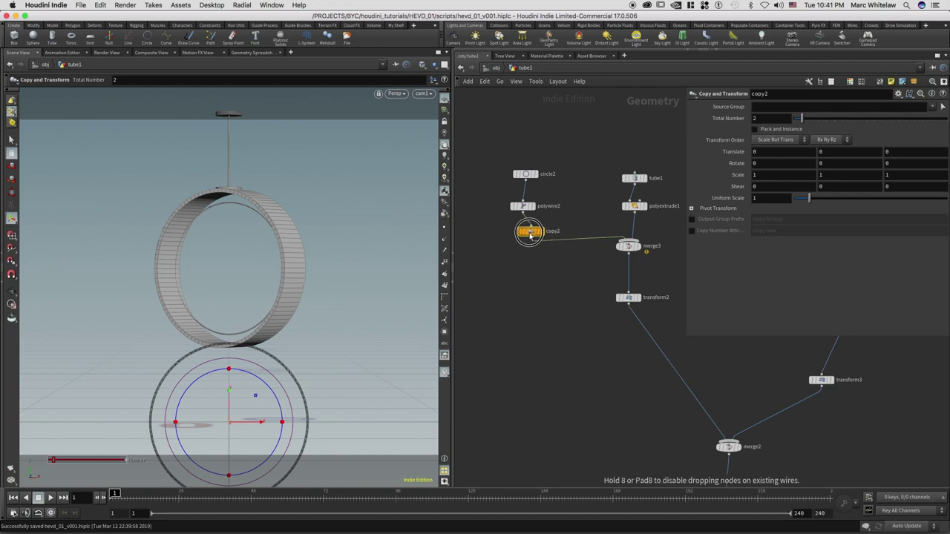
# Step: Set copy2's total number to 8 and try X rotations of 10 and -10
pyautogui.click(763, 119)
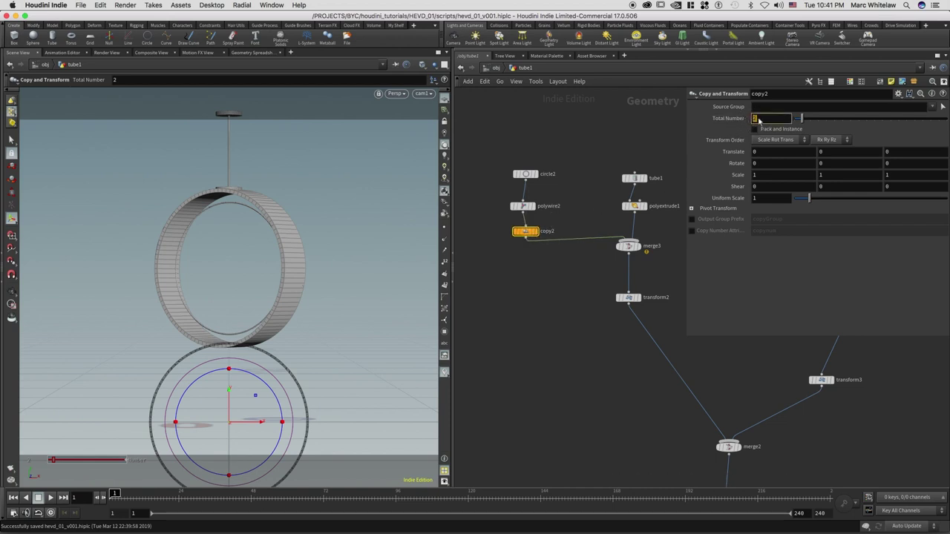
pyautogui.click(759, 165)
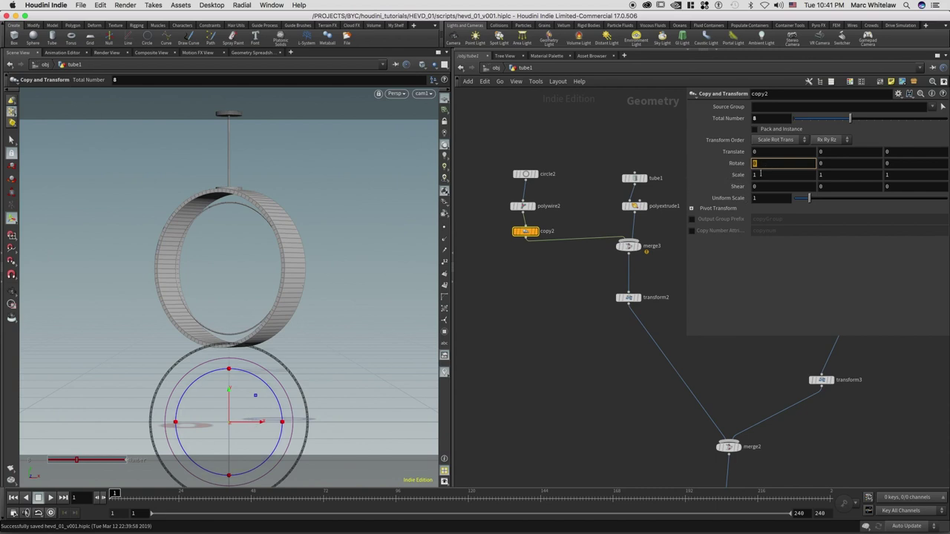
pyautogui.press('Return')
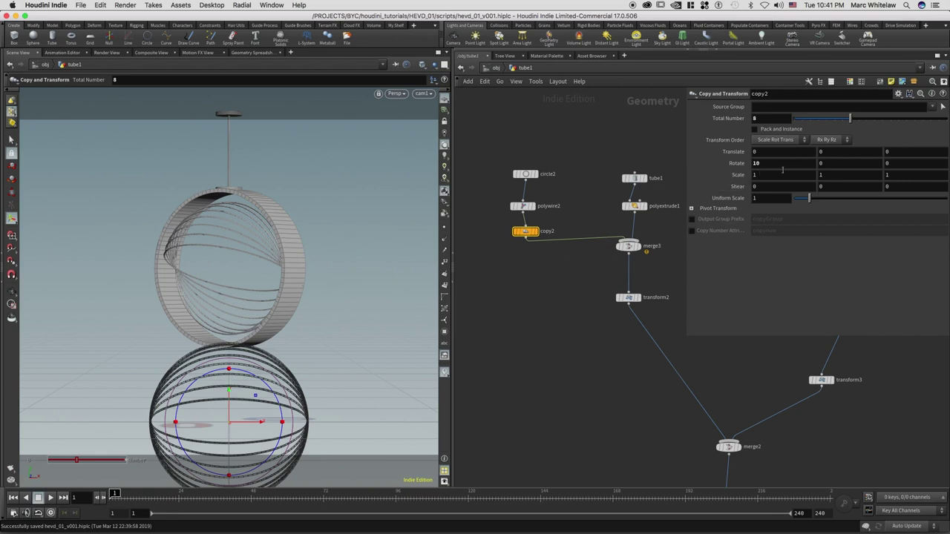
pyautogui.write('-10')
pyautogui.press('Return')
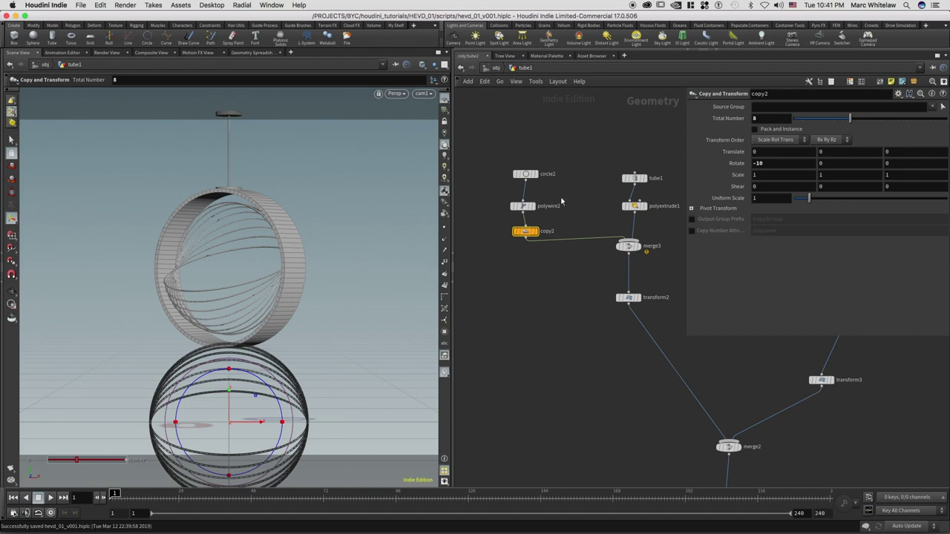
# Step: Display copy2 and polywire2 on their own to compare the copied rings with the single wire ring
pyautogui.click(536, 232)
pyautogui.hotkey('space', 'g')
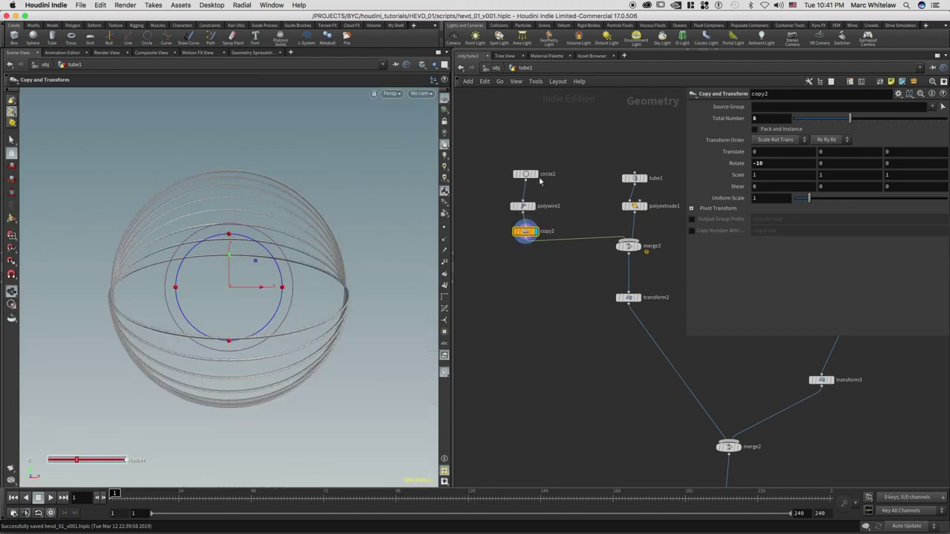
pyautogui.click(521, 205)
pyautogui.keyDown('alt'); pyautogui.moveTo(314, 235); pyautogui.dragTo(274, 244); pyautogui.keyUp('alt')
pyautogui.moveTo(579, 189); pyautogui.dragTo(506, 214)
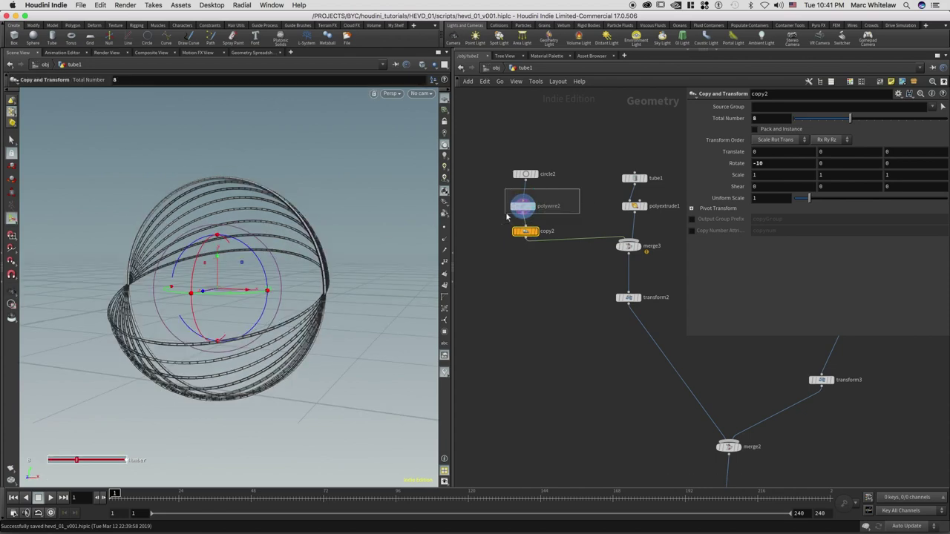
pyautogui.click(521, 207)
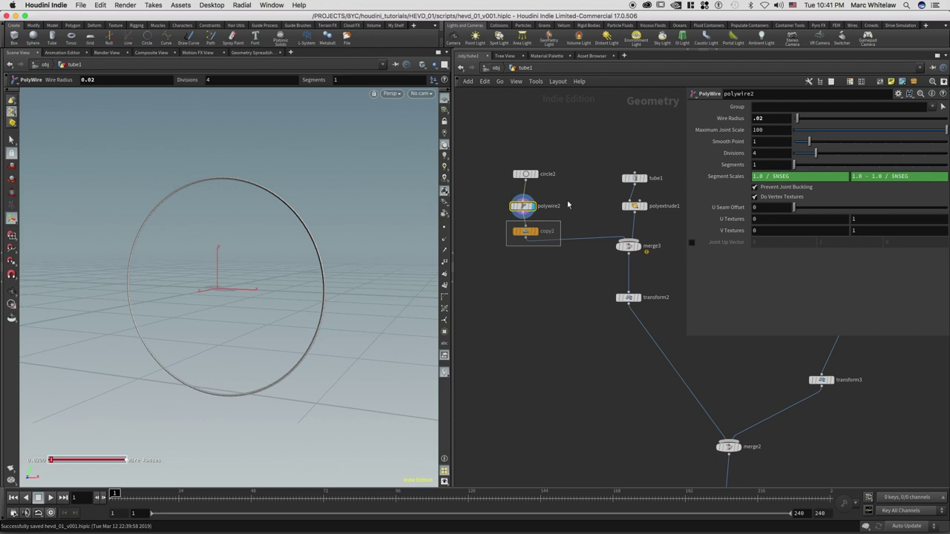
# Step: Try a total number of 4 copies on copy2
pyautogui.click(525, 231)
pyautogui.click(759, 121)
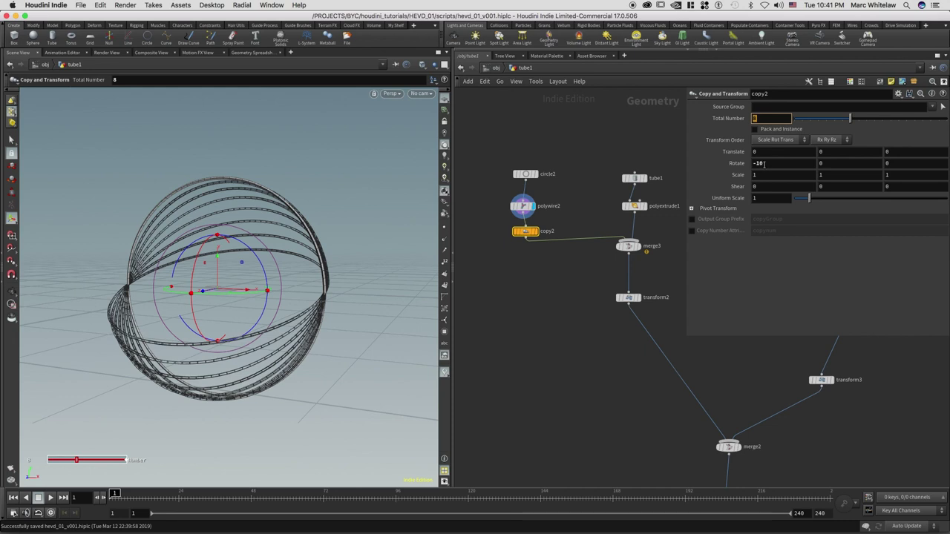
pyautogui.moveTo(732, 130); pyautogui.dragTo(732, 129)
pyautogui.write('4')
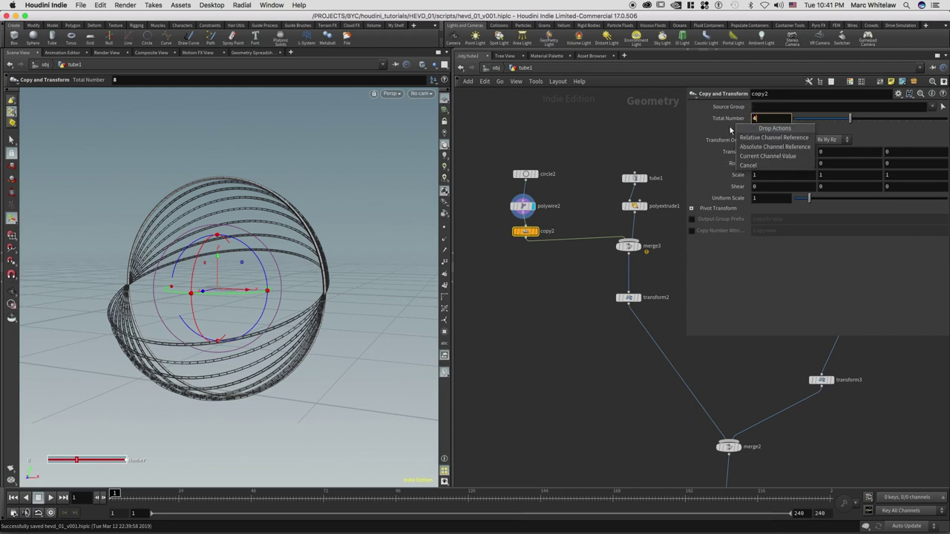
pyautogui.press('Return')
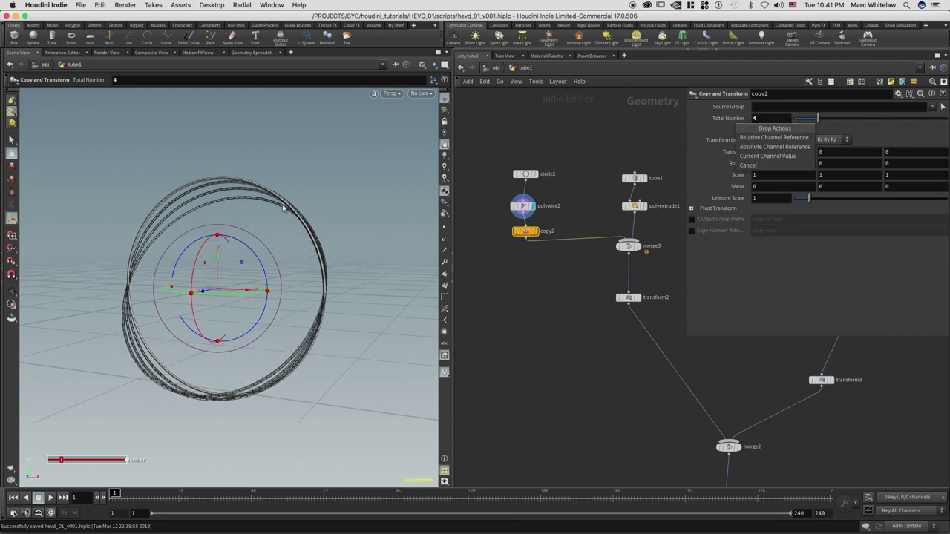
# Step: Try a total number of 24 copies on copy2 and inspect the wire sphere from another angle
pyautogui.click(769, 123)
pyautogui.moveTo(757, 122); pyautogui.dragTo(736, 125)
pyautogui.write('24')
pyautogui.press('Return')
pyautogui.press('Return')
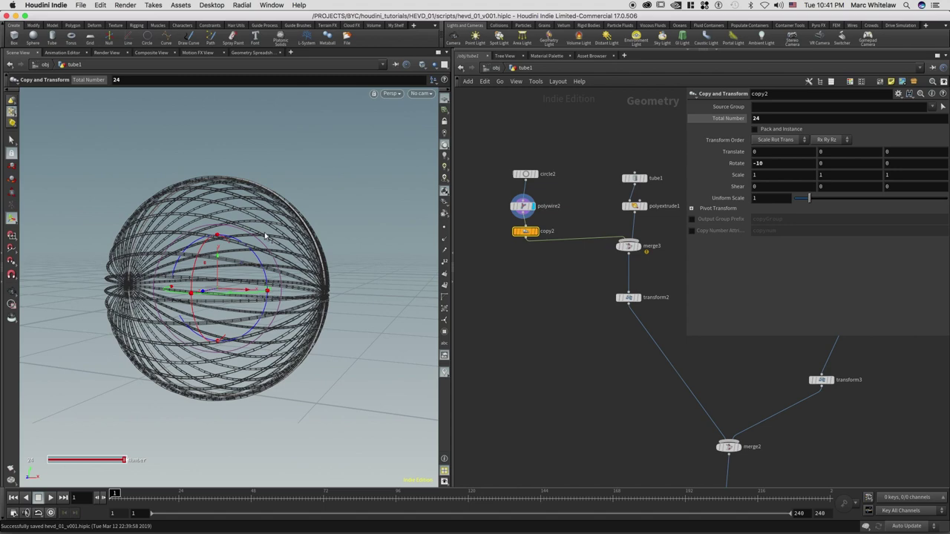
pyautogui.press('Escape')
pyautogui.moveTo(232, 247); pyautogui.dragTo(327, 242)
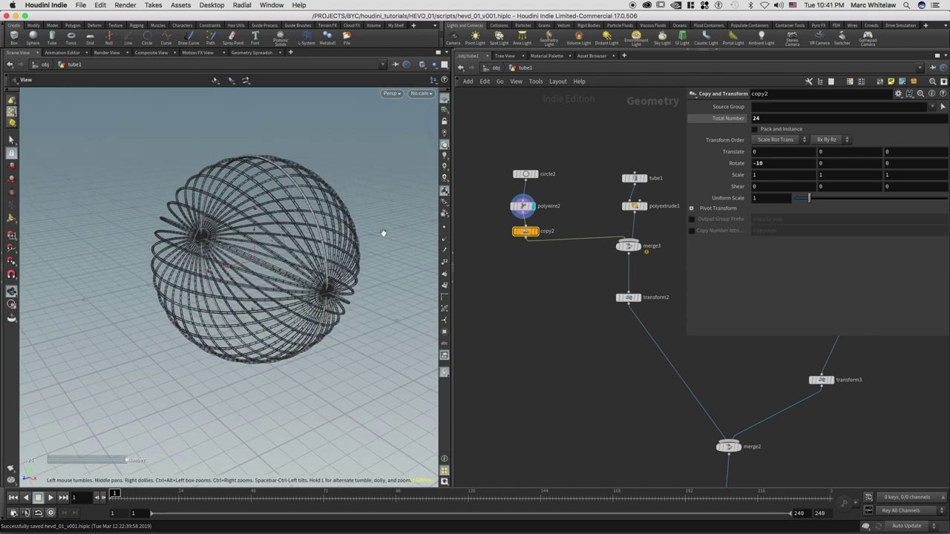
# Step: Try rotating copy2's copies by 20 in Y and 245 in Z
pyautogui.press('Return')
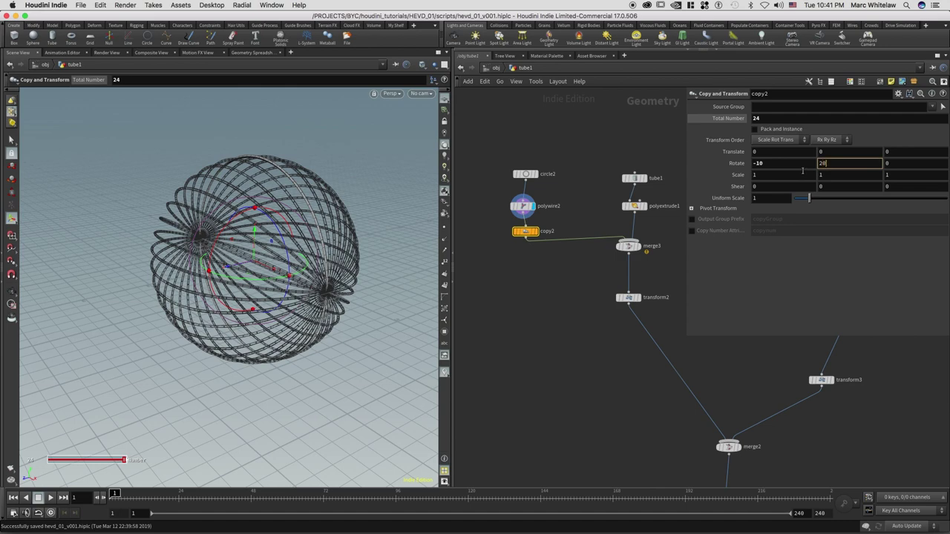
pyautogui.write('20')
pyautogui.press('Return')
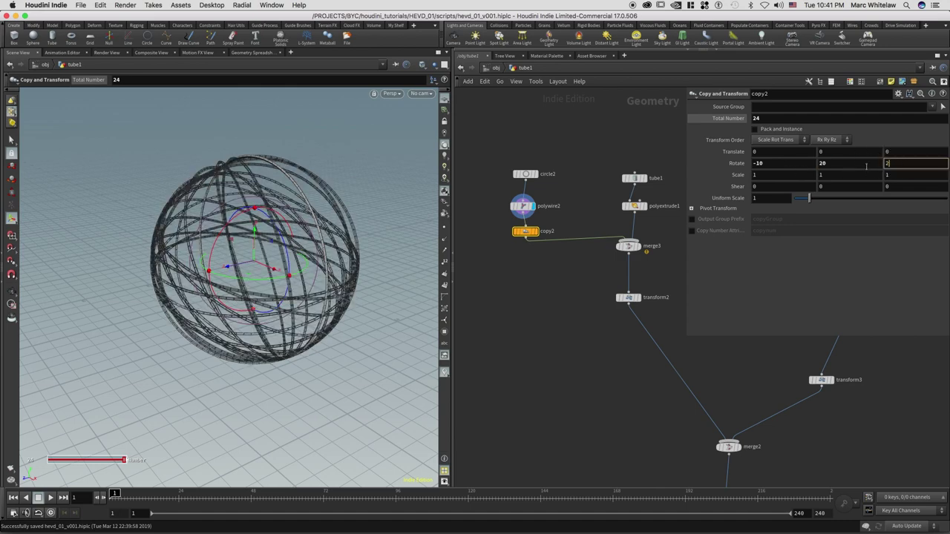
pyautogui.write('245')
pyautogui.press('Return')
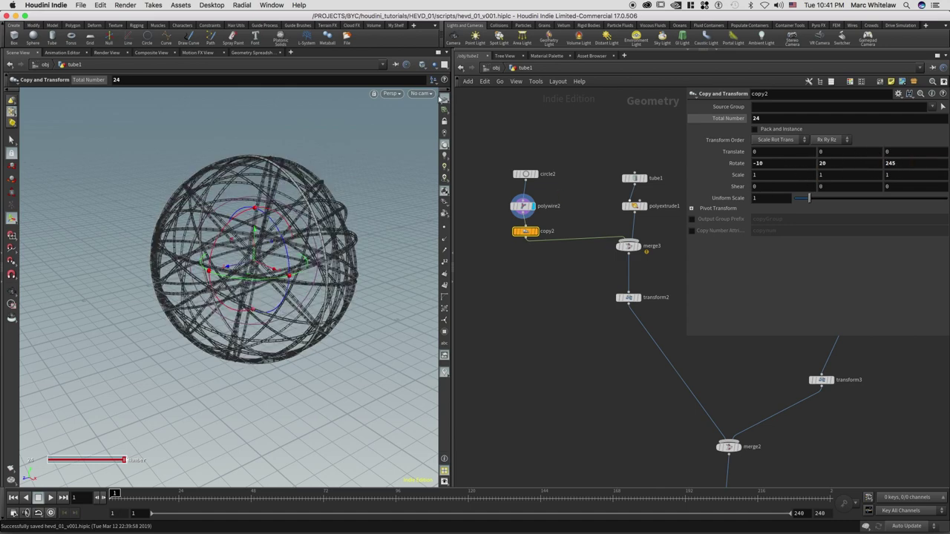
# Step: Try offsetting the ring copies in copy2 with an X translation of 1
pyautogui.moveTo(571, 322); pyautogui.dragTo(545, 359, button='middle')
pyautogui.moveTo(511, 229); pyautogui.dragTo(579, 306, button='middle')
pyautogui.moveTo(766, 153); pyautogui.dragTo(732, 160)
pyautogui.write('1')
pyautogui.press('Return')
pyautogui.keyDown('alt'); pyautogui.moveTo(96, 234); pyautogui.dragTo(319, 219); pyautogui.keyUp('alt')
pyautogui.keyDown('alt'); pyautogui.moveTo(319, 219); pyautogui.dragTo(98, 307, button='right'); pyautogui.keyUp('alt')
pyautogui.keyDown('alt'); pyautogui.moveTo(324, 243); pyautogui.dragTo(299, 233); pyautogui.keyUp('alt')
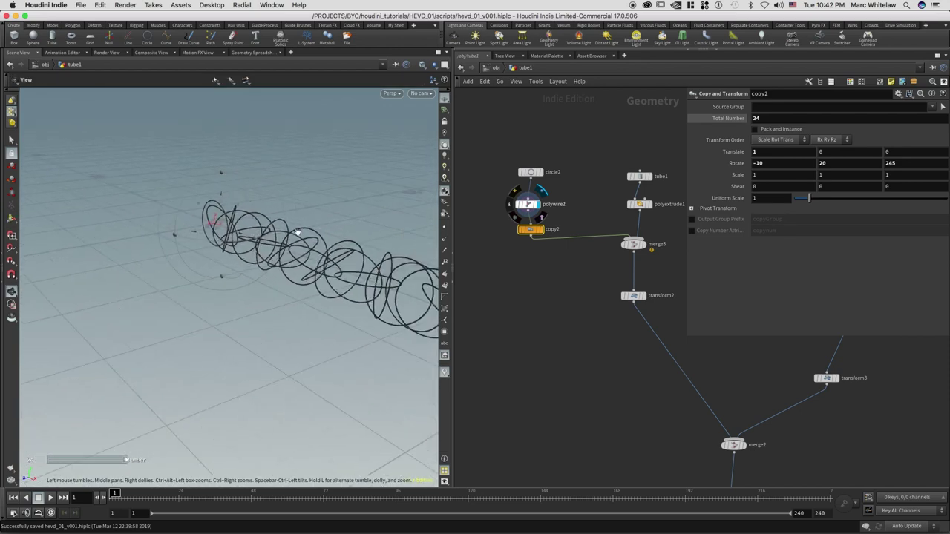
# Step: Try smaller X translations of 0.1 and 0.25 on copy2
pyautogui.moveTo(763, 152); pyautogui.dragTo(735, 159)
pyautogui.write('.1')
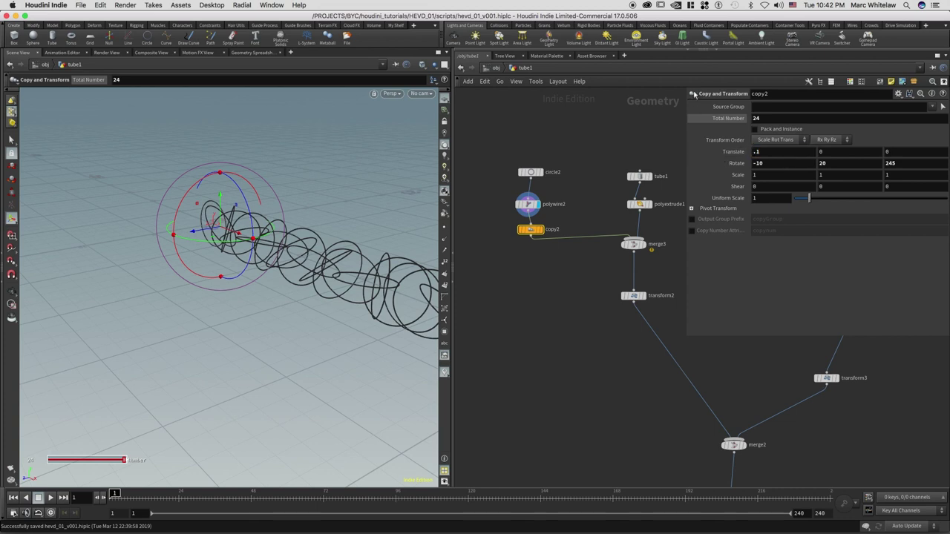
pyautogui.press('Return')
pyautogui.moveTo(760, 152); pyautogui.dragTo(738, 159)
pyautogui.write('.25')
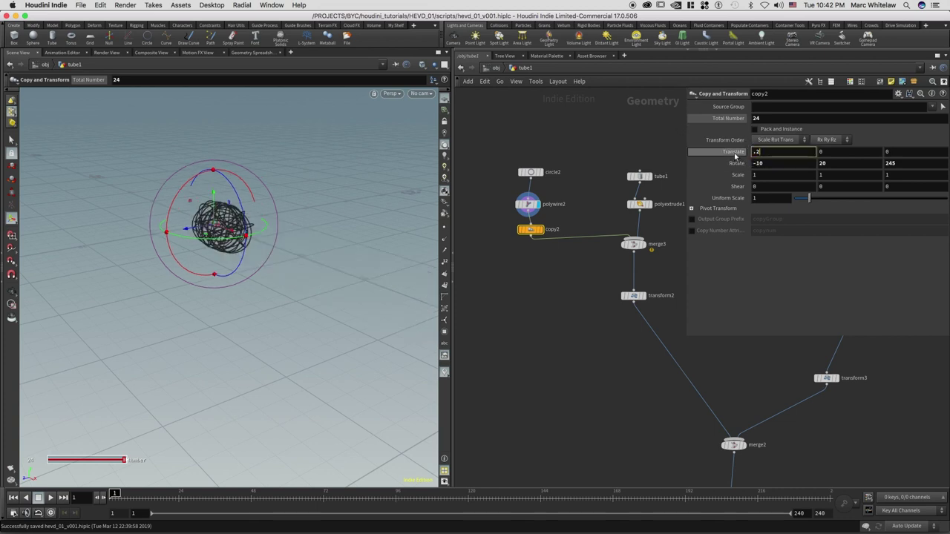
pyautogui.press('Return')
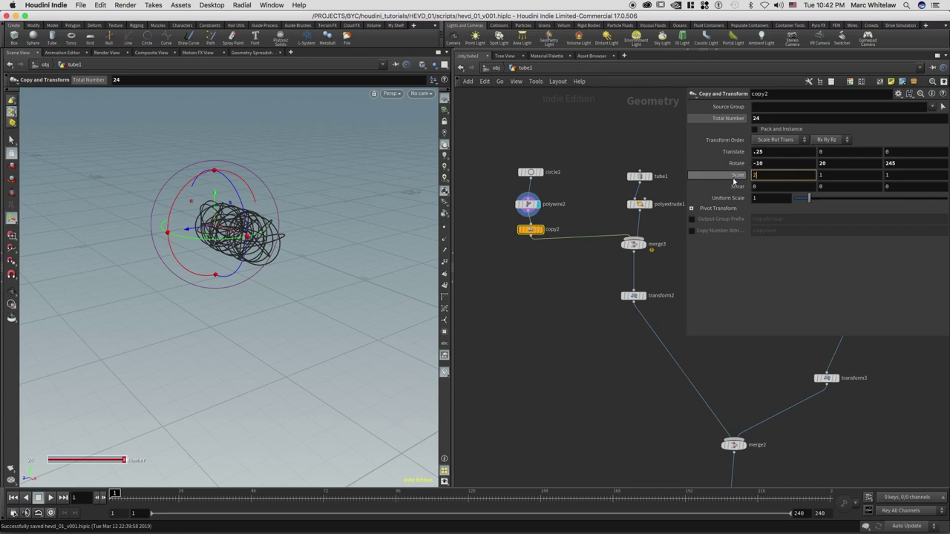
# Step: Try X scale values of 2 and 1.1 on copy2's successive copies
pyautogui.write('2')
pyautogui.press('Return')
pyautogui.click(753, 177)
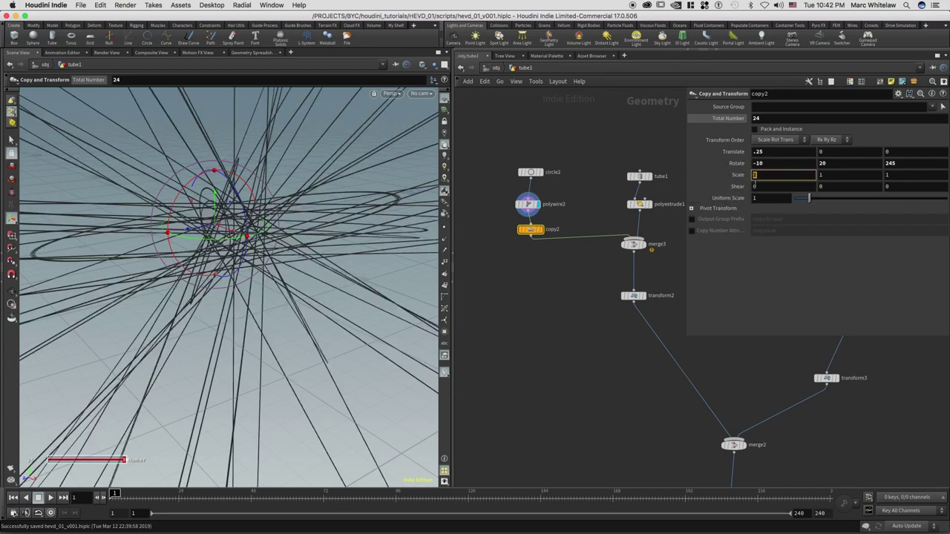
pyautogui.press('Return')
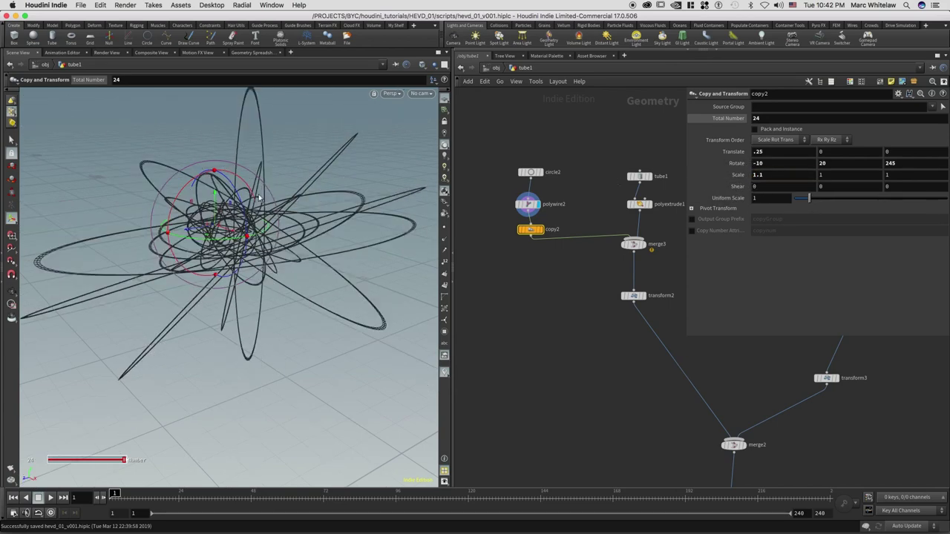
pyautogui.press('Escape')
pyautogui.moveTo(283, 231); pyautogui.dragTo(304, 220)
# Step: Reset copy2's X scale to 1 and its X translation to 0
pyautogui.write('1')
pyautogui.press('Return')
pyautogui.moveTo(774, 153); pyautogui.dragTo(752, 154)
pyautogui.write('0')
pyautogui.press('Return')
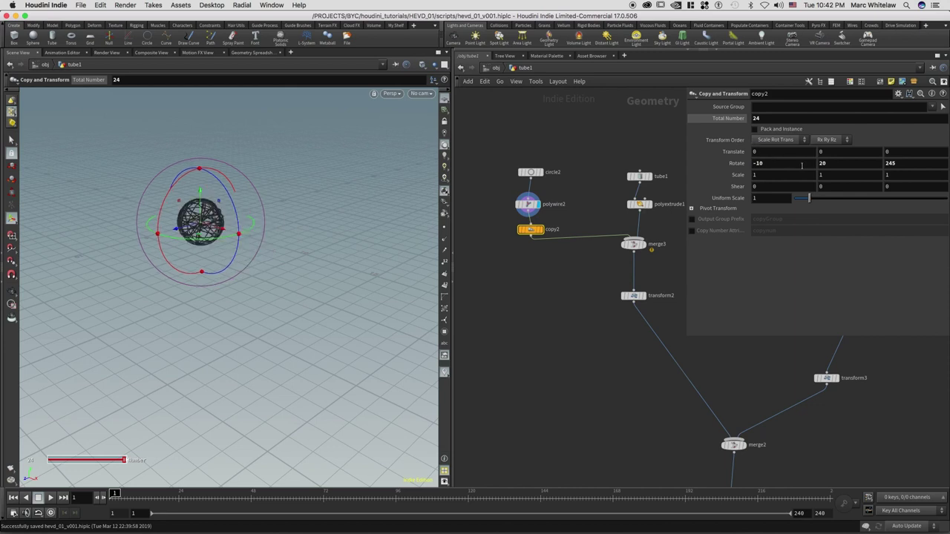
# Step: Reset copy2's Y and Z rotation to 0 and set the total number to 8
pyautogui.press('Return')
pyautogui.click(908, 163)
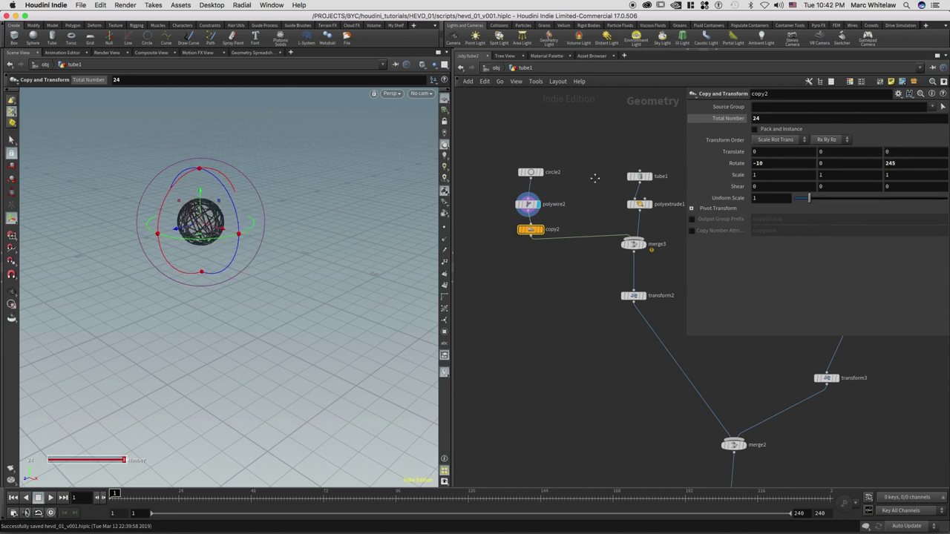
pyautogui.moveTo(590, 179); pyautogui.dragTo(604, 177, button='middle')
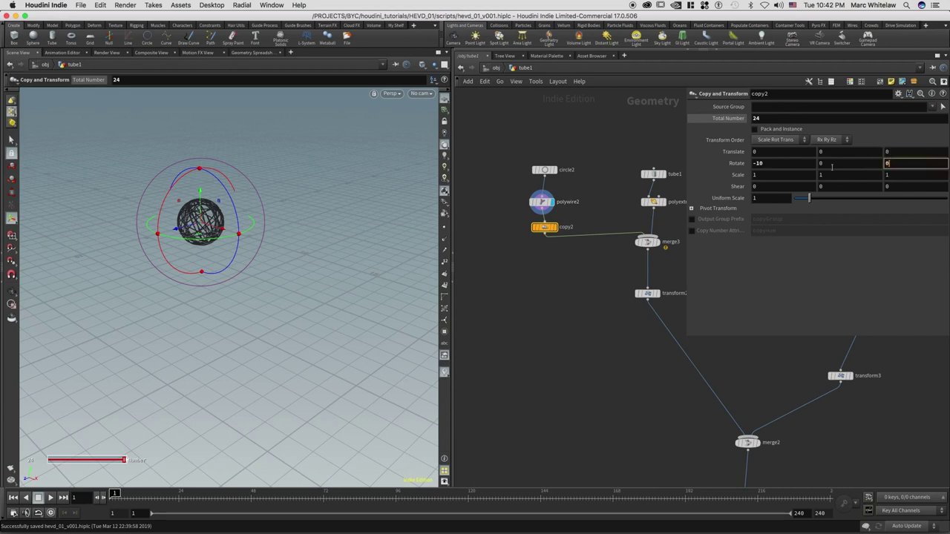
pyautogui.press('Return')
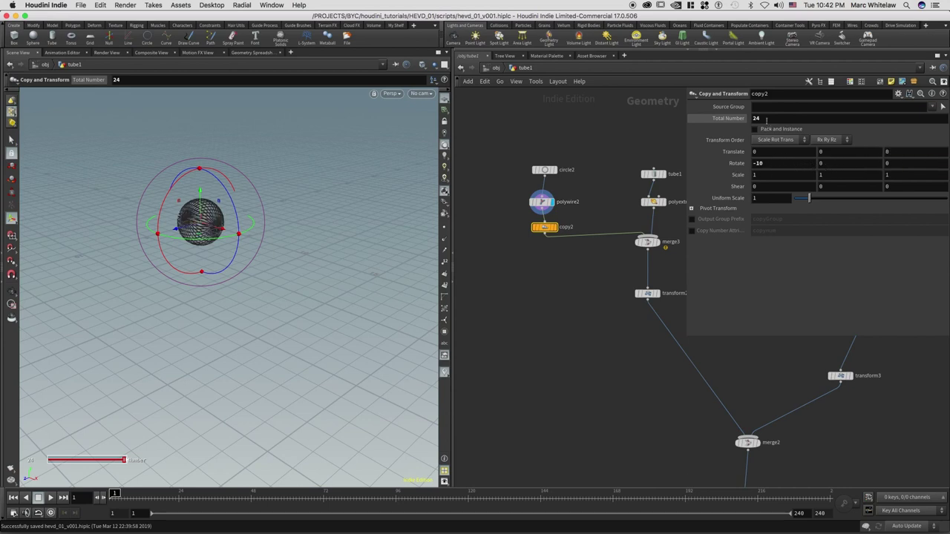
pyautogui.write('8')
pyautogui.press('Return')
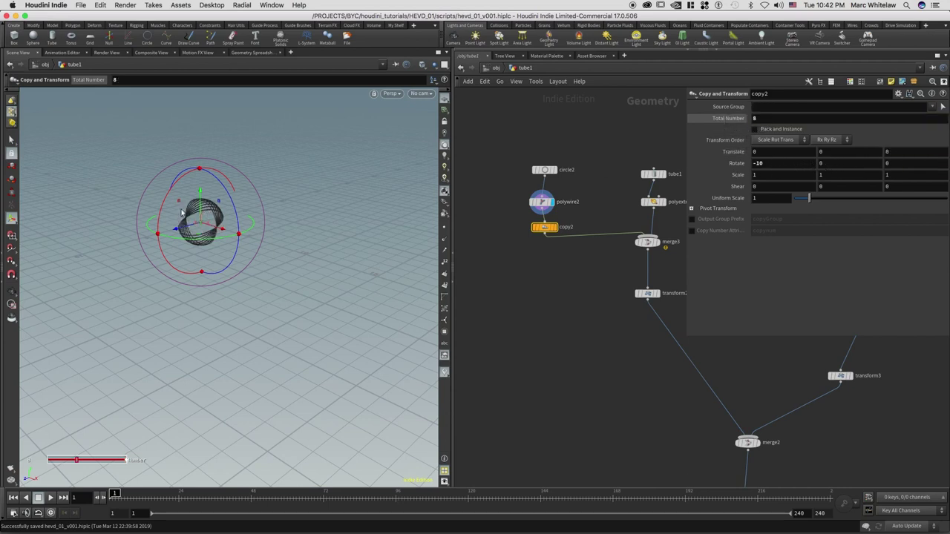
# Step: Set copy2's X rotation to -5 so the eight wire rings fan more tightly
pyautogui.click(271, 183)
pyautogui.keyDown('alt'); pyautogui.moveTo(271, 184); pyautogui.dragTo(395, 196, button='right'); pyautogui.keyUp('alt')
pyautogui.doubleClick(761, 165)
pyautogui.write('-5')
pyautogui.press('Return')
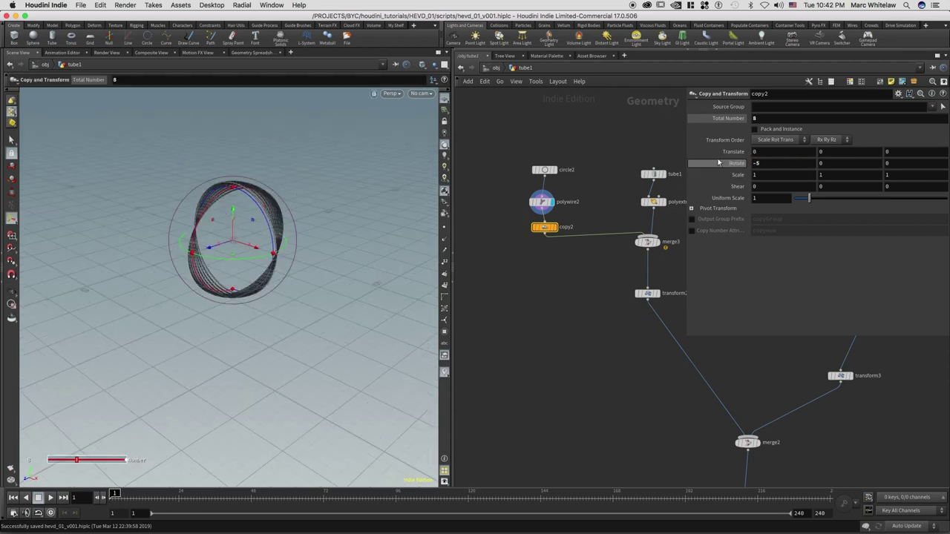
# Step: Look through cam1 and display transform4 at the end of the network to show the assembled hanging ring
pyautogui.click(423, 96)
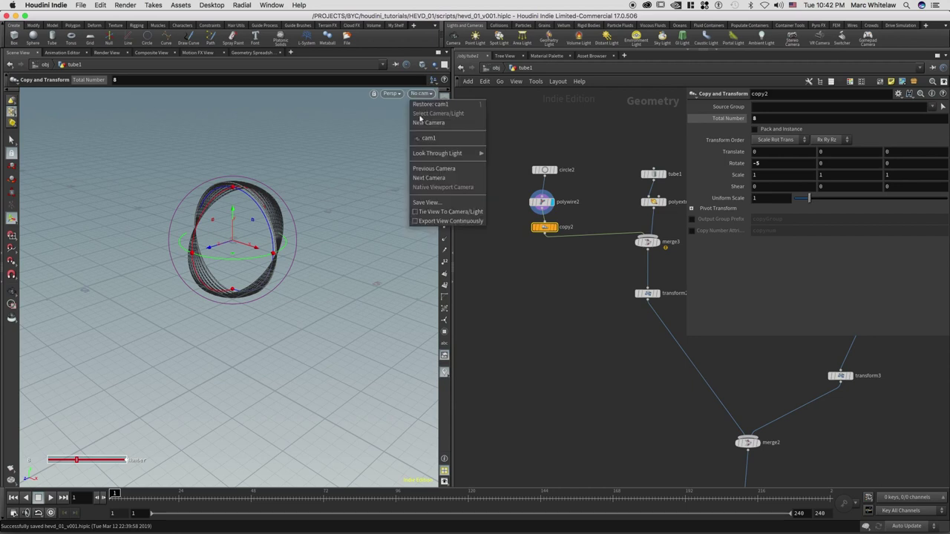
pyautogui.click(427, 140)
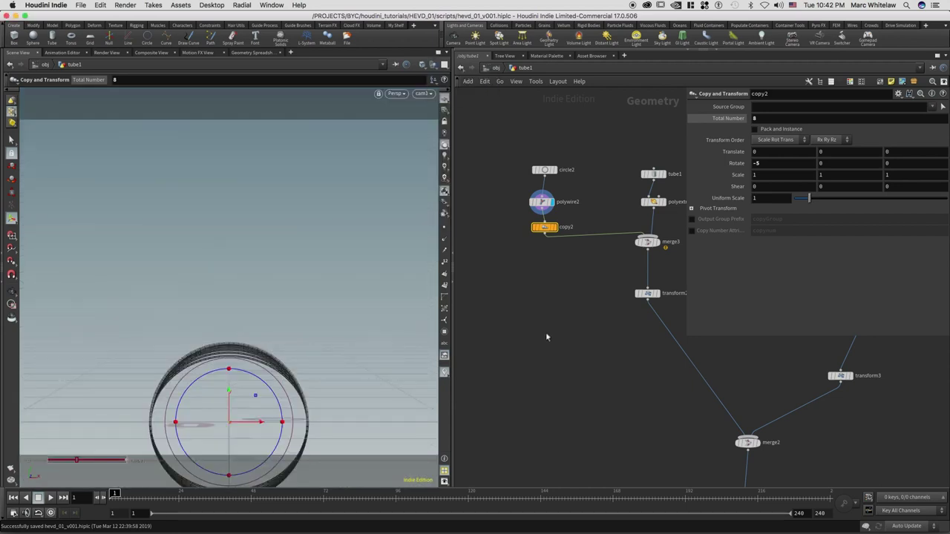
pyautogui.moveTo(527, 263); pyautogui.dragTo(496, 166, button='middle')
pyautogui.moveTo(547, 313); pyautogui.dragTo(530, 215, button='middle')
pyautogui.moveTo(623, 358); pyautogui.dragTo(587, 272, button='middle')
pyautogui.moveTo(681, 278); pyautogui.dragTo(592, 280, button='middle')
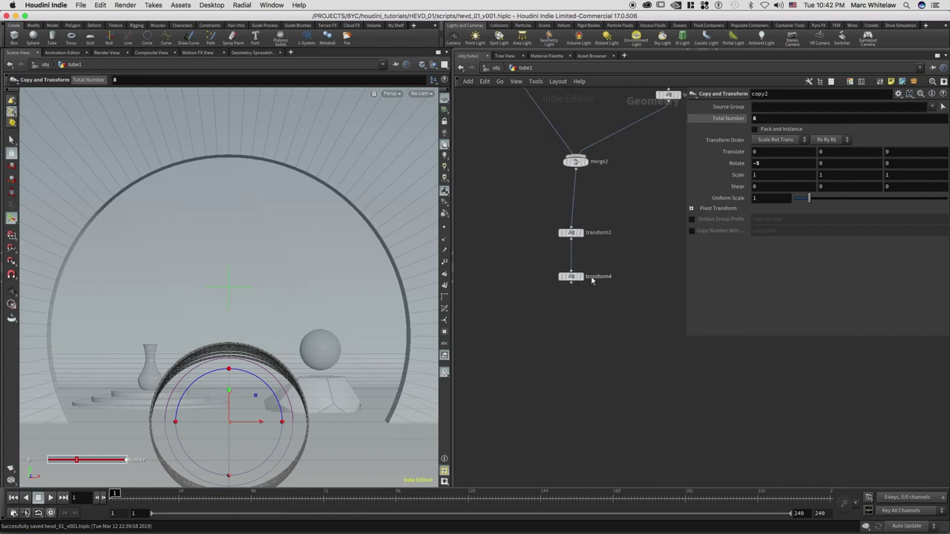
pyautogui.click(583, 276)
pyautogui.scroll(10, 516, 268)
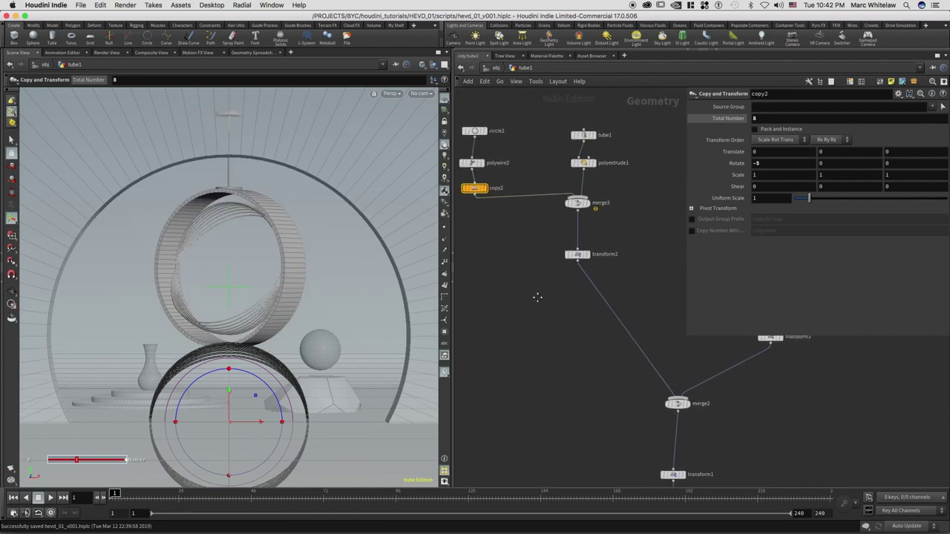
# Step: Try a uniform scale of 1.5 on circle2, and settle on 1.25 to shrink the inner wire rings
pyautogui.moveTo(538, 298); pyautogui.dragTo(576, 362, button='middle')
pyautogui.moveTo(535, 162); pyautogui.dragTo(499, 204)
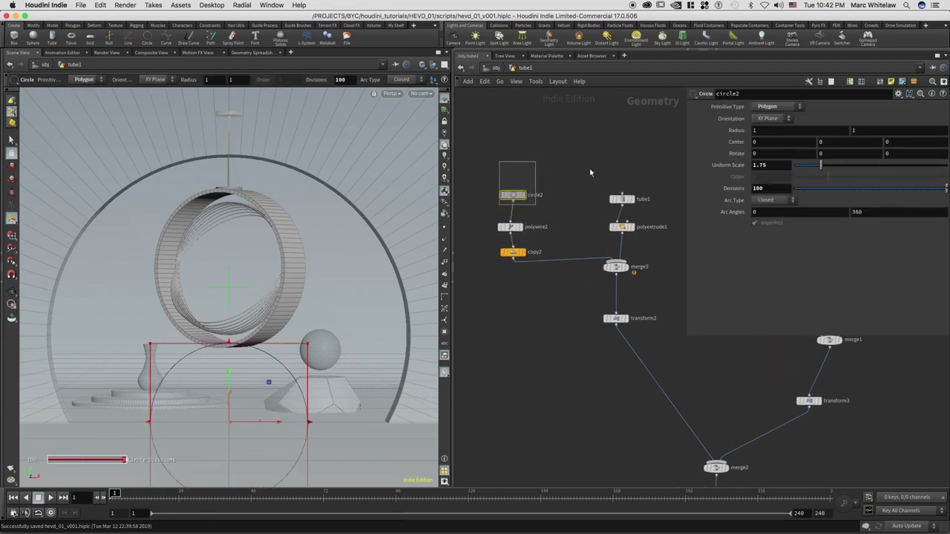
pyautogui.moveTo(726, 169); pyautogui.dragTo(736, 171)
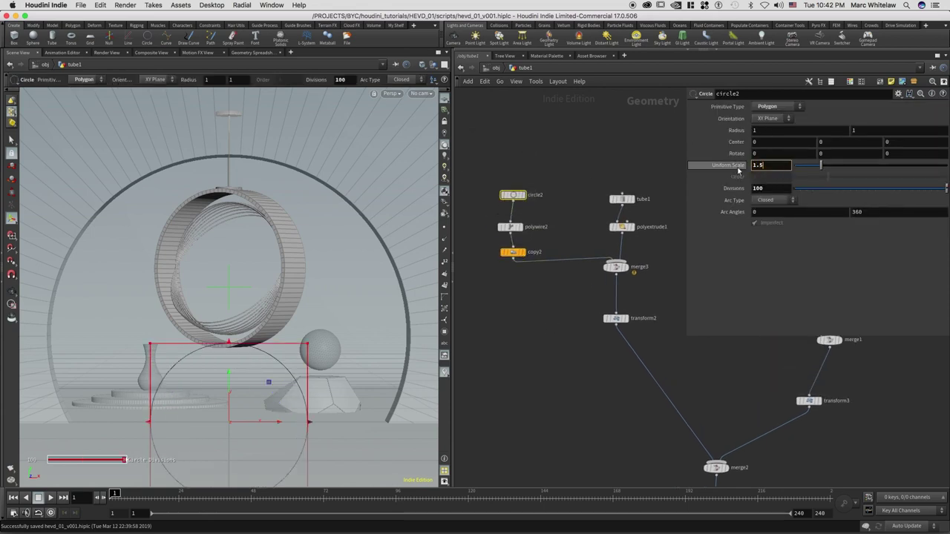
pyautogui.write('1.5')
pyautogui.press('Return')
pyautogui.click(763, 168)
pyautogui.write('1.25')
pyautogui.press('Return')
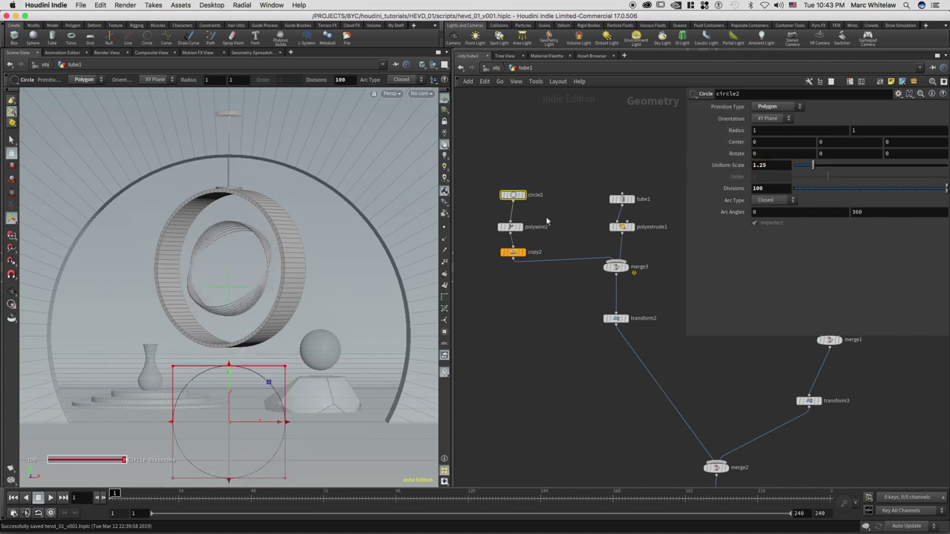
# Step: Set copy2's total number to 12, try an X rotation of -8, and set it back to -5
pyautogui.click(512, 253)
pyautogui.click(764, 118)
pyautogui.write('12')
pyautogui.press('Return')
pyautogui.click(757, 167)
pyautogui.write('-8')
pyautogui.press('Return')
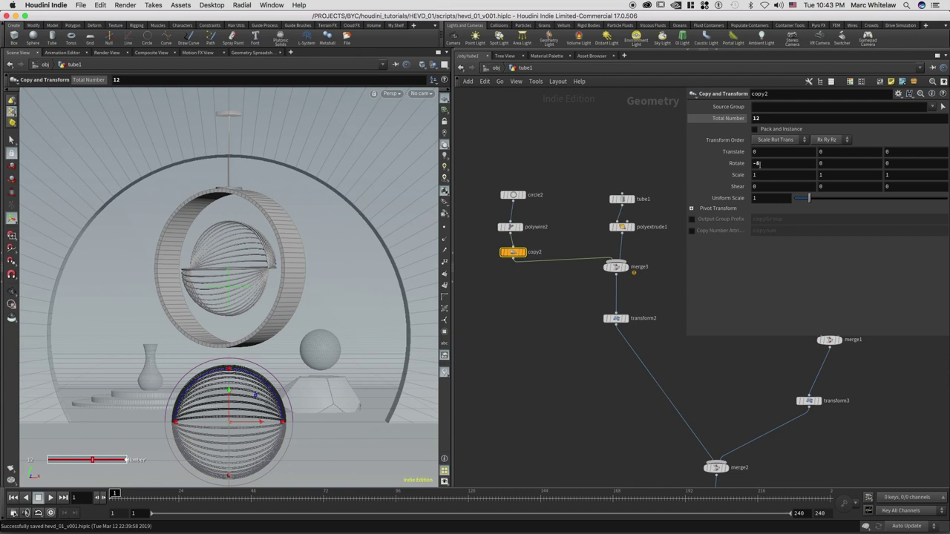
pyautogui.click(771, 166)
pyautogui.write('-5')
pyautogui.press('Return')
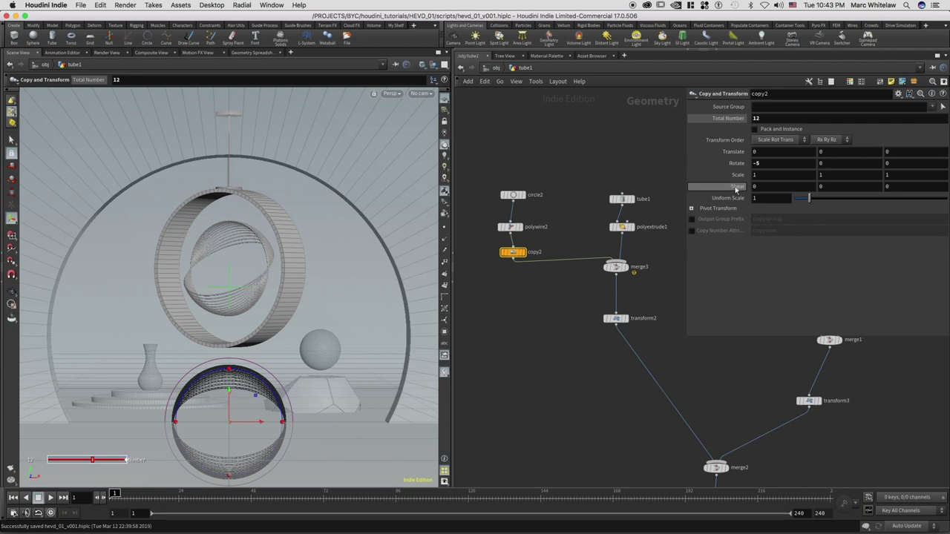
# Step: Duplicate circle2 as a separate node beside the wire ring chain and shift the original chain upward in the network
pyautogui.moveTo(529, 173); pyautogui.dragTo(560, 172, button='middle')
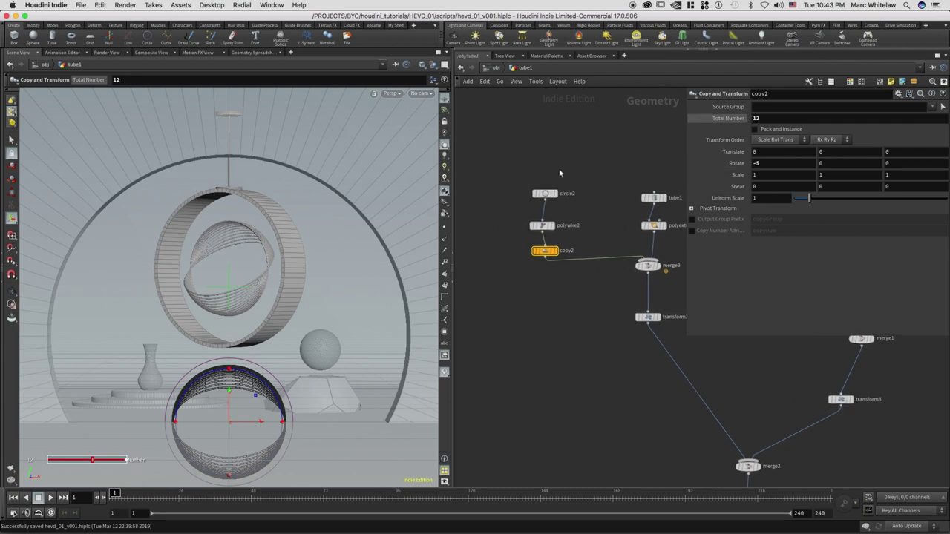
pyautogui.moveTo(548, 195)
pyautogui.moveTo(558, 149); pyautogui.dragTo(589, 146, button='middle')
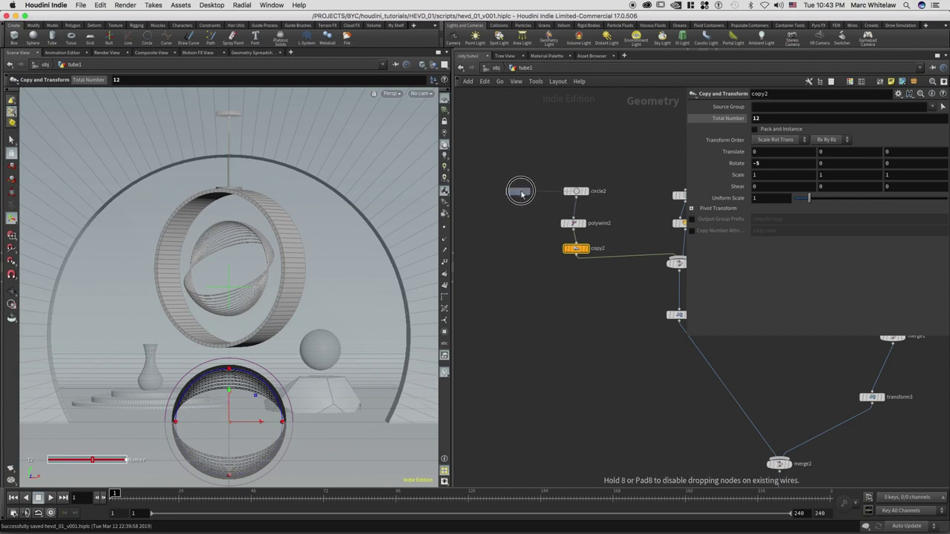
pyautogui.click(520, 192)
pyautogui.moveTo(559, 162); pyautogui.dragTo(521, 161, button='middle')
pyautogui.moveTo(570, 173); pyautogui.dragTo(554, 229)
pyautogui.click(536, 274)
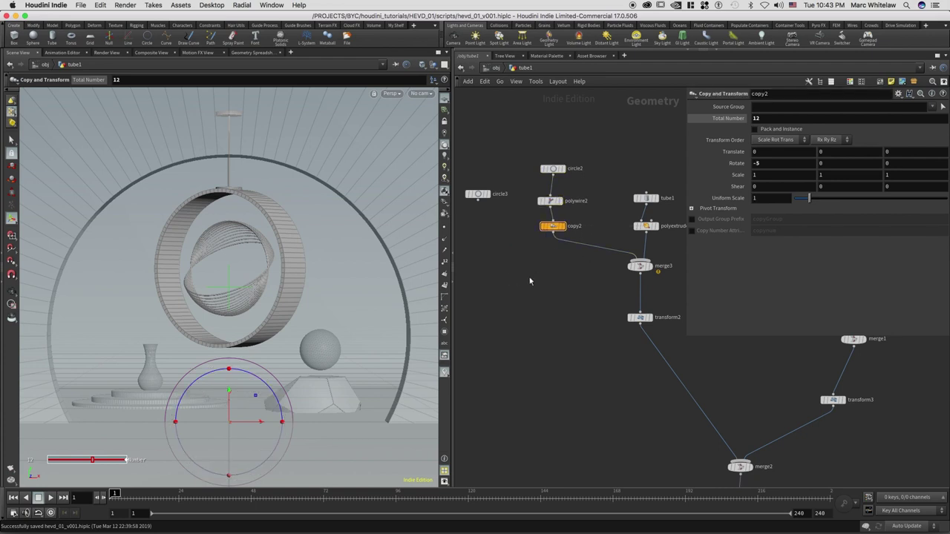
# Step: Insert a Merge node between merge3 and transform2 and feed circle3 into it
pyautogui.press('m')
pyautogui.click(518, 279)
pyautogui.moveTo(479, 202); pyautogui.dragTo(631, 292)
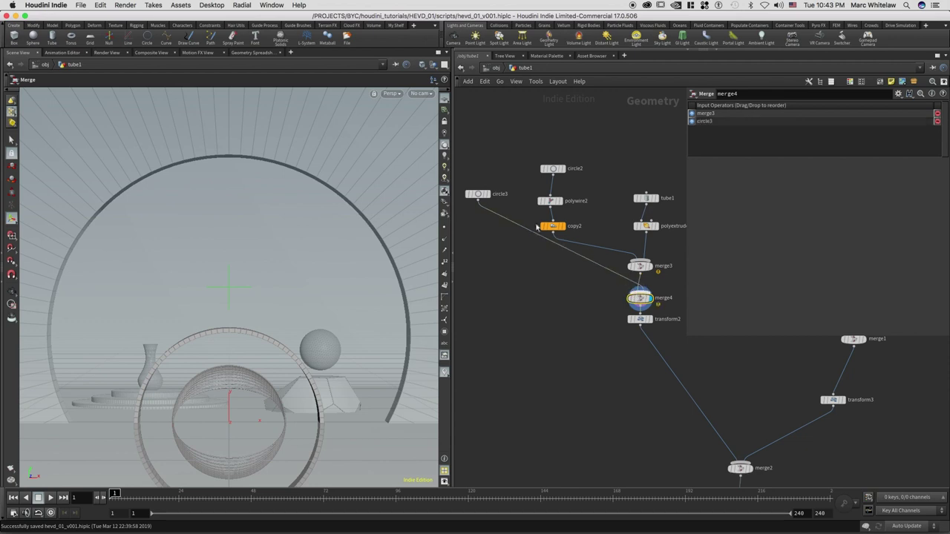
pyautogui.moveTo(479, 195); pyautogui.dragTo(477, 220)
# Step: Display transform4 and set circle3's uniform scale to 1.75
pyautogui.scroll(-8, 507, 264)
pyautogui.hscroll(4, 506, 264)
pyautogui.click(637, 381)
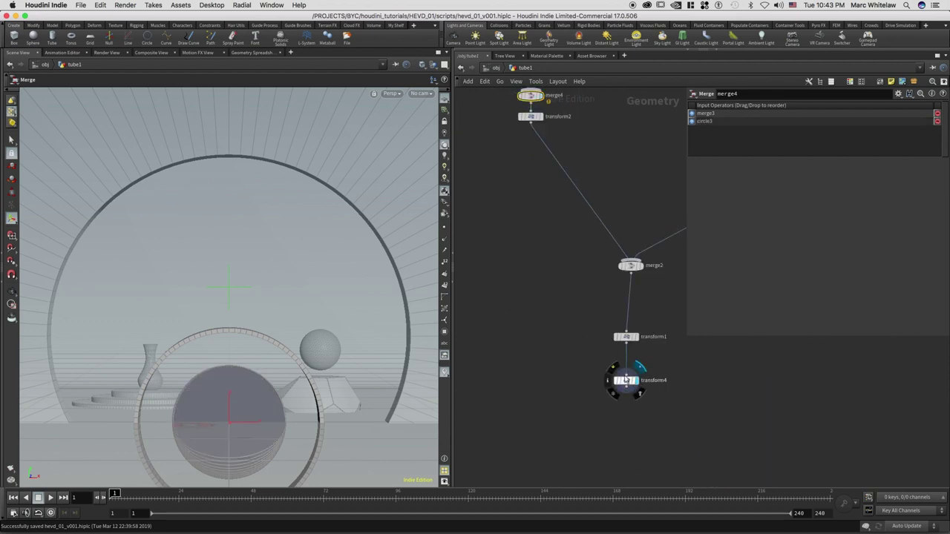
pyautogui.scroll(10, 509, 221)
pyautogui.hscroll(-7, 509, 221)
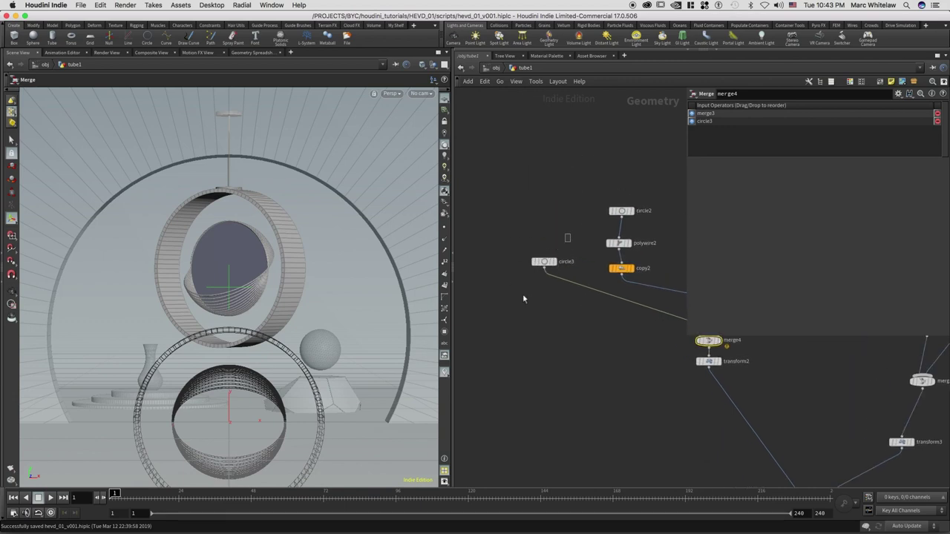
pyautogui.moveTo(522, 298); pyautogui.dragTo(571, 233)
pyautogui.write('75')
pyautogui.press('Return')
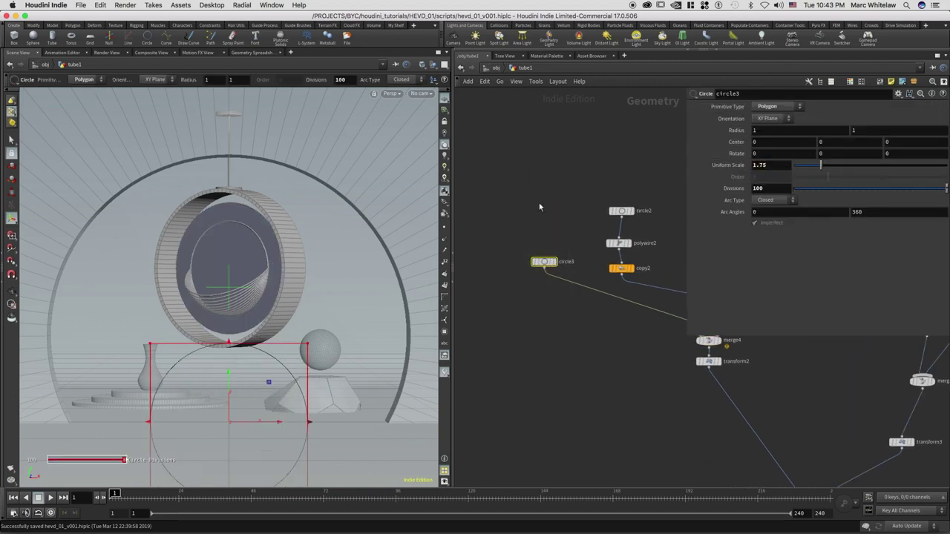
# Step: Show points in the viewport, display circle3 on its own, and set its divisions to 150
pyautogui.click(443, 228)
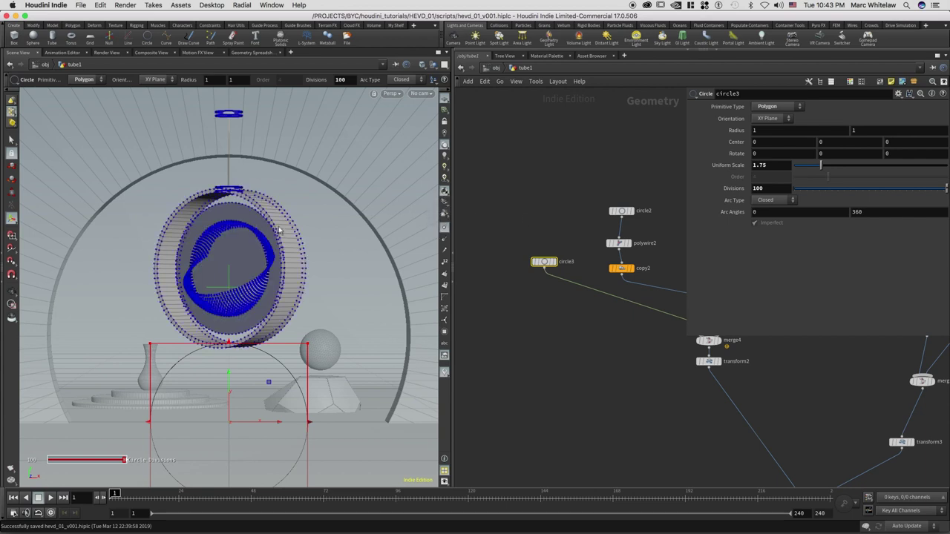
pyautogui.click(549, 261)
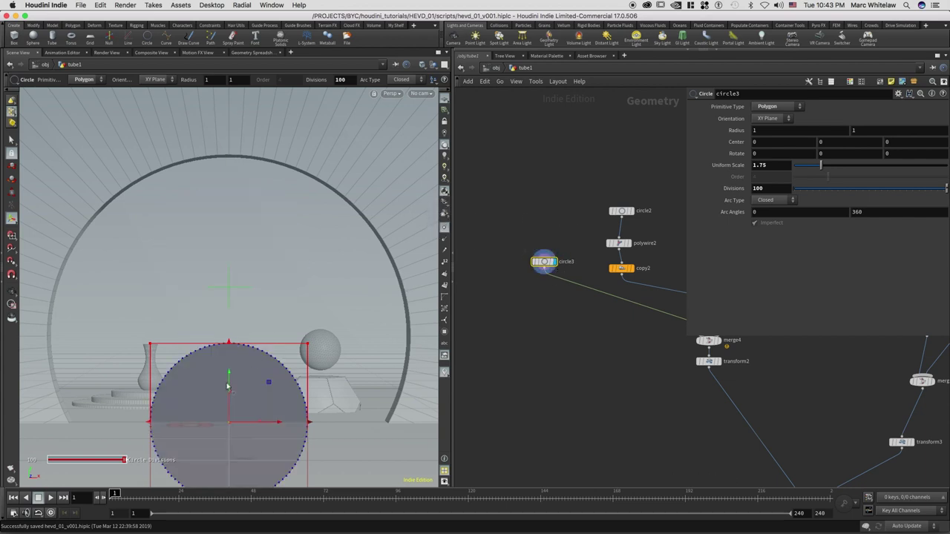
pyautogui.moveTo(516, 299); pyautogui.dragTo(577, 231)
pyautogui.moveTo(522, 280); pyautogui.dragTo(521, 237, button='middle')
pyautogui.moveTo(762, 189); pyautogui.dragTo(733, 190)
pyautogui.write('150')
pyautogui.press('Return')
pyautogui.moveTo(542, 218); pyautogui.dragTo(535, 184)
pyautogui.scroll(2, 524, 194)
pyautogui.moveTo(524, 195); pyautogui.dragTo(549, 200, button='middle')
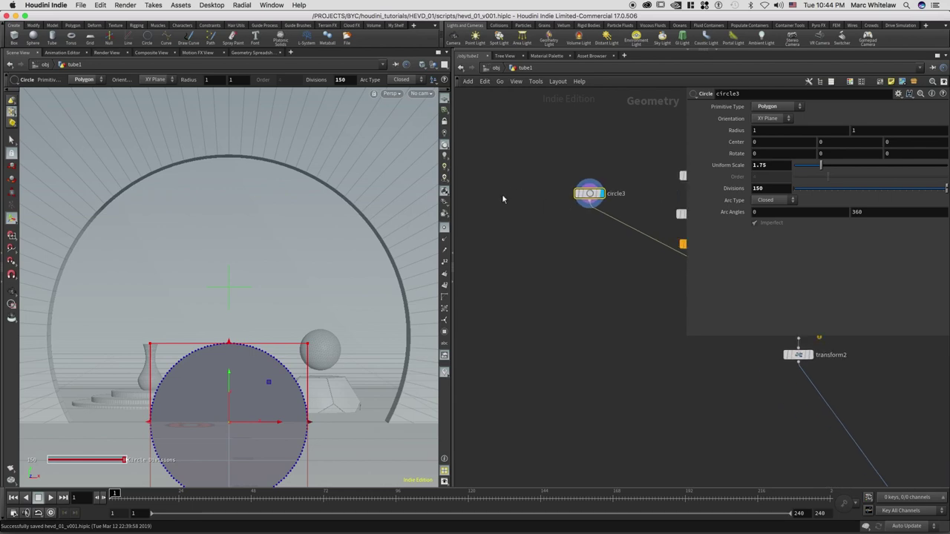
# Step: Add a Sphere node beside circle3, set its uniform scale to 0.05, and display it alone
pyautogui.press('Tab')
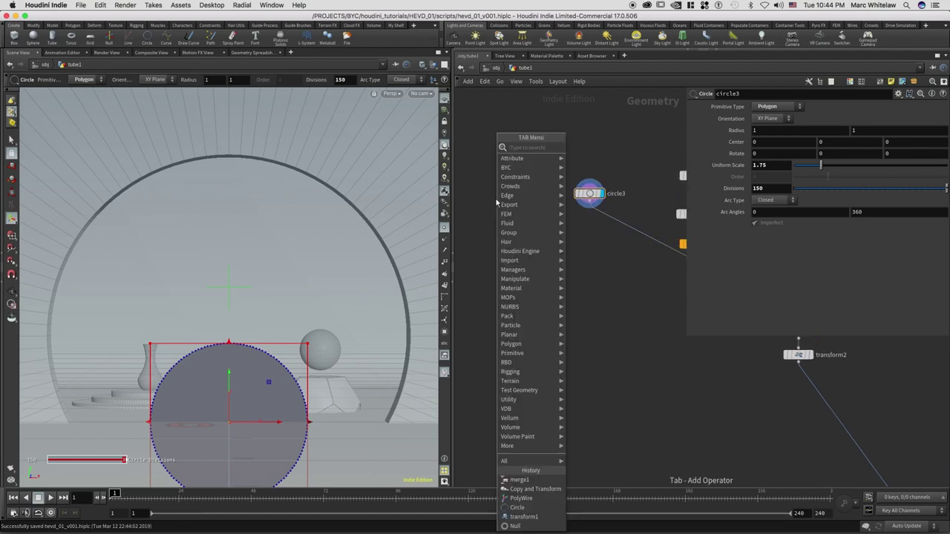
pyautogui.write('sphere')
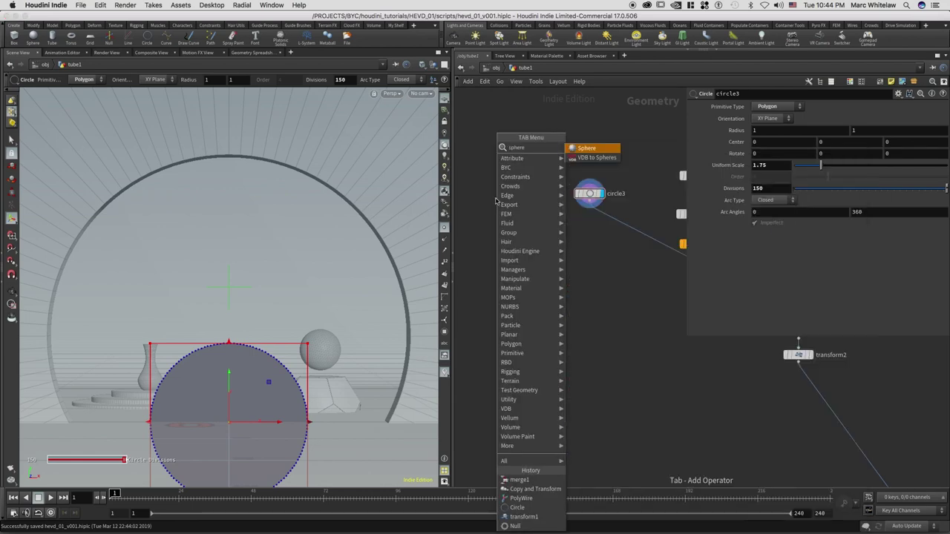
pyautogui.press('Return')
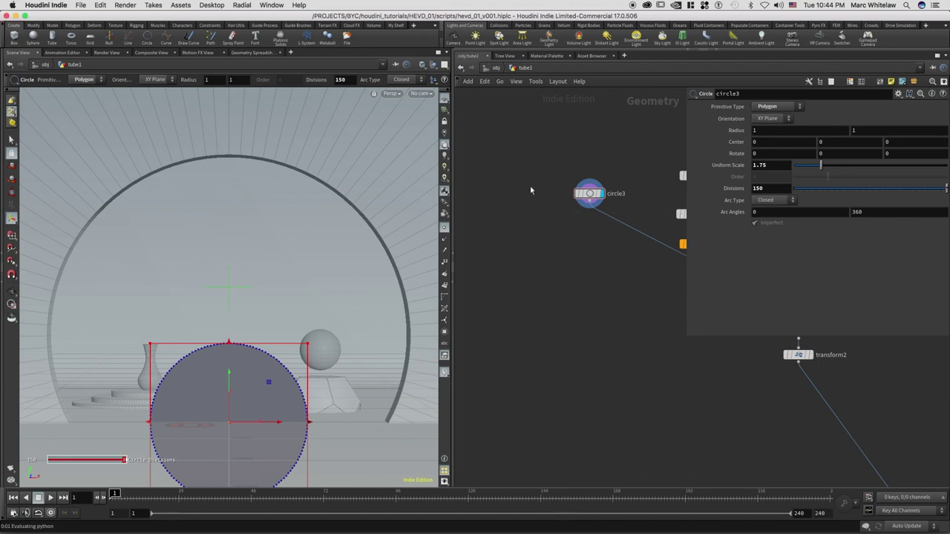
pyautogui.click(507, 214)
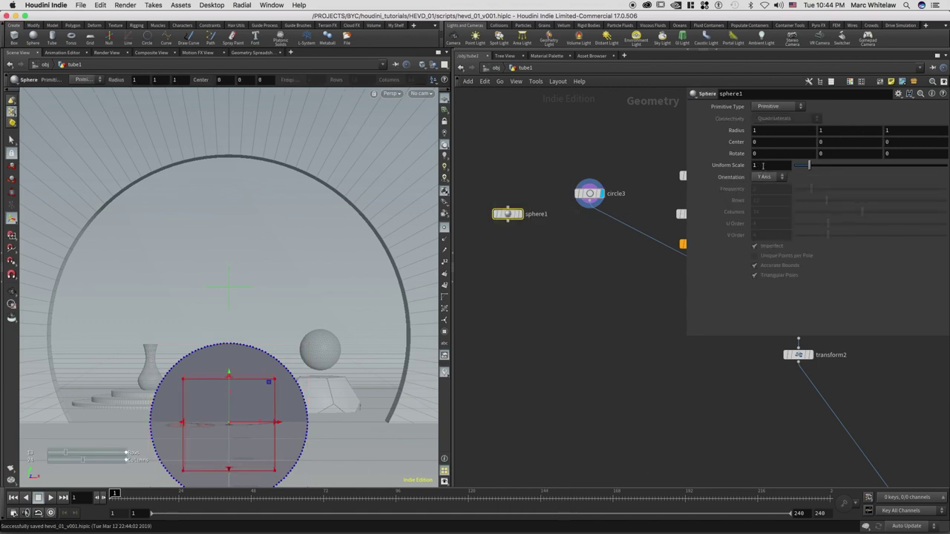
pyautogui.write('.8')
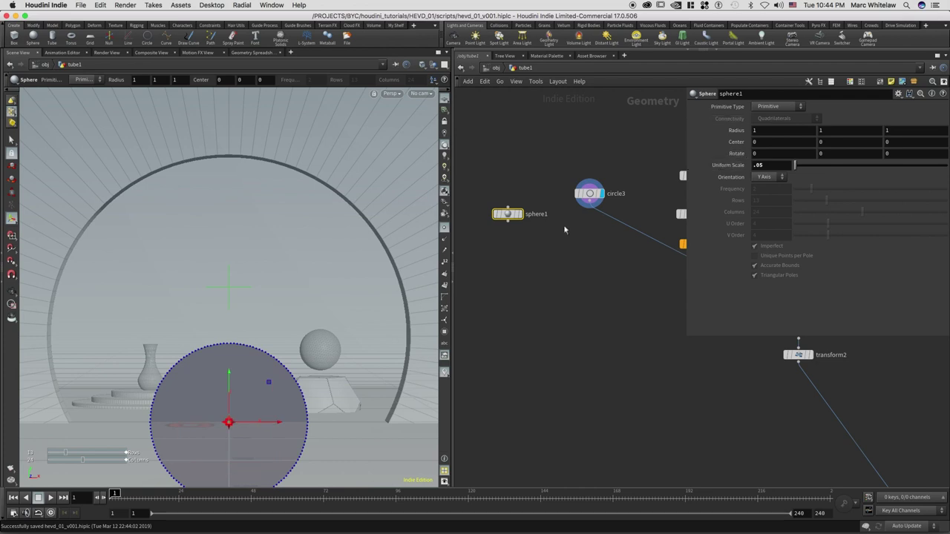
pyautogui.moveTo(520, 218)
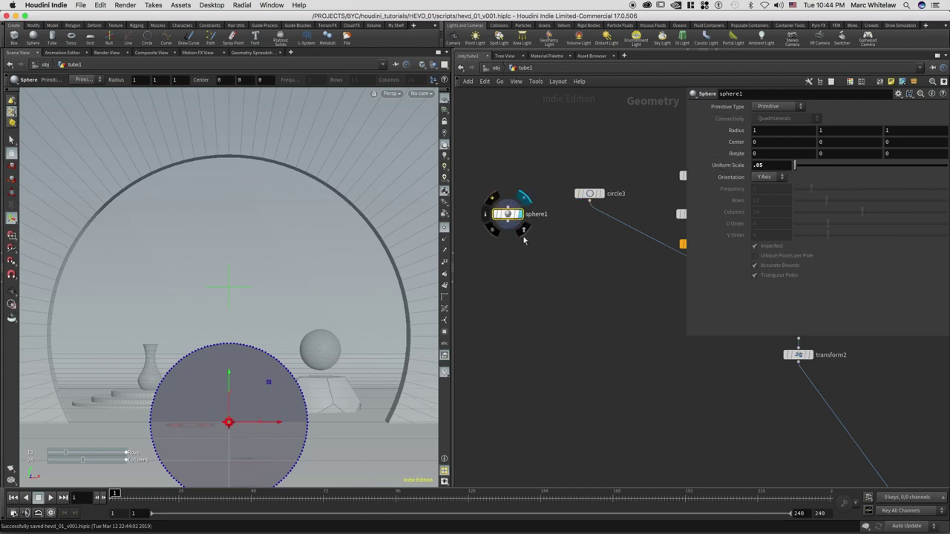
pyautogui.click(520, 236)
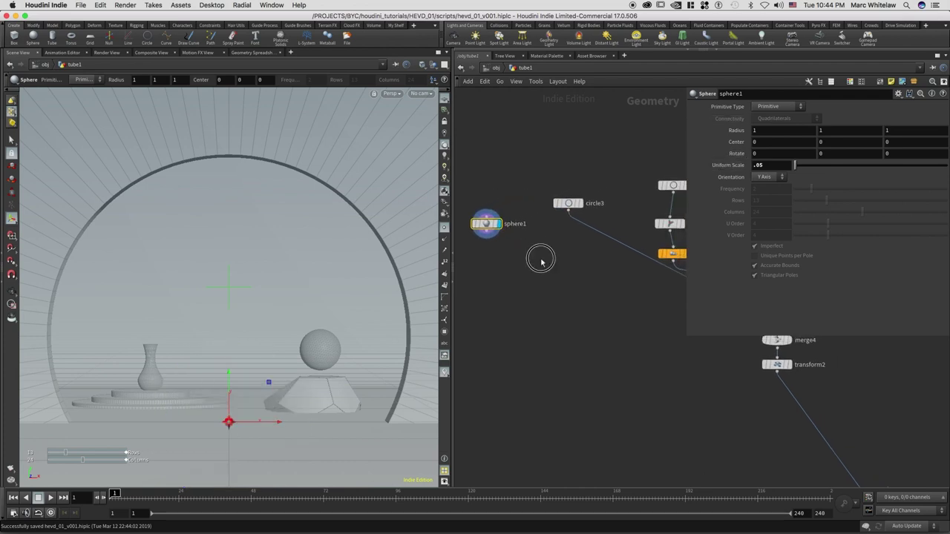
# Step: Add a Copy Stamp node with sphere1 as its source and circle3 as its template
pyautogui.press('Tab')
pyautogui.write('co')
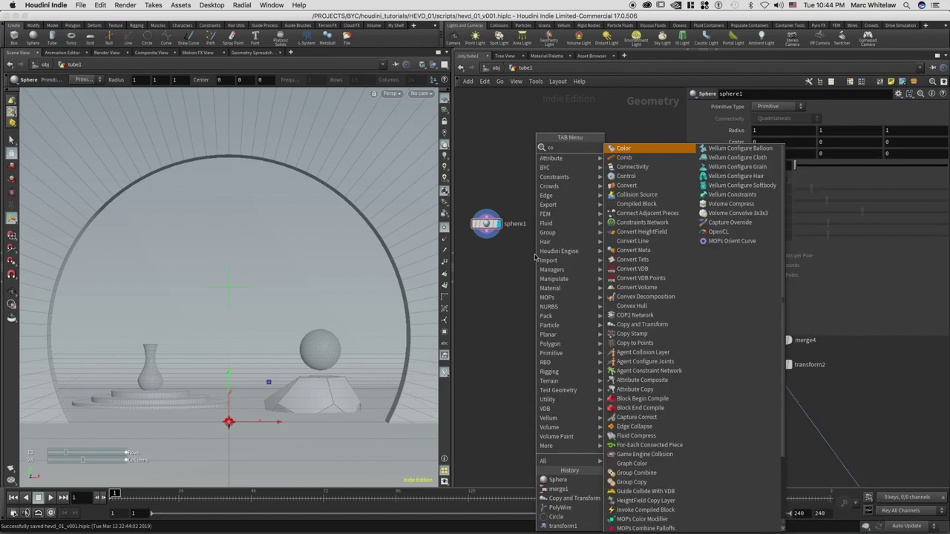
pyautogui.write('pyst')
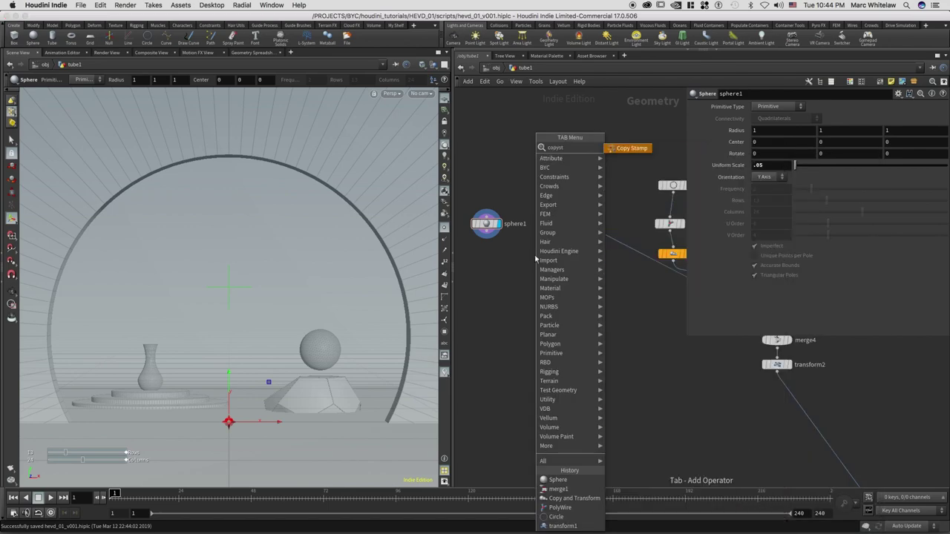
pyautogui.press('Return')
pyautogui.click(552, 274)
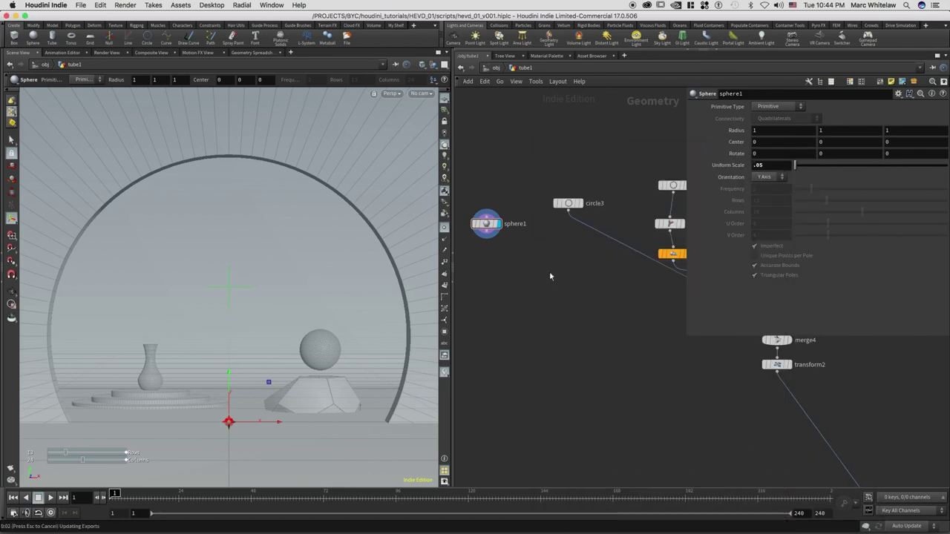
pyautogui.moveTo(548, 266); pyautogui.dragTo(487, 226)
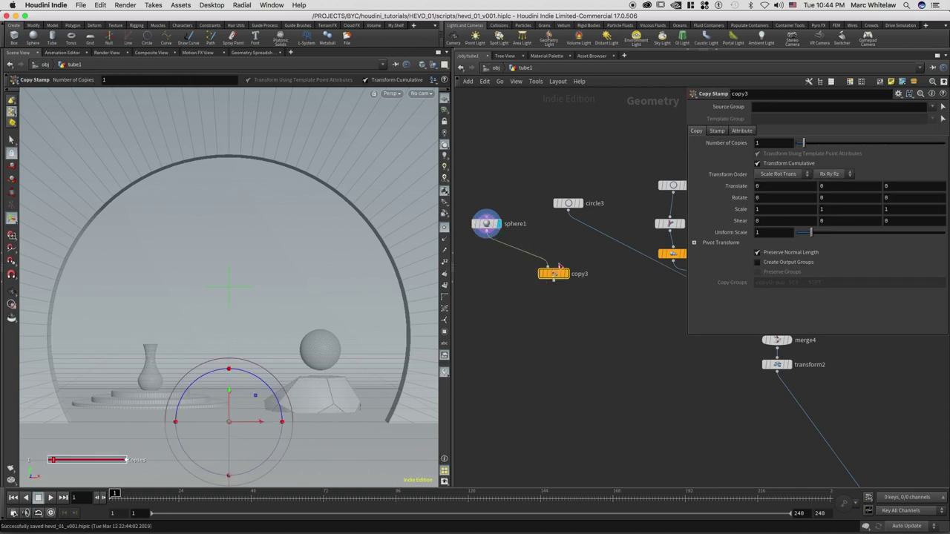
pyautogui.moveTo(557, 265); pyautogui.dragTo(569, 206)
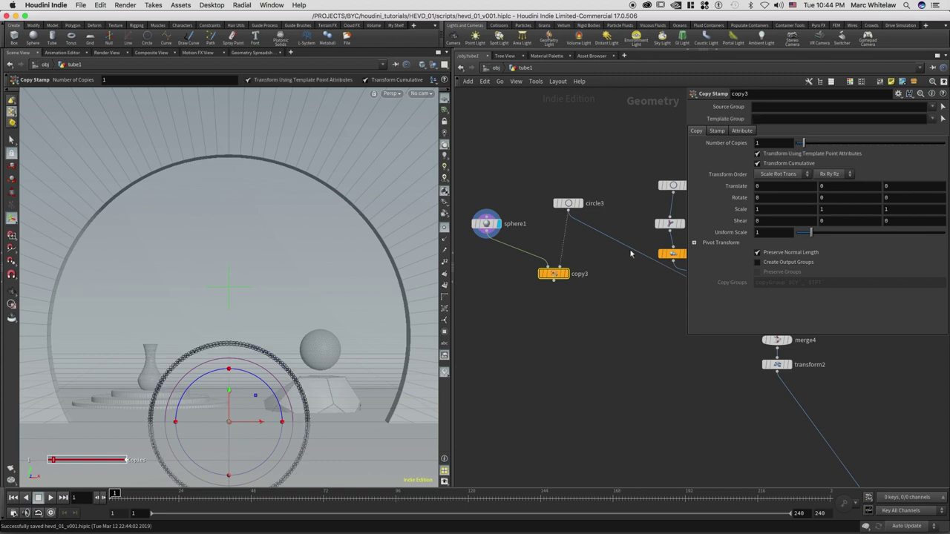
# Step: Replace circle3 with copy3 as the input to merge4, then display copy3 and frame it in the viewport
pyautogui.moveTo(630, 251); pyautogui.dragTo(555, 284)
pyautogui.moveTo(601, 350); pyautogui.dragTo(576, 344, button='middle')
pyautogui.click(543, 269)
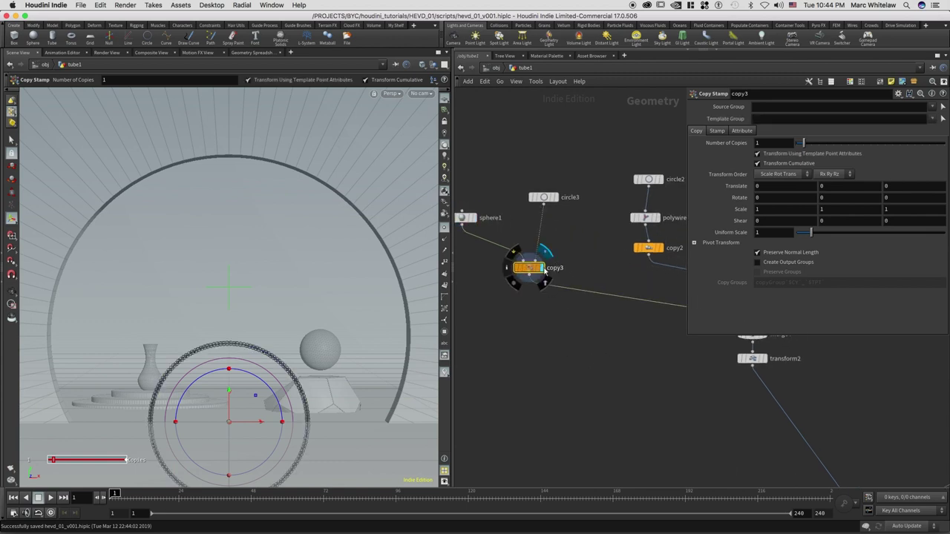
pyautogui.hotkey('space', 'g')
pyautogui.moveTo(344, 190)
pyautogui.keyDown('alt'); pyautogui.mouseDown()
pyautogui.moveTo(354, 189)
pyautogui.moveTo(349, 199)
pyautogui.mouseUp(); pyautogui.keyUp('alt')
# Step: Set sphere1's uniform scale to 0.025 to separate the beads around the circle
pyautogui.click(468, 218)
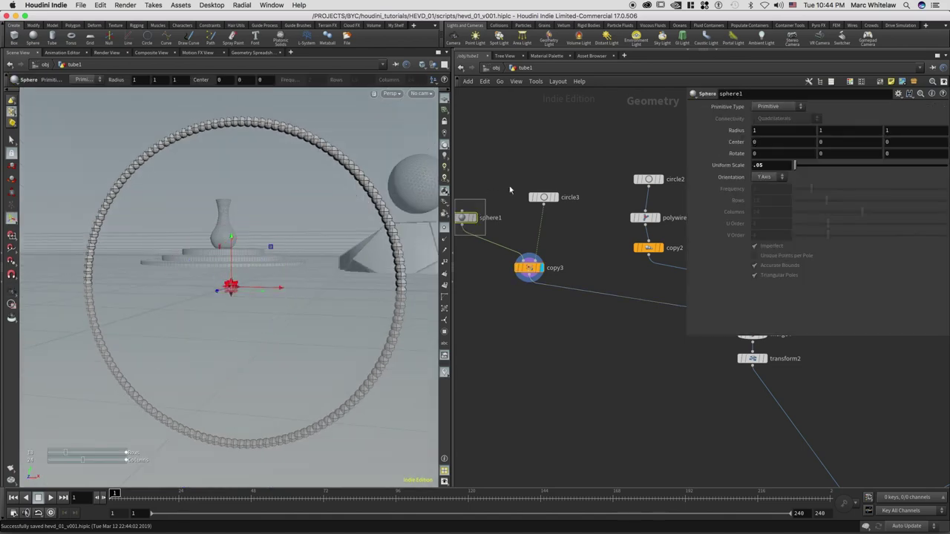
pyautogui.moveTo(764, 166); pyautogui.dragTo(758, 172)
pyautogui.write('2')
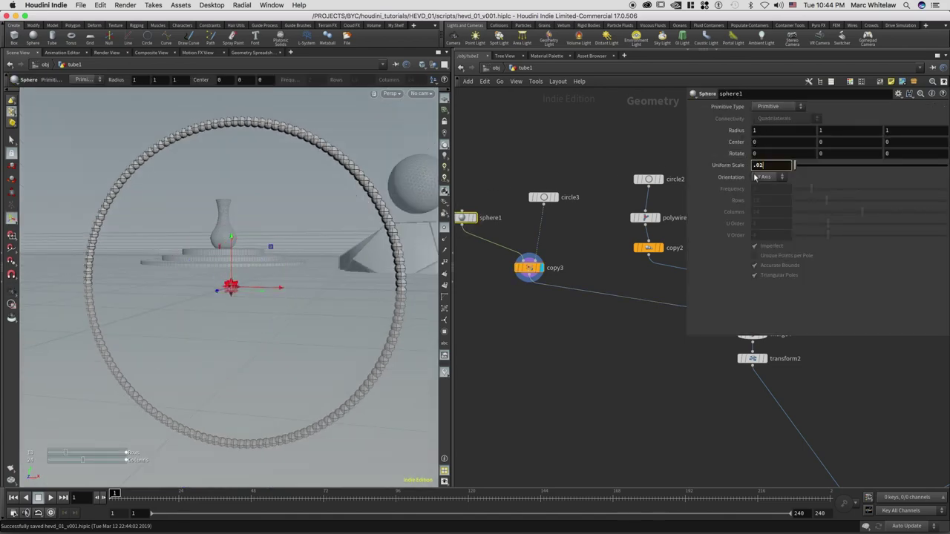
pyautogui.press('Return')
# Step: Change sphere1's primitive type to Polygon and set its frequency to 10
pyautogui.moveTo(618, 150); pyautogui.dragTo(674, 173, button='middle')
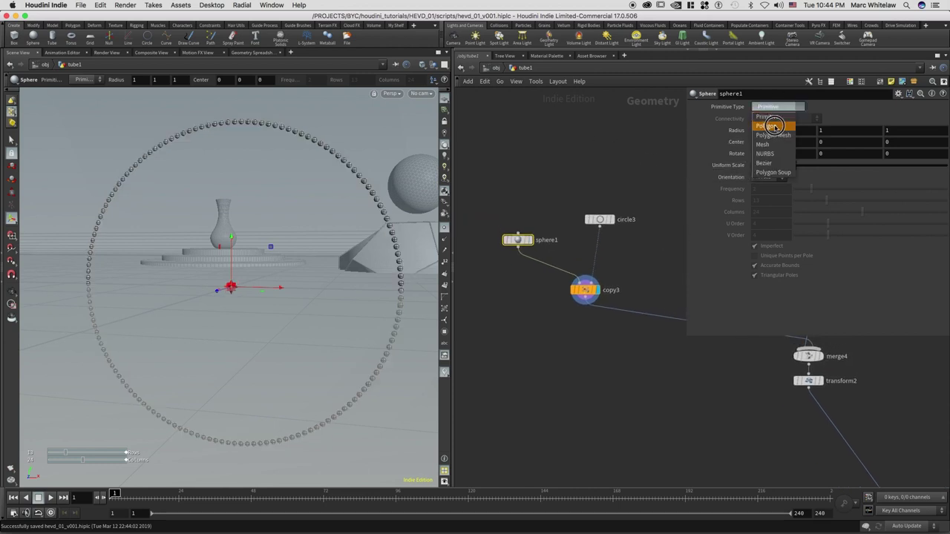
pyautogui.click(770, 126)
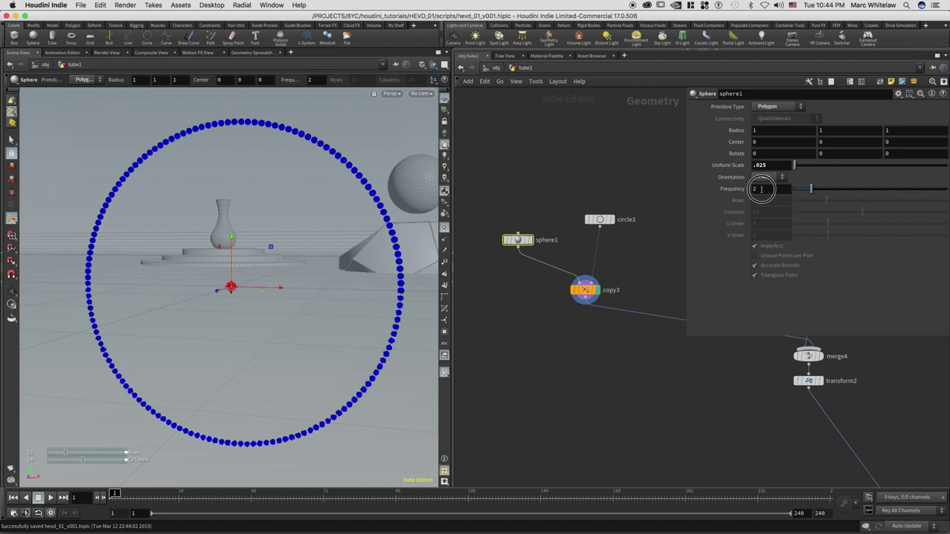
pyautogui.write('10')
pyautogui.press('Return')
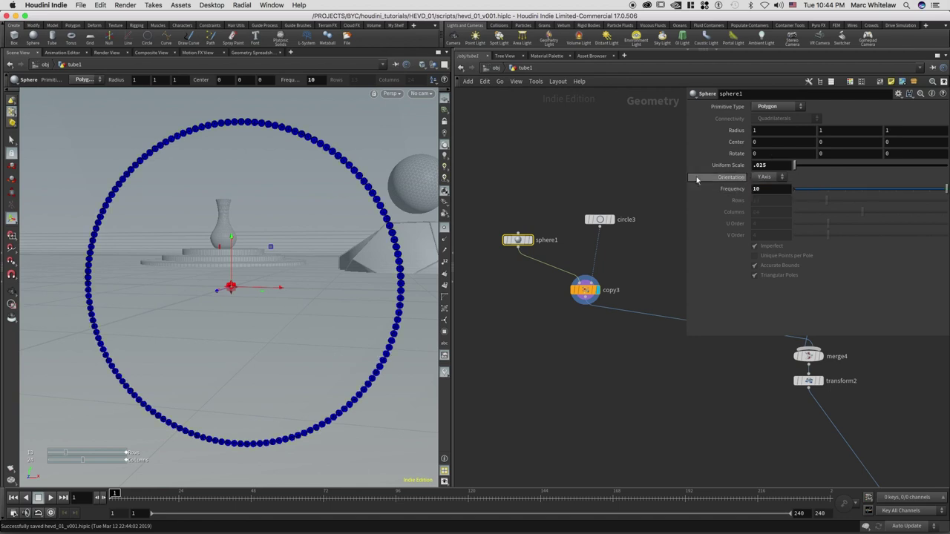
# Step: Turn on Stamp Inputs and Pack Geometry Before Copying on copy3, and move sphere1 slightly closer to copy3 in the network
pyautogui.click(581, 304)
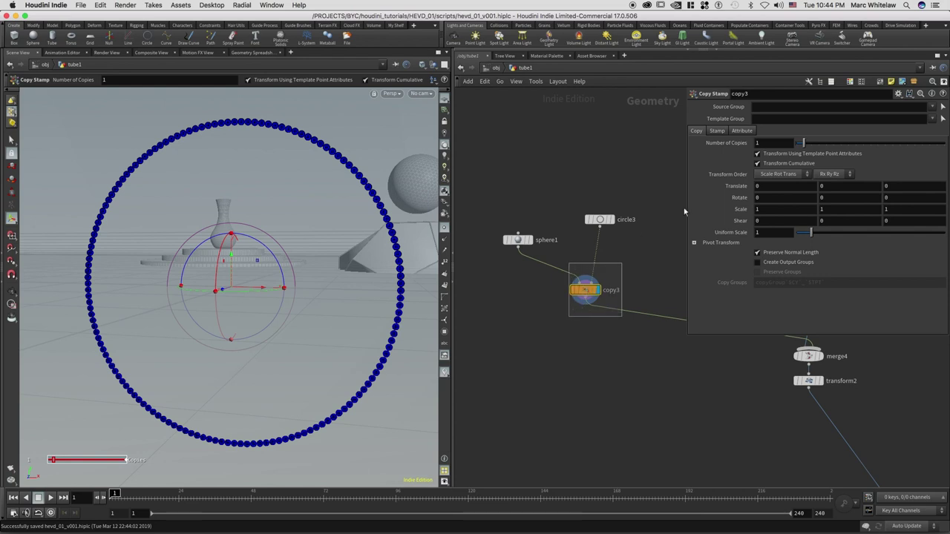
pyautogui.click(718, 132)
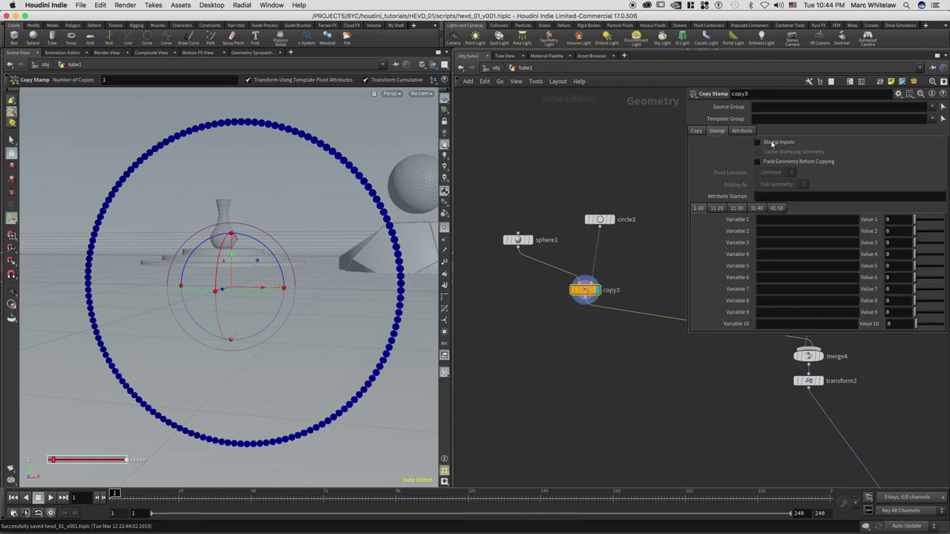
pyautogui.click(783, 161)
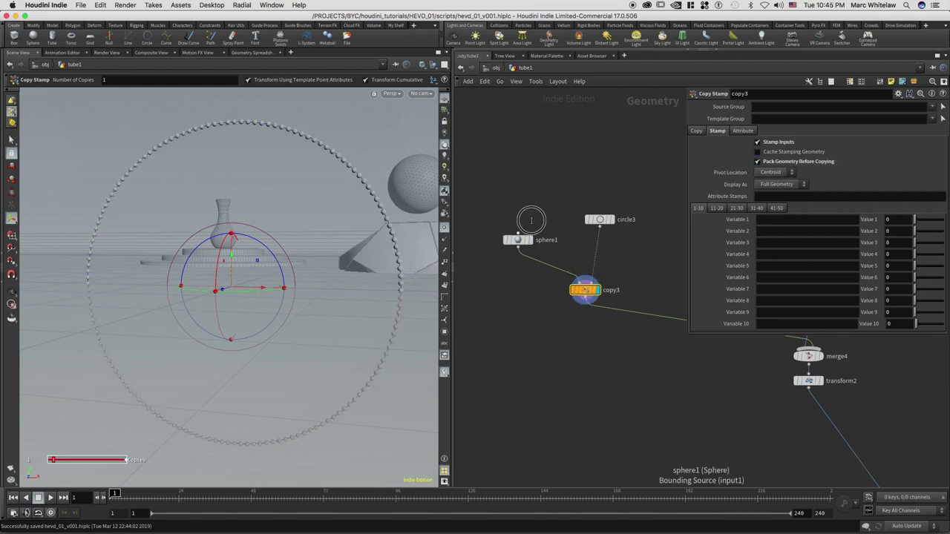
pyautogui.click(521, 249)
pyautogui.moveTo(521, 249); pyautogui.dragTo(531, 233)
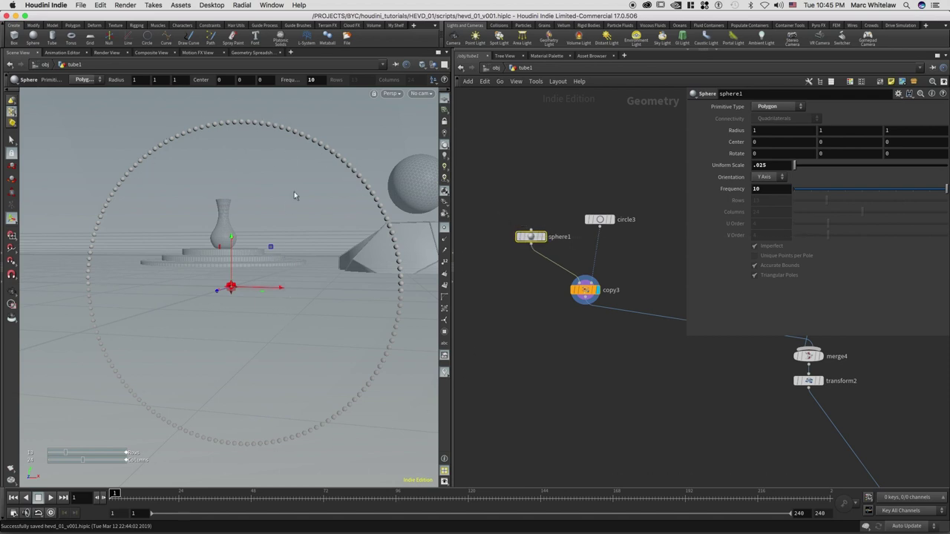
# Step: Display circle3 on its own to view the points the beads are copied onto
pyautogui.press('Escape')
pyautogui.moveTo(357, 178); pyautogui.dragTo(311, 176)
pyautogui.press('Return')
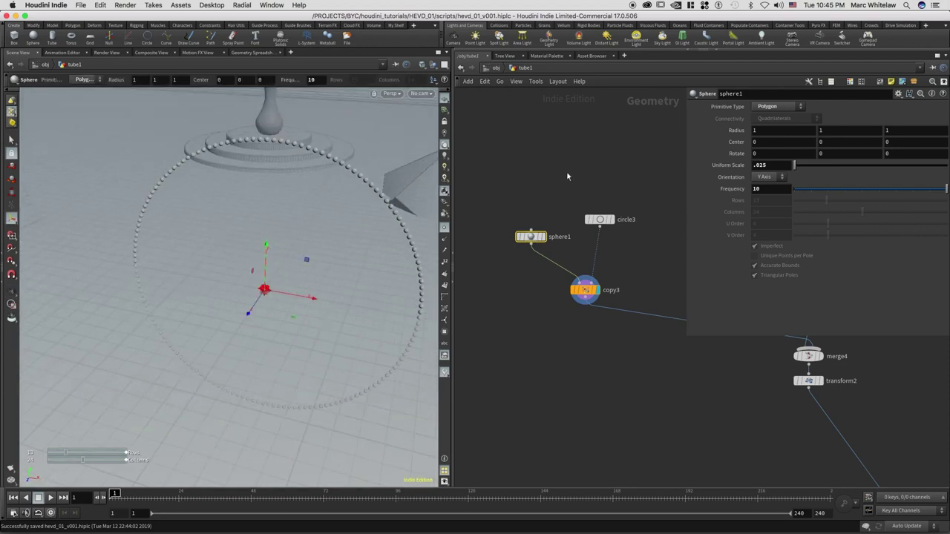
pyautogui.moveTo(527, 176); pyautogui.dragTo(488, 182, button='middle')
pyautogui.click(568, 226)
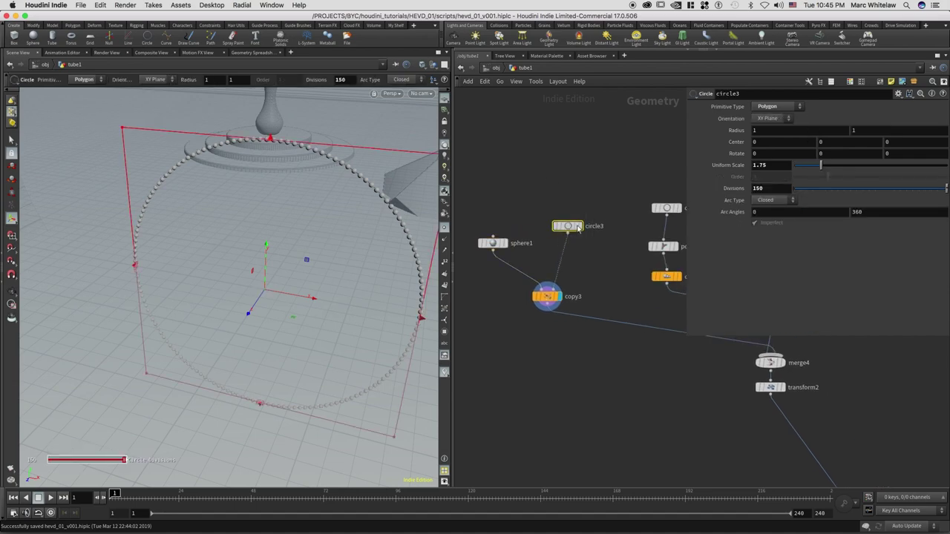
pyautogui.click(582, 220)
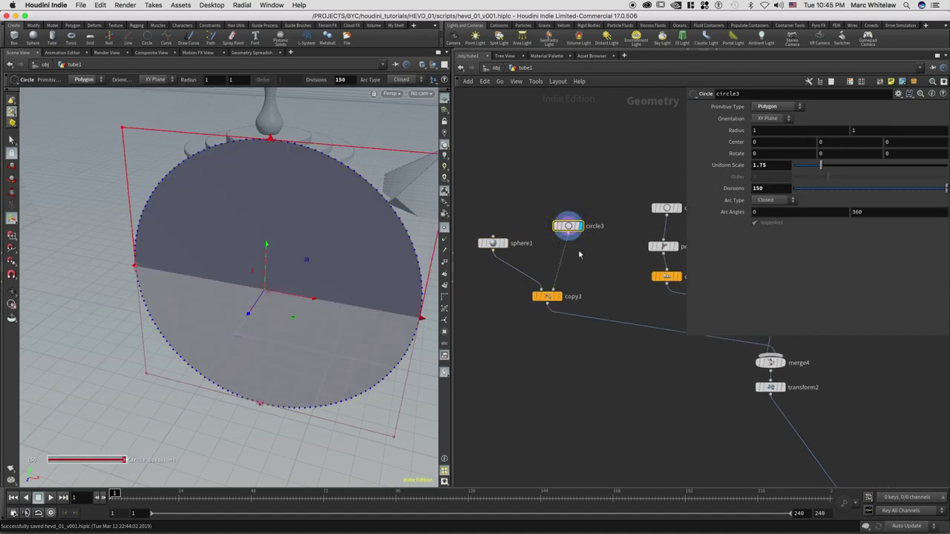
# Step: Insert a Point Jitter node between circle3 and copy3, and display copy3 again
pyautogui.press('Tab')
pyautogui.write('p')
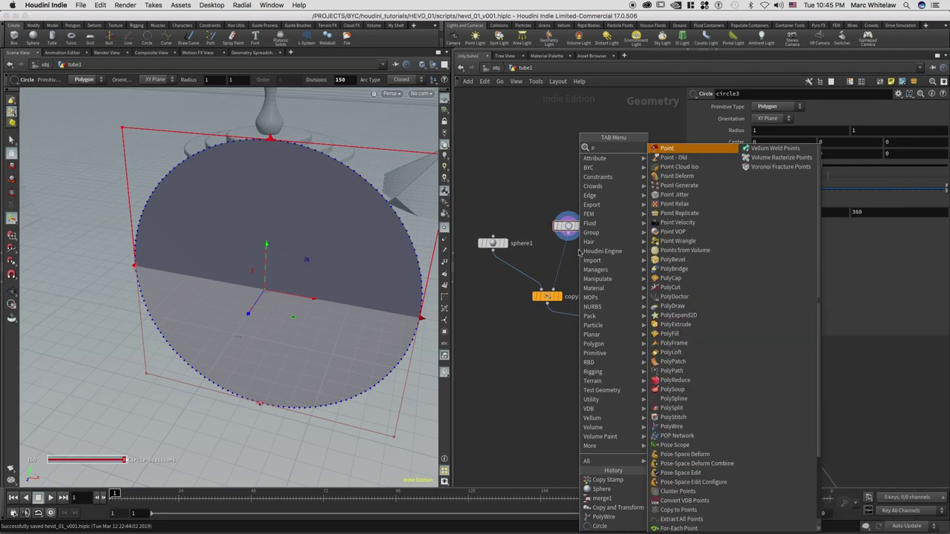
pyautogui.write('oint')
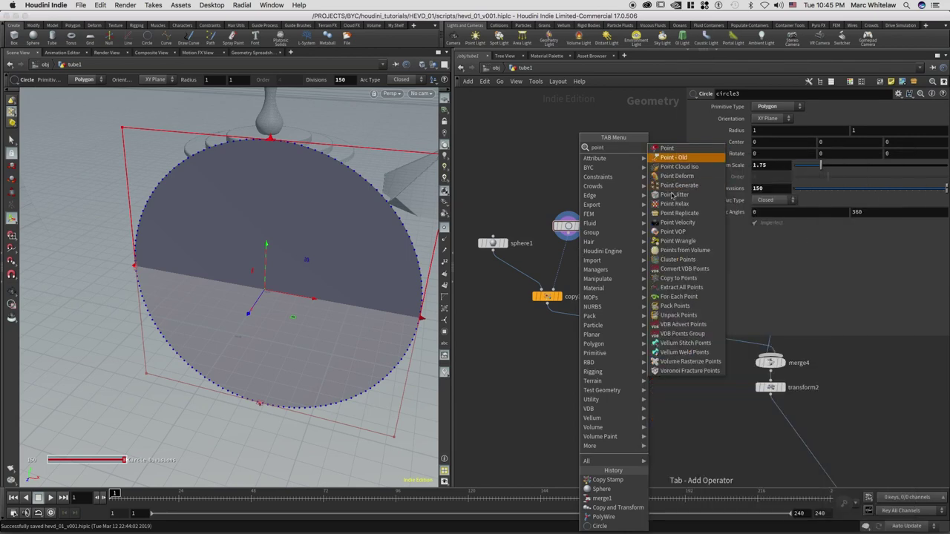
pyautogui.click(674, 196)
pyautogui.click(562, 254)
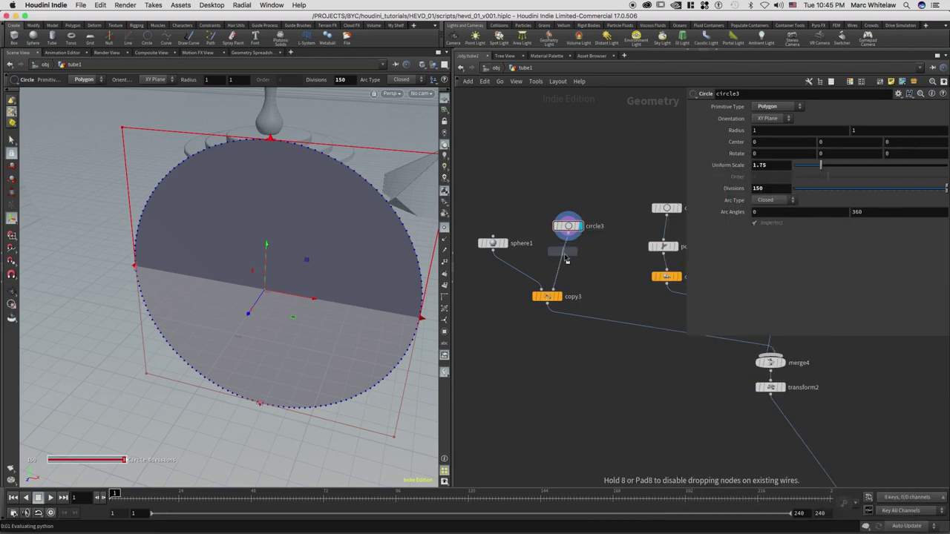
pyautogui.moveTo(564, 258); pyautogui.dragTo(560, 276)
pyautogui.click(559, 297)
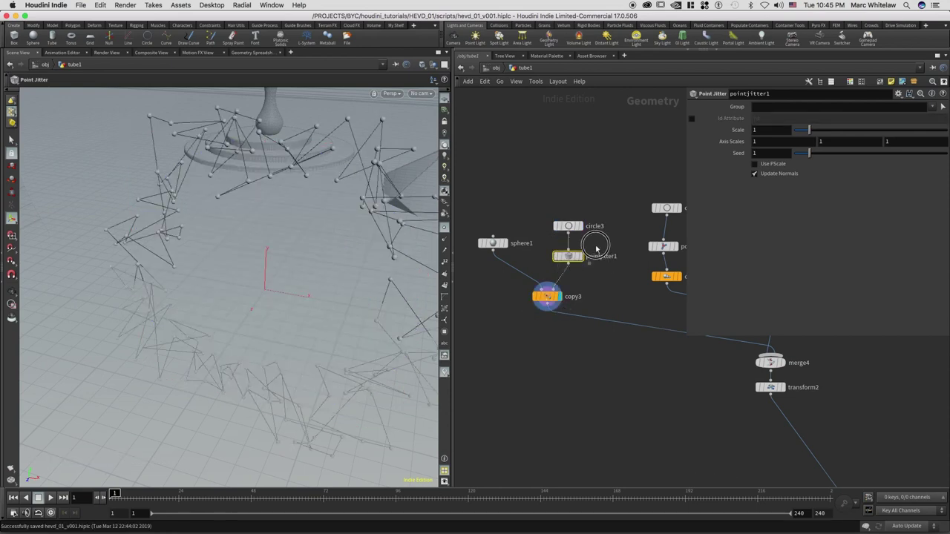
# Step: Reduce pointjitter1's scale to 0.3, trying 0.5 on the way, with transform2 displayed to show the whole ring
pyautogui.doubleClick(753, 154)
pyautogui.doubleClick(758, 130)
pyautogui.write('.5')
pyautogui.press('Return')
pyautogui.doubleClick(757, 130)
pyautogui.write('.3')
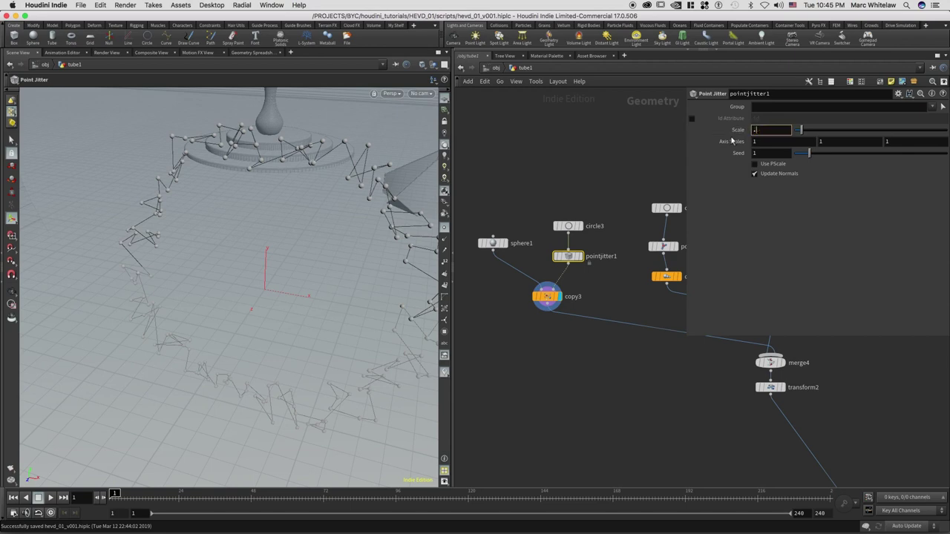
pyautogui.press('Return')
pyautogui.click(316, 216)
pyautogui.moveTo(316, 217); pyautogui.dragTo(383, 212)
pyautogui.write('.3')
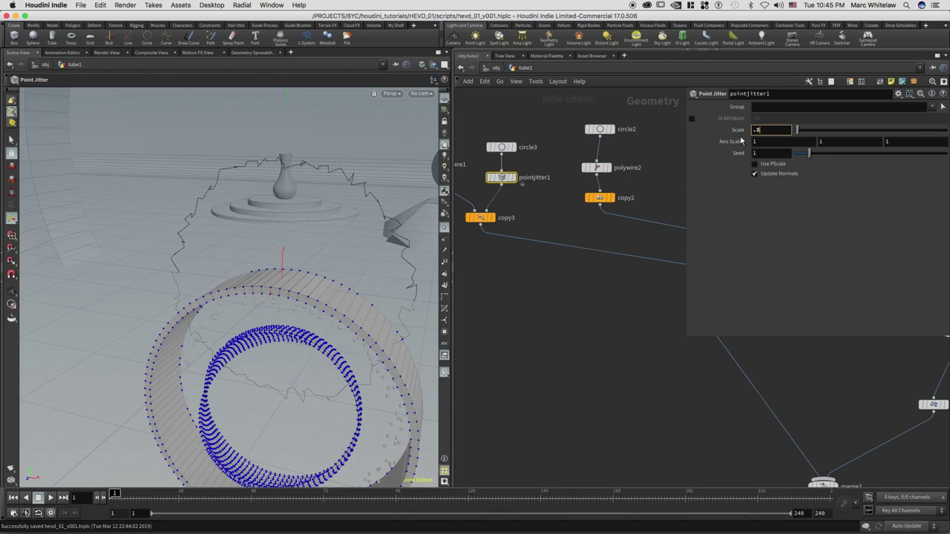
pyautogui.press('Return')
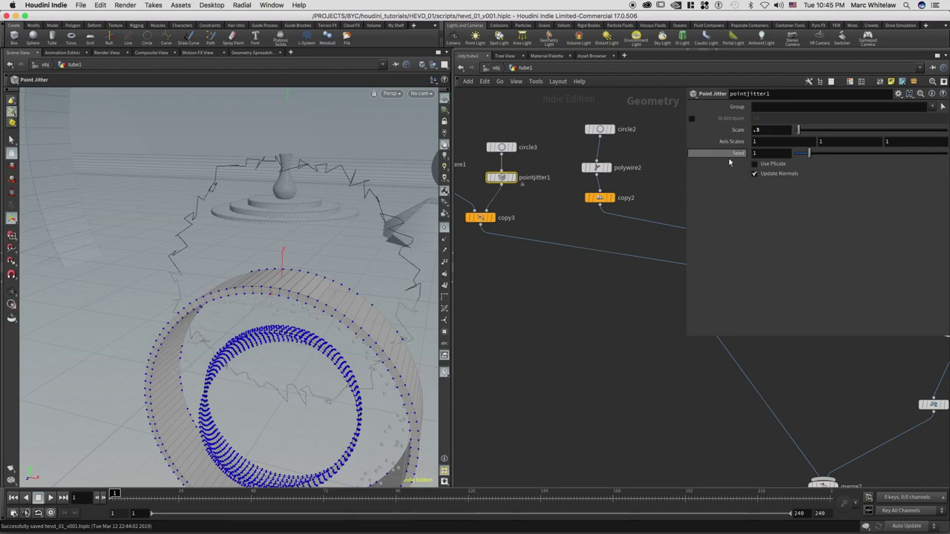
# Step: Move circle3 and pointjitter1 together farther above copy3 to make room for another node between them
pyautogui.press('Escape')
pyautogui.moveTo(296, 394); pyautogui.dragTo(282, 280)
pyautogui.moveTo(262, 260)
pyautogui.mouseDown(button='right')
pyautogui.moveTo(334, 233)
pyautogui.moveTo(430, 450)
pyautogui.moveTo(279, 265)
pyautogui.mouseUp(button='right')
pyautogui.moveTo(279, 266); pyautogui.dragTo(277, 253, button='middle')
pyautogui.moveTo(276, 254); pyautogui.dragTo(286, 259)
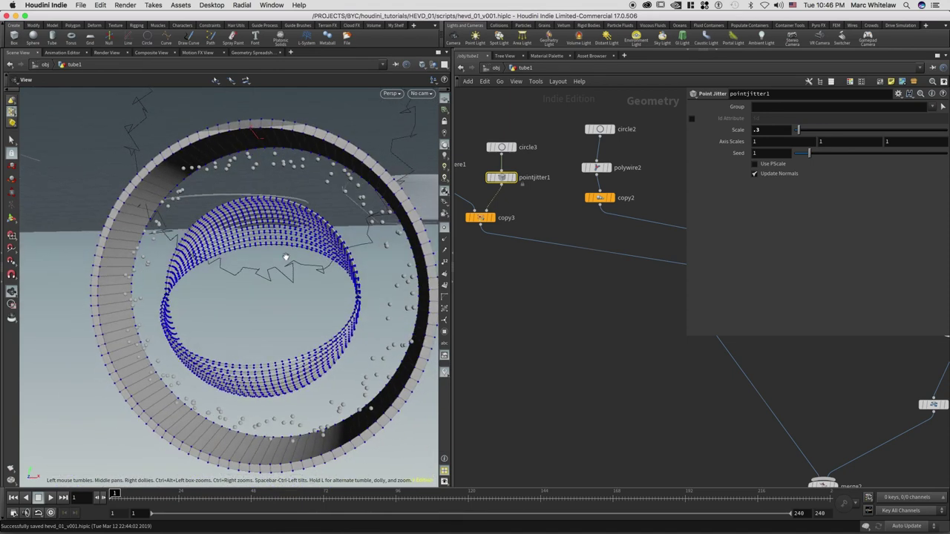
pyautogui.press('Return')
pyautogui.moveTo(549, 150)
pyautogui.mouseDown(button='middle')
pyautogui.moveTo(604, 191)
pyautogui.moveTo(610, 213)
pyautogui.mouseUp(button='middle')
pyautogui.moveTo(595, 178)
pyautogui.mouseDown()
pyautogui.moveTo(550, 249)
pyautogui.moveTo(563, 246)
pyautogui.moveTo(567, 202)
pyautogui.mouseUp()
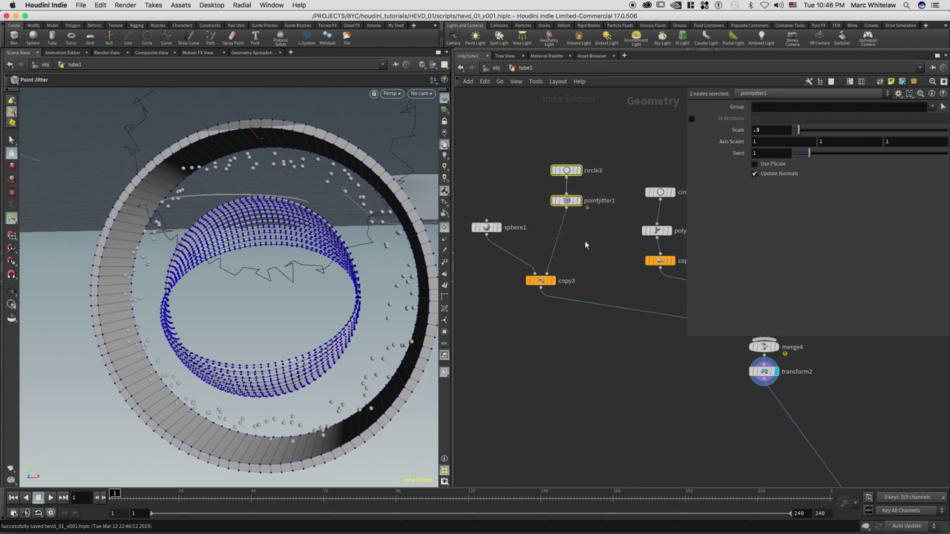
# Step: Insert an Attribute Create node between pointjitter1 and copy3
pyautogui.click(577, 244)
pyautogui.press('Tab')
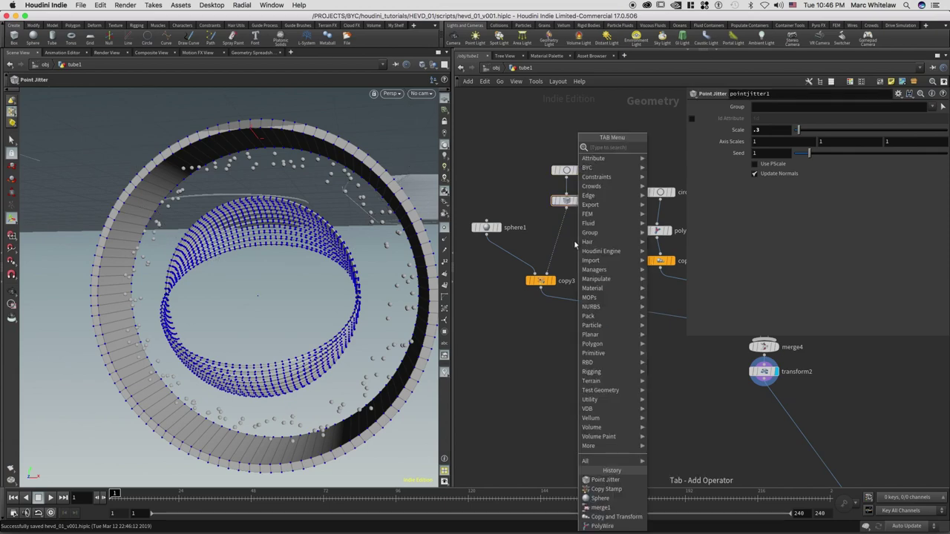
pyautogui.write('att')
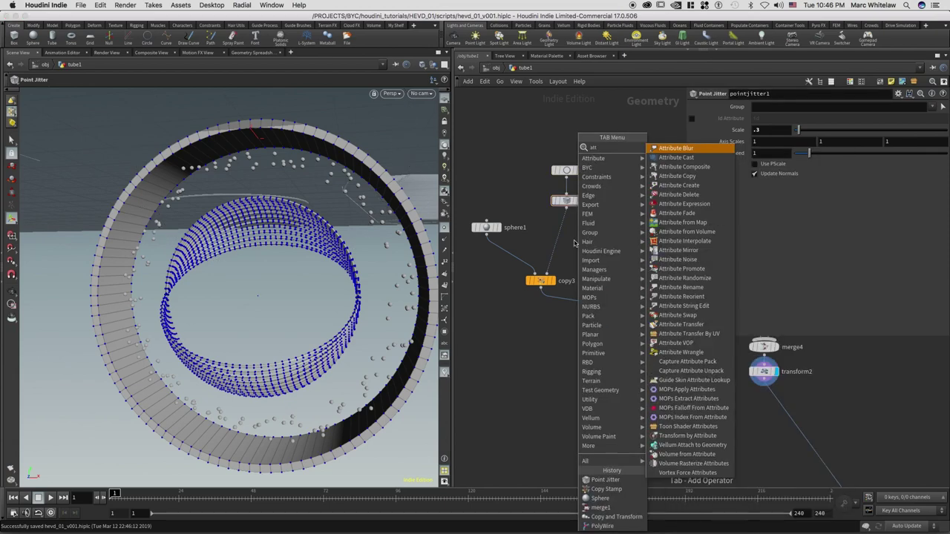
pyautogui.write('cre')
pyautogui.press('Return')
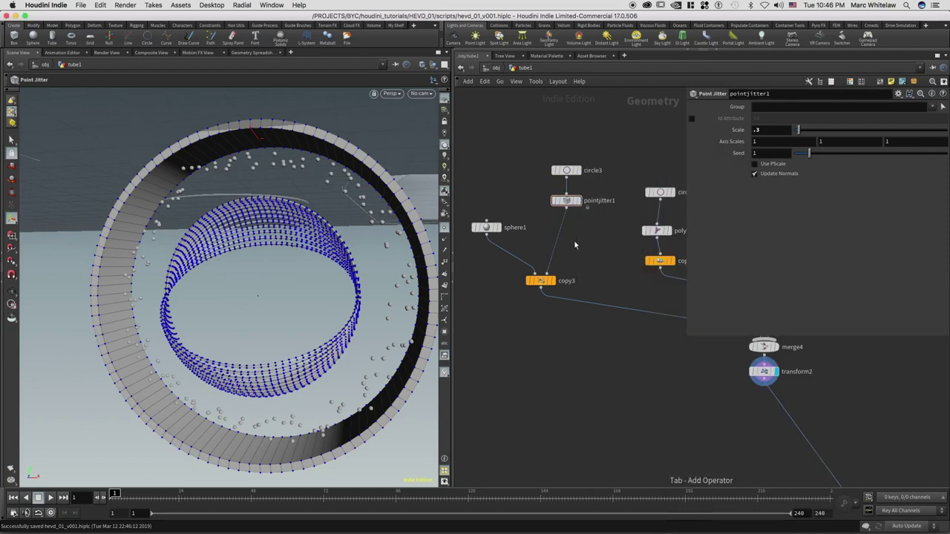
pyautogui.click(560, 231)
pyautogui.press('super+s')
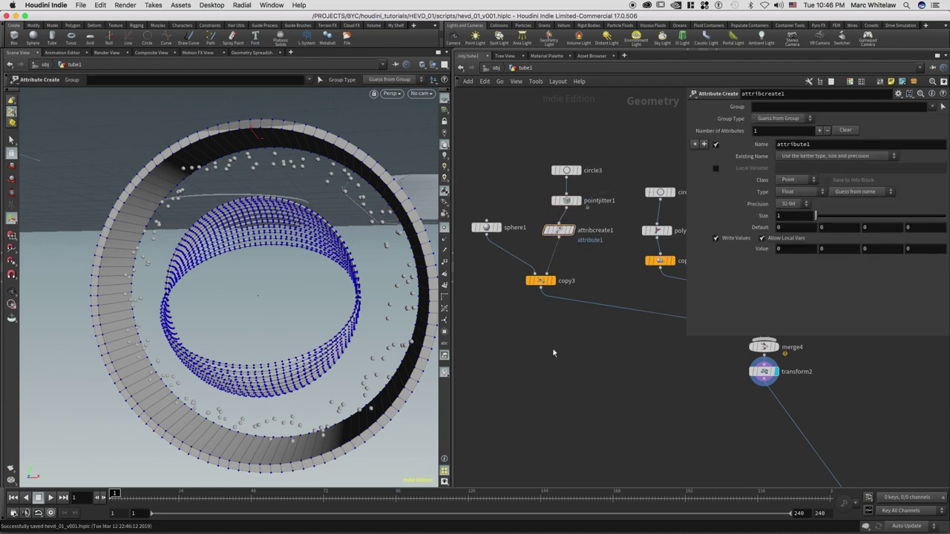
pyautogui.press('Tab')
pyautogui.write('a')
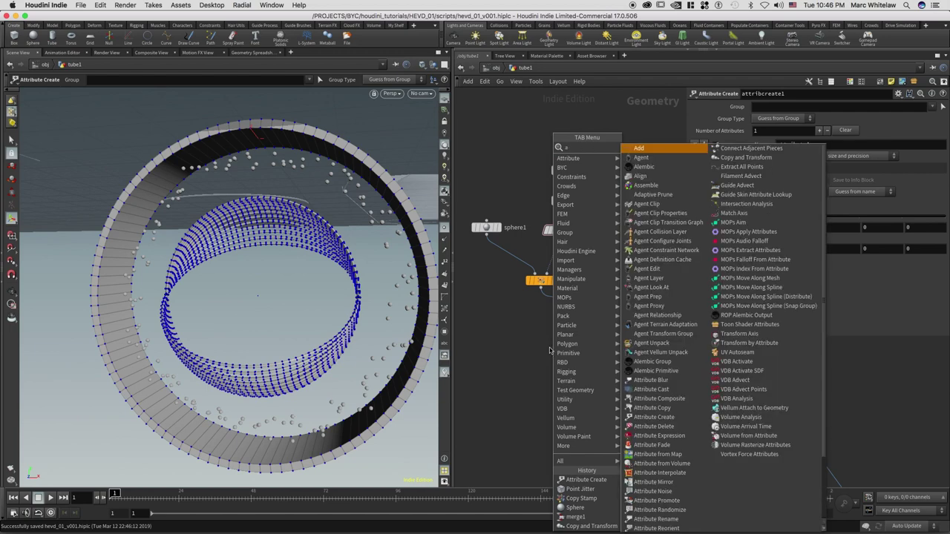
pyautogui.write('ttcr')
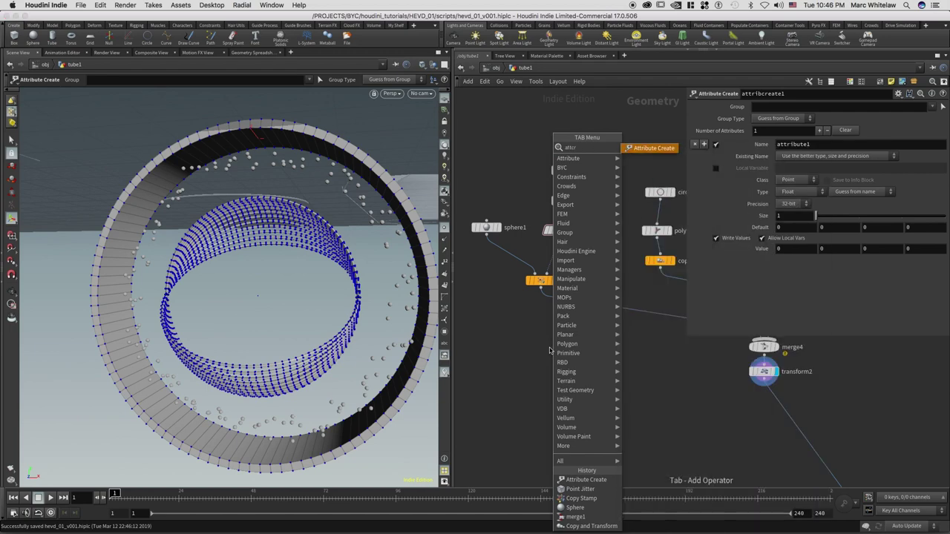
pyautogui.press('BackSpace')
pyautogui.press('BackSpace')
pyautogui.press('BackSpace')
pyautogui.press('BackSpace')
pyautogui.press('BackSpace')
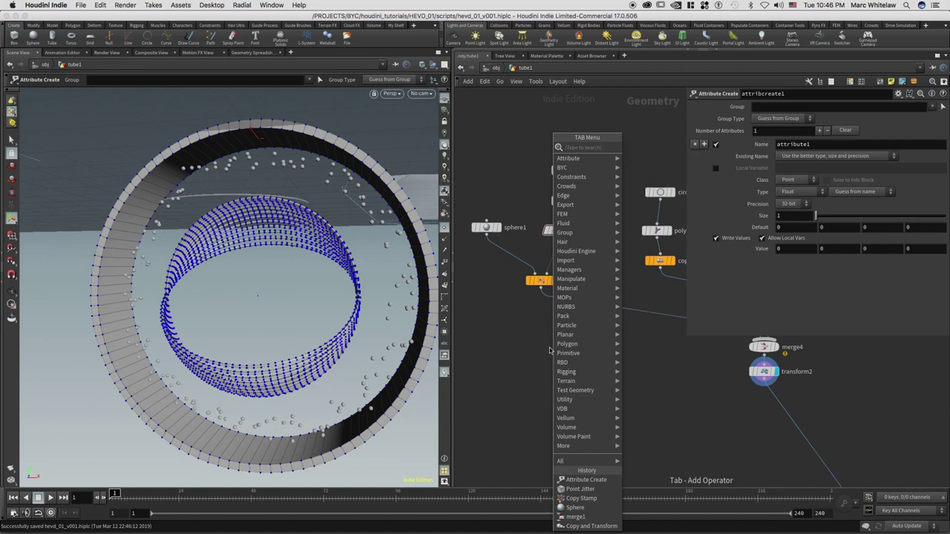
pyautogui.press('Escape')
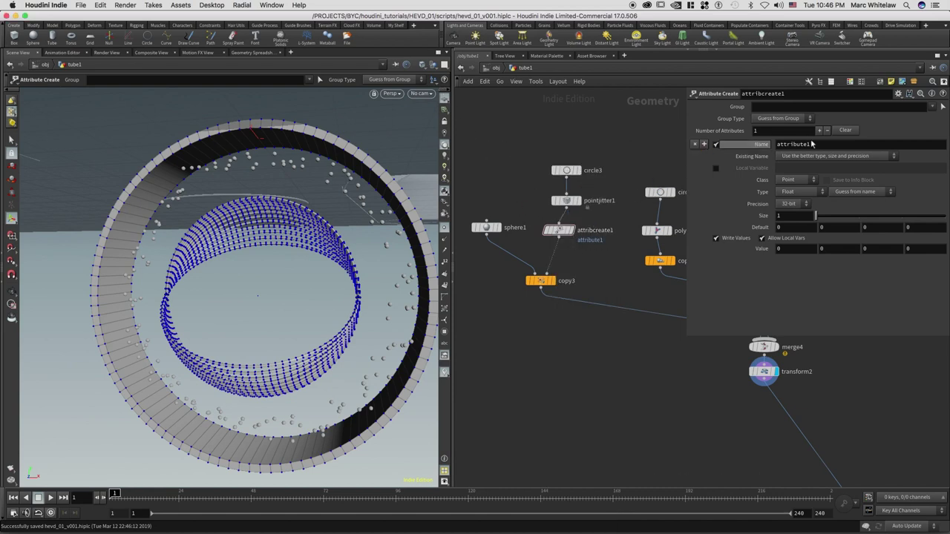
# Step: Name attribcreate1's attribute pscale and turn on its Local Variable option, with the node aligned under pointjitter1 and copy3 moved down
pyautogui.moveTo(813, 146); pyautogui.dragTo(755, 150)
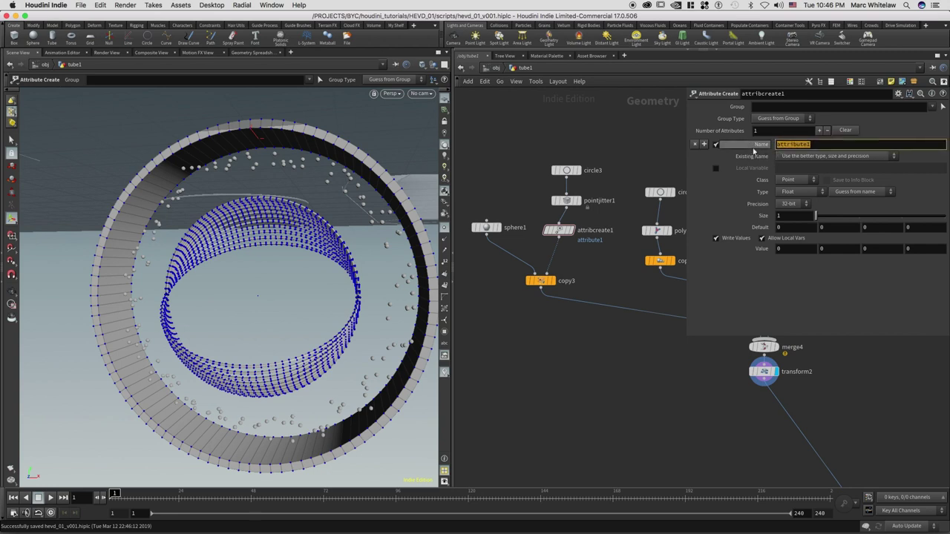
pyautogui.press('Return')
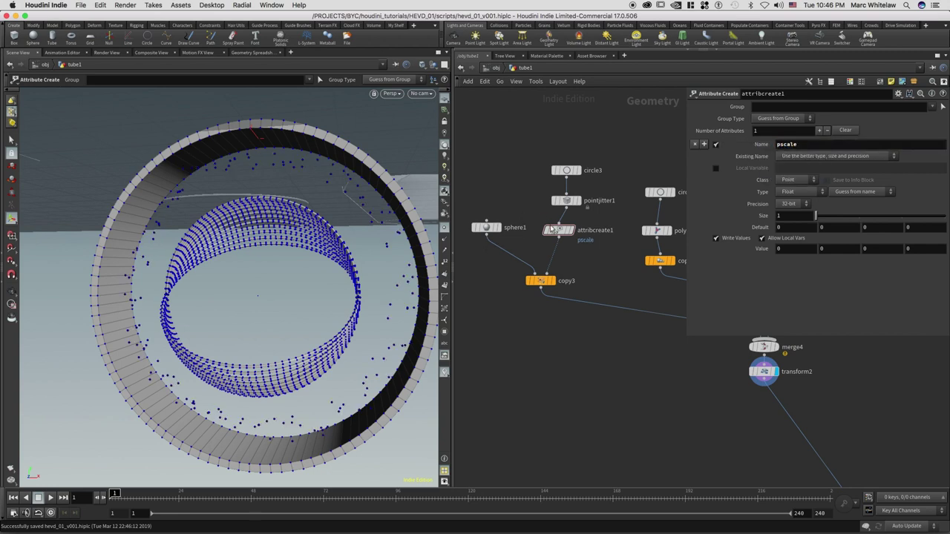
pyautogui.moveTo(554, 231); pyautogui.dragTo(561, 231)
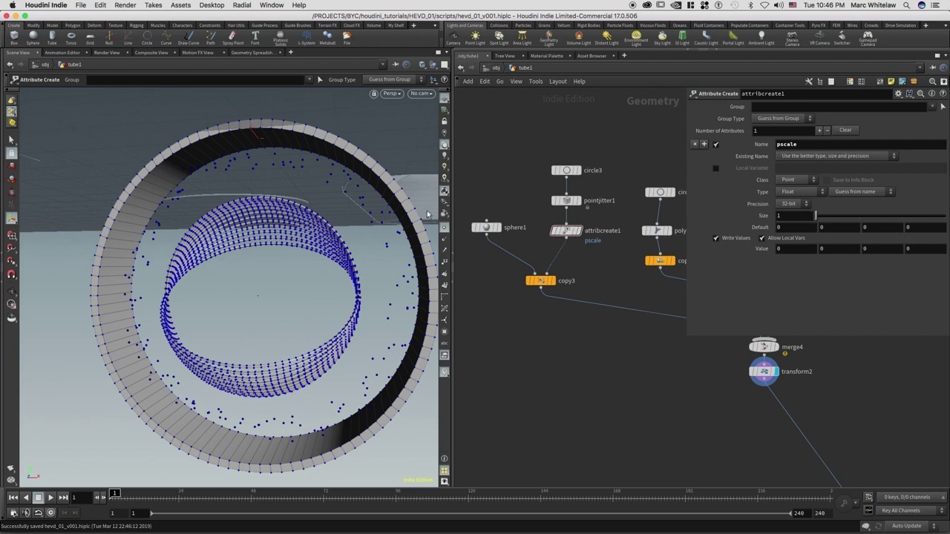
pyautogui.moveTo(530, 301); pyautogui.dragTo(552, 294)
pyautogui.click(564, 236)
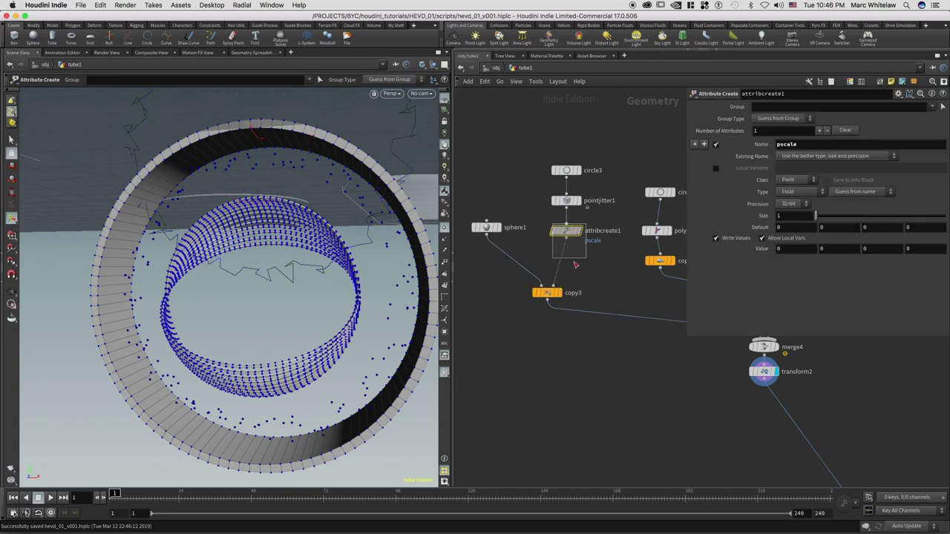
pyautogui.click(716, 170)
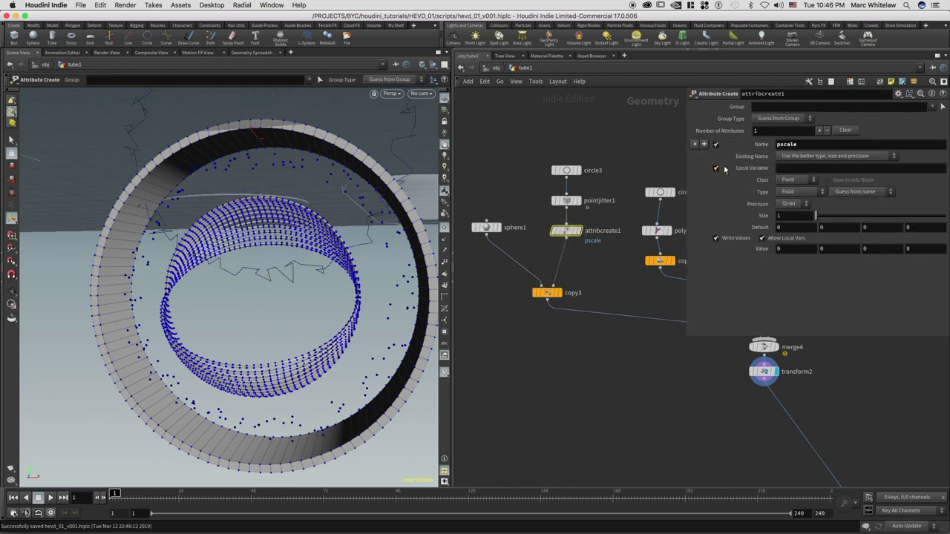
# Step: Insert an Attribute Randomize node between attribcreate1 and copy3, and set its attribute name to pscale
pyautogui.scroll(2, 589, 269)
pyautogui.click(601, 260)
pyautogui.press('Tab')
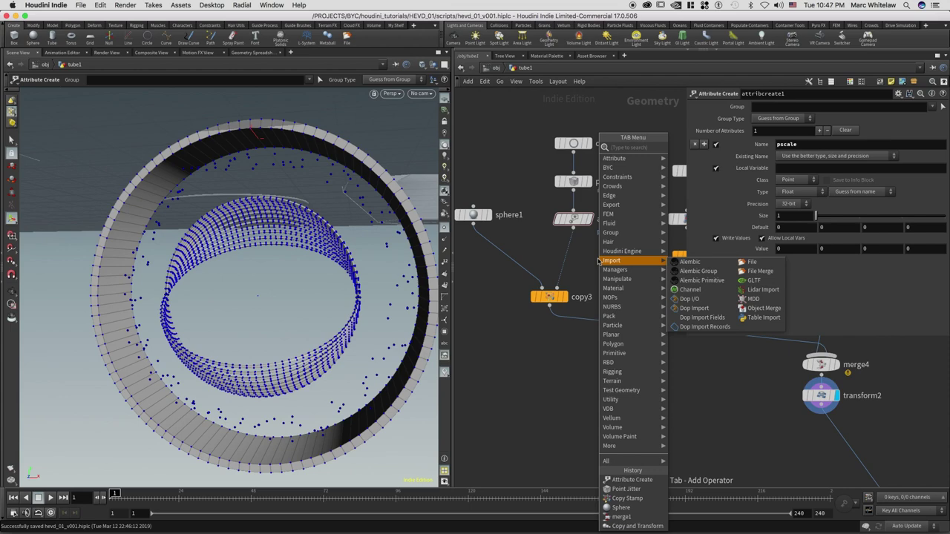
pyautogui.write('attrand')
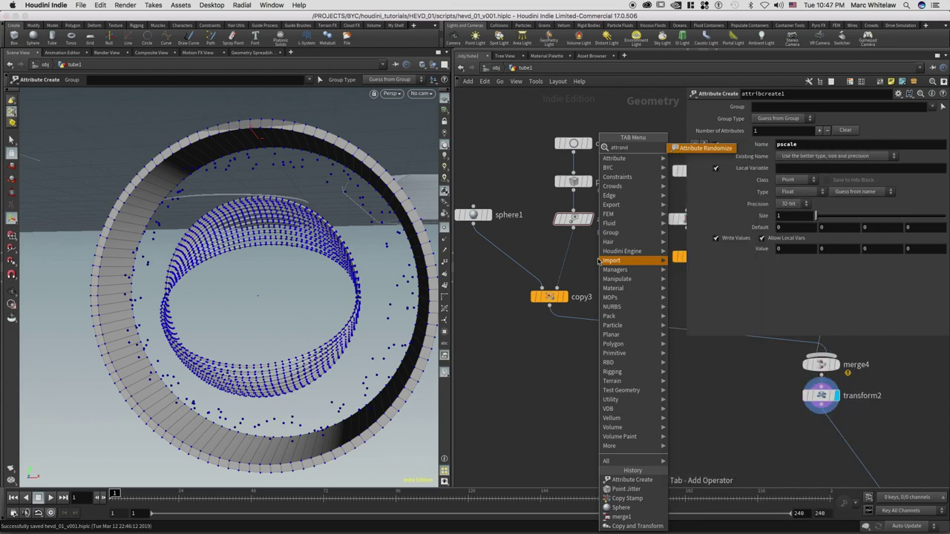
pyautogui.press('Return')
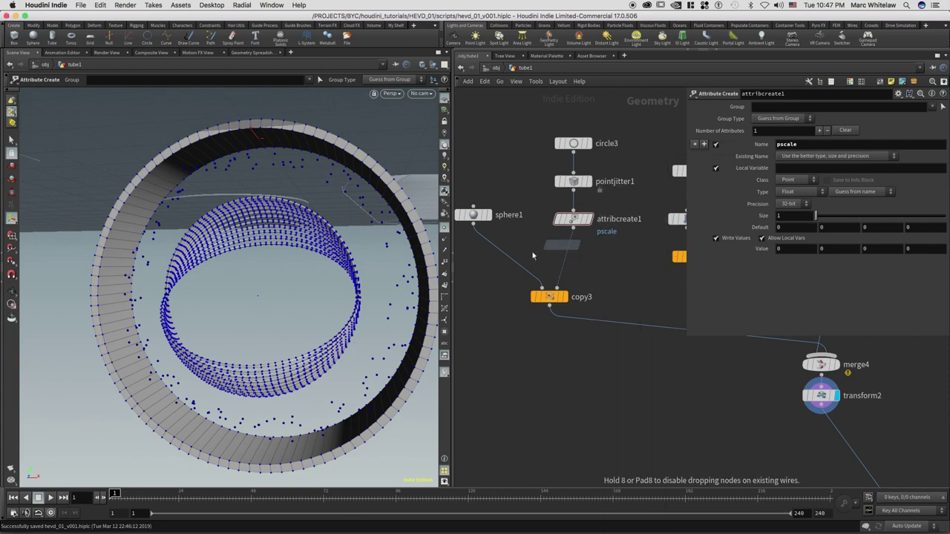
pyautogui.click(570, 257)
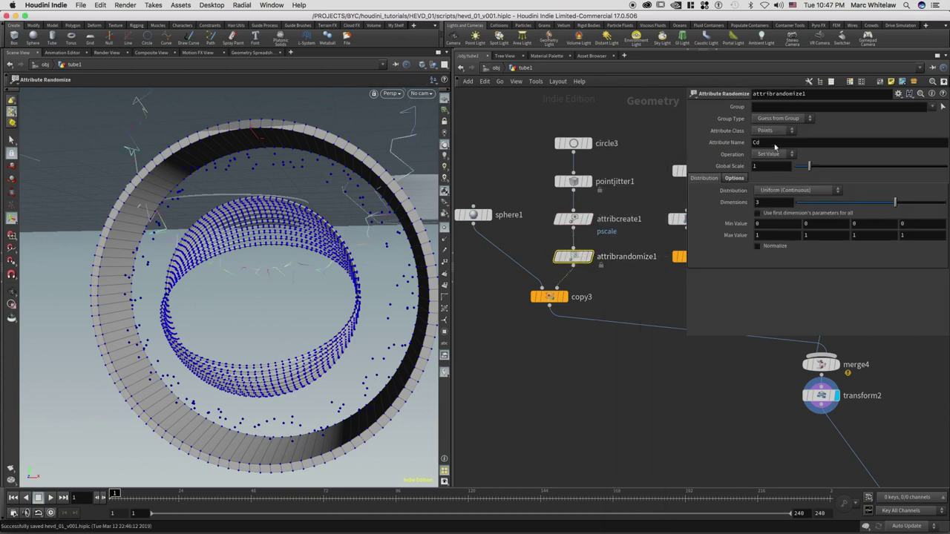
pyautogui.moveTo(762, 143); pyautogui.dragTo(732, 151)
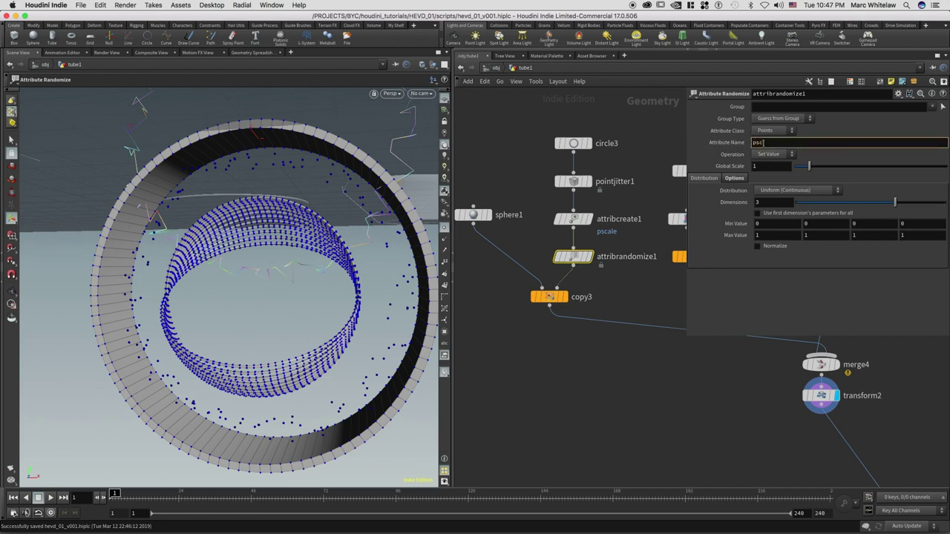
pyautogui.press('Return')
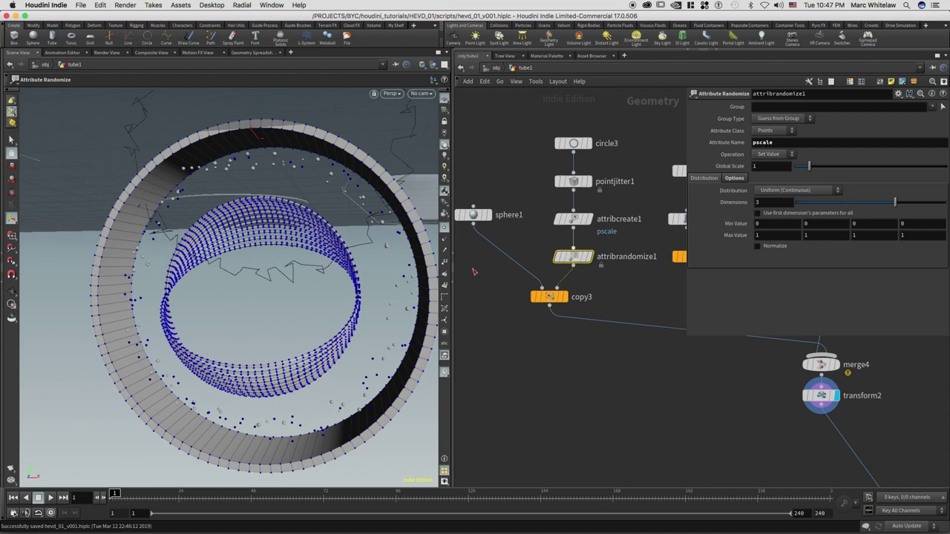
# Step: Set the first component of attribrandomize1's Max Value to 3
pyautogui.keyDown('alt'); pyautogui.moveTo(285, 167); pyautogui.dragTo(314, 156, button='right'); pyautogui.keyUp('alt')
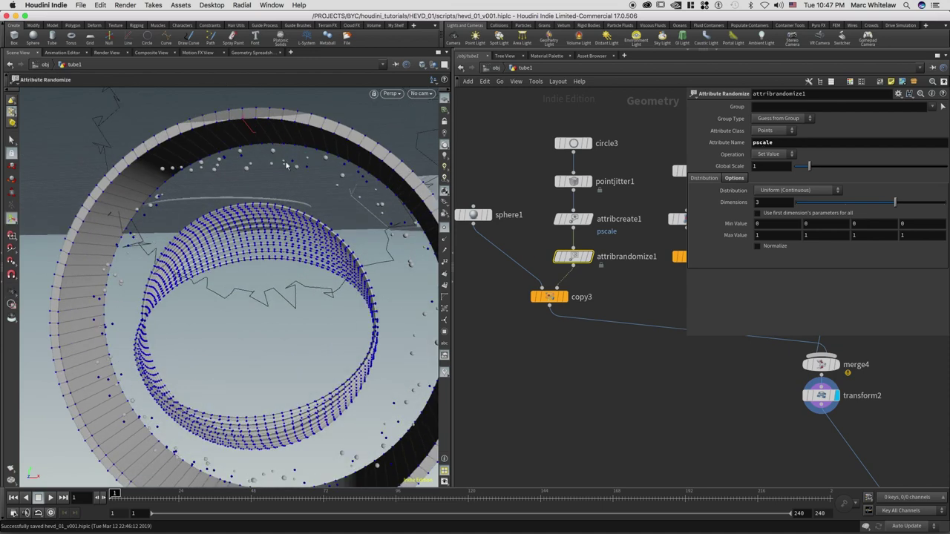
pyautogui.keyDown('alt'); pyautogui.moveTo(225, 211); pyautogui.dragTo(220, 196, button='middle'); pyautogui.keyUp('alt')
pyautogui.moveTo(761, 236); pyautogui.dragTo(736, 243)
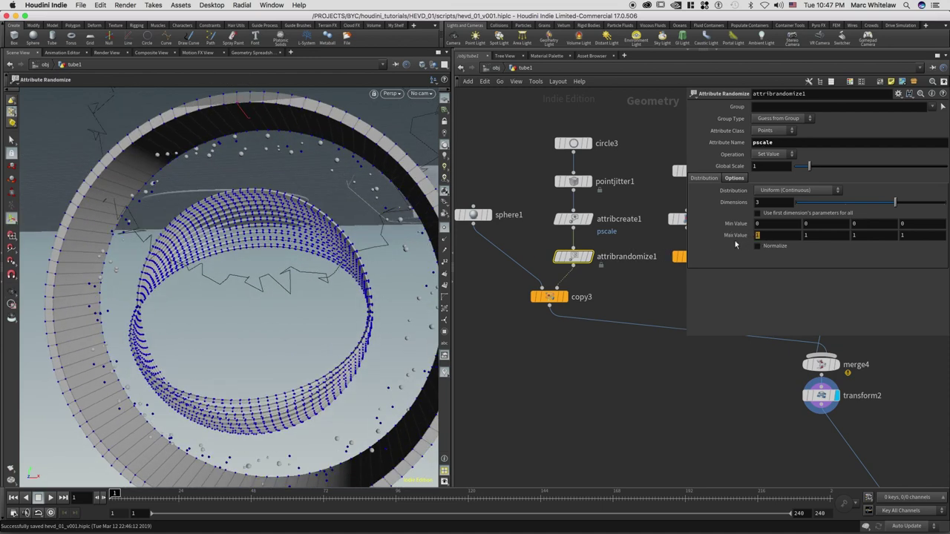
pyautogui.press('Return')
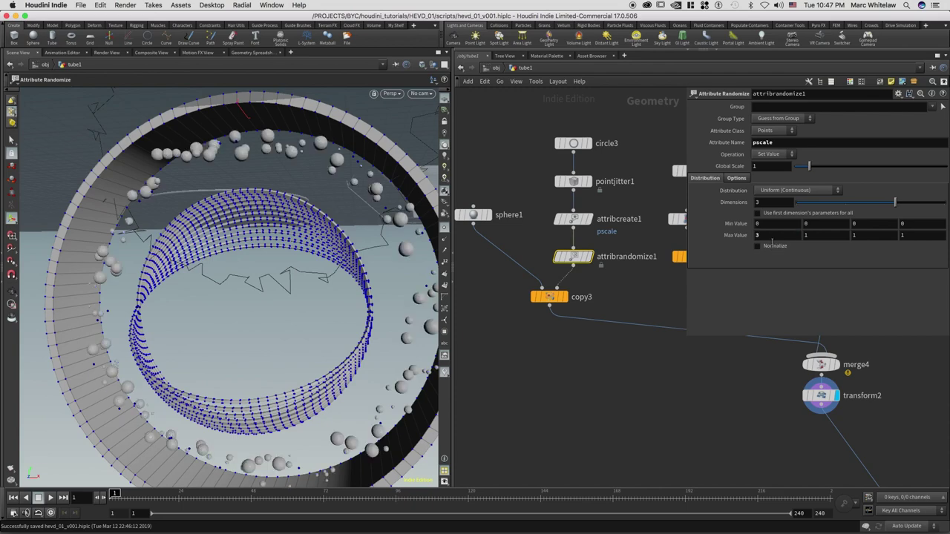
pyautogui.keyDown('alt'); pyautogui.moveTo(195, 401); pyautogui.dragTo(157, 413); pyautogui.keyUp('alt')
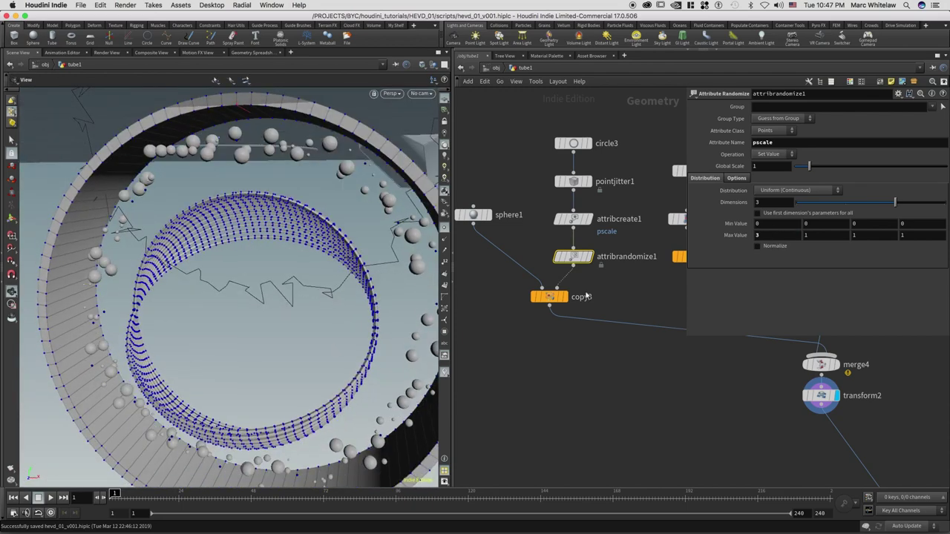
# Step: Align copy3 directly below attribrandomize1 and show its copy and transform parameters
pyautogui.moveTo(553, 297); pyautogui.dragTo(577, 318)
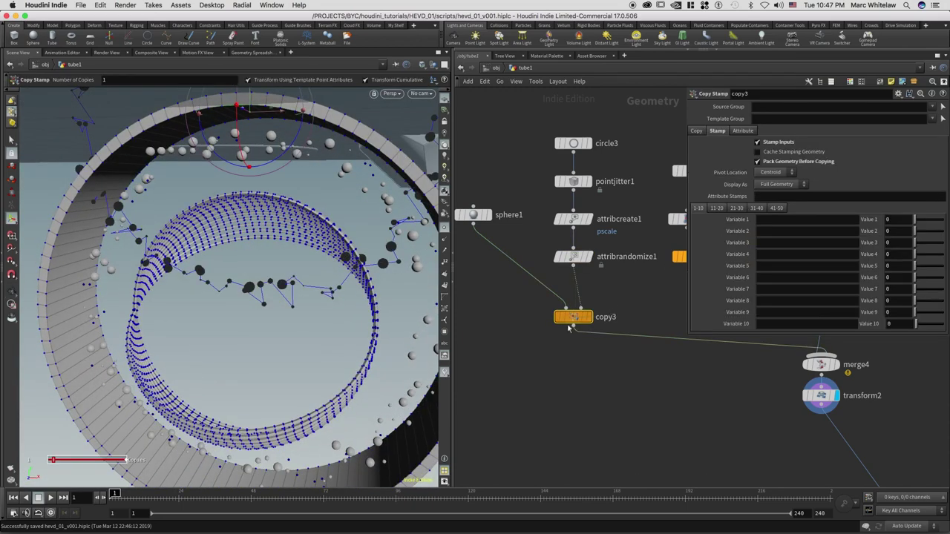
pyautogui.moveTo(622, 284); pyautogui.dragTo(592, 285, button='middle')
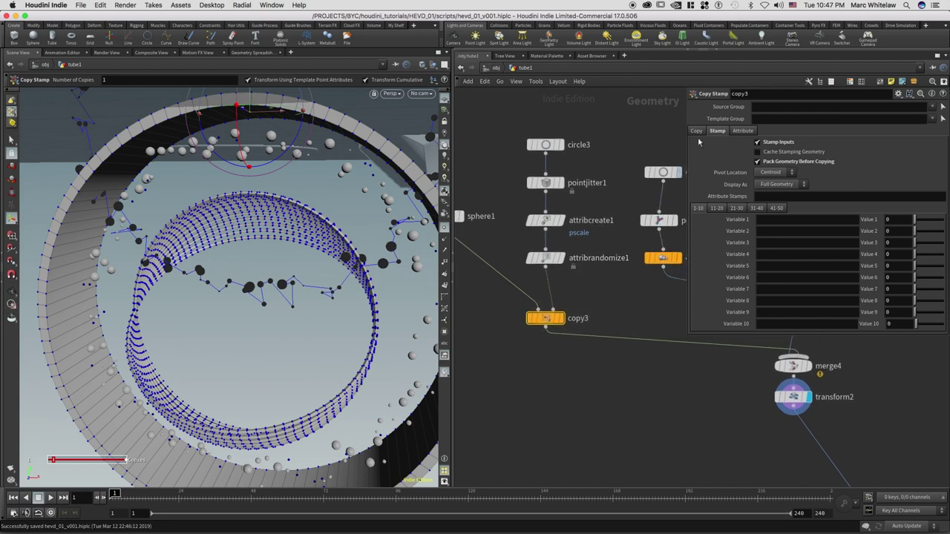
pyautogui.click(697, 131)
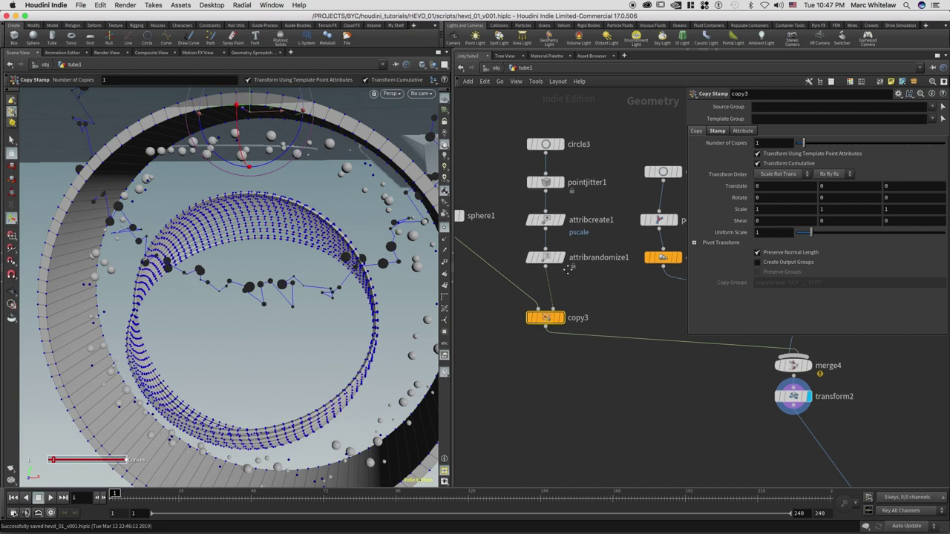
# Step: Display the final transform4 node at the end of the tube1 network and look through cam1
pyautogui.moveTo(644, 300); pyautogui.dragTo(584, 275, button='middle')
pyautogui.moveTo(585, 276); pyautogui.dragTo(554, 346, button='right')
pyautogui.moveTo(533, 313); pyautogui.dragTo(500, 263, button='middle')
pyautogui.moveTo(637, 409); pyautogui.dragTo(661, 392, button='right')
pyautogui.click(660, 382)
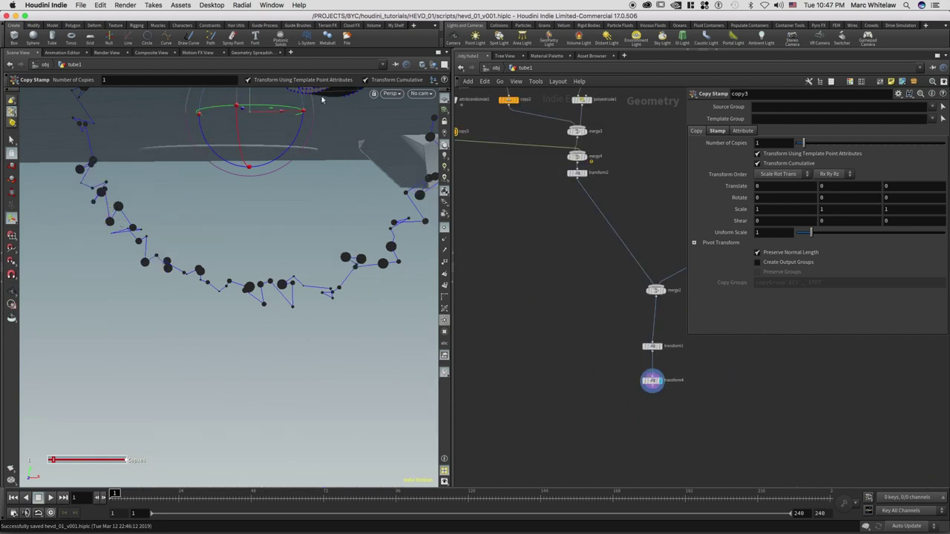
pyautogui.click(420, 93)
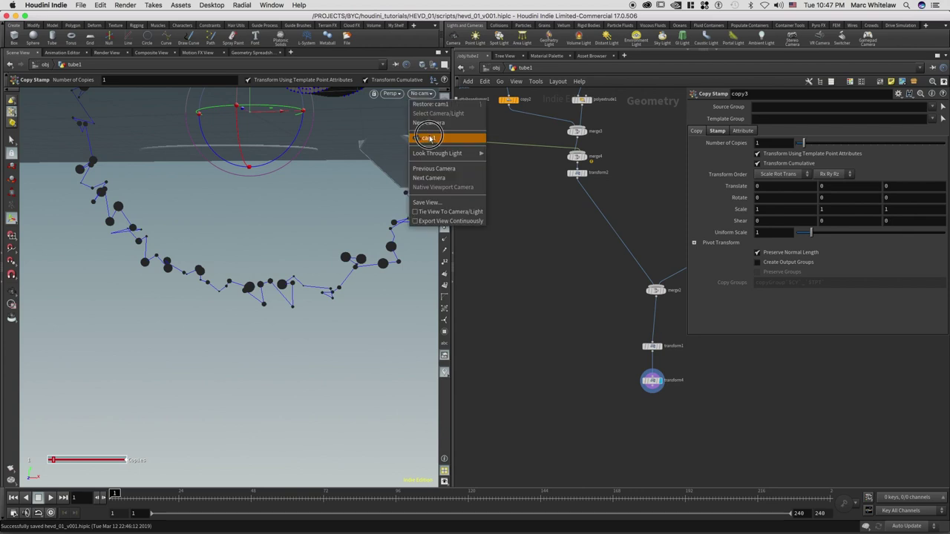
pyautogui.click(434, 138)
pyautogui.moveTo(613, 370); pyautogui.dragTo(701, 401)
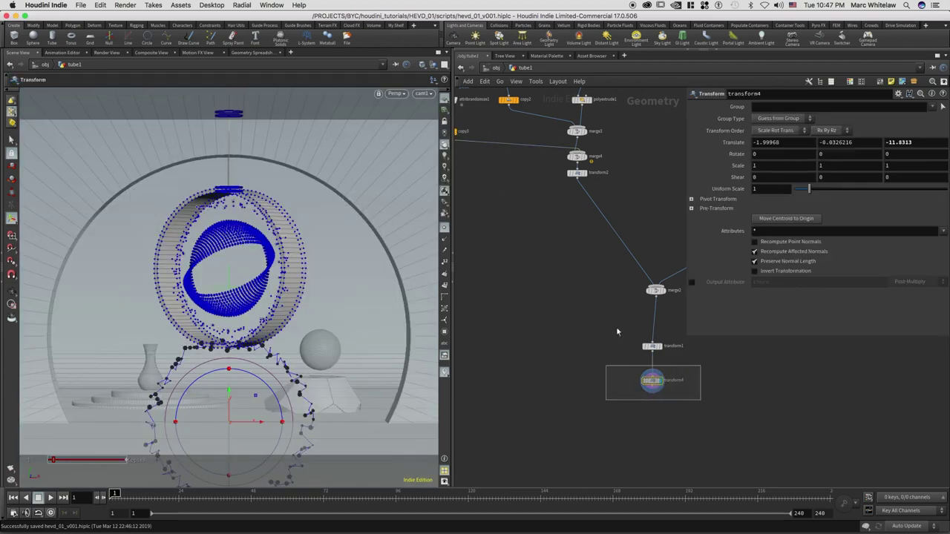
# Step: Set circle3's Uniform Scale to 1.6 and save the scene
pyautogui.moveTo(536, 282); pyautogui.dragTo(562, 315, button='middle')
pyautogui.scroll(5, 536, 288)
pyautogui.moveTo(512, 118); pyautogui.dragTo(573, 153, button='middle')
pyautogui.moveTo(572, 153); pyautogui.dragTo(585, 150, button='right')
pyautogui.moveTo(583, 150); pyautogui.dragTo(548, 181)
pyautogui.moveTo(776, 166); pyautogui.dragTo(728, 170)
pyautogui.write('1.6')
pyautogui.press('Return')
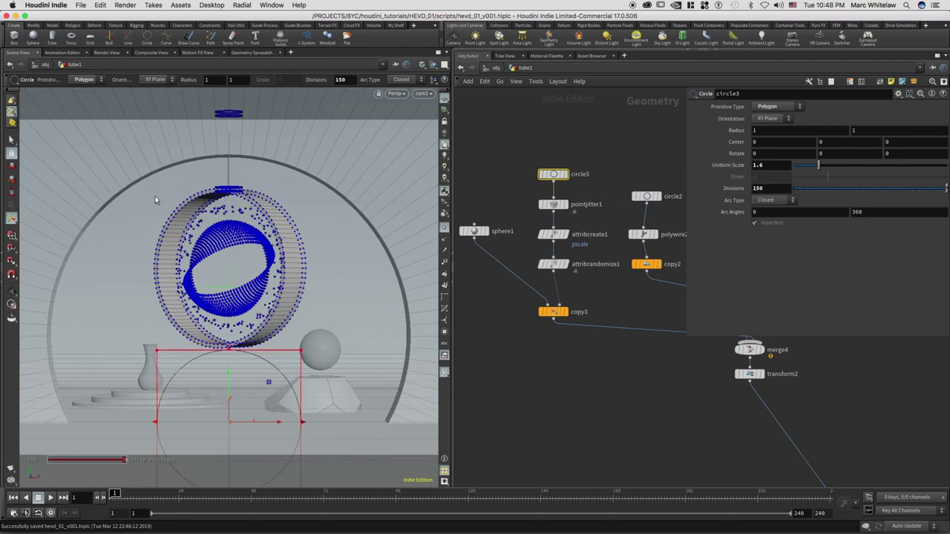
pyautogui.click(82, 5)
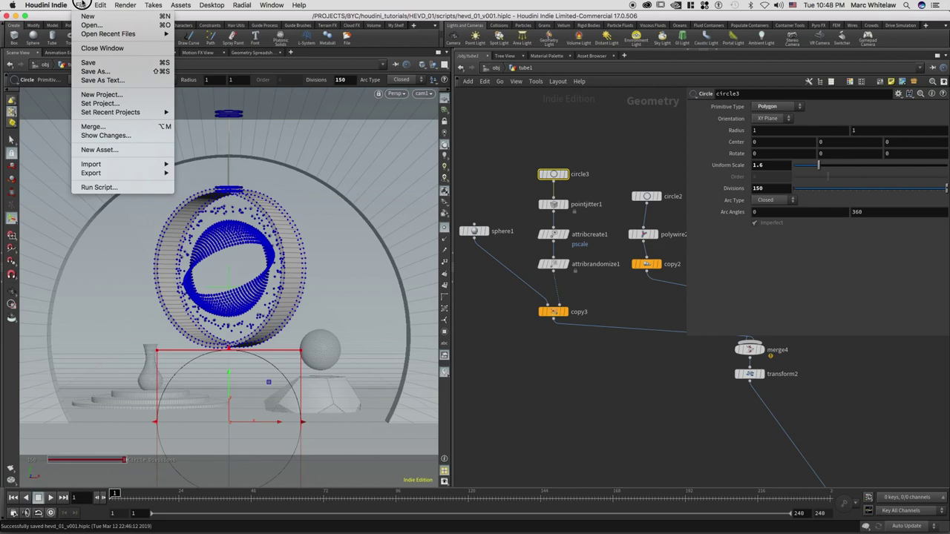
pyautogui.click(95, 66)
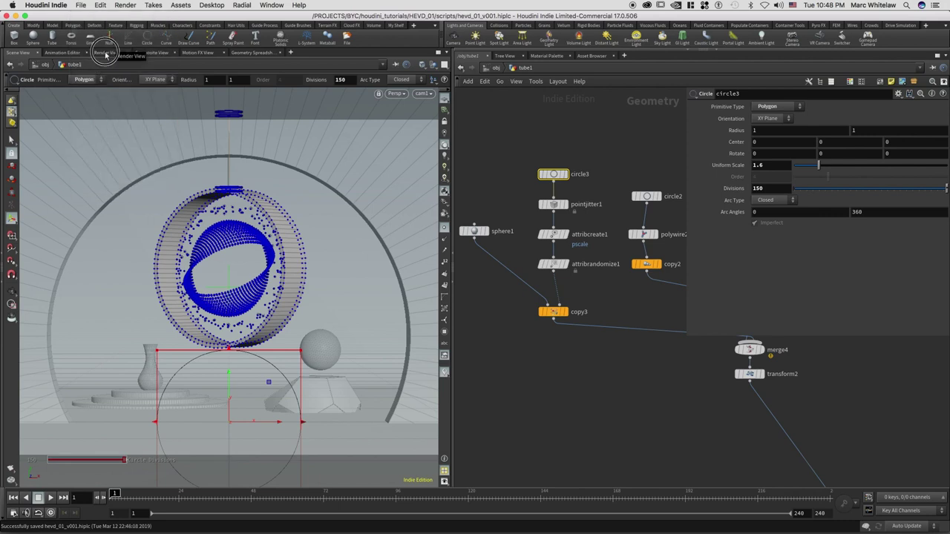
# Step: Snapshot the previous render, render the updated scene from cam1 with mantra1, and review the snapshots
pyautogui.click(106, 52)
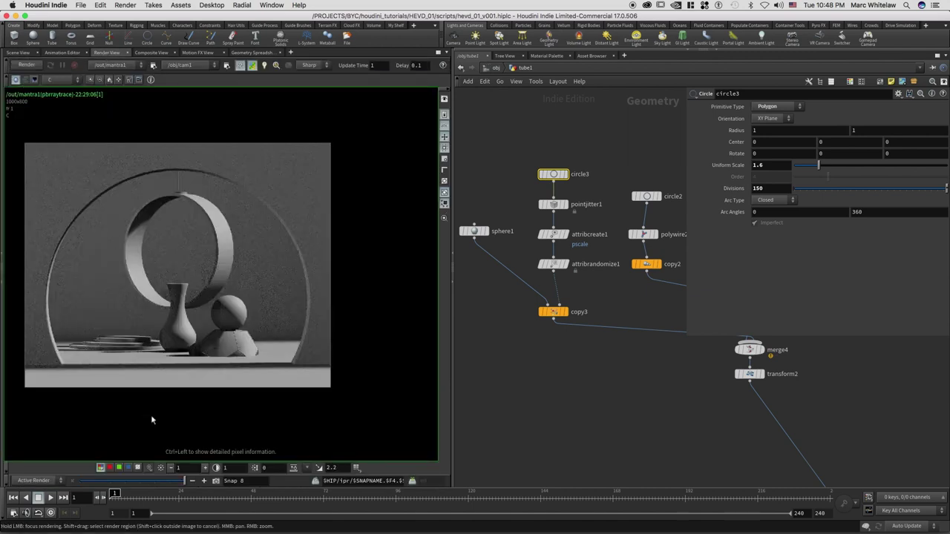
pyautogui.click(216, 481)
pyautogui.click(27, 66)
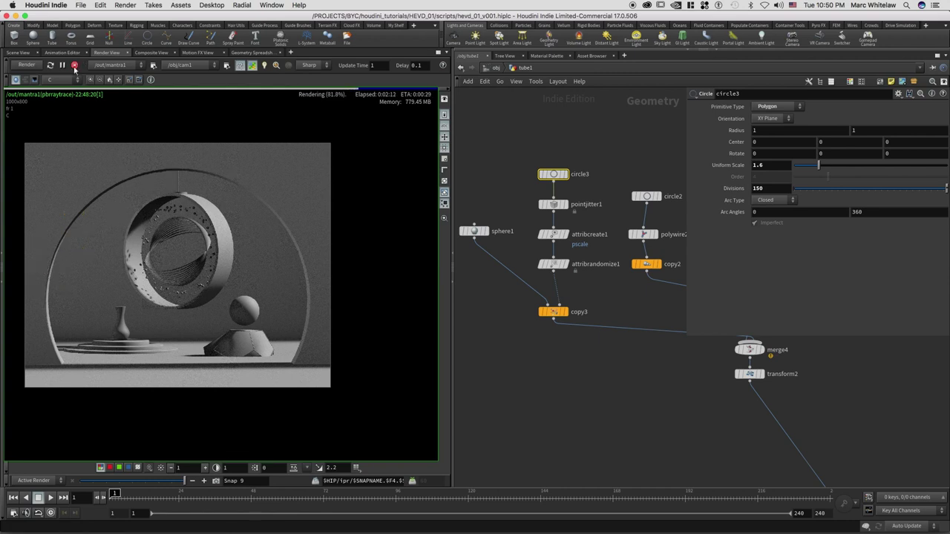
pyautogui.moveTo(187, 481)
pyautogui.mouseDown()
pyautogui.moveTo(156, 484)
pyautogui.moveTo(177, 483)
pyautogui.mouseUp()
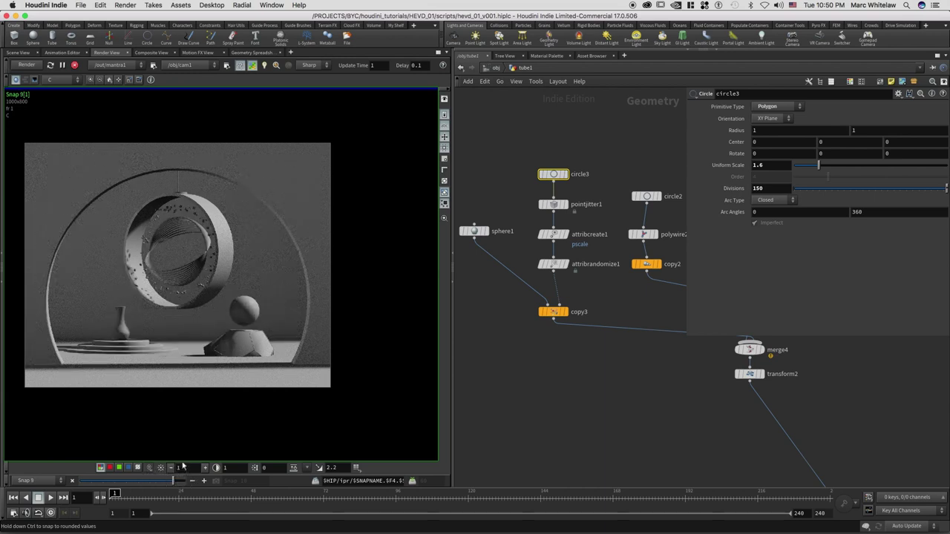
# Step: Return to the 3D scene view at object level and leave the camera to see the whole set from the side
pyautogui.click(18, 52)
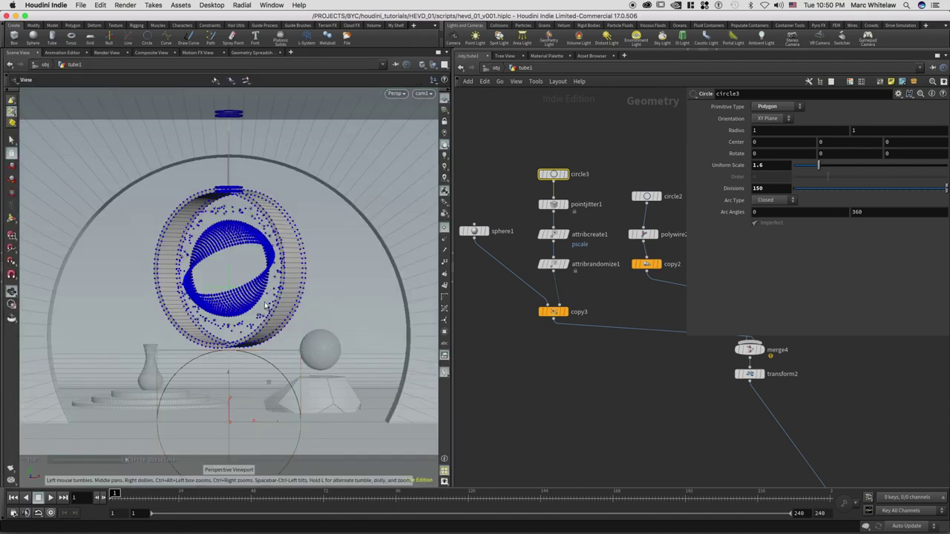
pyautogui.keyDown('alt'); pyautogui.moveTo(276, 303); pyautogui.dragTo(266, 297, button='right'); pyautogui.keyUp('alt')
pyautogui.keyDown('alt'); pyautogui.moveTo(262, 323); pyautogui.dragTo(334, 291); pyautogui.keyUp('alt')
pyautogui.click(496, 68)
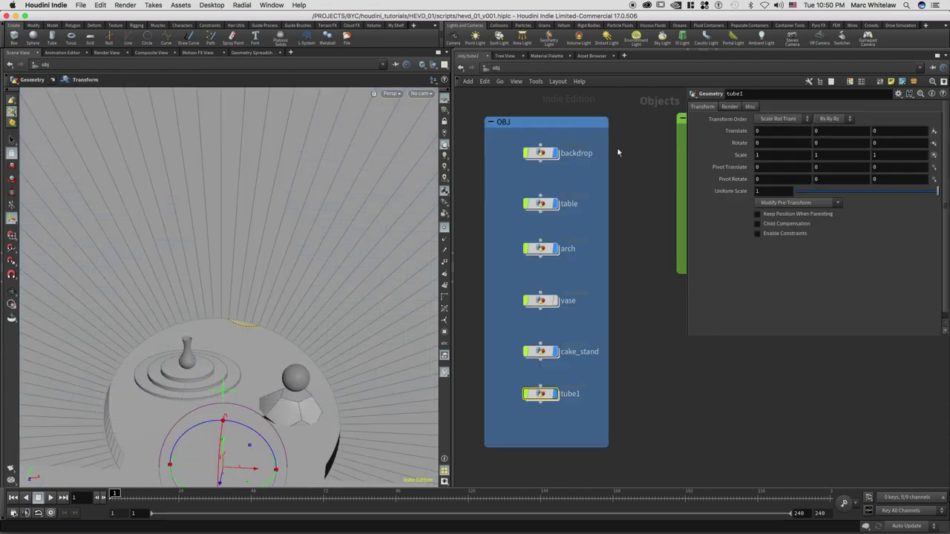
pyautogui.moveTo(529, 181)
pyautogui.moveTo(314, 262); pyautogui.dragTo(217, 316, button='right')
pyautogui.keyDown('alt'); pyautogui.moveTo(336, 225); pyautogui.dragTo(212, 278, button='right'); pyautogui.keyUp('alt')
pyautogui.moveTo(211, 279); pyautogui.dragTo(310, 227)
pyautogui.keyDown('alt'); pyautogui.moveTo(309, 227); pyautogui.dragTo(548, 190, button='middle'); pyautogui.keyUp('alt')
pyautogui.moveTo(573, 243); pyautogui.dragTo(674, 237, button='middle')
# Step: Add a Grid geometry object beside the OBJ network box
pyautogui.press('Tab')
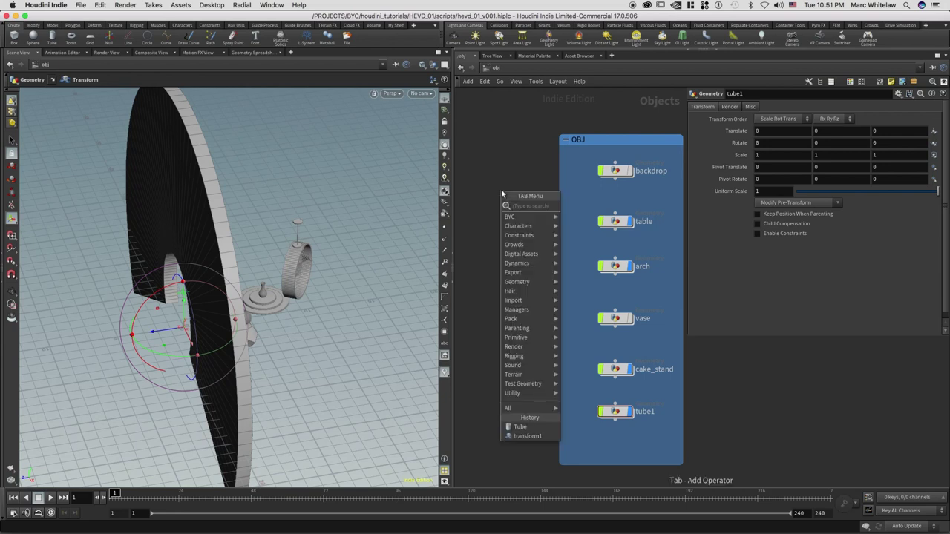
pyautogui.write('grid')
pyautogui.press('Return')
pyautogui.click(491, 176)
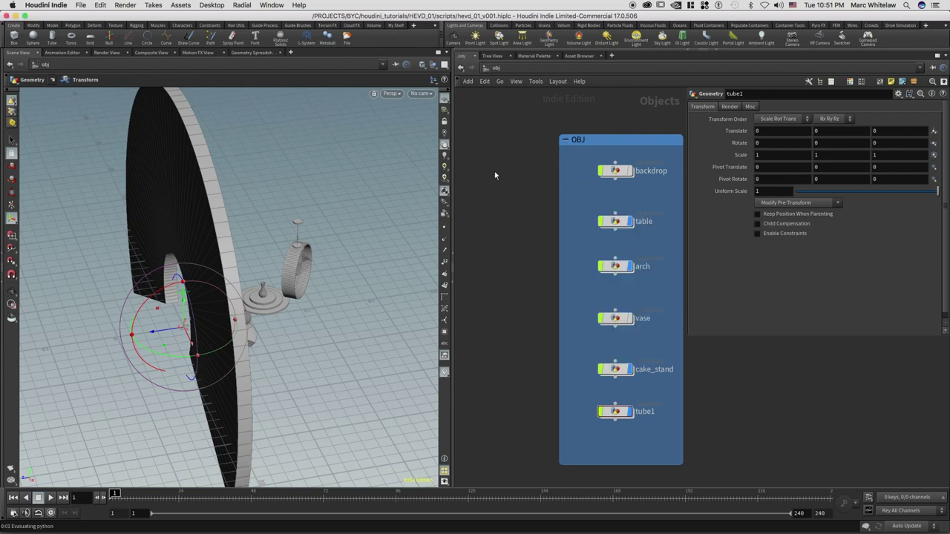
pyautogui.moveTo(497, 177)
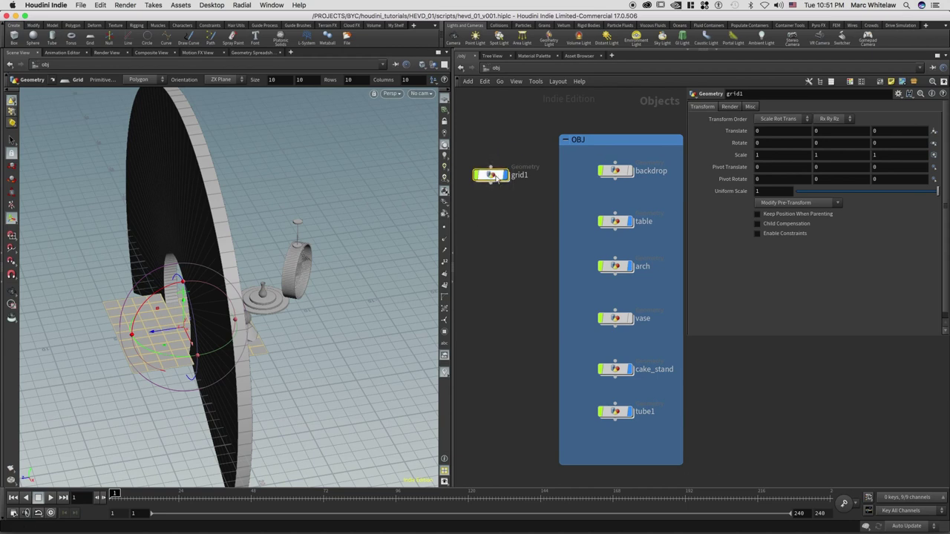
# Step: Set the Size of the grid inside grid1 to 50 by 50
pyautogui.press('Return')
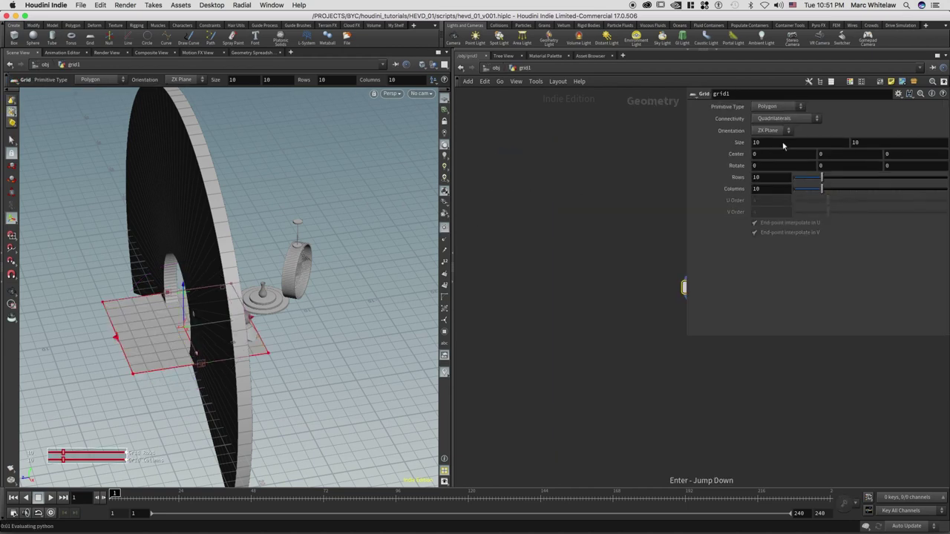
pyautogui.click(765, 142)
pyautogui.write('50')
pyautogui.press('Tab')
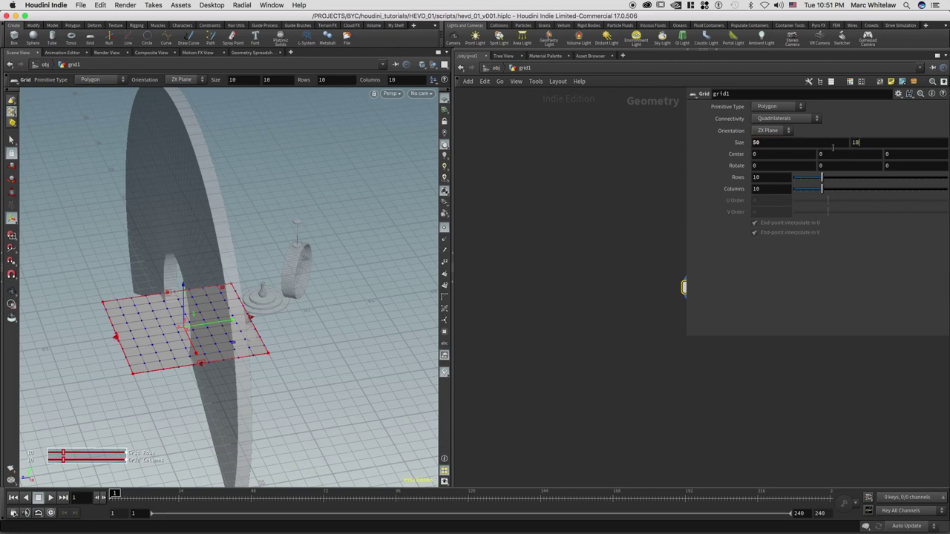
pyautogui.write('50')
pyautogui.press('Return')
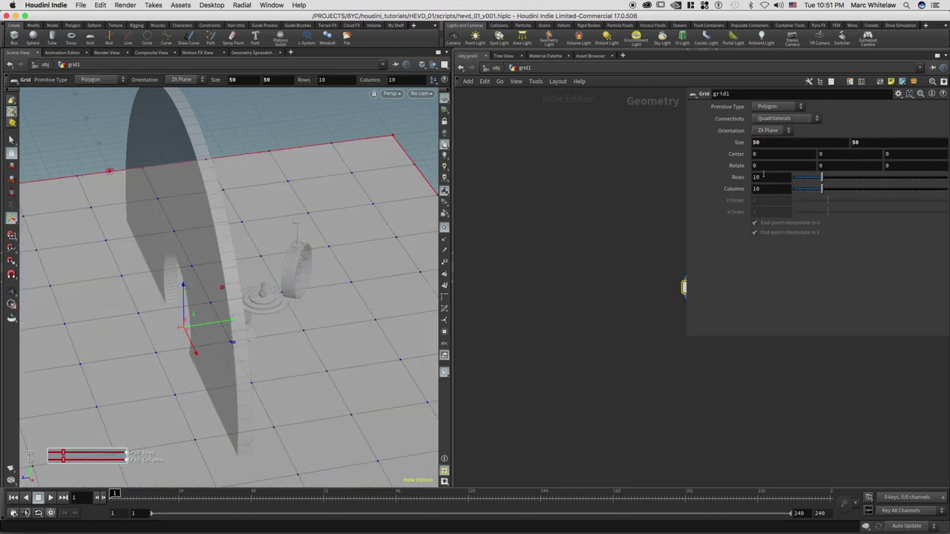
pyautogui.press('h')
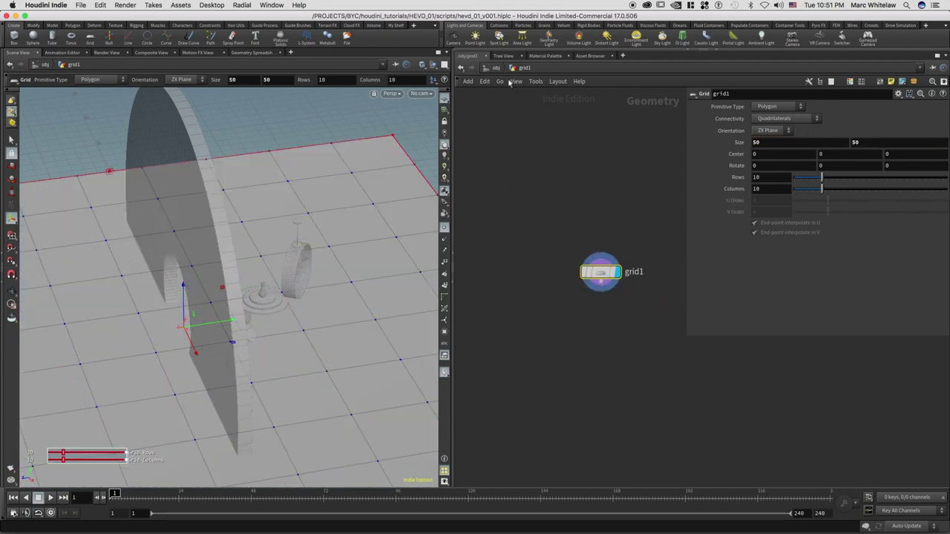
# Step: Duplicate the grid1 object just below itself at object level, naming the original floor and the copy wall
pyautogui.click(497, 68)
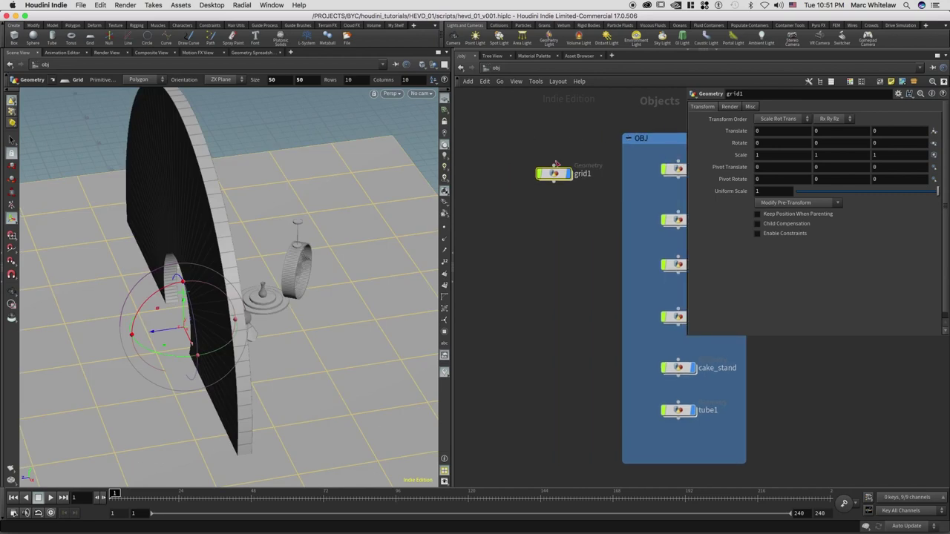
pyautogui.keyDown('alt'); pyautogui.moveTo(561, 183); pyautogui.dragTo(561, 216); pyautogui.keyUp('alt')
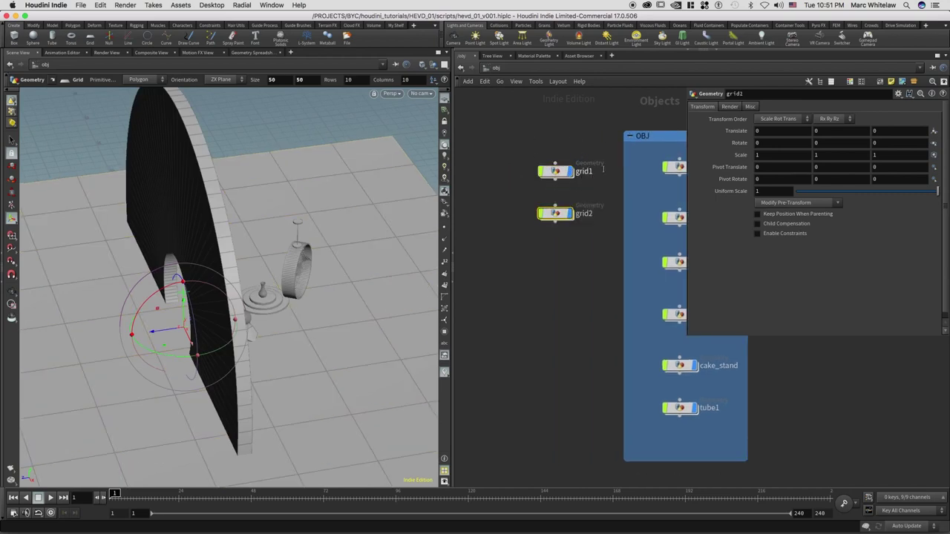
pyautogui.click(580, 174)
pyautogui.moveTo(551, 173); pyautogui.dragTo(541, 171)
pyautogui.write('floor')
pyautogui.press('Return')
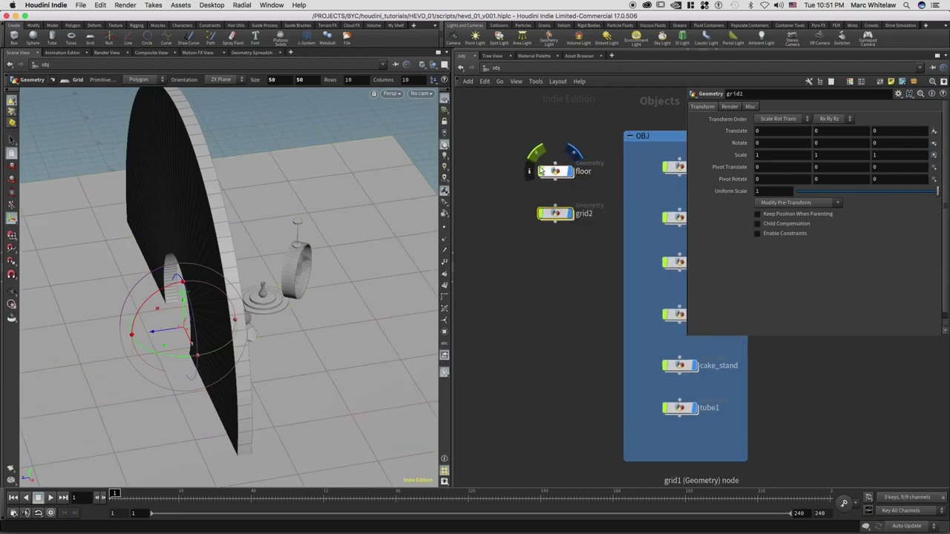
pyautogui.doubleClick(584, 213)
pyautogui.write('wall')
pyautogui.press('Return')
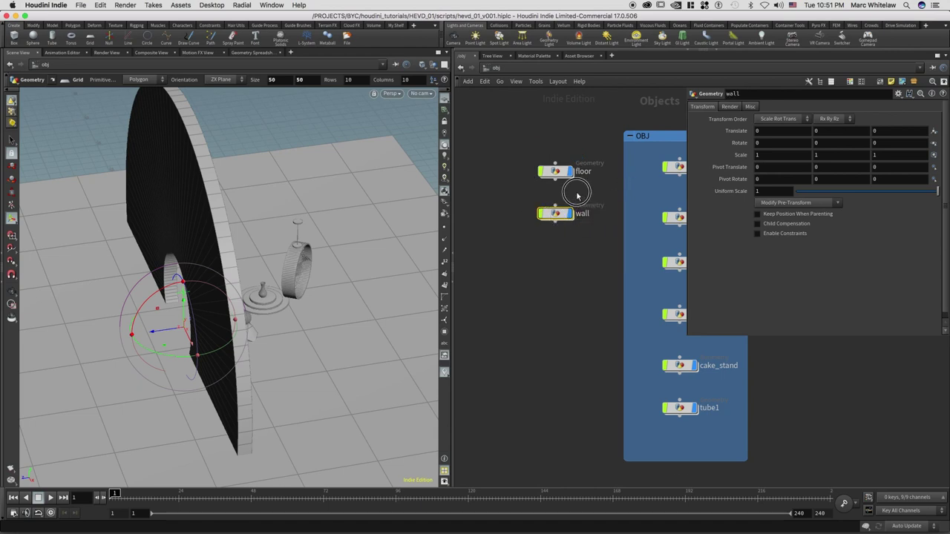
# Step: Set the Orientation of the grid inside the wall object to XY Plane
pyautogui.doubleClick(564, 214)
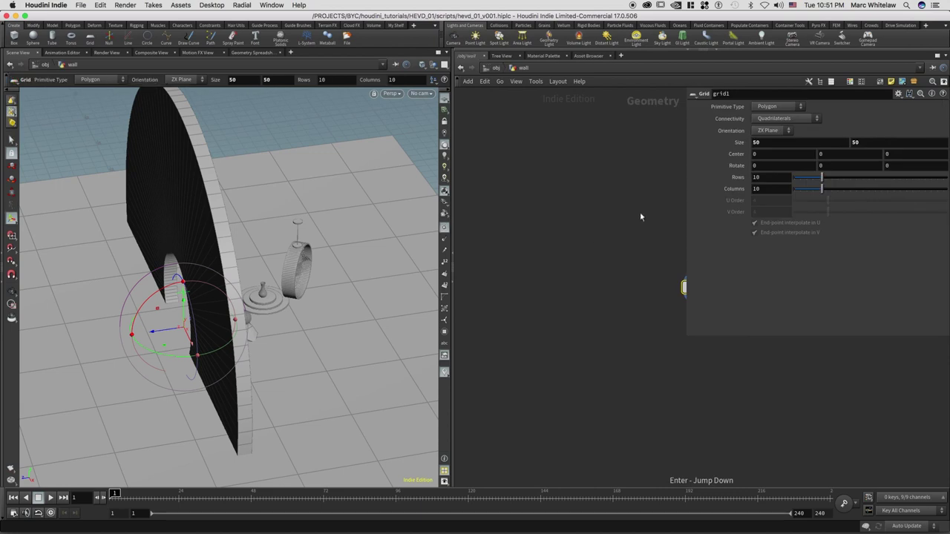
pyautogui.click(771, 132)
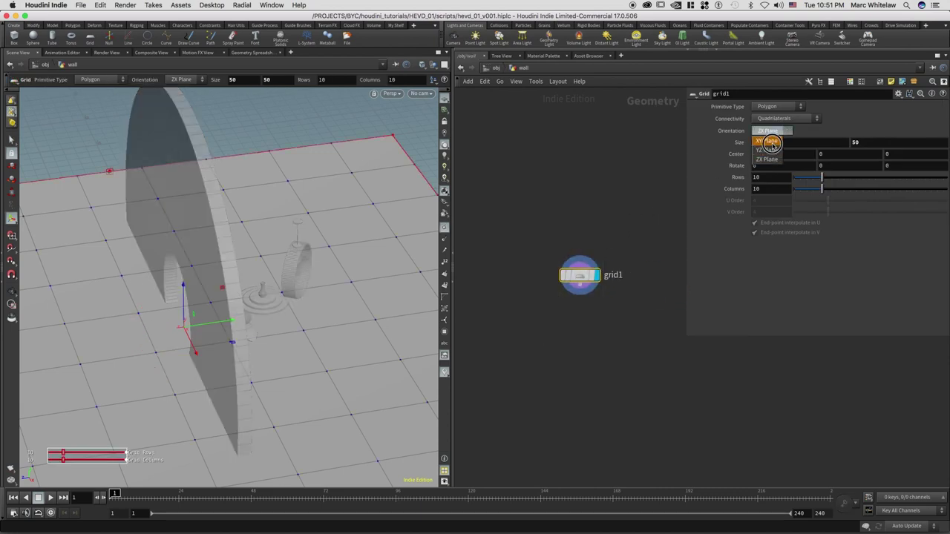
pyautogui.click(770, 140)
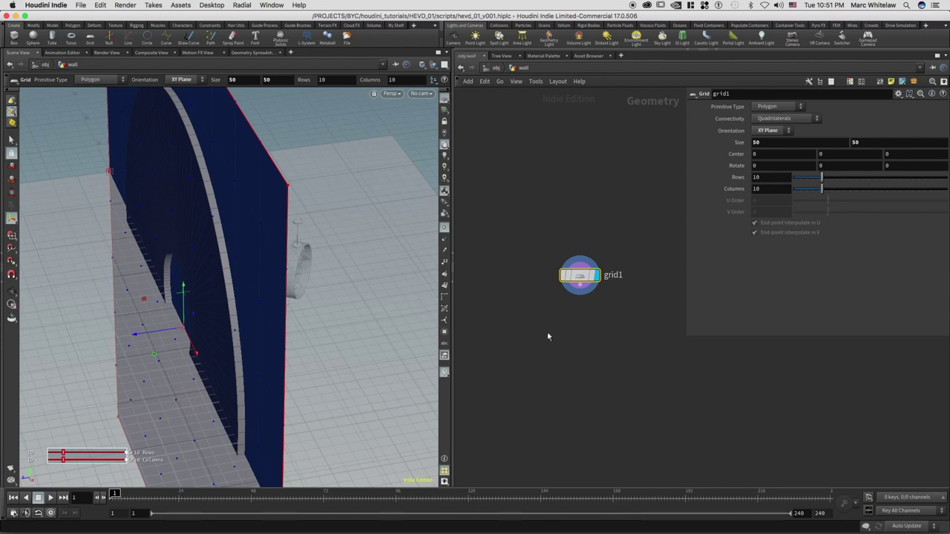
# Step: Add a Transform node below the wall's grid1 and connect grid1 into it
pyautogui.press('Tab')
pyautogui.write('transform')
pyautogui.press('Return')
pyautogui.click(578, 320)
pyautogui.moveTo(580, 284); pyautogui.dragTo(580, 330)
# Step: Move the wall back to about -14.2 in Z with transform1 and look through cam1
pyautogui.keyDown('alt'); pyautogui.moveTo(233, 229); pyautogui.dragTo(301, 285); pyautogui.keyUp('alt')
pyautogui.keyDown('alt'); pyautogui.moveTo(327, 240); pyautogui.dragTo(279, 235); pyautogui.keyUp('alt')
pyautogui.press('t')
pyautogui.click(420, 94)
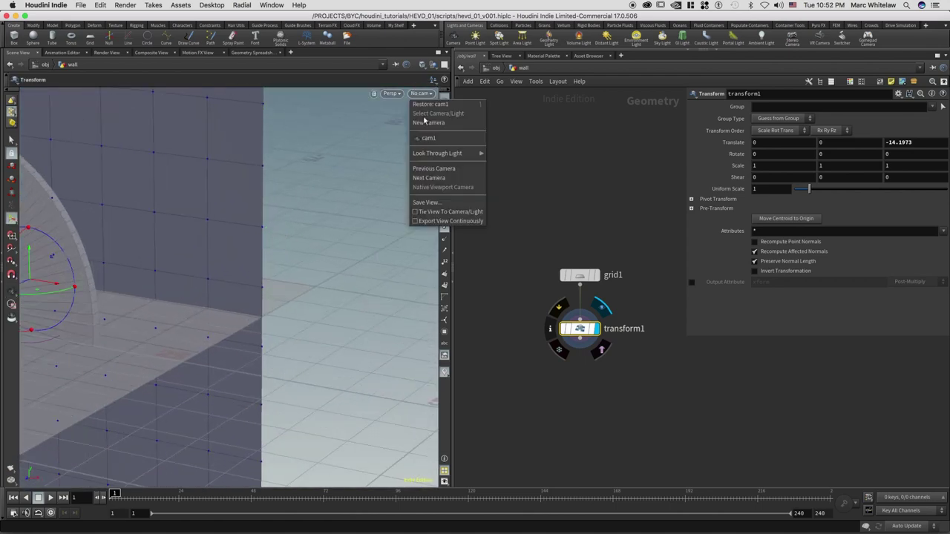
pyautogui.click(427, 138)
pyautogui.click(423, 94)
pyautogui.click(538, 354)
# Step: Set the wall's Y rotation to 180 in transform1
pyautogui.moveTo(619, 307); pyautogui.dragTo(536, 370)
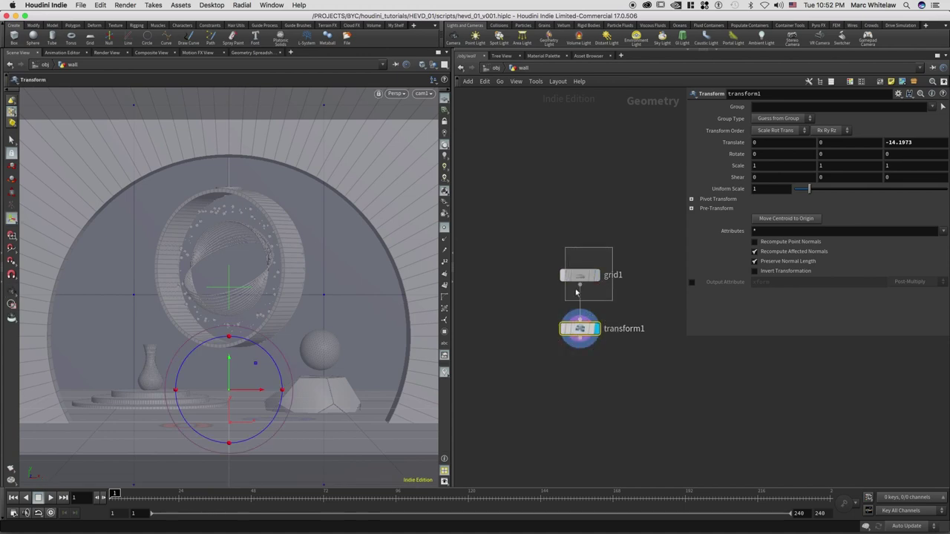
pyautogui.click(581, 276)
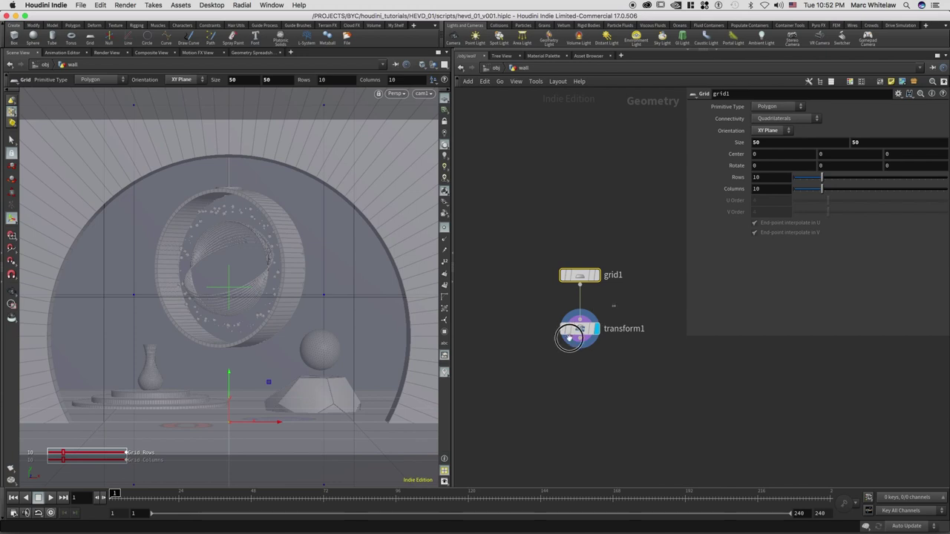
pyautogui.click(581, 329)
pyautogui.click(831, 153)
pyautogui.write('180')
pyautogui.press('Return')
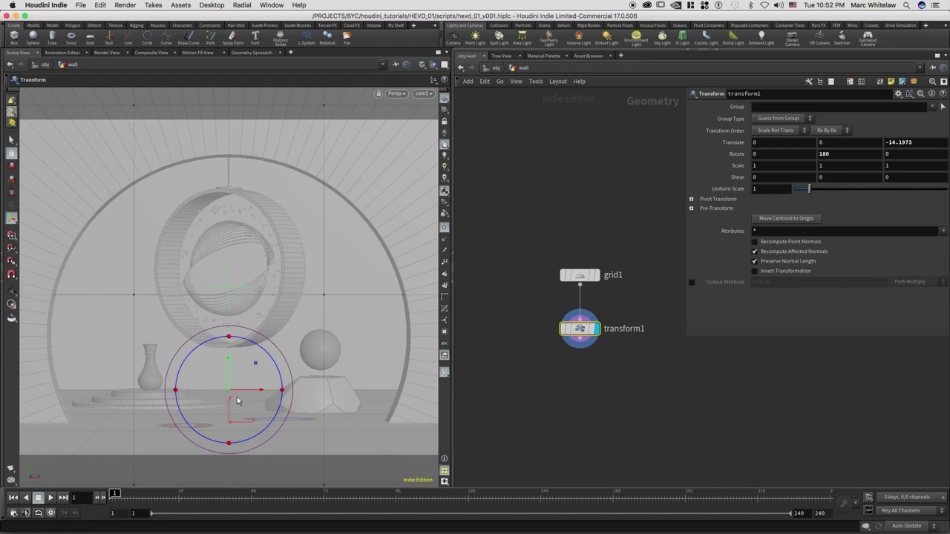
# Step: Leave the cam1 view and move the wall to about -14 in Z with transform1
pyautogui.click(611, 301)
pyautogui.click(551, 350)
pyautogui.press('Escape')
pyautogui.moveTo(263, 275); pyautogui.dragTo(344, 231)
pyautogui.press('Return')
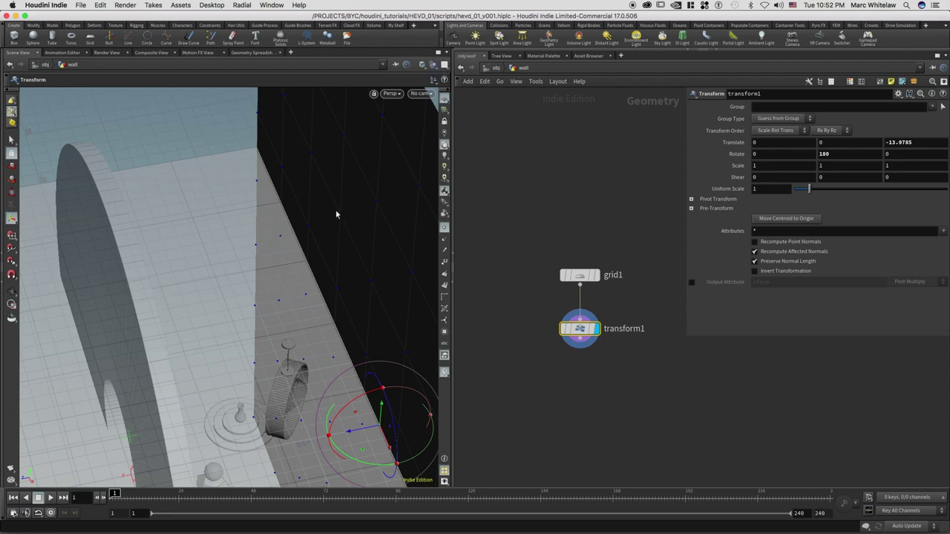
pyautogui.hotkey('ctrl', '3')
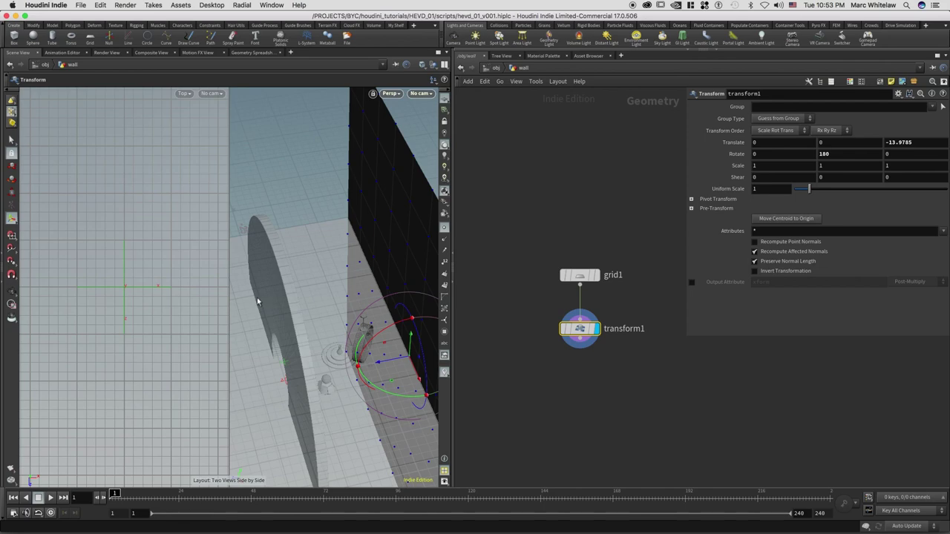
pyautogui.hotkey('space', 'b')
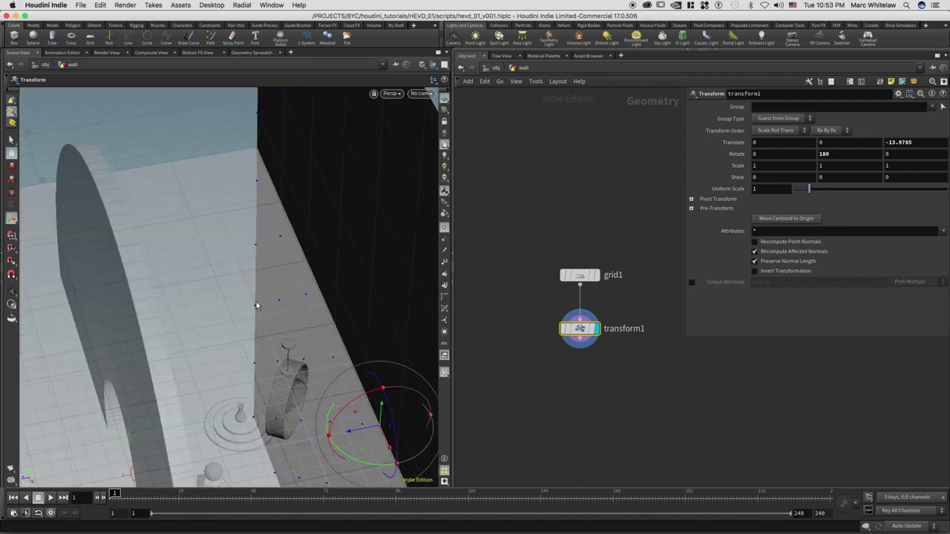
pyautogui.hotkey('ctrl', '6')
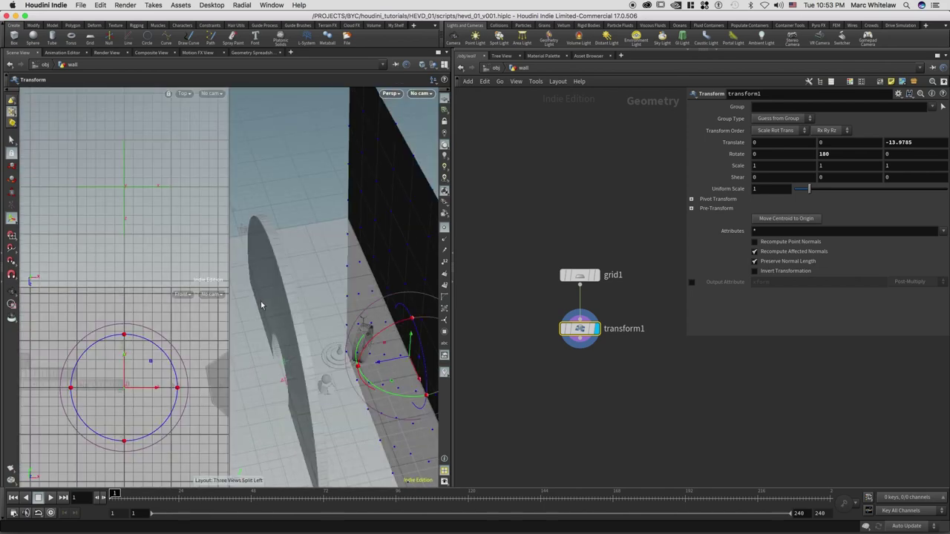
pyautogui.hotkey('ctrl', '2')
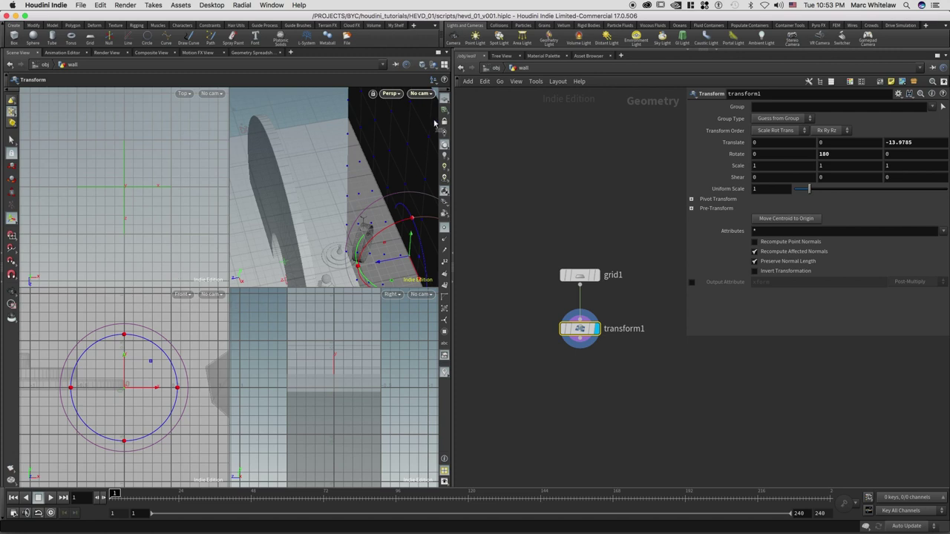
pyautogui.click(445, 65)
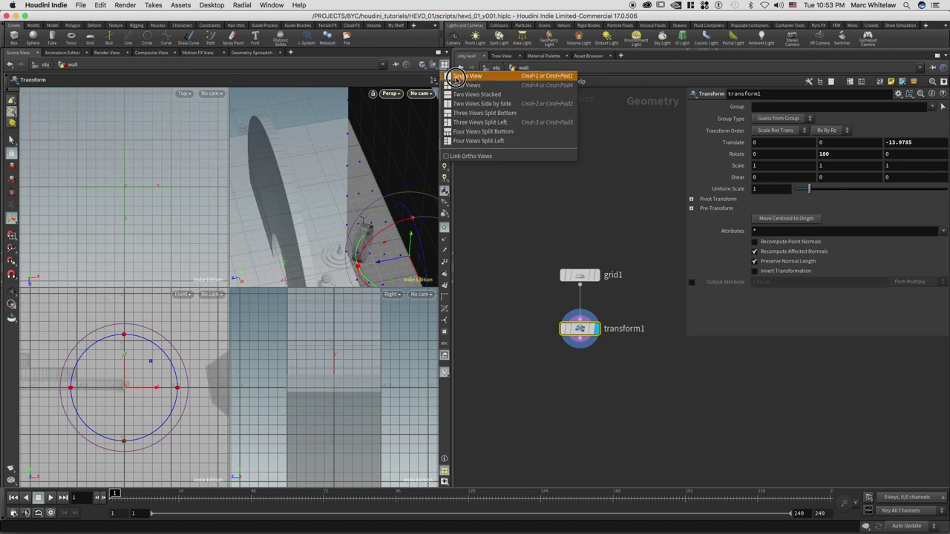
pyautogui.click(449, 77)
# Step: Split the viewport into two stacked views and look through cam1 in the lower one
pyautogui.click(445, 65)
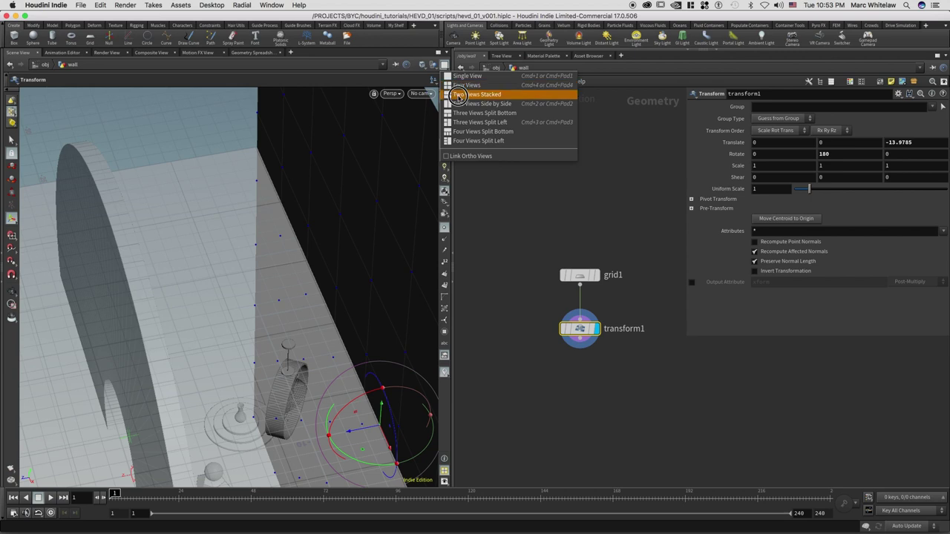
pyautogui.click(458, 99)
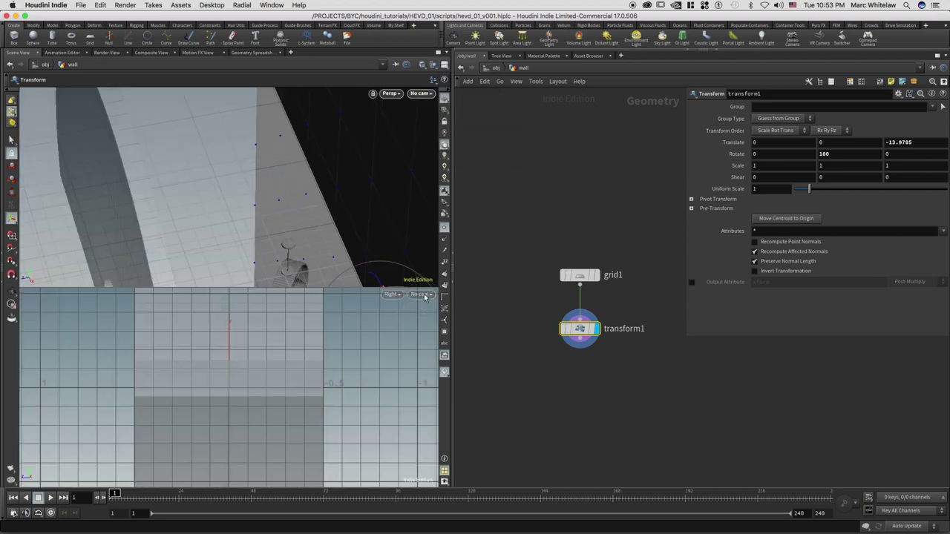
pyautogui.click(421, 295)
pyautogui.click(425, 339)
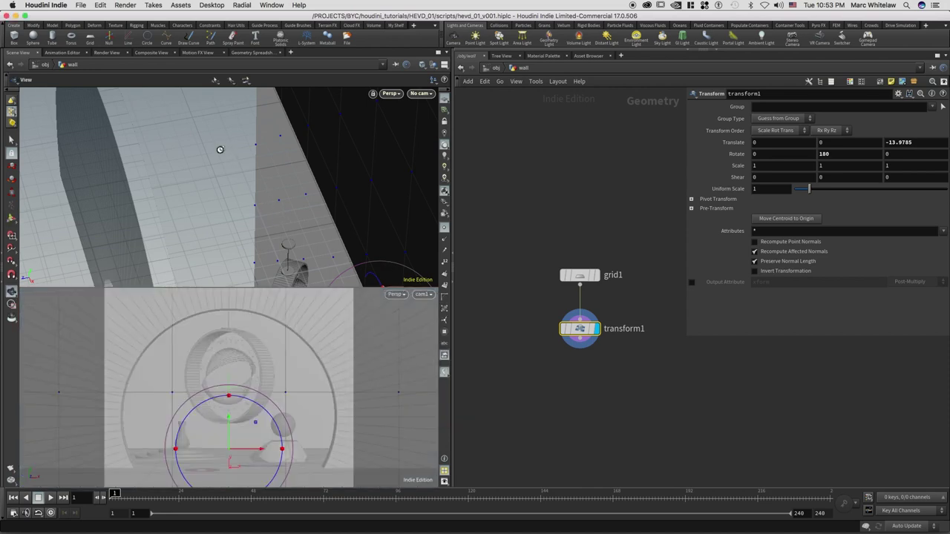
# Step: Move the wall forward to about -10.2 in Z in the upper perspective view
pyautogui.keyDown('alt'); pyautogui.moveTo(220, 151); pyautogui.dragTo(242, 191); pyautogui.keyUp('alt')
pyautogui.keyDown('alt'); pyautogui.moveTo(267, 193); pyautogui.dragTo(305, 219, button='middle'); pyautogui.keyUp('alt')
pyautogui.moveTo(306, 219); pyautogui.dragTo(260, 198)
pyautogui.press('Return')
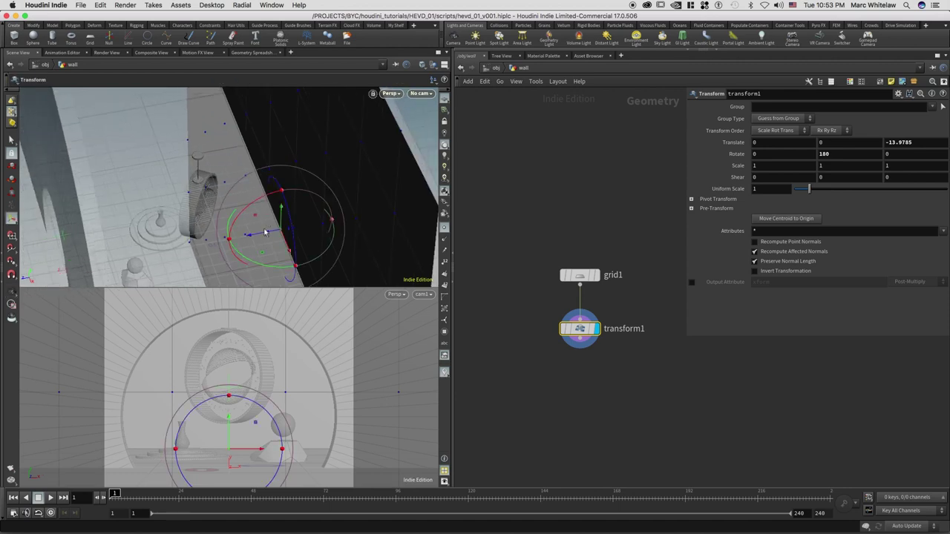
pyautogui.moveTo(253, 236); pyautogui.dragTo(199, 256)
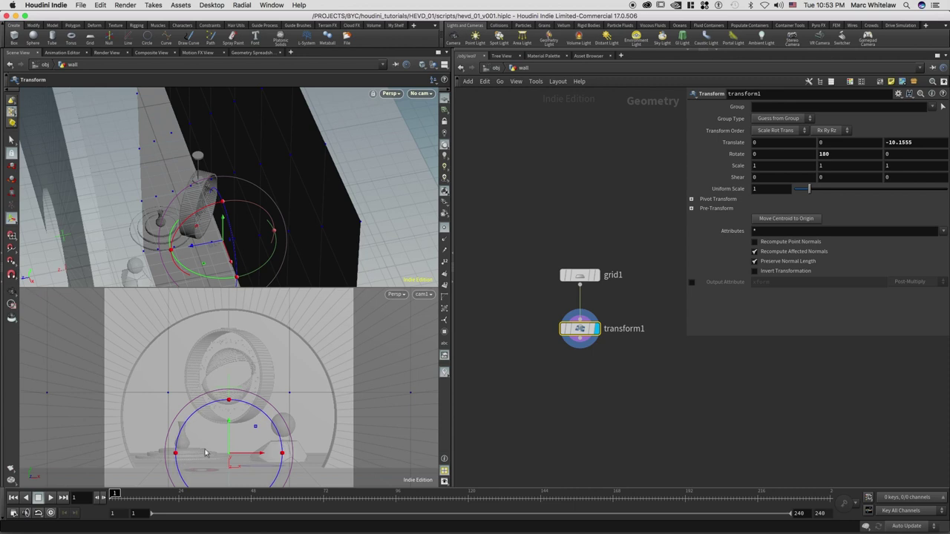
# Step: Render the scene through cam1 with mantra1 to check the wall, and stop the render
pyautogui.click(107, 52)
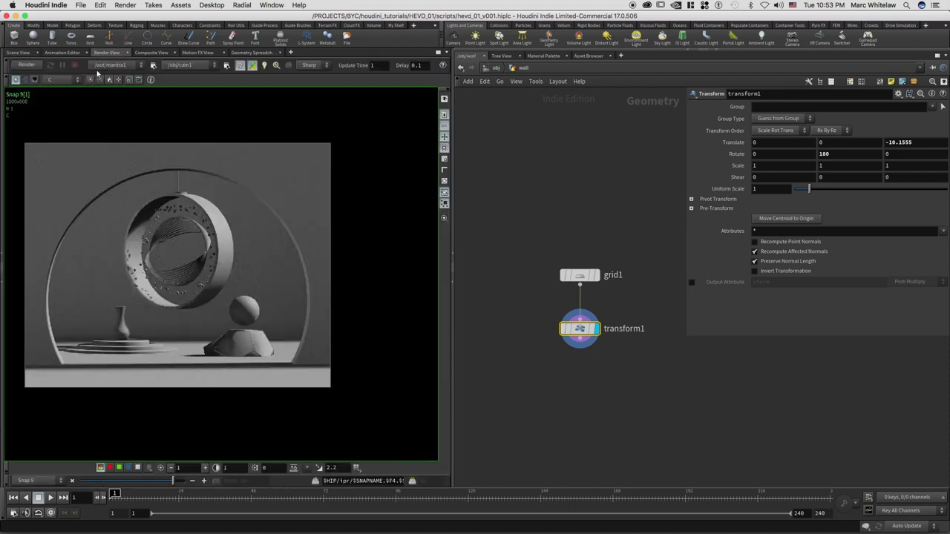
pyautogui.click(202, 481)
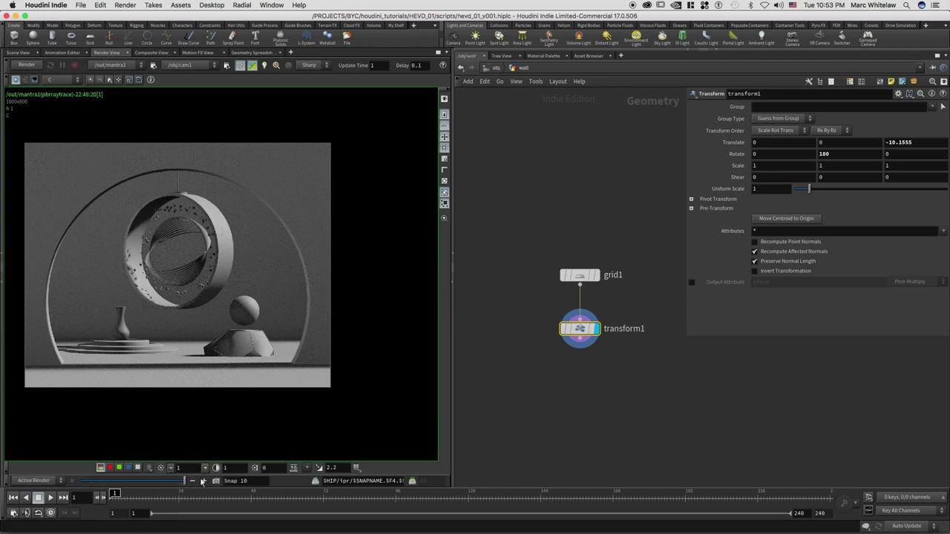
pyautogui.click(26, 65)
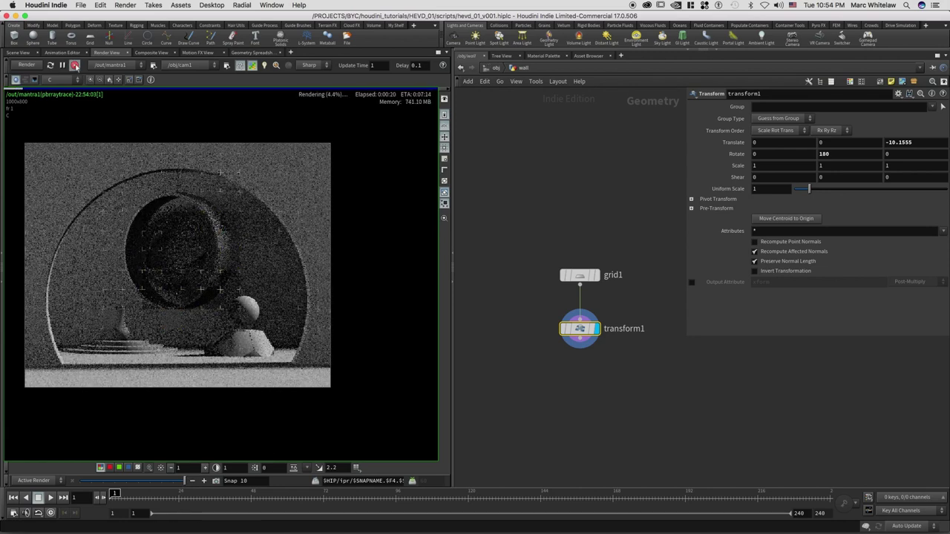
pyautogui.click(74, 65)
# Step: Move the wall back to about -18.6 in Z with transform1
pyautogui.click(18, 52)
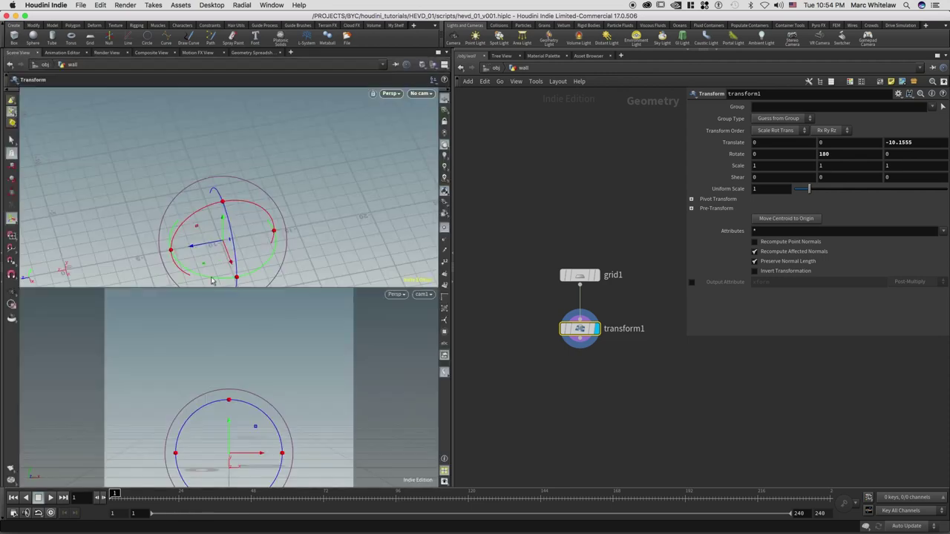
pyautogui.press('Return')
pyautogui.moveTo(203, 245); pyautogui.dragTo(323, 219)
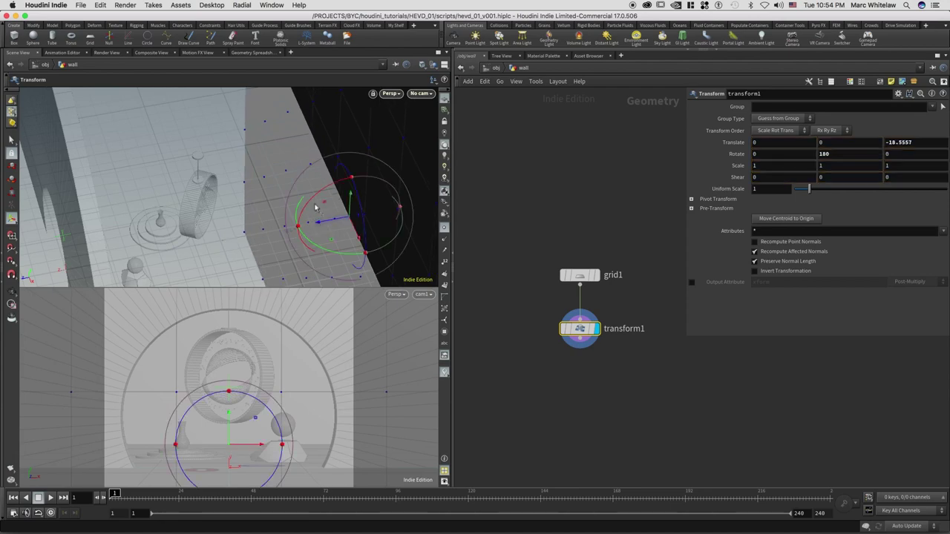
# Step: Re-render the scene and examine the ring and podium area against the moved wall
pyautogui.click(106, 53)
pyautogui.click(27, 65)
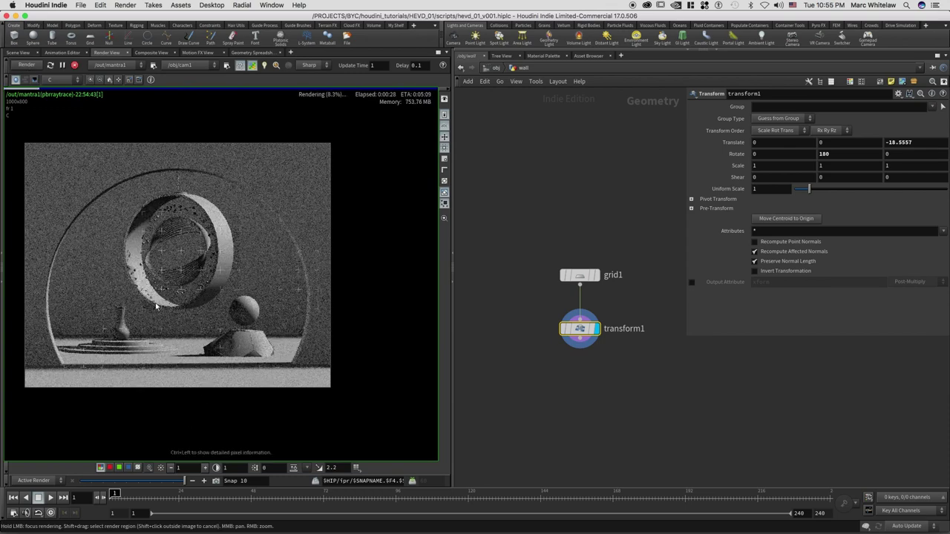
pyautogui.moveTo(141, 225); pyautogui.dragTo(68, 325)
# Step: Set the environment map of envlight1 at object level to studio_small_05_2k_desatblur.hdr
pyautogui.click(496, 67)
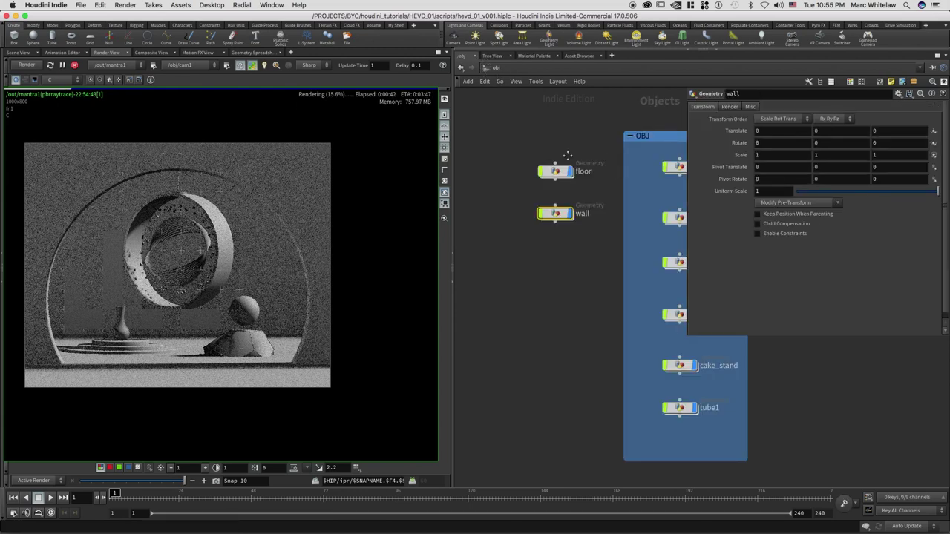
pyautogui.moveTo(568, 155); pyautogui.dragTo(435, 170, button='middle')
pyautogui.moveTo(560, 181); pyautogui.dragTo(433, 164, button='middle')
pyautogui.hscroll(8, 611, 188)
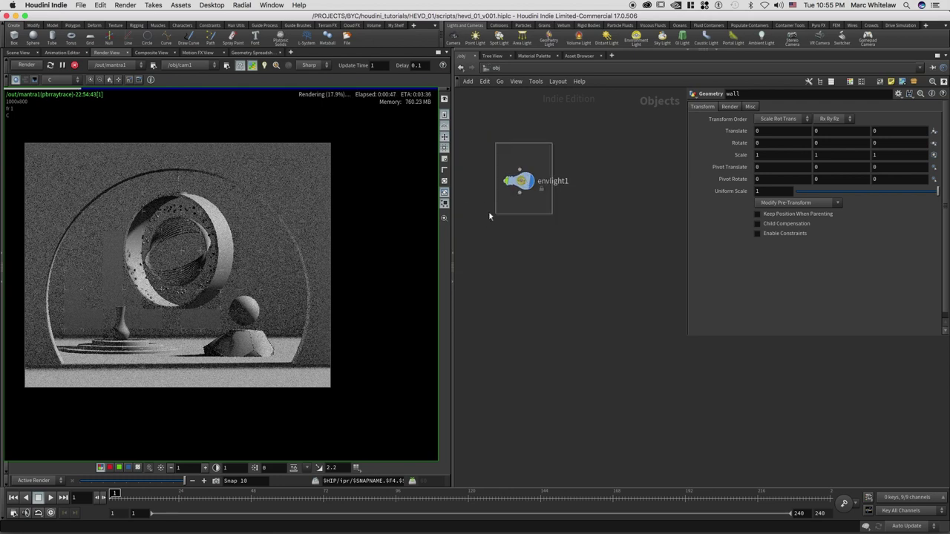
pyautogui.moveTo(489, 216); pyautogui.dragTo(490, 216)
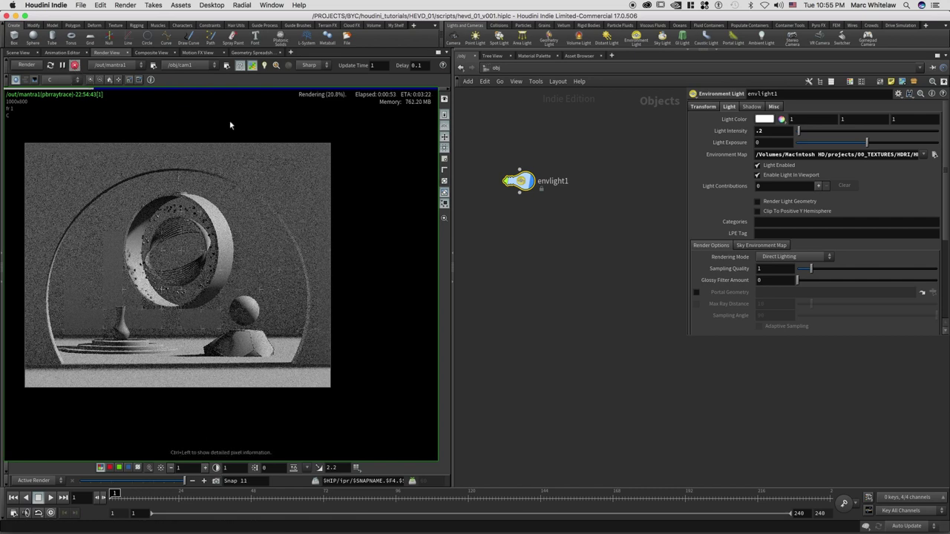
pyautogui.click(934, 155)
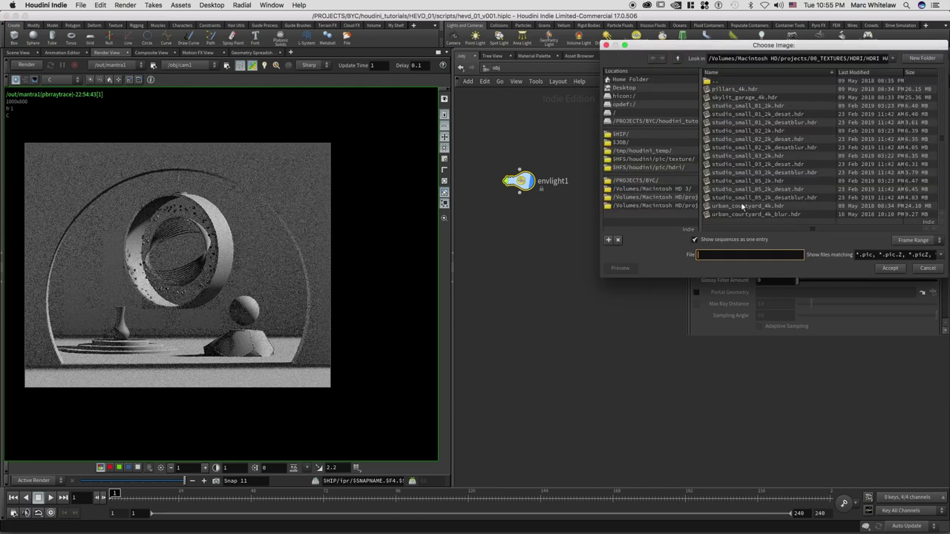
pyautogui.click(770, 198)
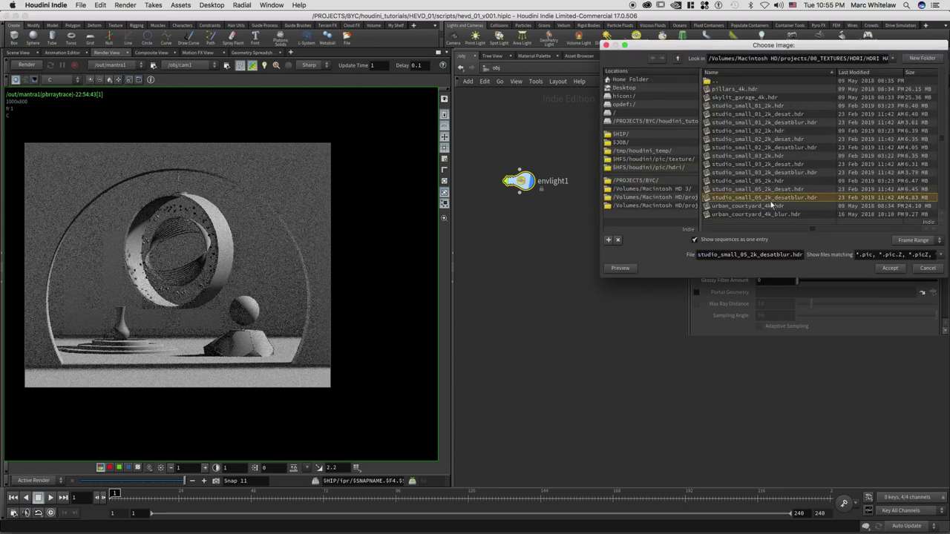
pyautogui.click(878, 269)
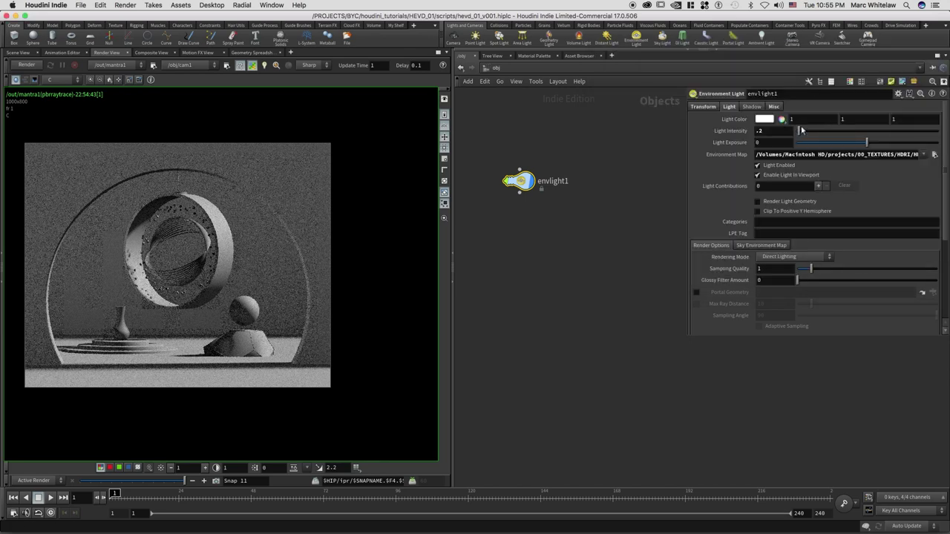
# Step: Set the Light Intensity of envlight1 to 4 and its Light Exposure to 1
pyautogui.moveTo(777, 131); pyautogui.dragTo(735, 147)
pyautogui.write('1')
pyautogui.hotkey('shift', 'Tab')
pyautogui.write('4')
pyautogui.press('Return')
pyautogui.write('1')
pyautogui.press('Return')
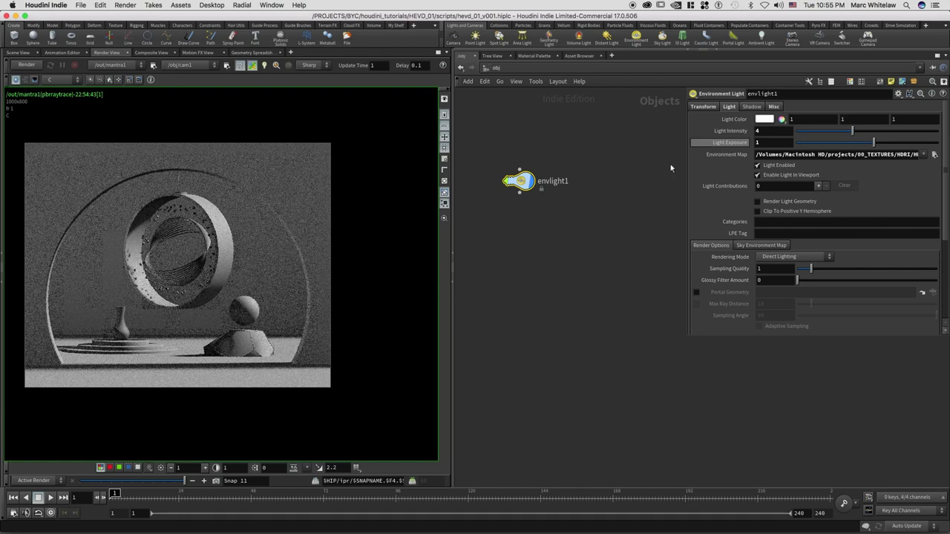
# Step: Render the scene with the new environment map and take a snapshot of the result
pyautogui.click(26, 65)
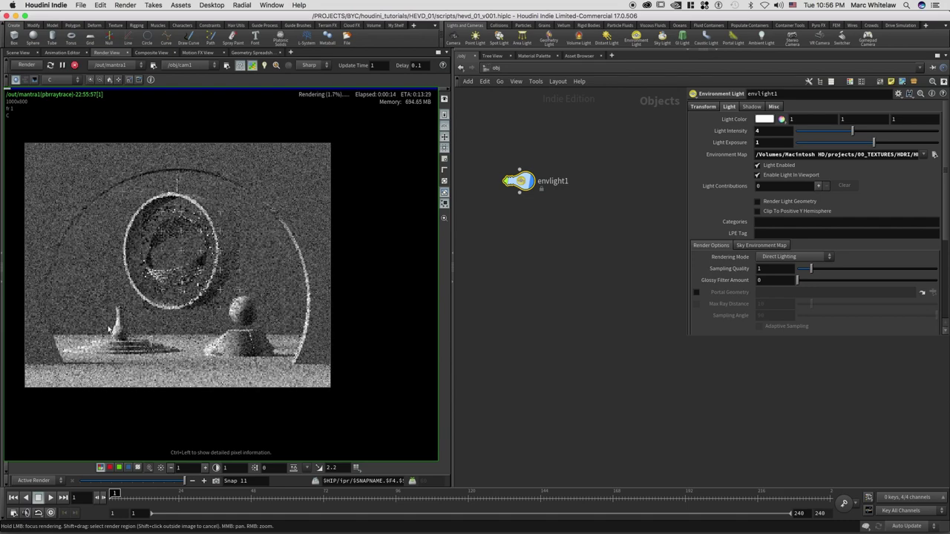
pyautogui.moveTo(555, 157); pyautogui.dragTo(486, 223)
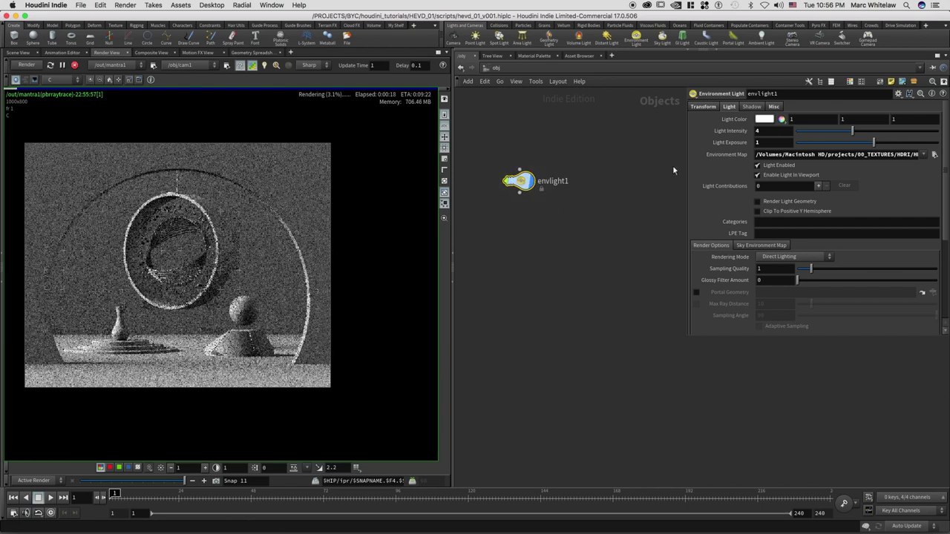
pyautogui.click(712, 108)
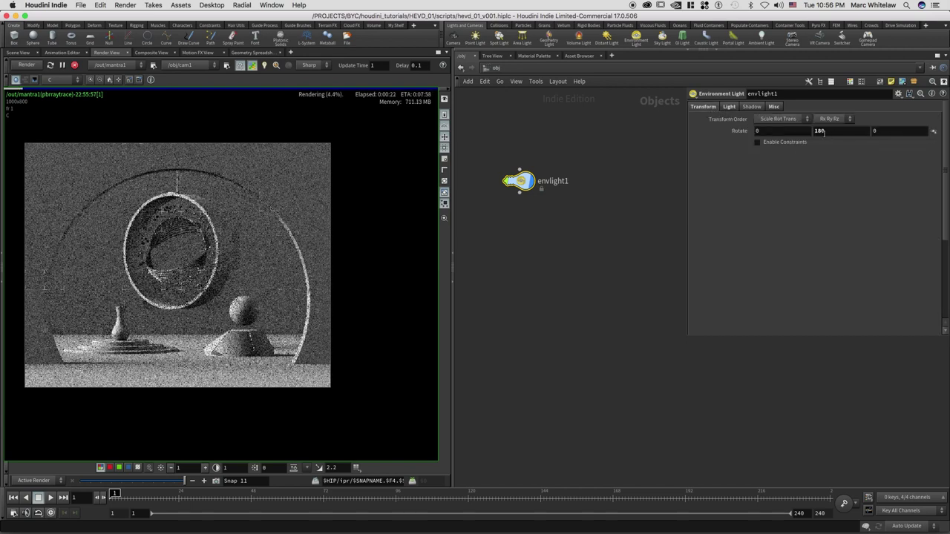
pyautogui.click(821, 131)
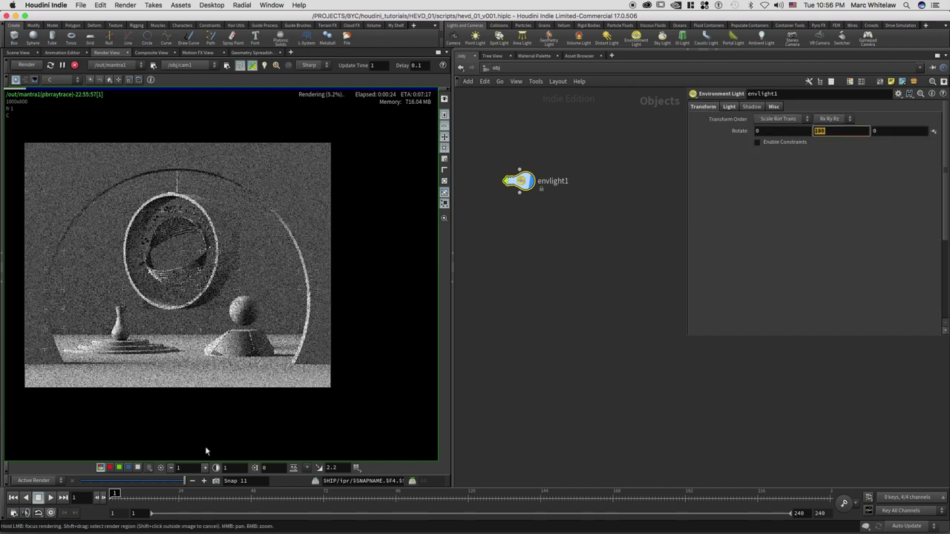
pyautogui.click(216, 481)
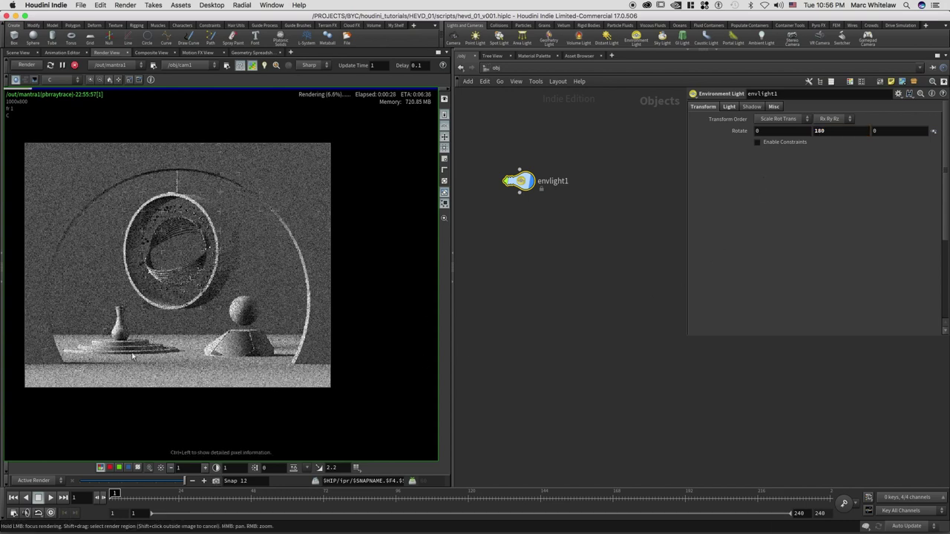
# Step: Try Y rotations of 170 and 200 on envlight1 and compare the render with the snapshot
pyautogui.click(818, 131)
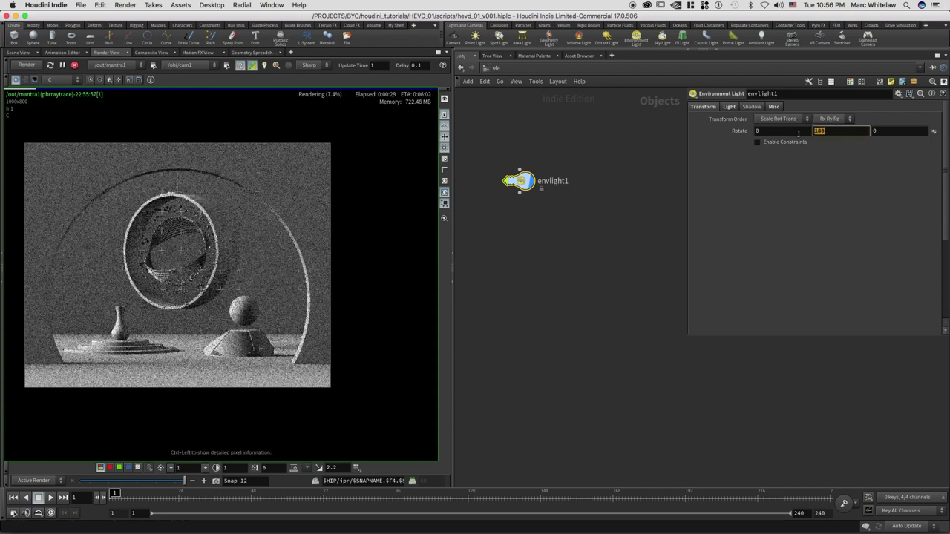
pyautogui.write('170')
pyautogui.press('Return')
pyautogui.click(815, 135)
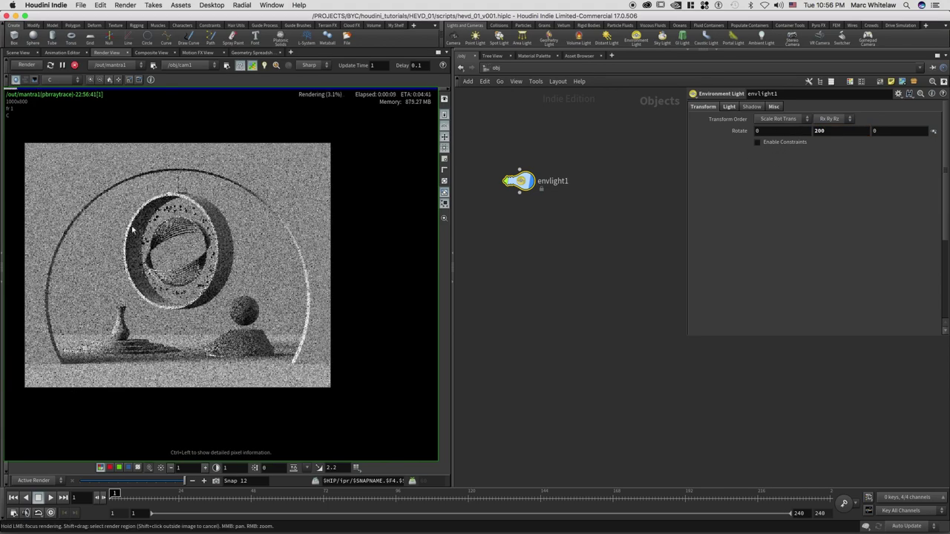
pyautogui.moveTo(176, 484); pyautogui.dragTo(184, 487)
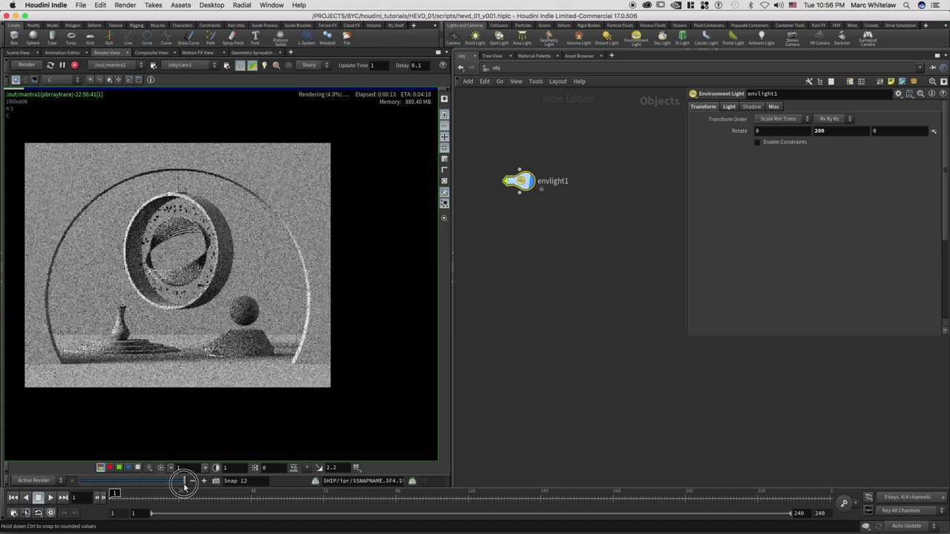
# Step: Set the Y rotation of envlight1 to 190
pyautogui.click(815, 131)
pyautogui.write('1')
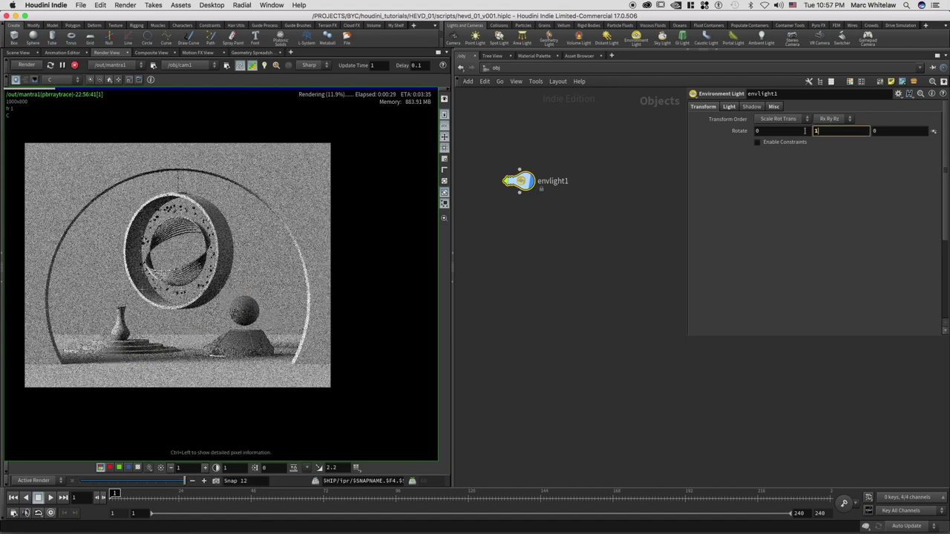
pyautogui.write('90')
pyautogui.press('Return')
# Step: Take a snapshot of the render, compare it with the earlier one, and examine the vase and ring
pyautogui.click(215, 482)
pyautogui.moveTo(183, 483); pyautogui.dragTo(187, 481)
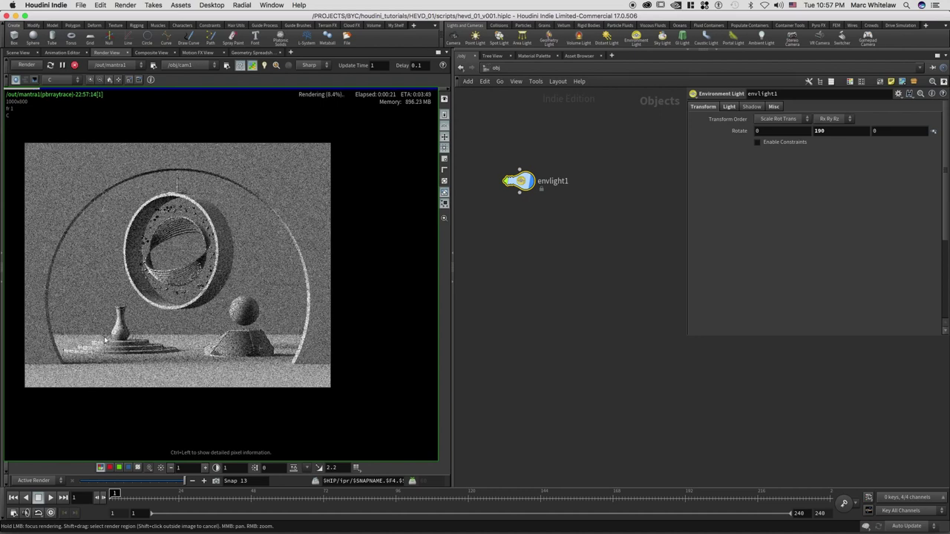
pyautogui.moveTo(107, 346); pyautogui.dragTo(144, 201)
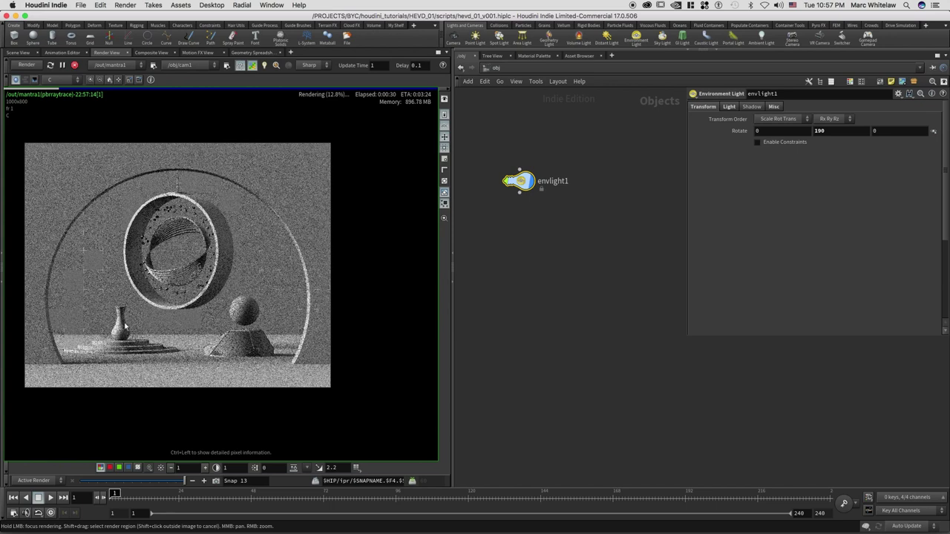
pyautogui.moveTo(128, 301); pyautogui.dragTo(216, 303)
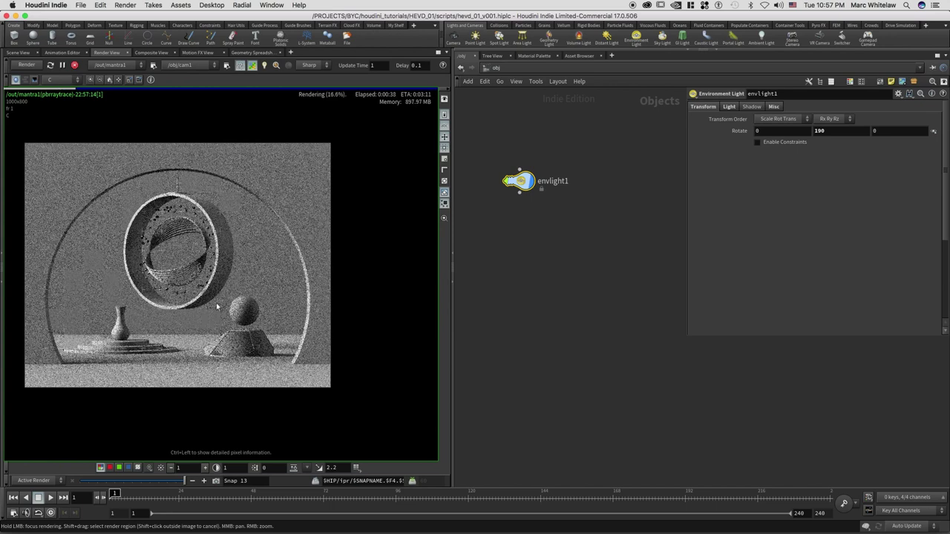